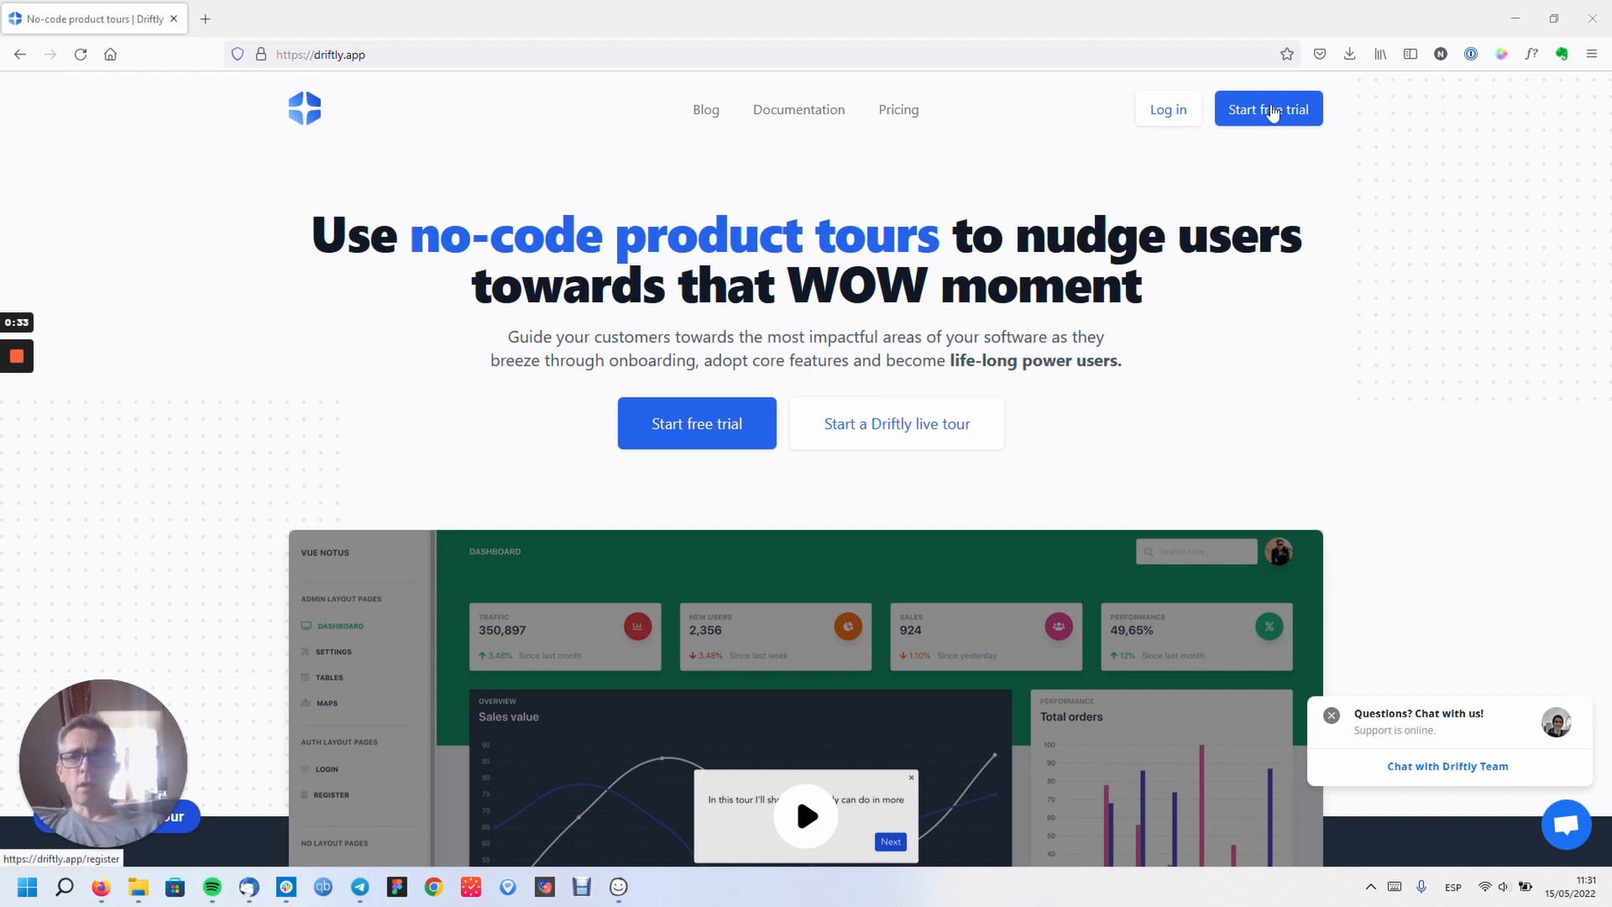
# - Open Driftly's Create your account page from the header's Start free trial button
pyautogui.click(1273, 113)
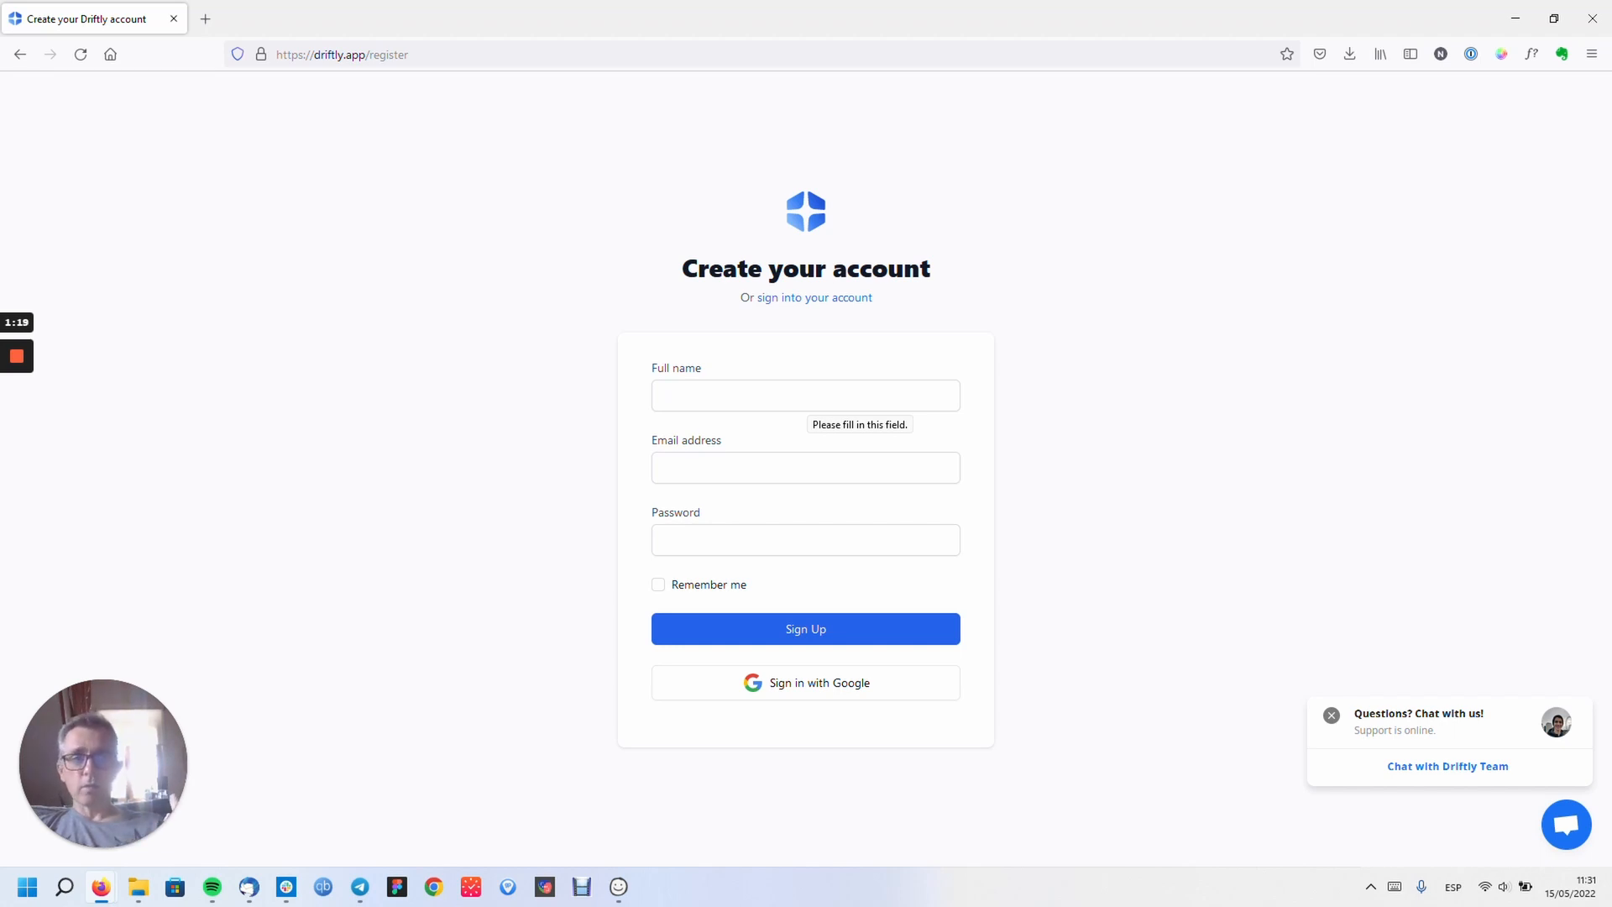
# - Enter the full name and pick the saved e-mail address suggestion
pyautogui.click(807, 396)
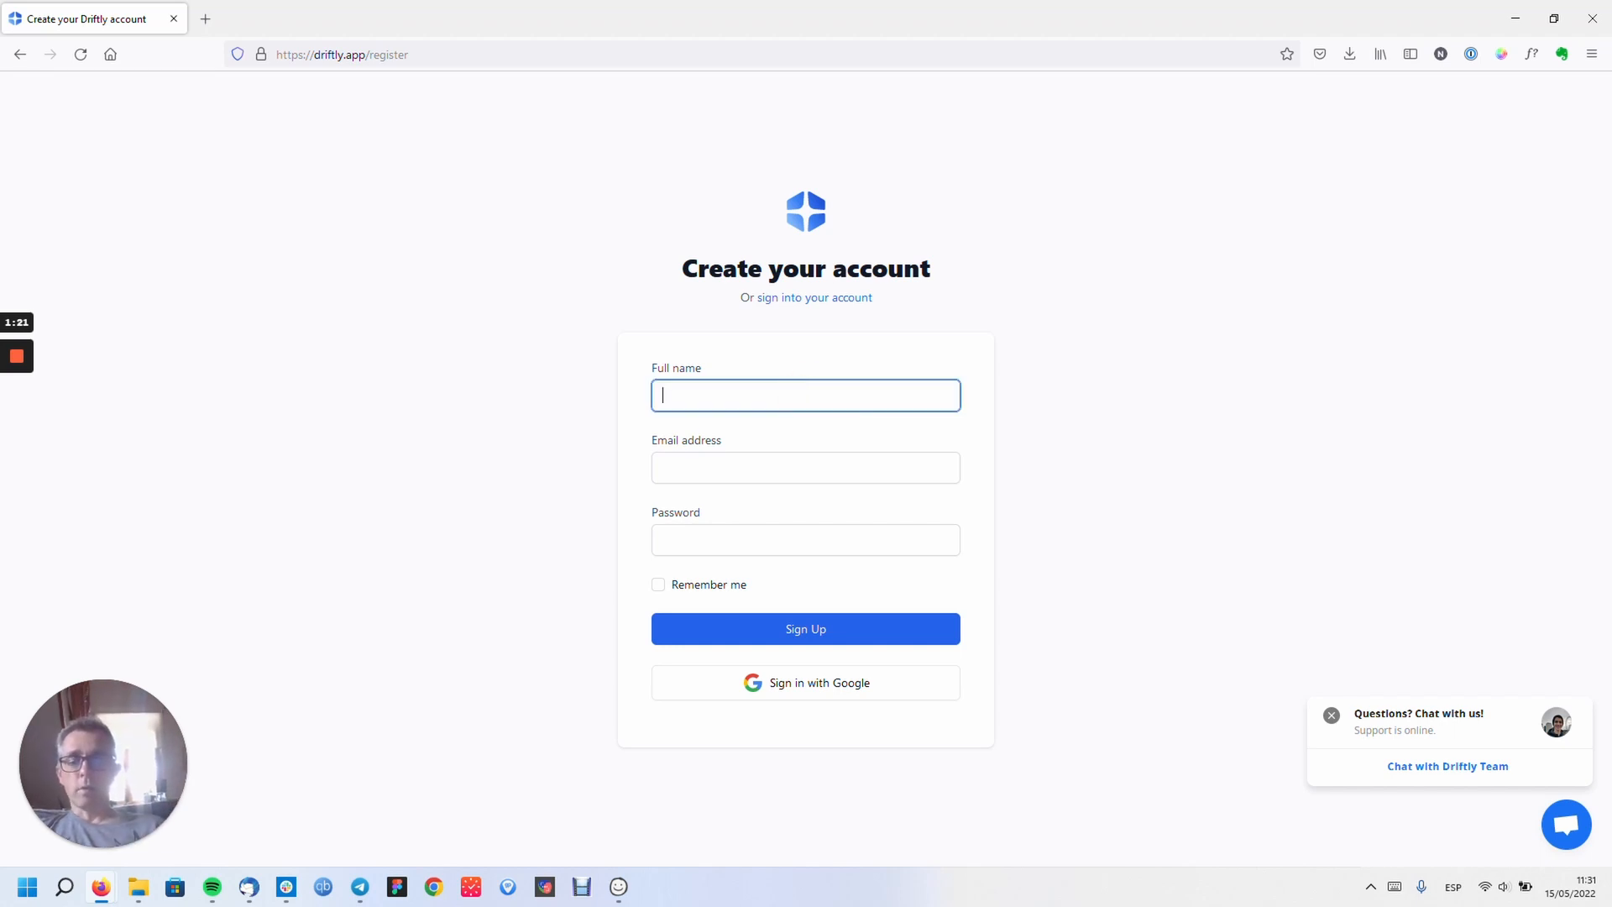
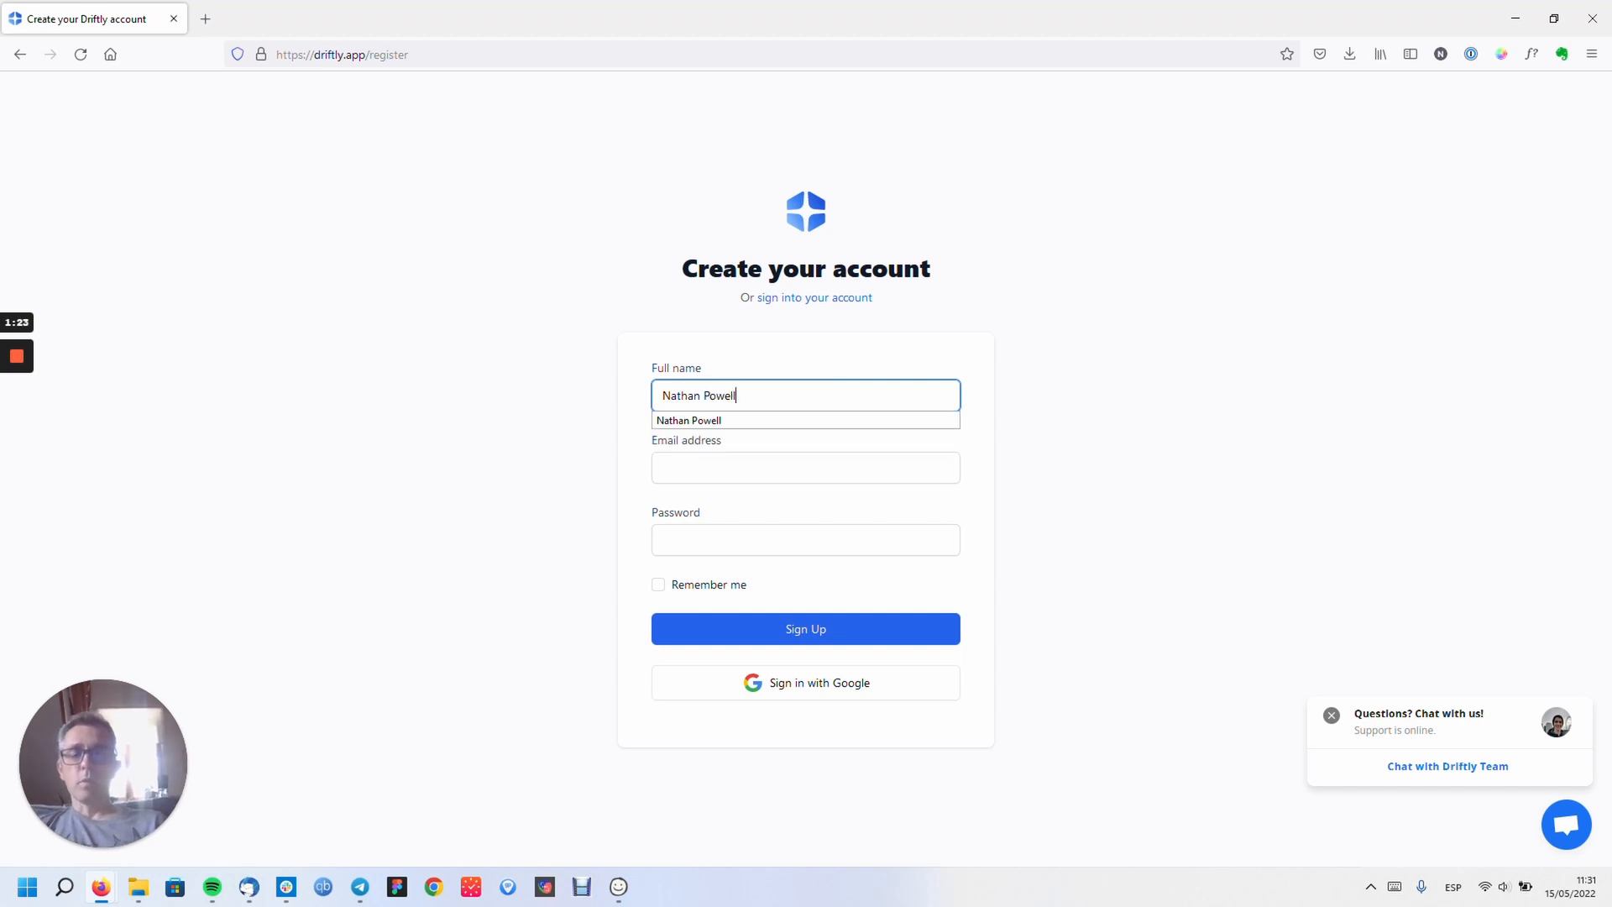
pyautogui.press('Tab')
pyautogui.write('nathan')
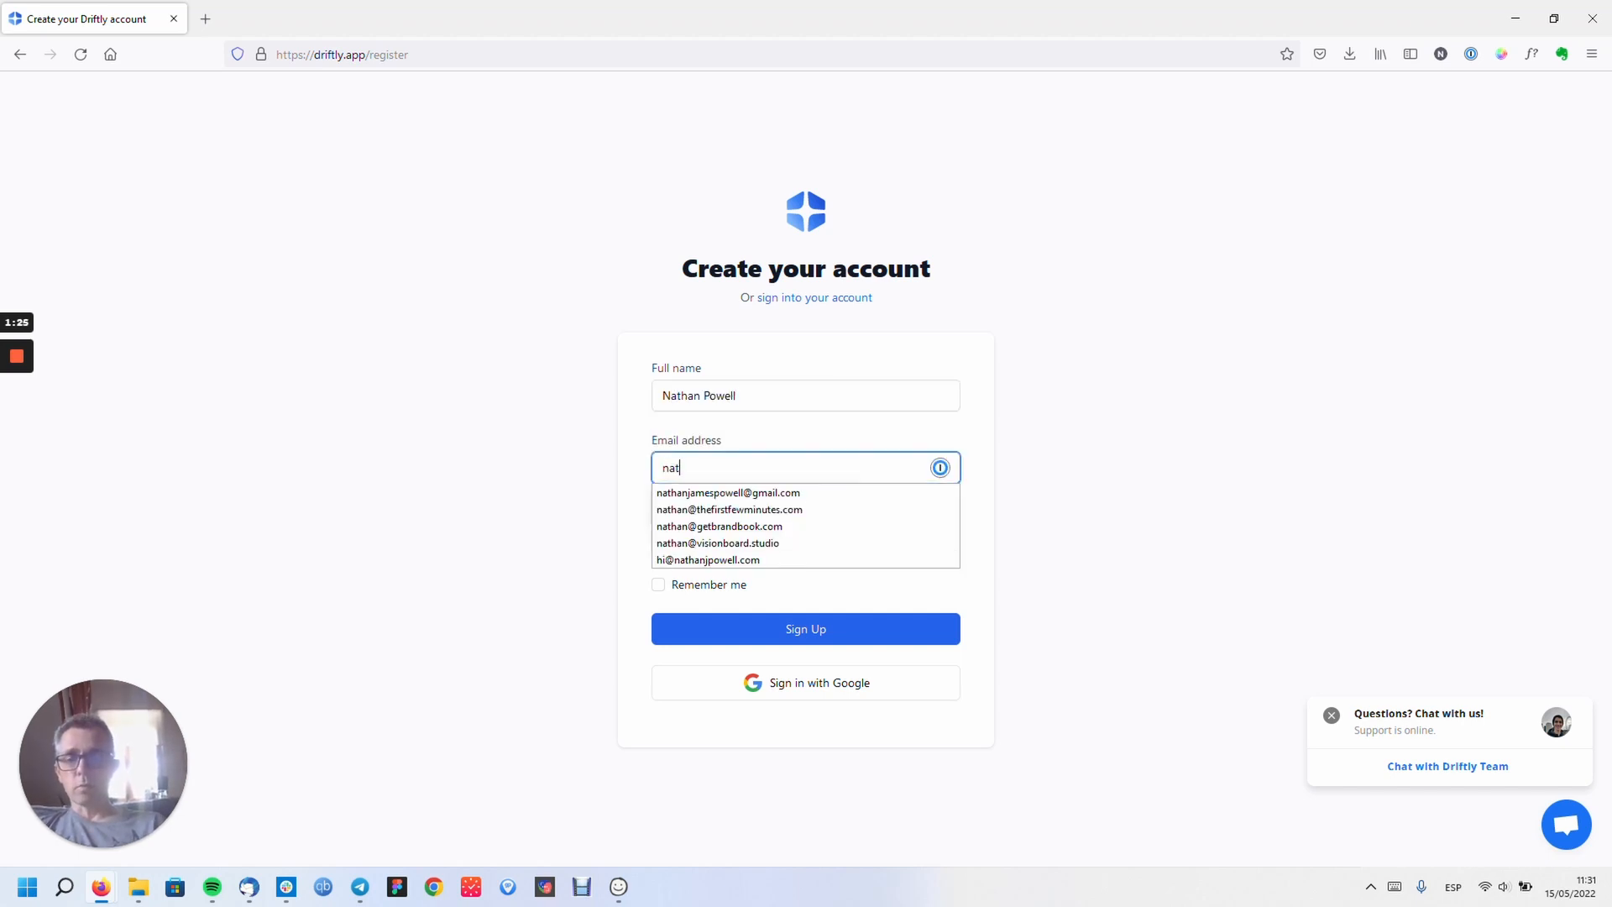
pyautogui.click(801, 493)
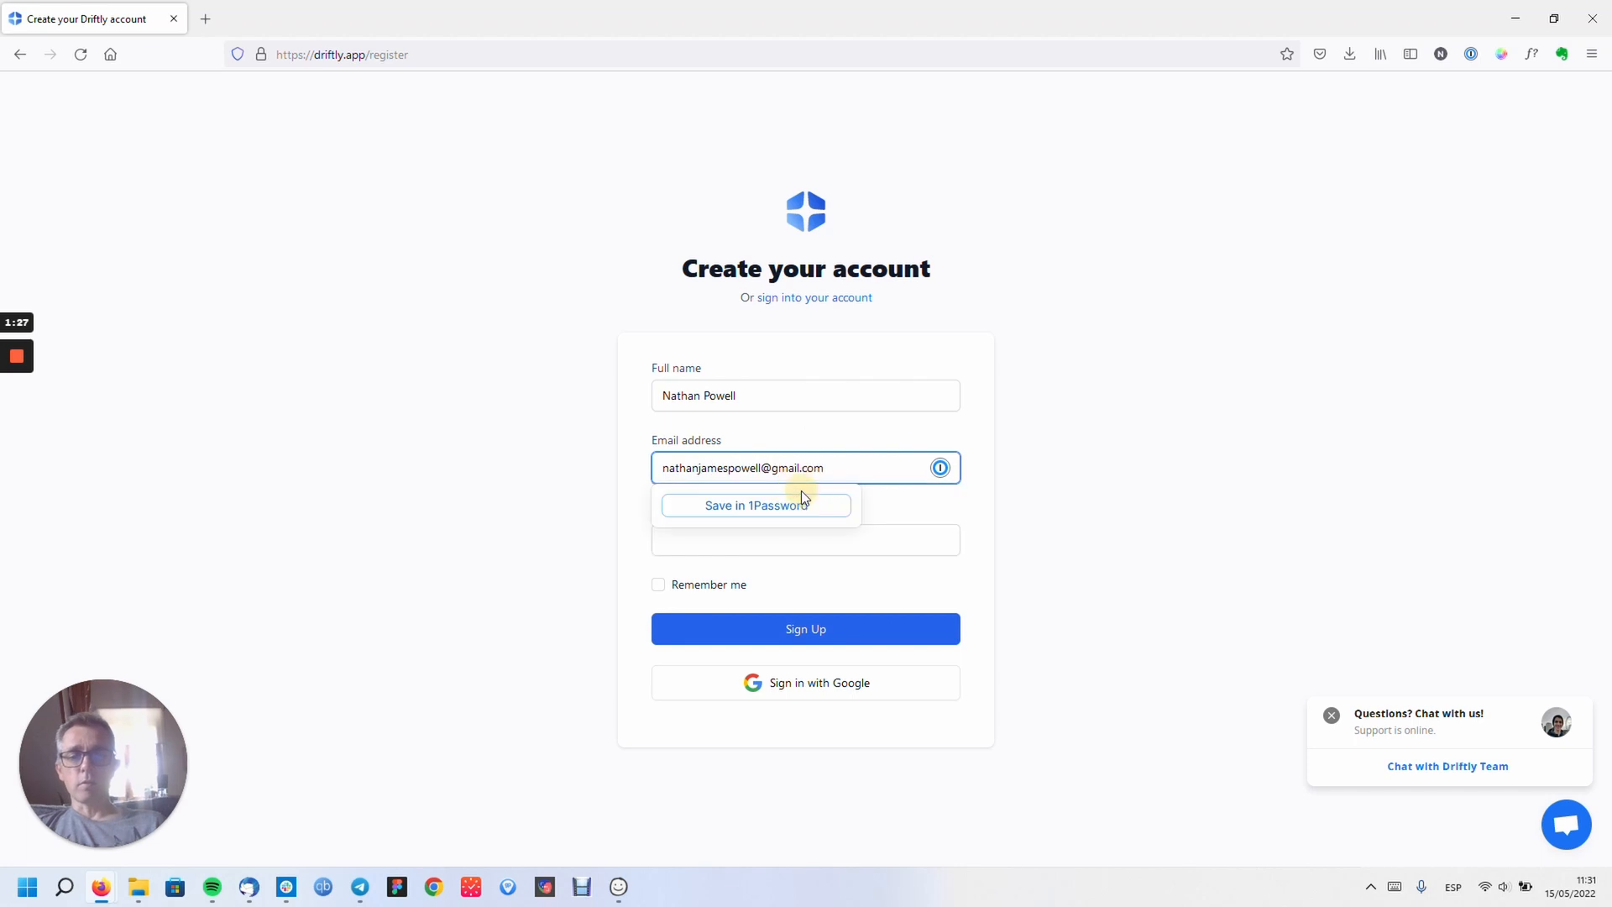
# - Fill the password with a 1Password-generated one and save the new login
pyautogui.click(882, 540)
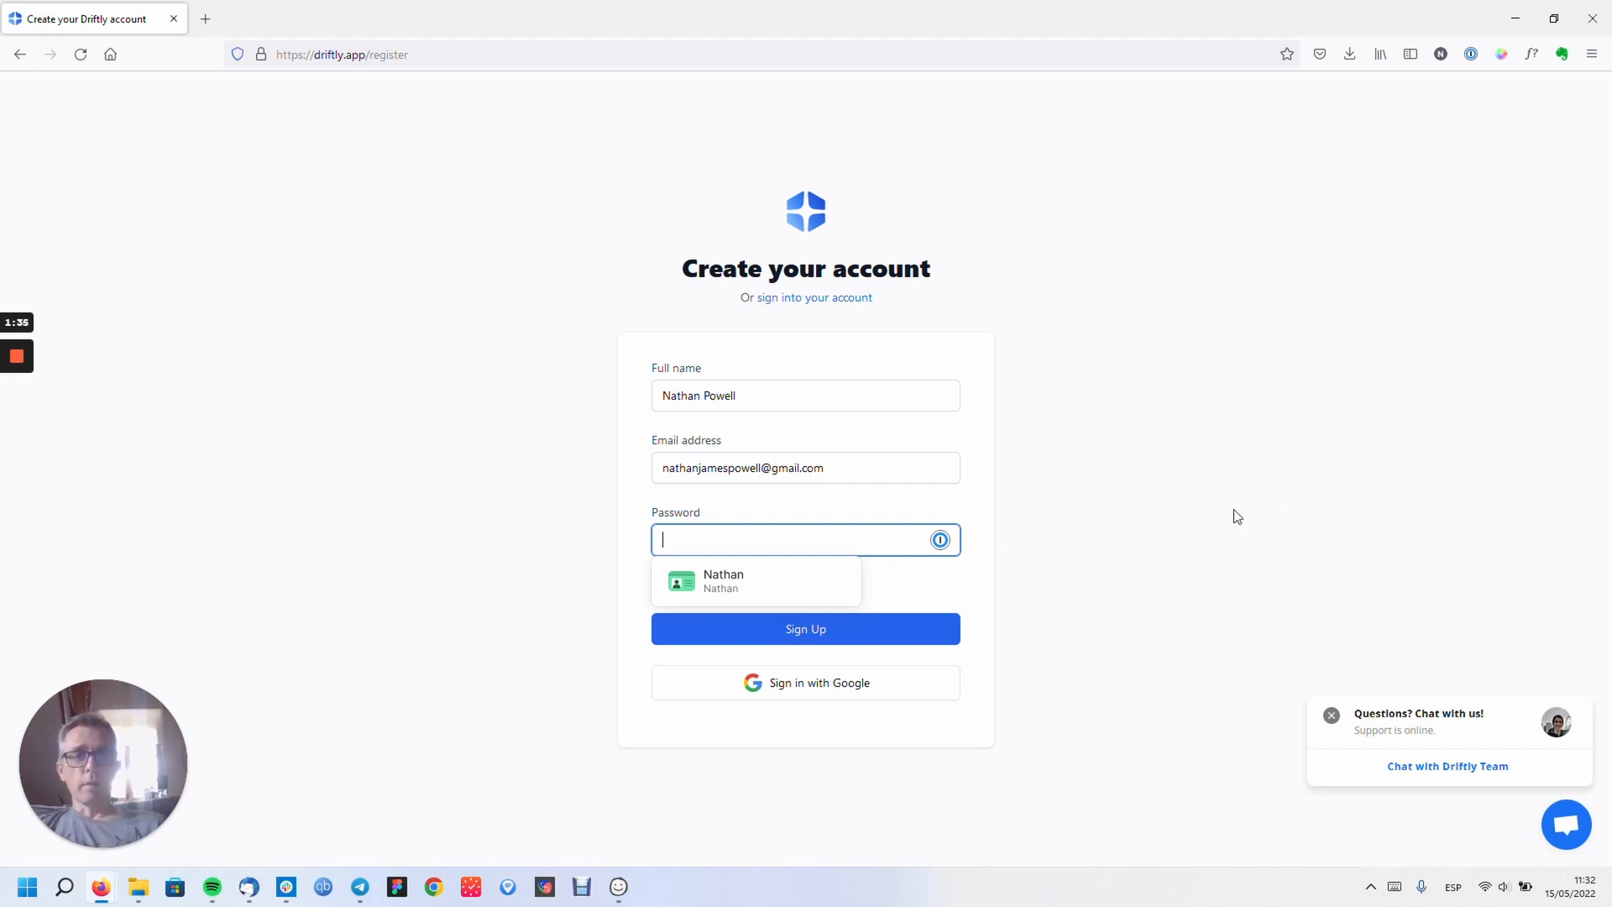
pyautogui.click(1272, 494)
pyautogui.click(1471, 55)
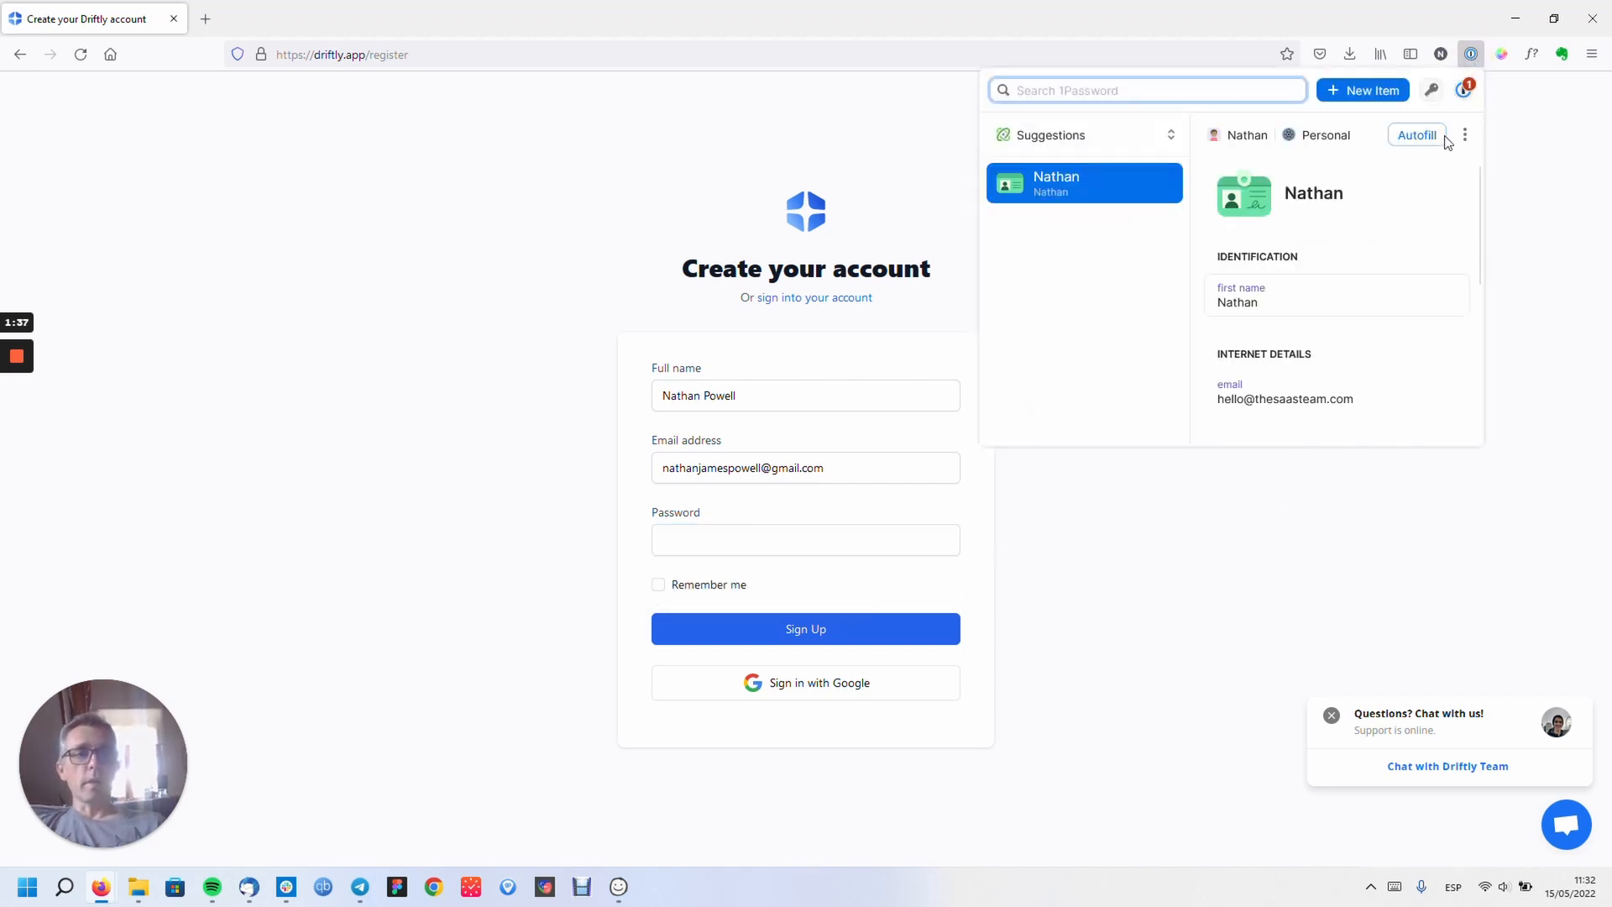
pyautogui.click(1432, 90)
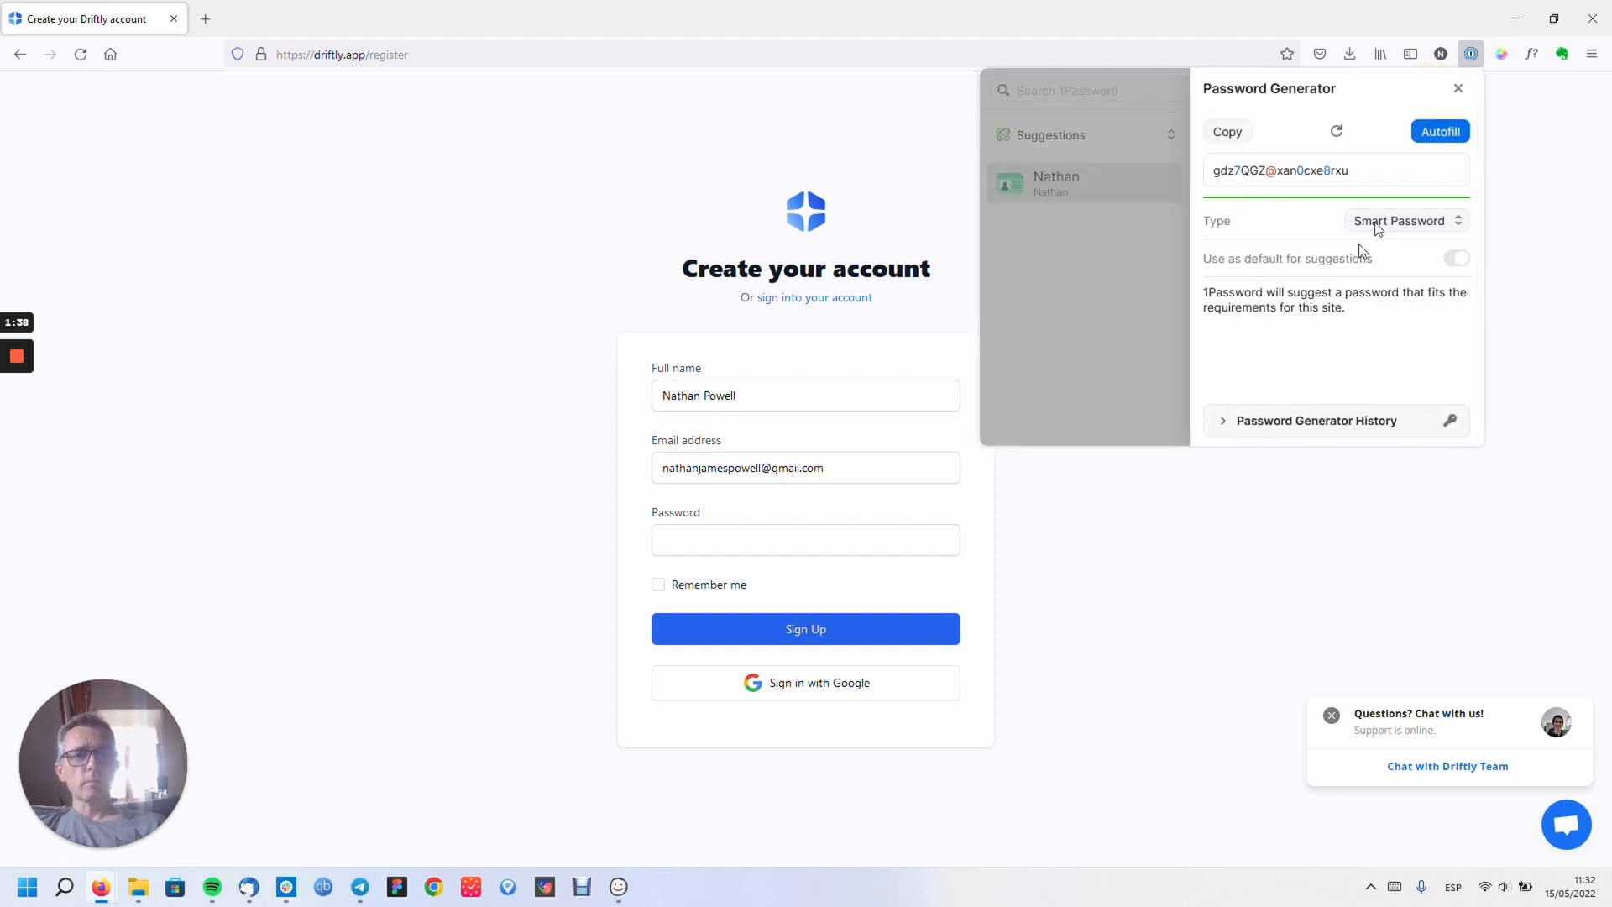
pyautogui.click(1440, 131)
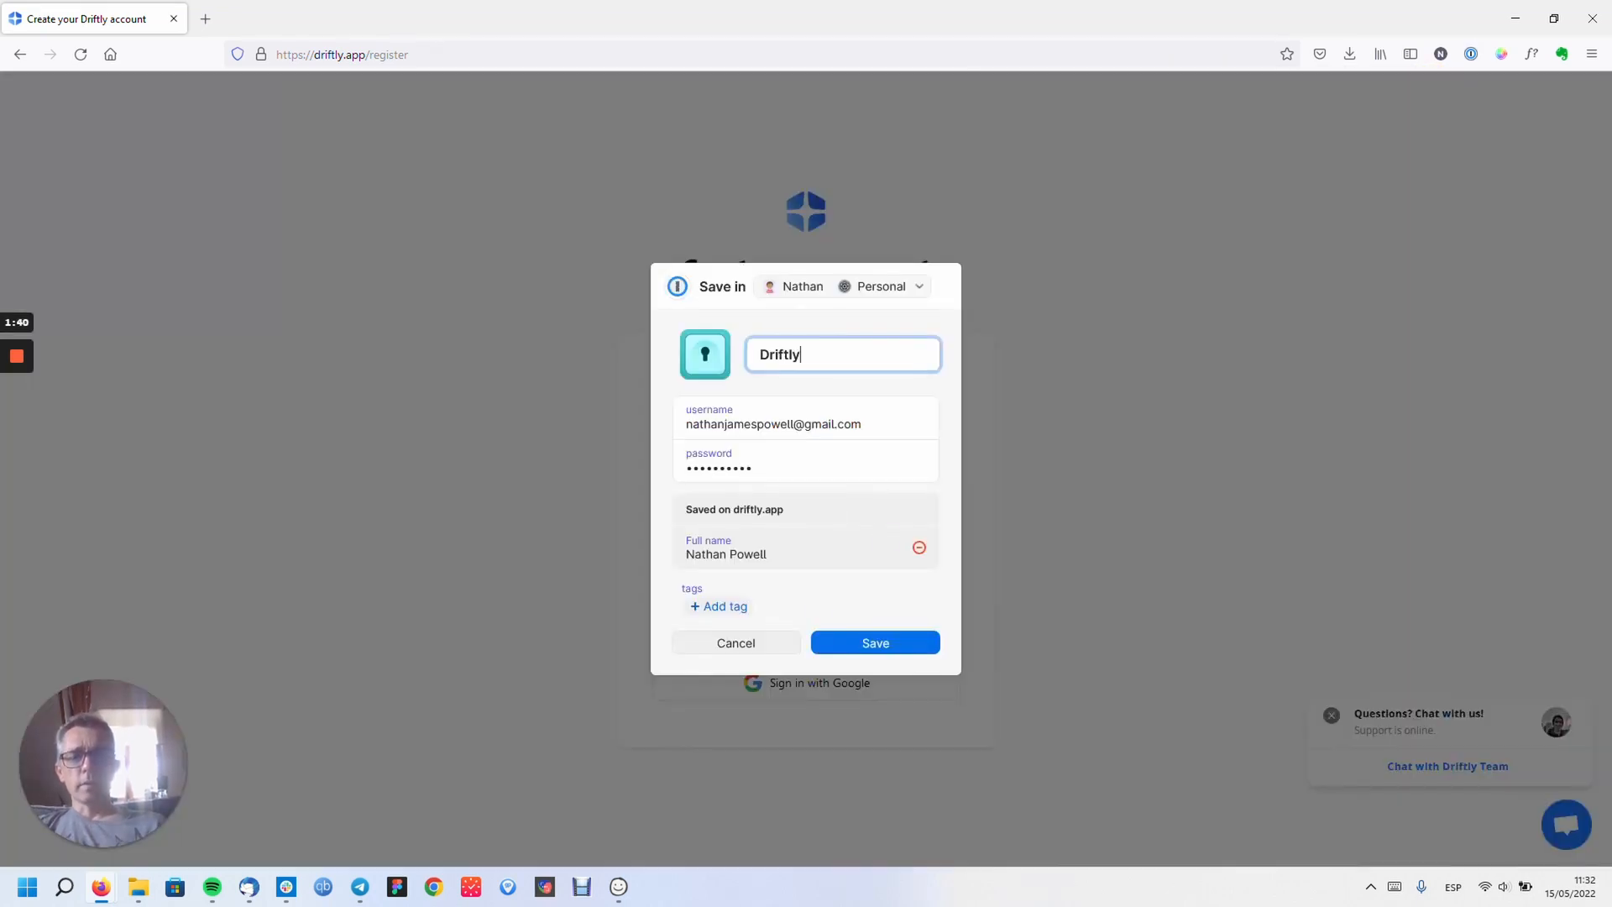
pyautogui.click(890, 645)
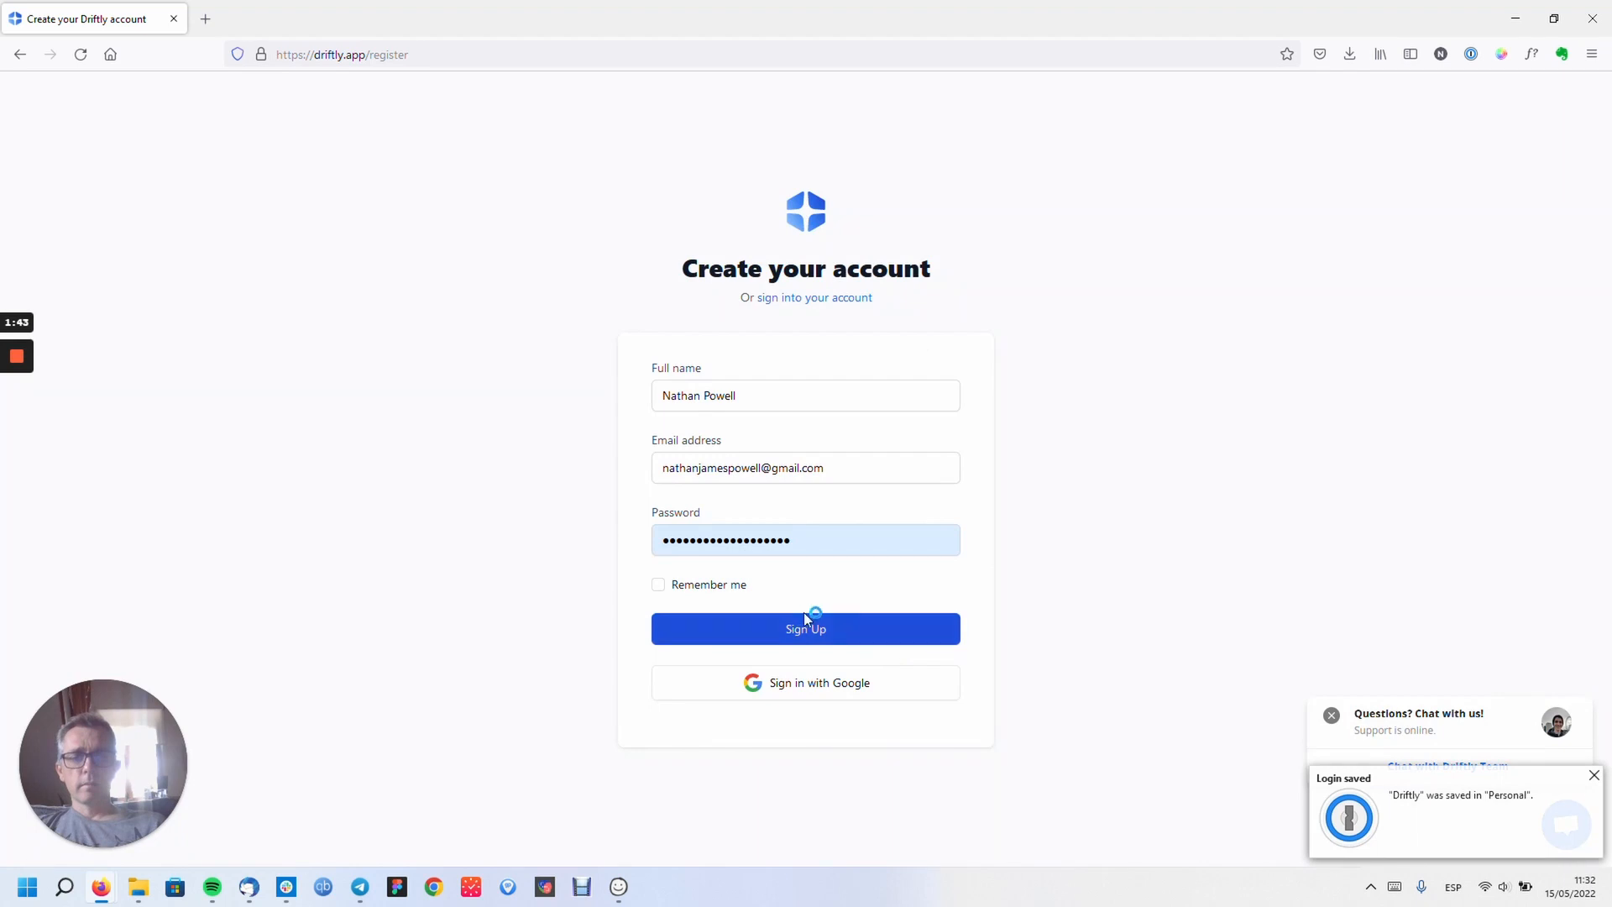
# - Tick Remember me, submit the registration, and dismiss the login-saved notice
pyautogui.click(706, 587)
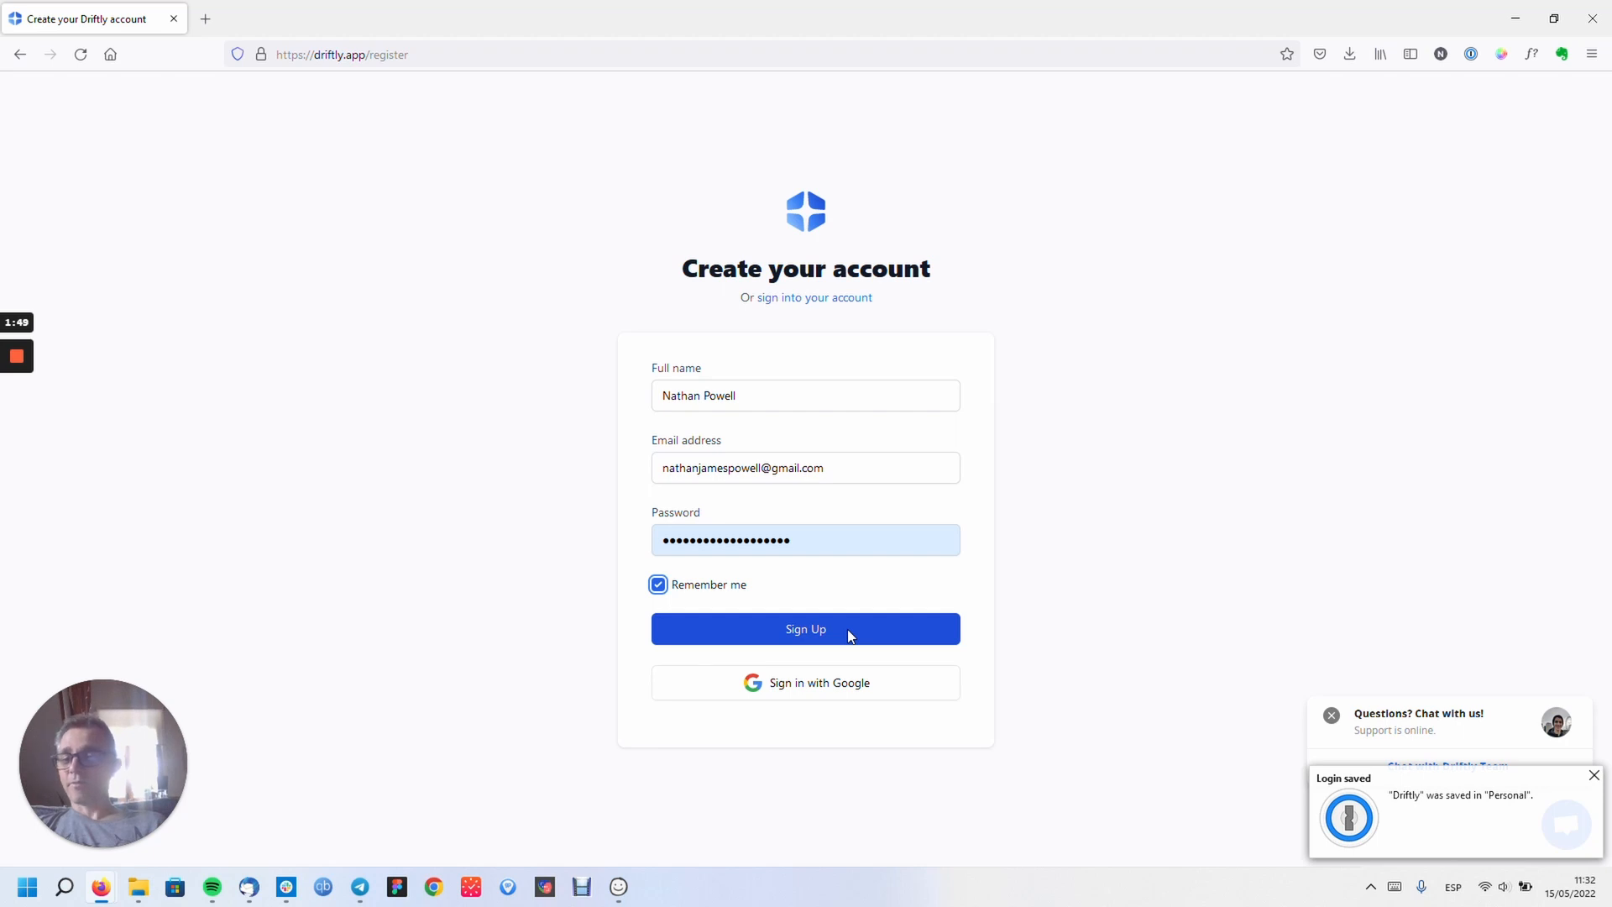
pyautogui.click(805, 627)
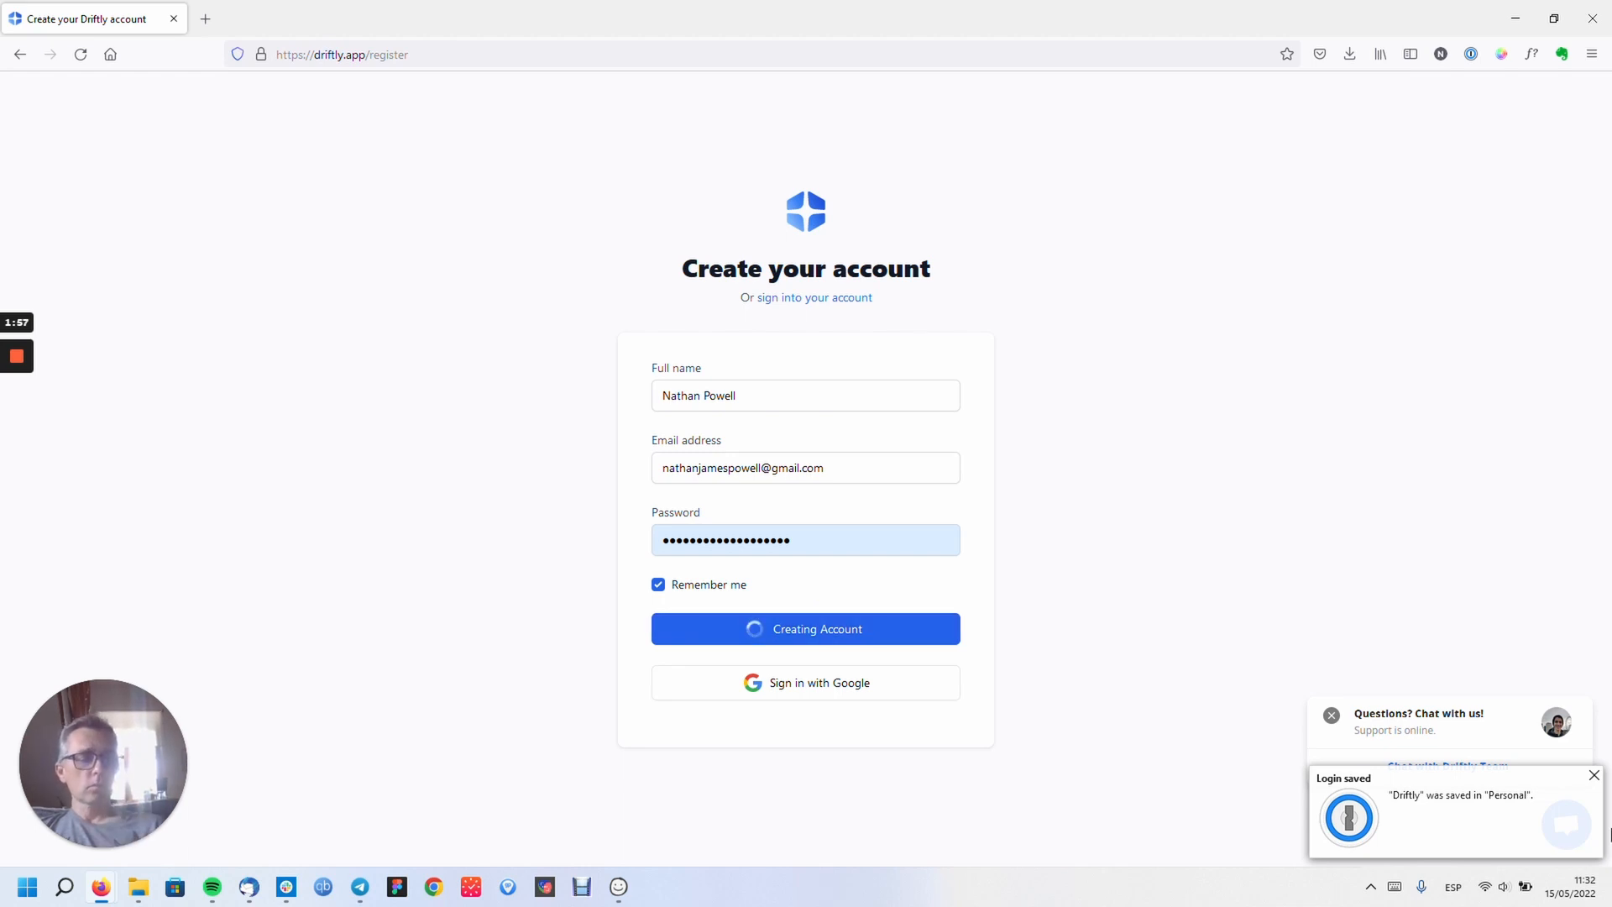
pyautogui.click(1594, 775)
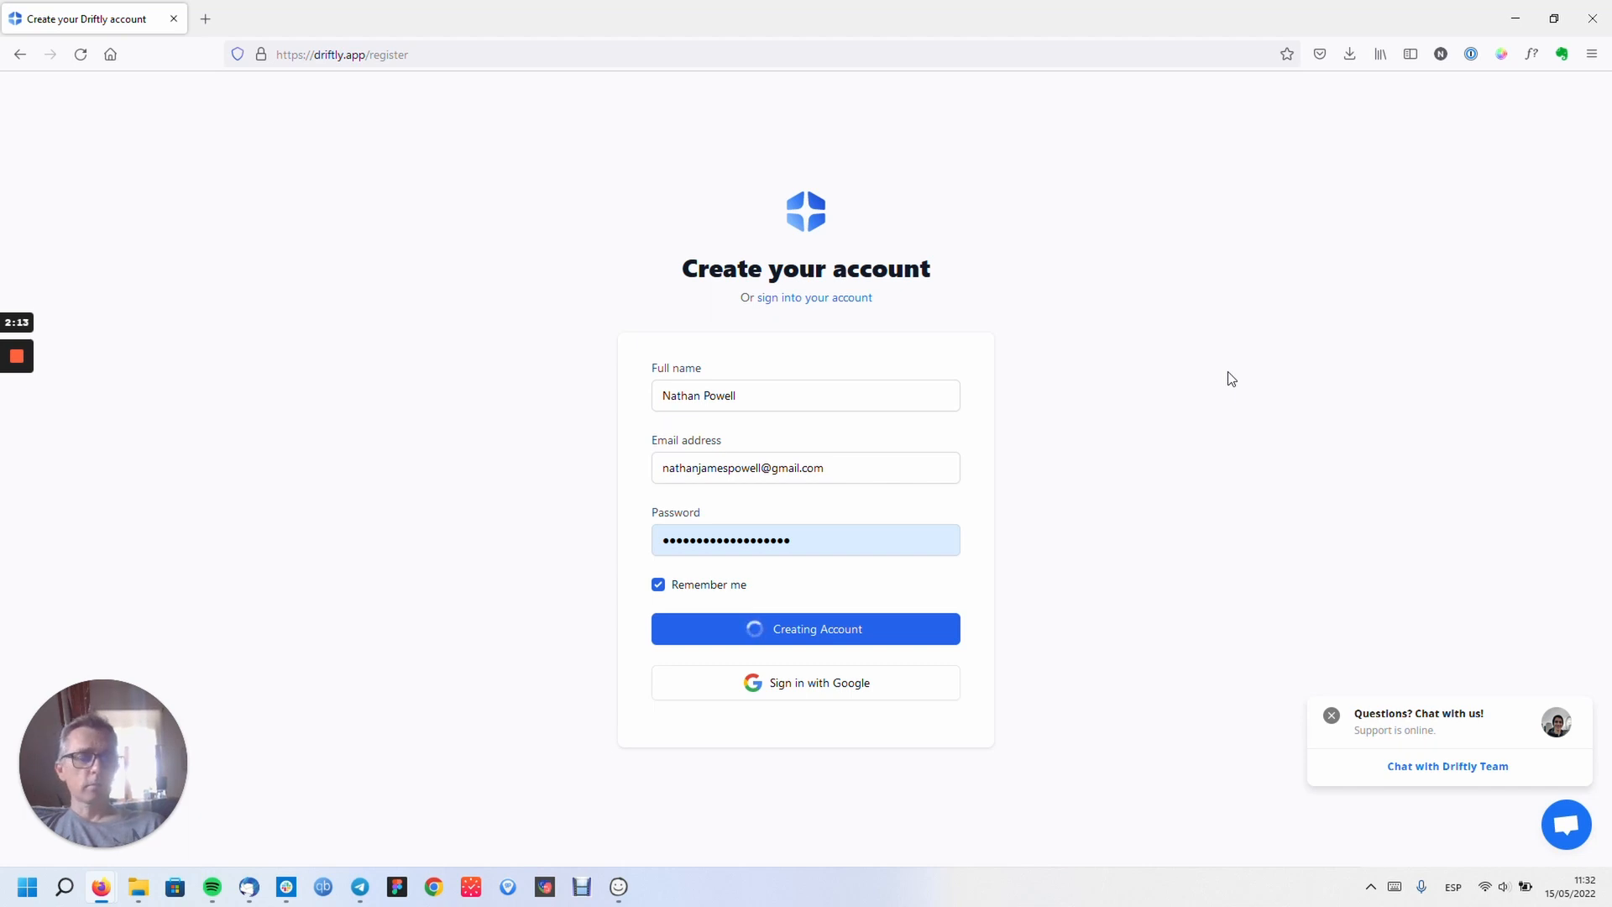
# - Close the chat popup and reload the stalled registration page
pyautogui.rightClick(1334, 717)
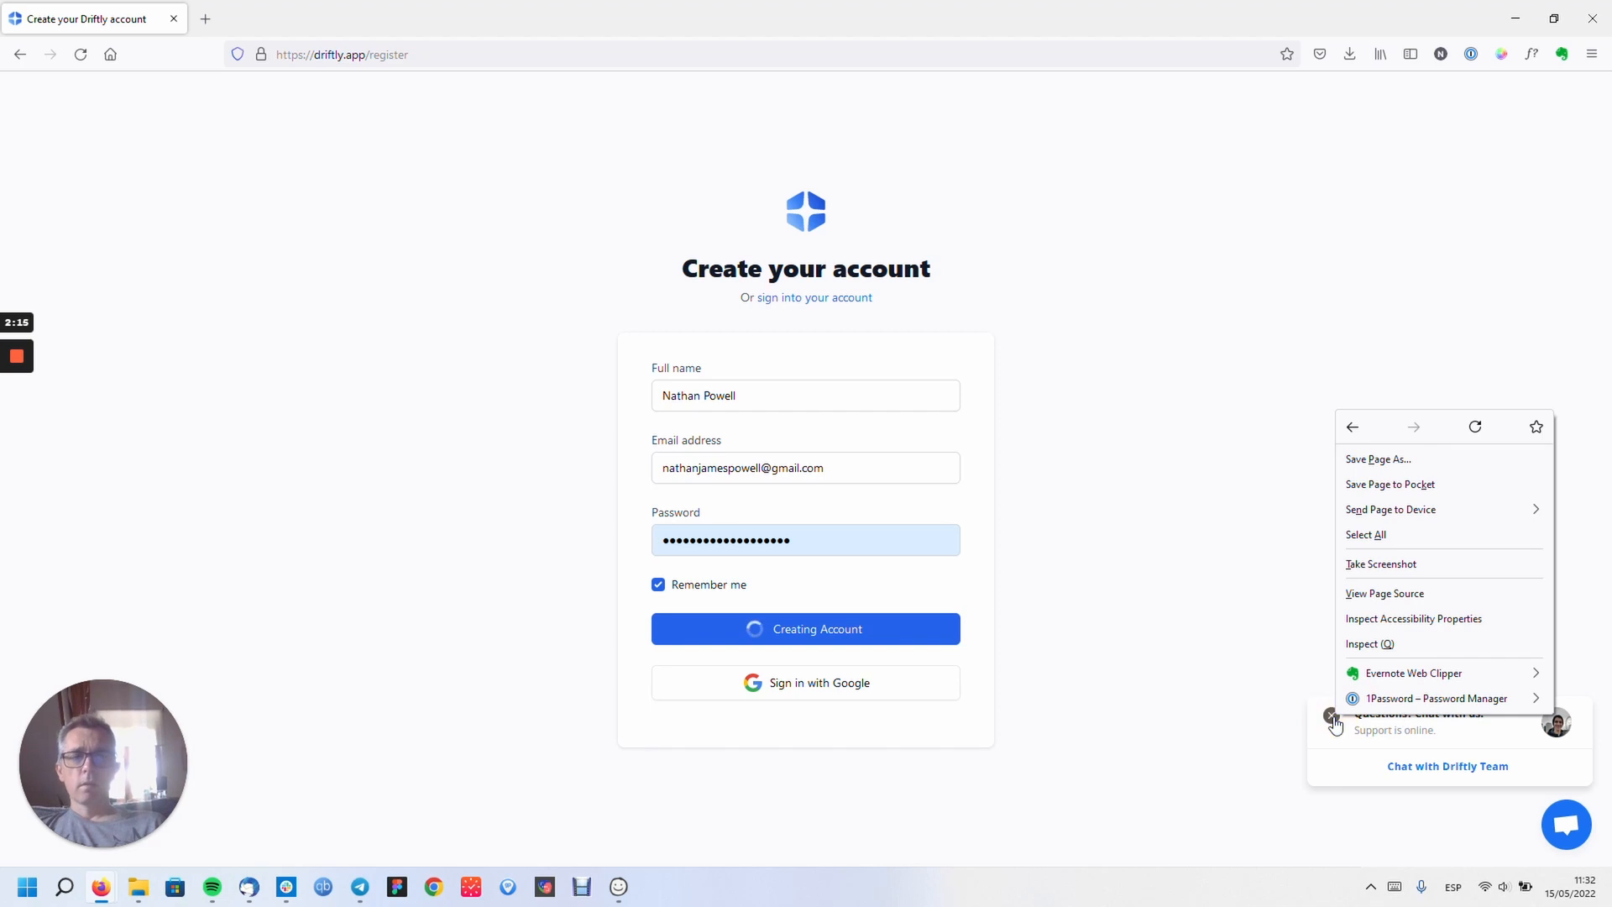
pyautogui.click(1333, 717)
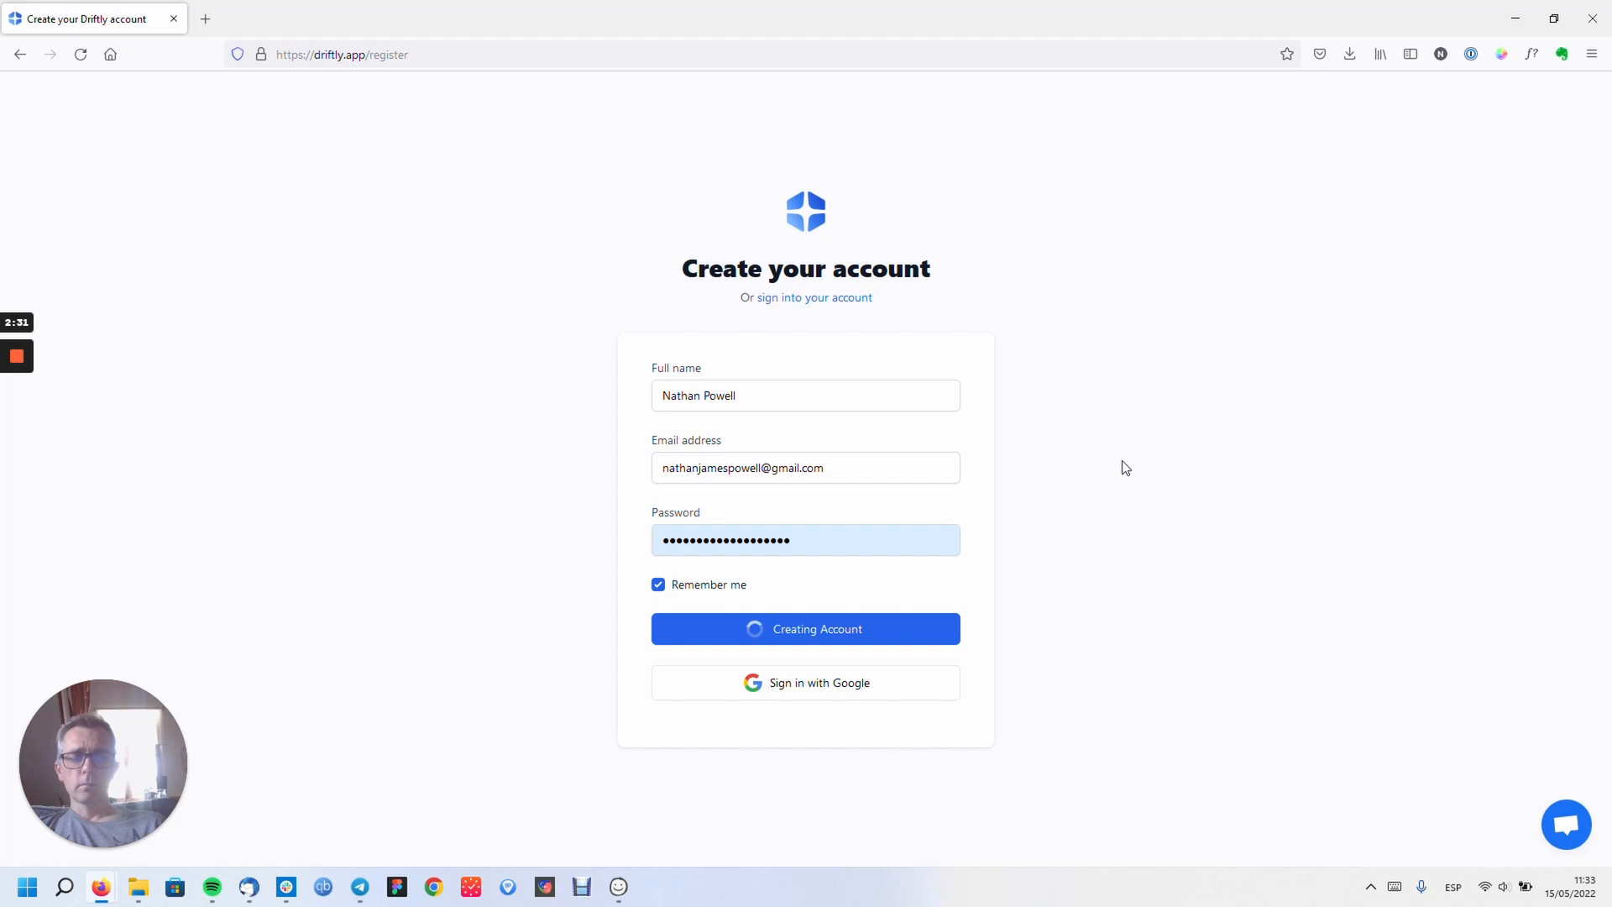
pyautogui.click(81, 56)
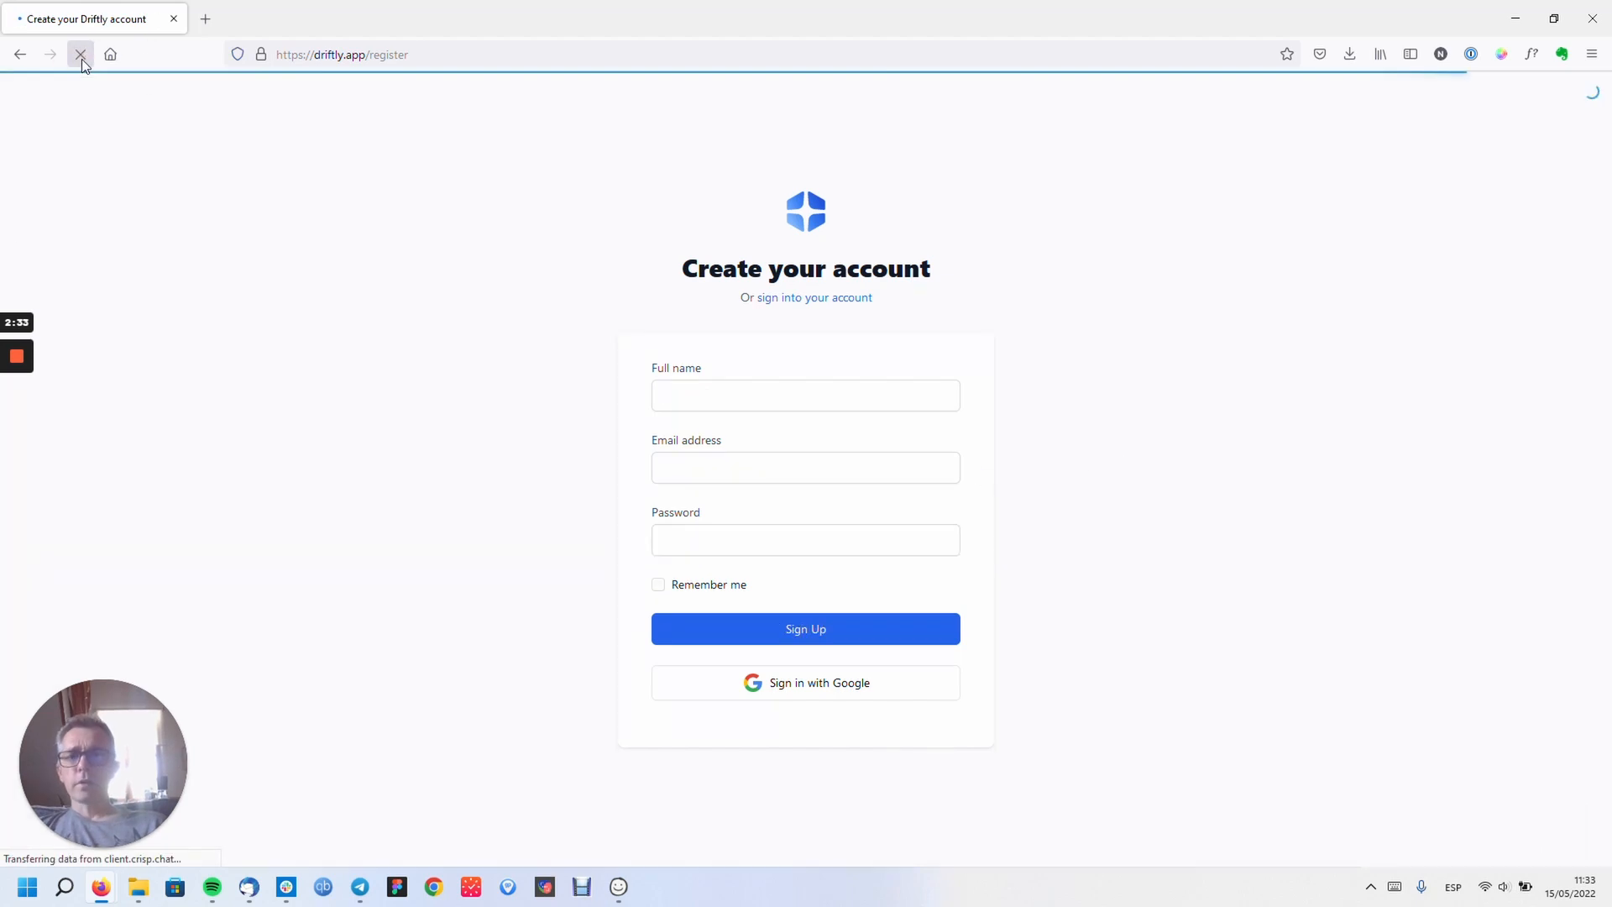
# - Sign up with a Google account, retrying after the first attempt
pyautogui.click(831, 688)
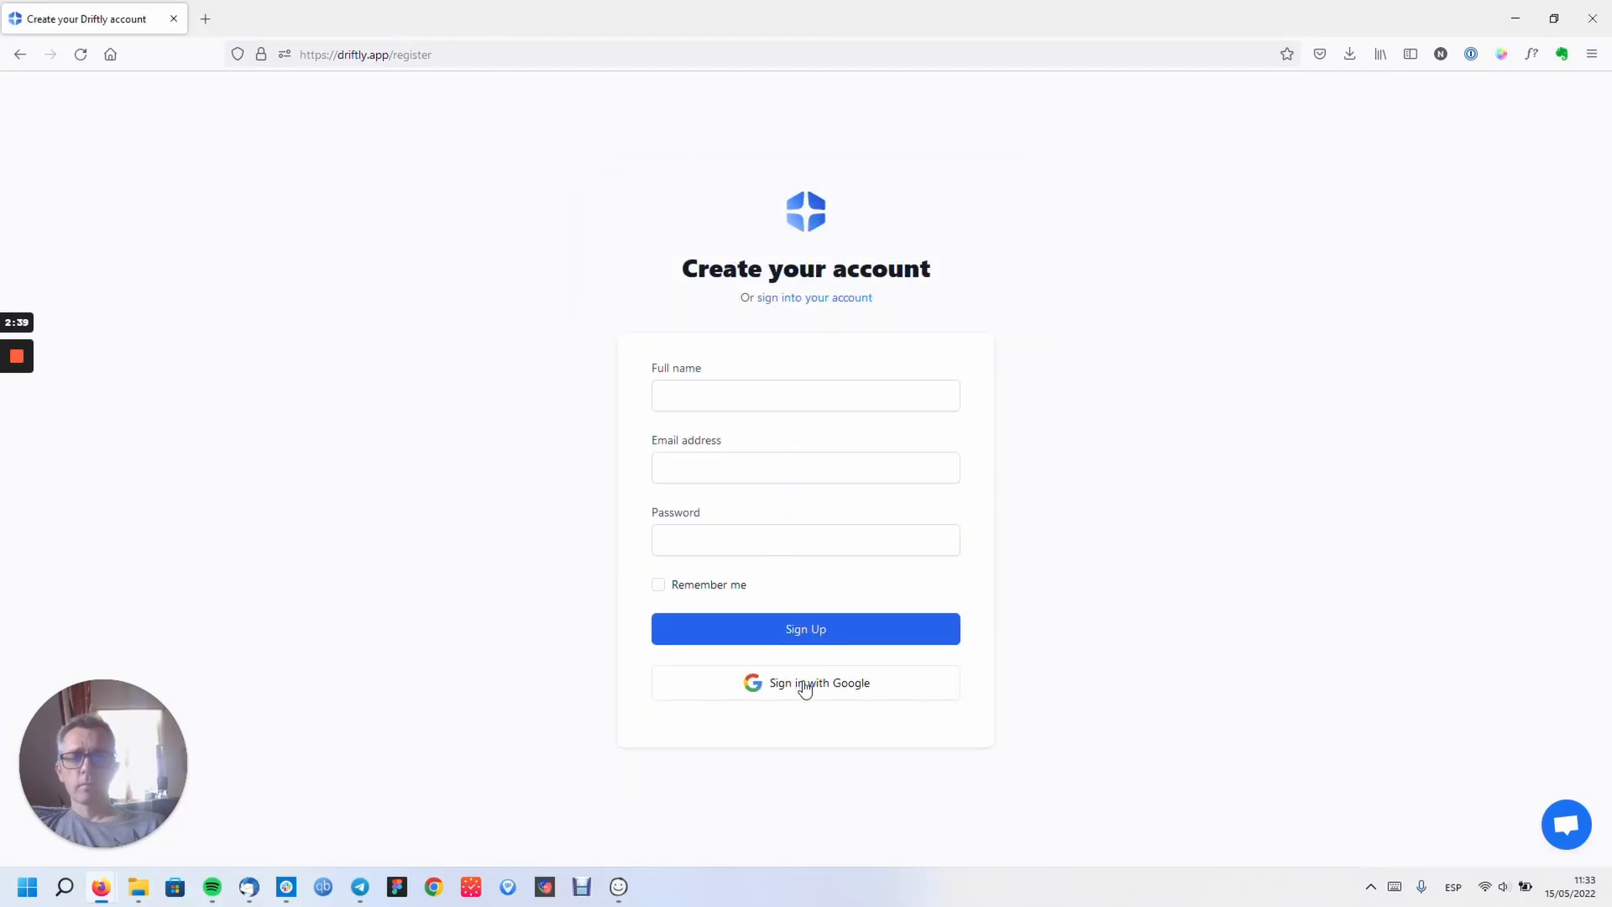
pyautogui.click(804, 684)
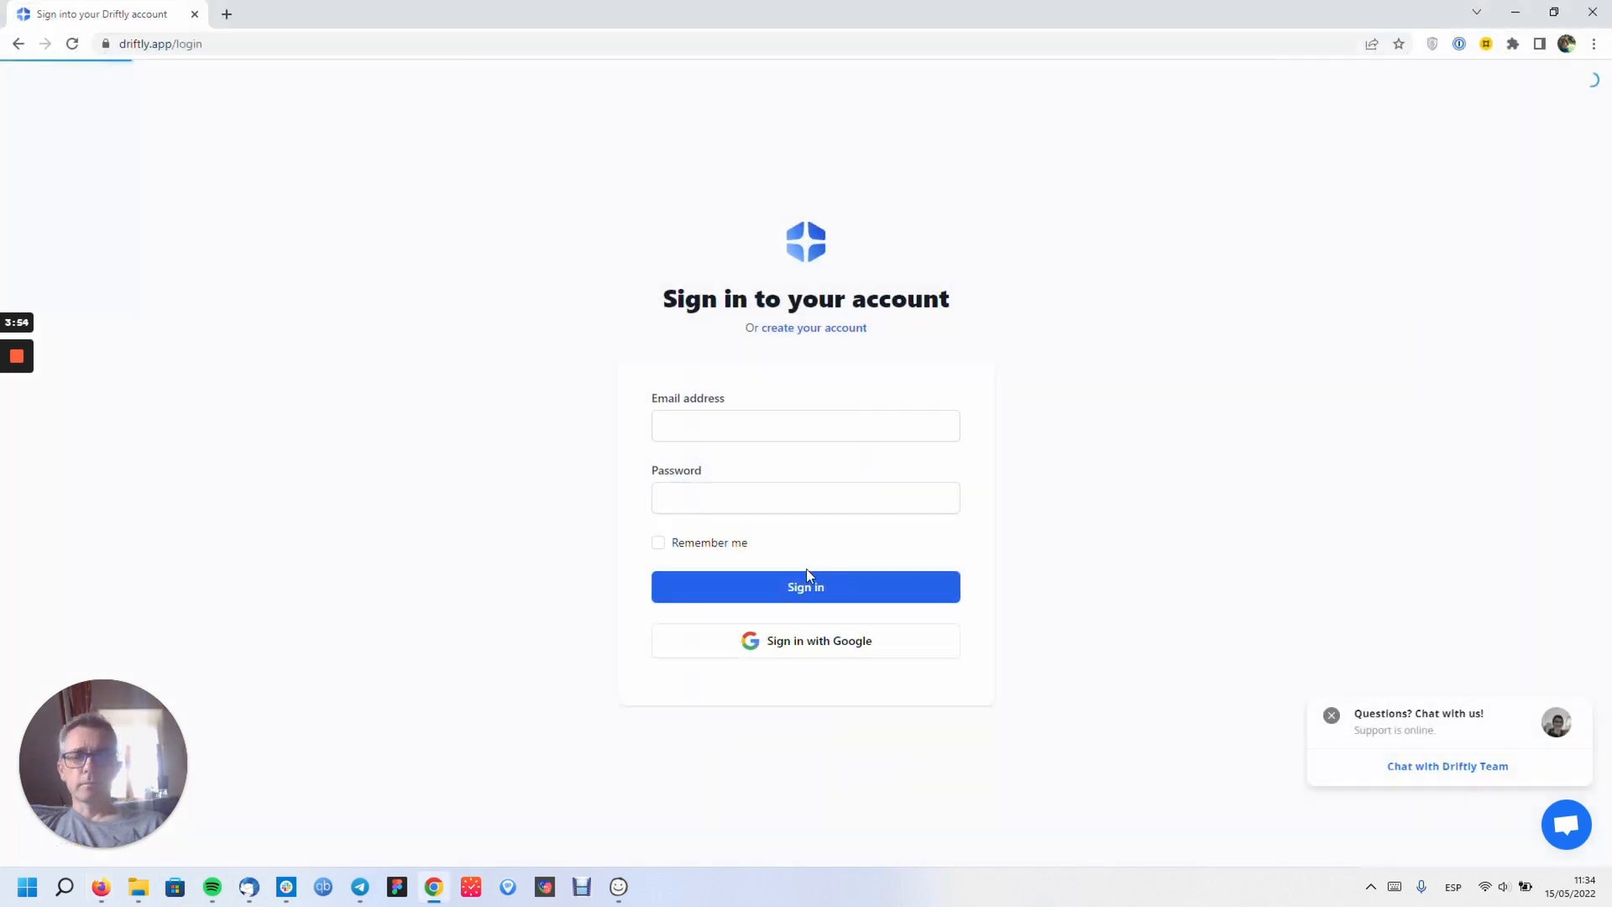
# - Sign in with Google, close the chat popup, and get the Chrome extension
pyautogui.click(804, 649)
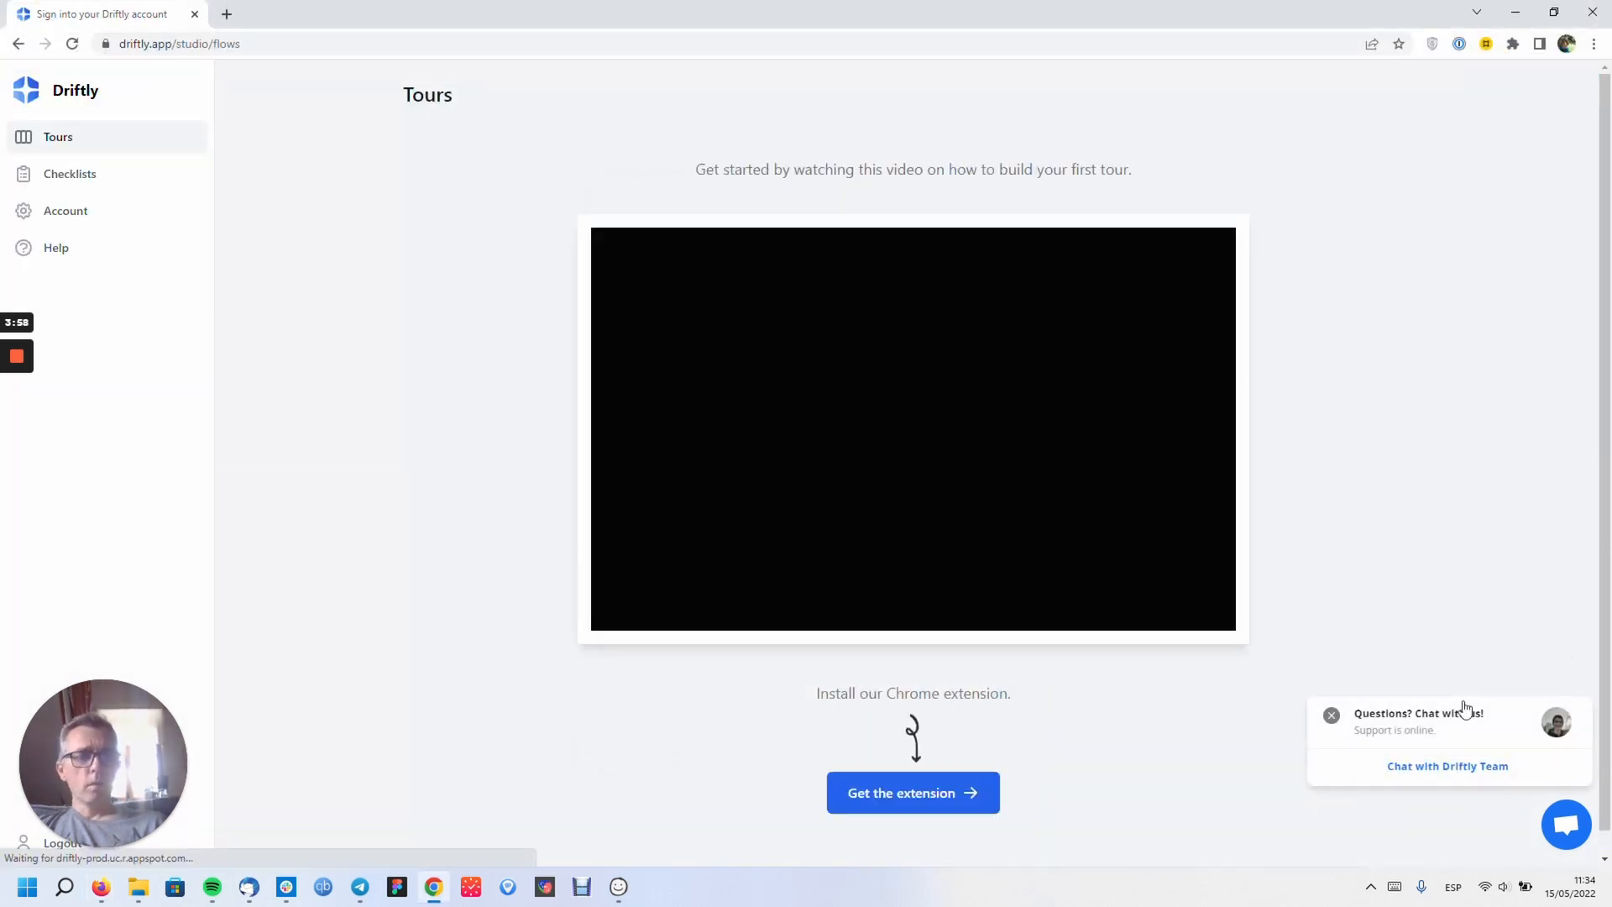
pyautogui.click(1331, 716)
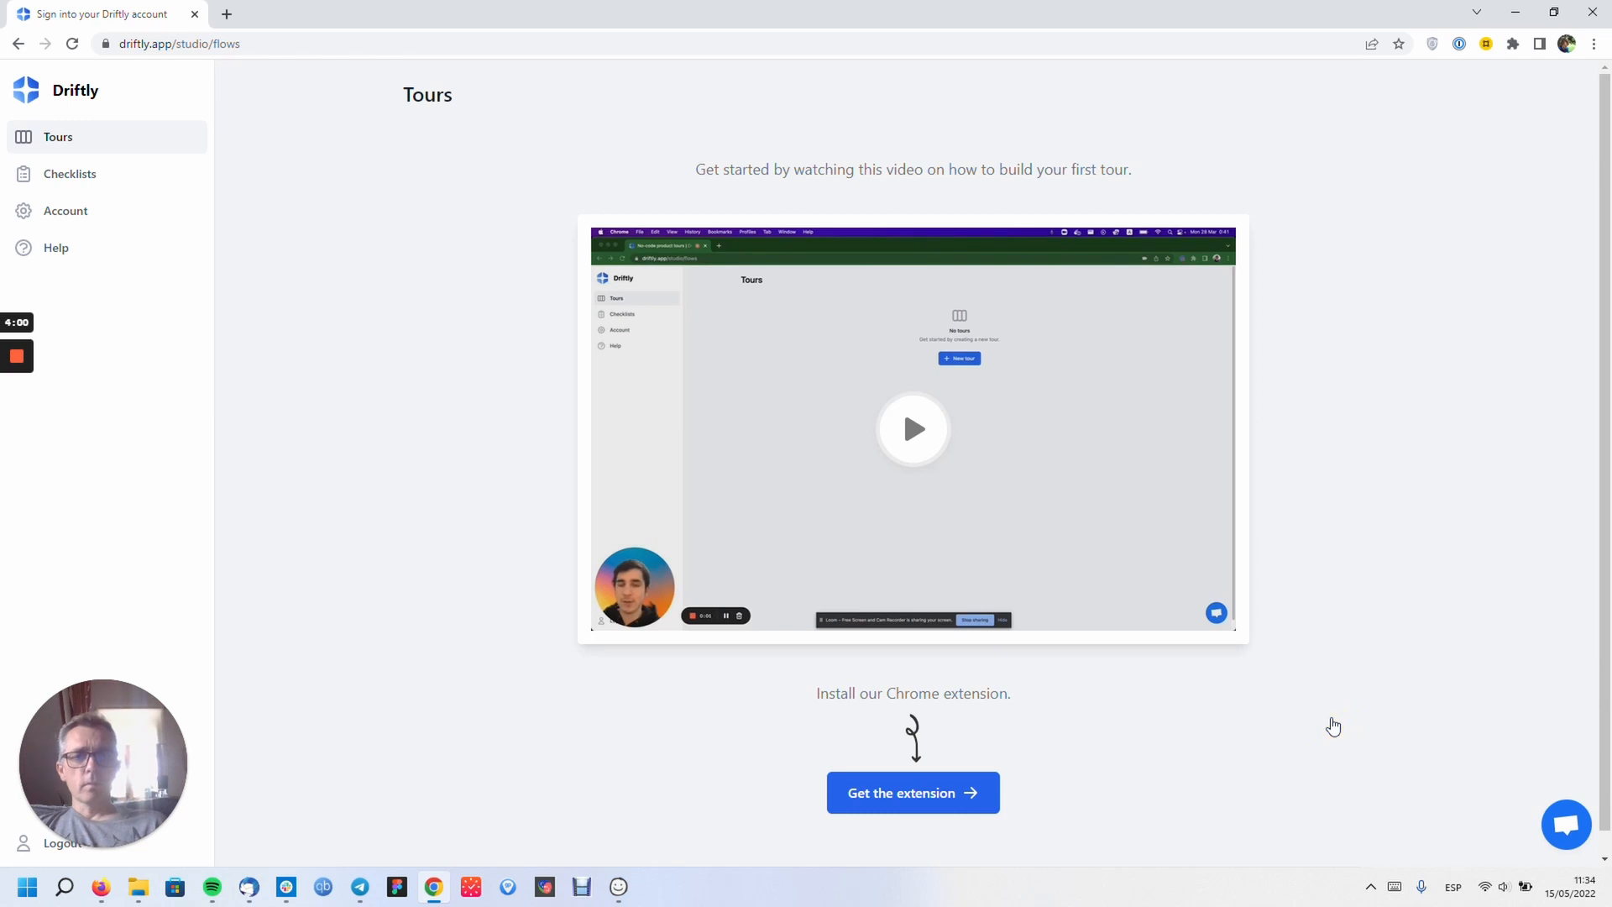
pyautogui.click(914, 794)
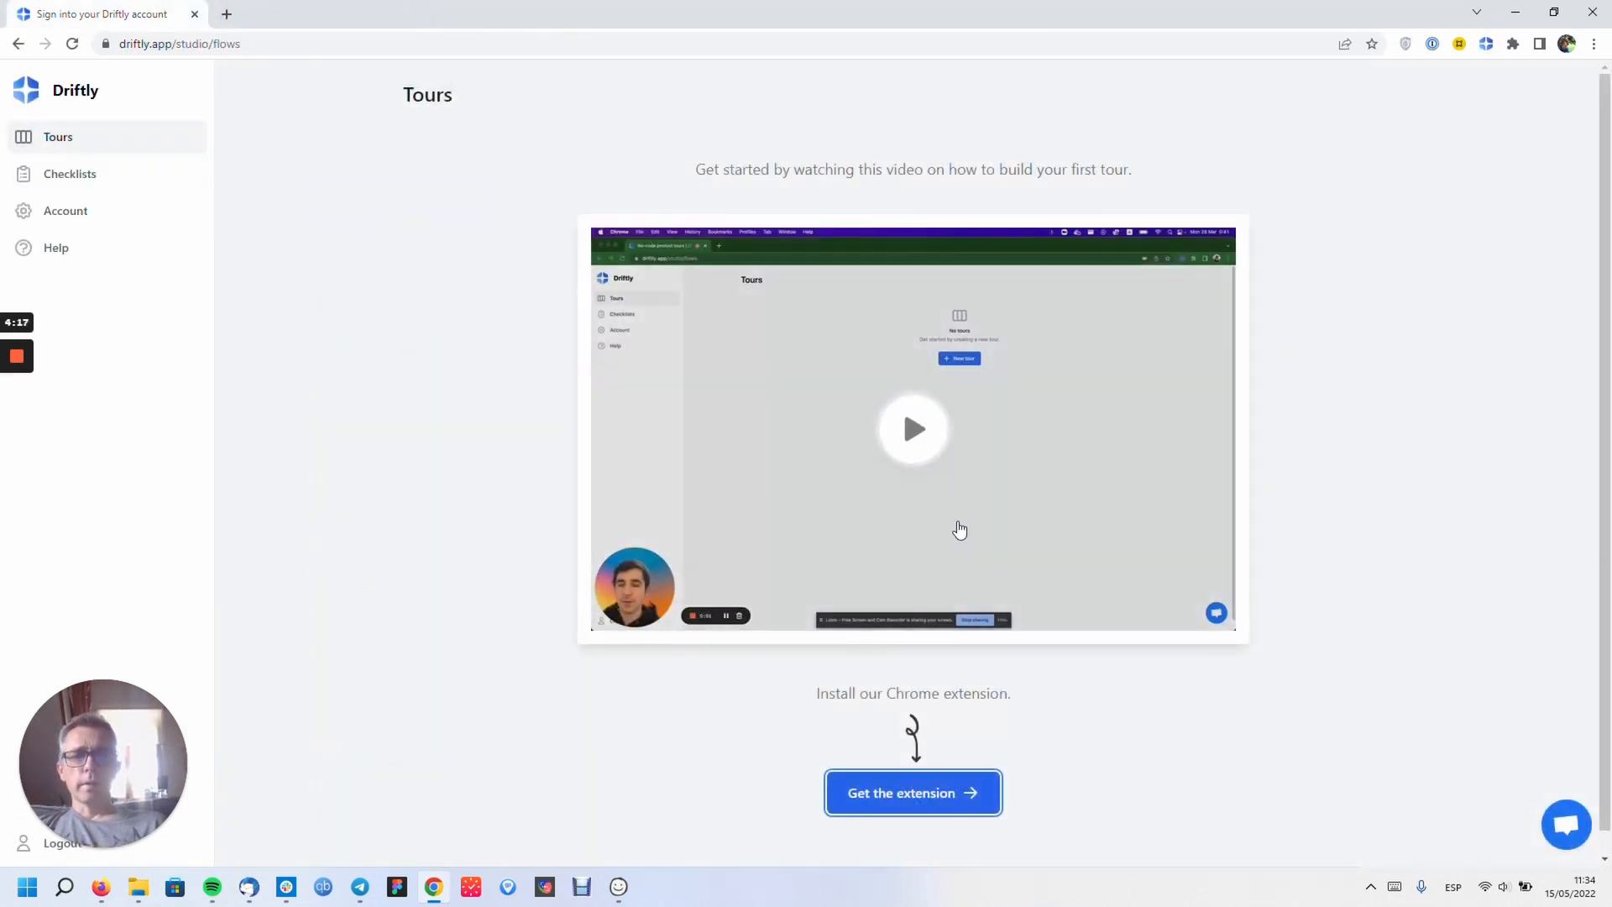
# - Skim the getting-started tutorial video, then open the Help knowledge base
pyautogui.click(914, 429)
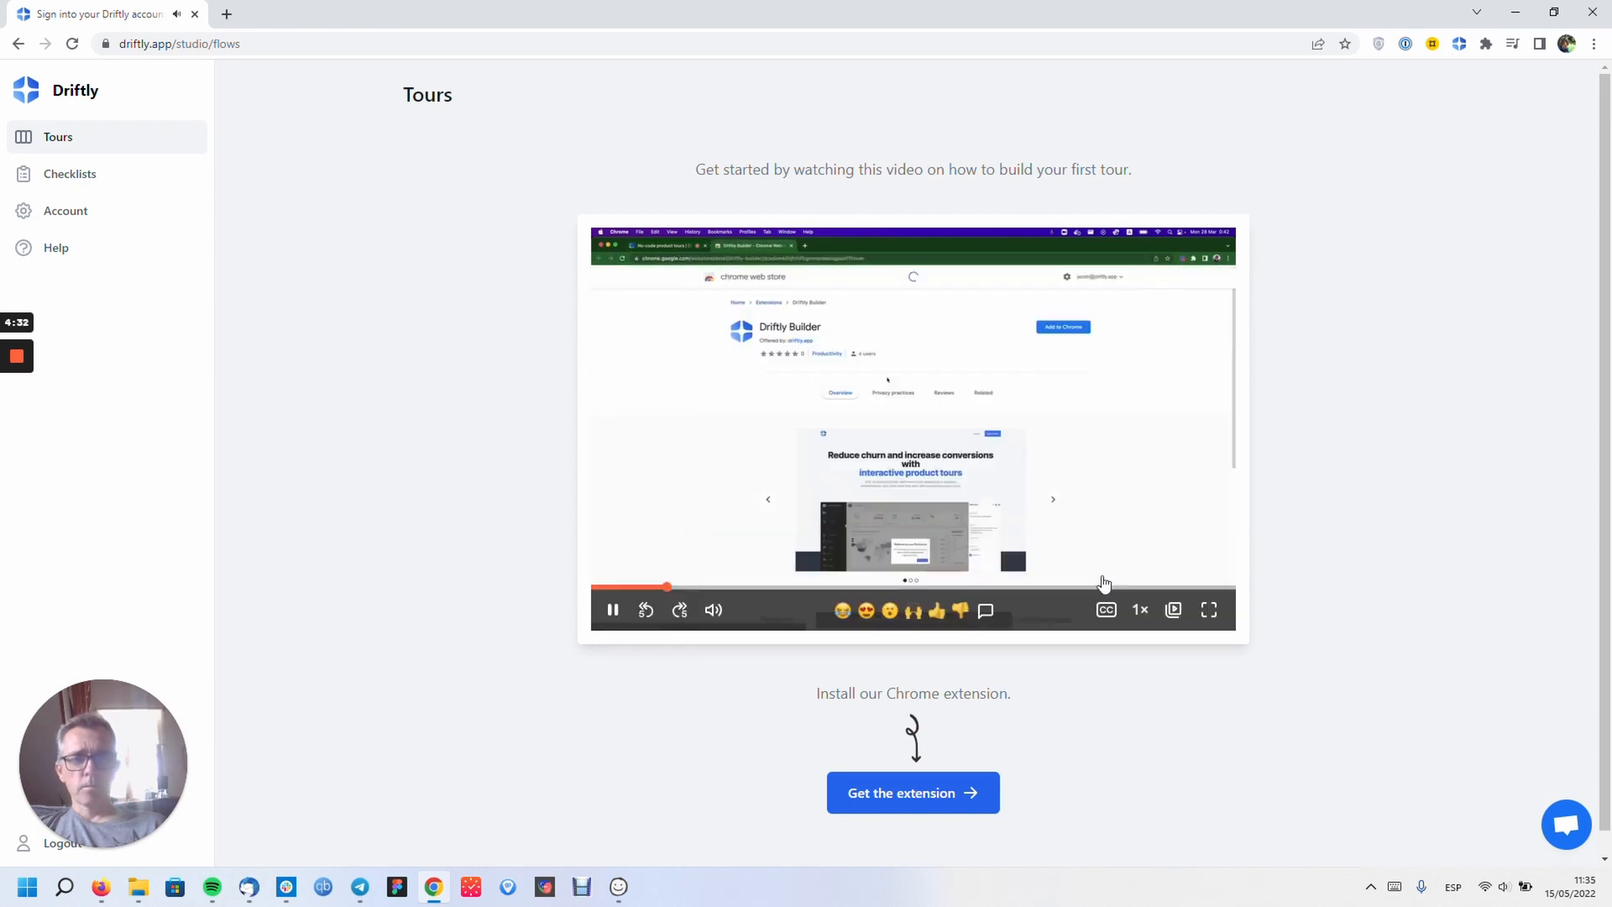
pyautogui.click(765, 587)
pyautogui.click(829, 589)
pyautogui.click(980, 412)
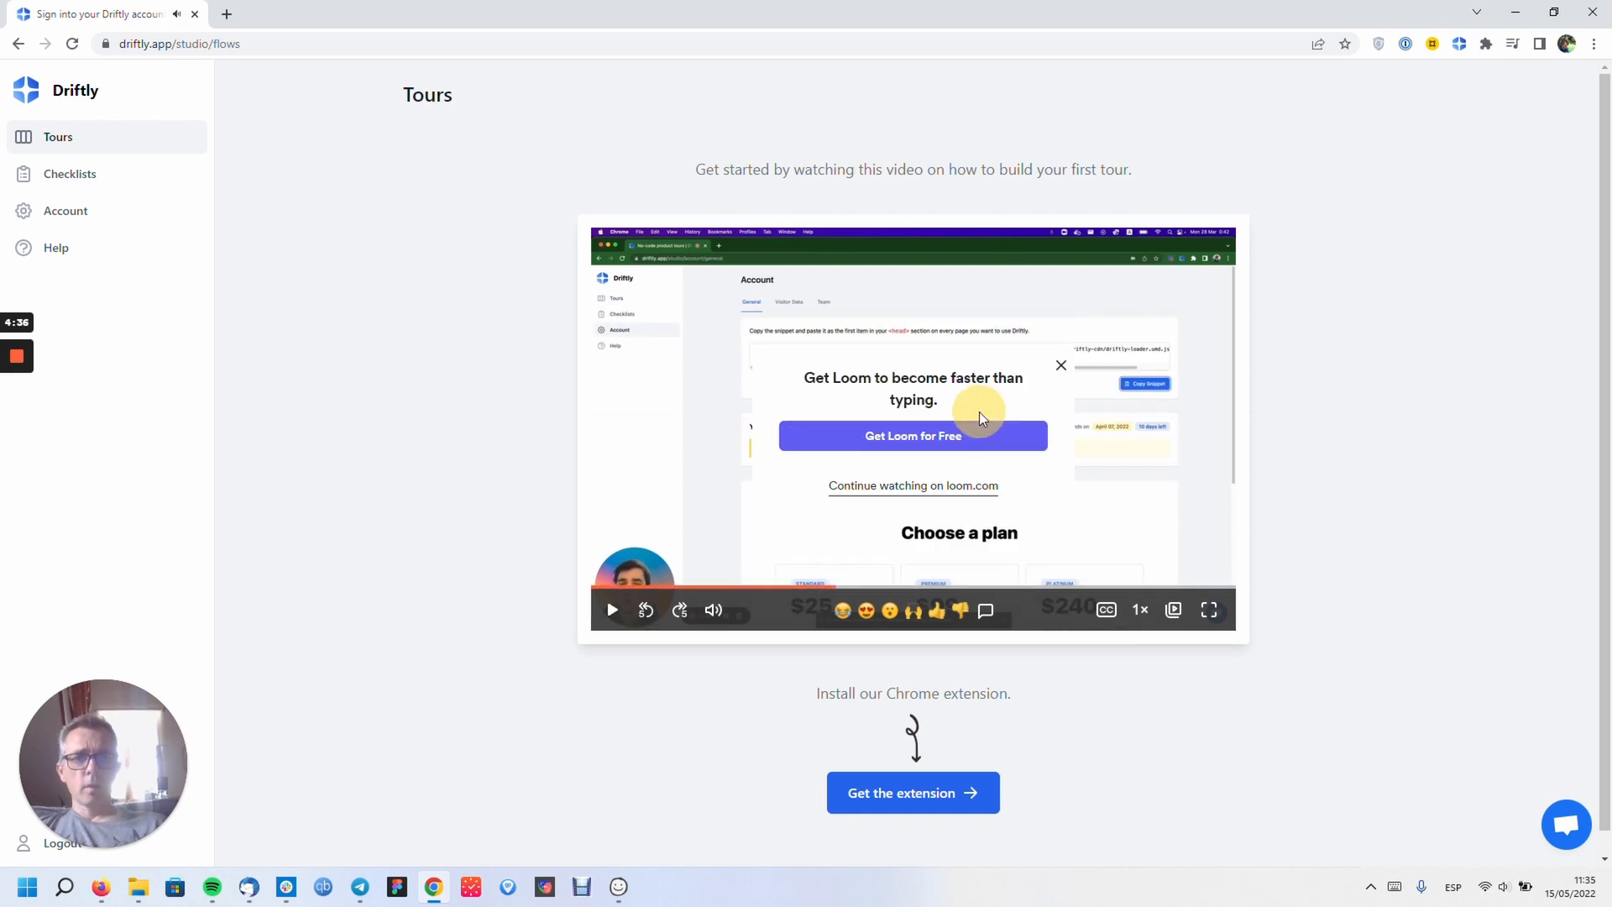
pyautogui.click(1061, 366)
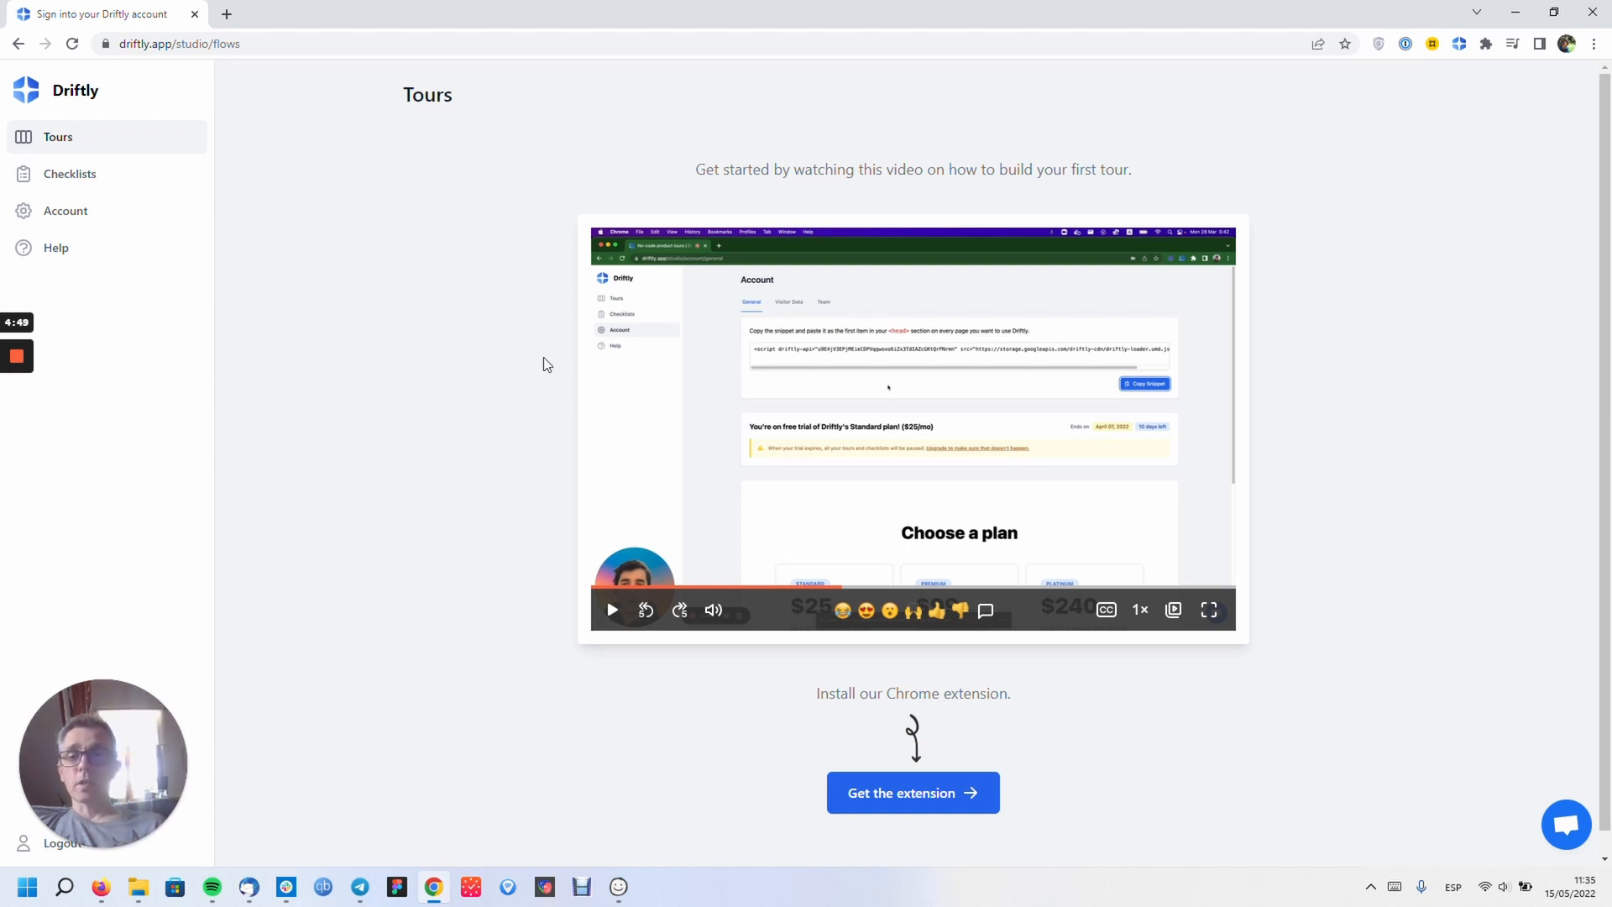
pyautogui.click(56, 252)
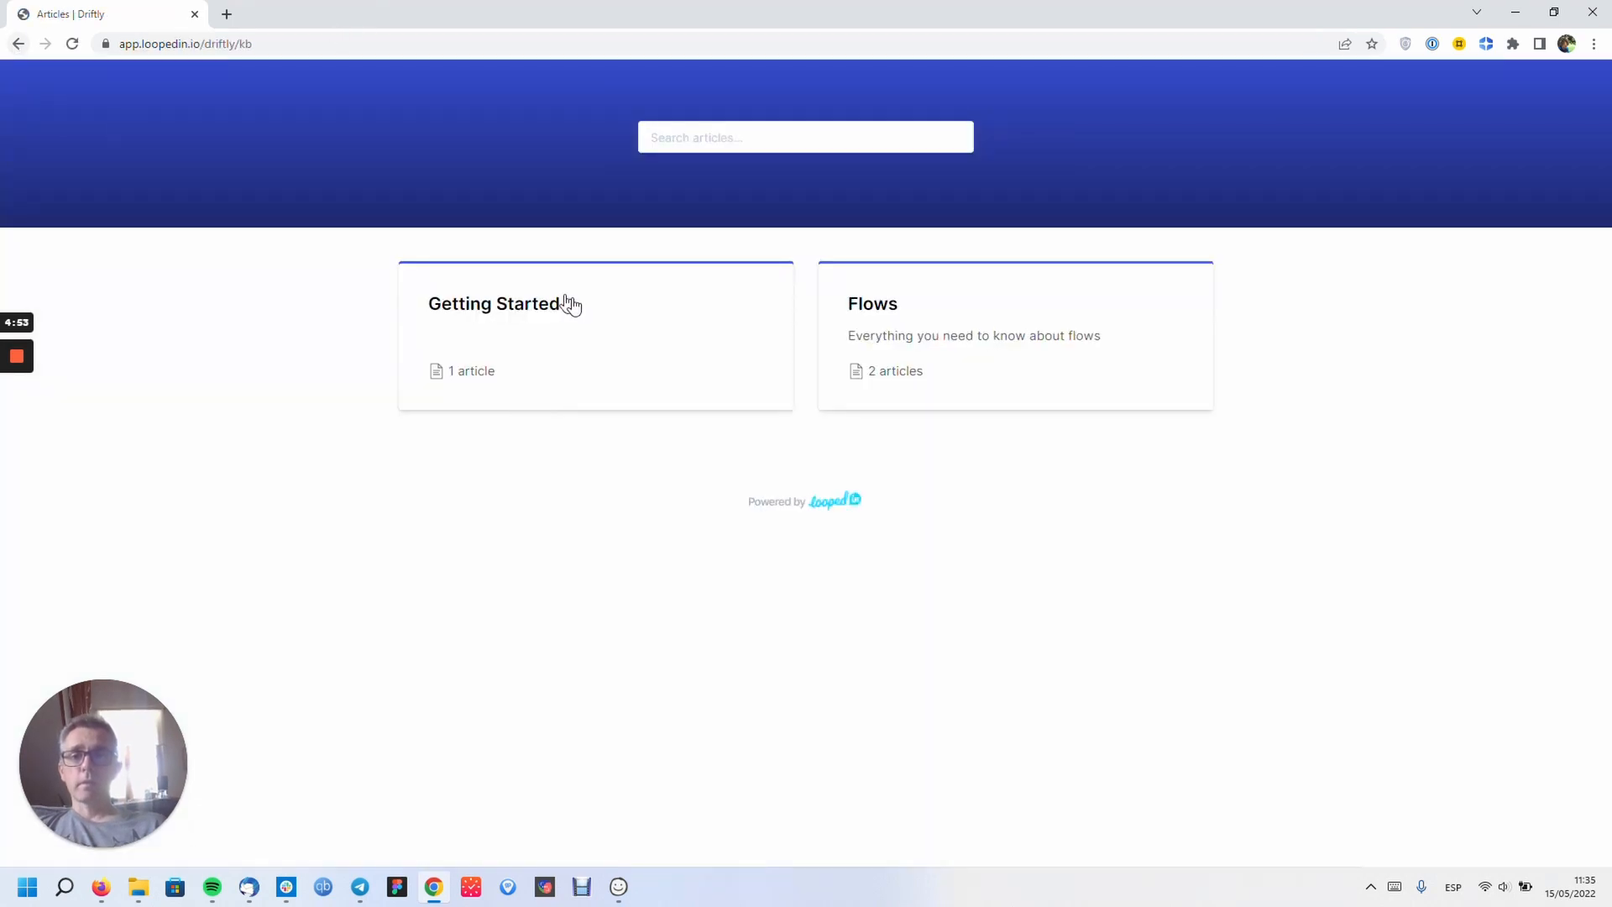
# - Read the 'Installing Driftly on your website' article, then return to the help home
pyautogui.click(531, 309)
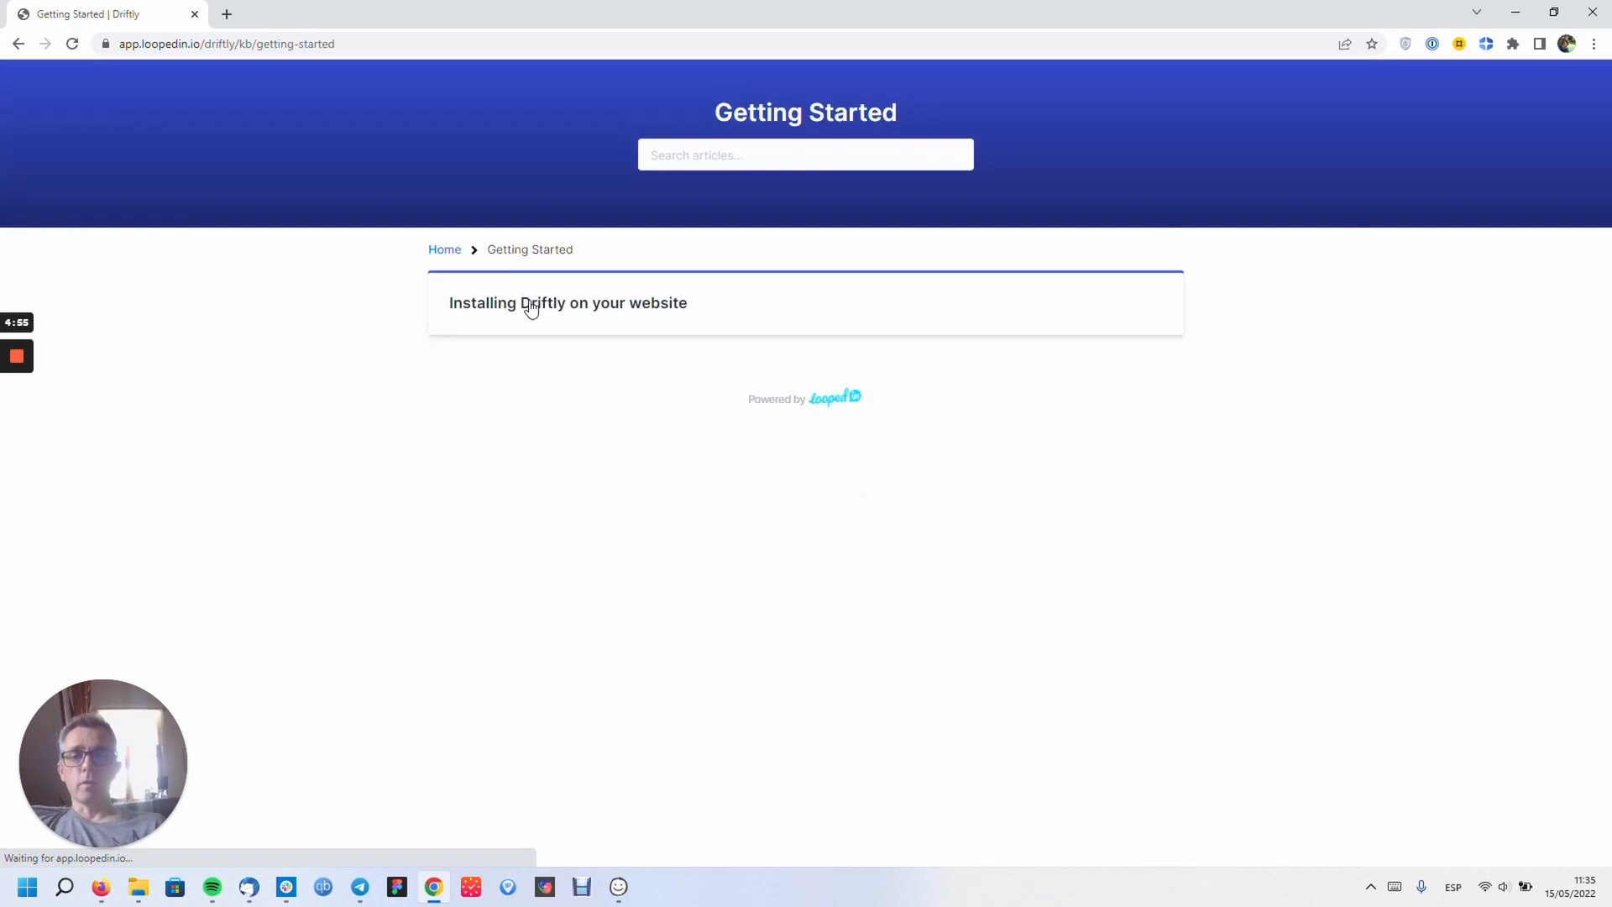
pyautogui.click(530, 306)
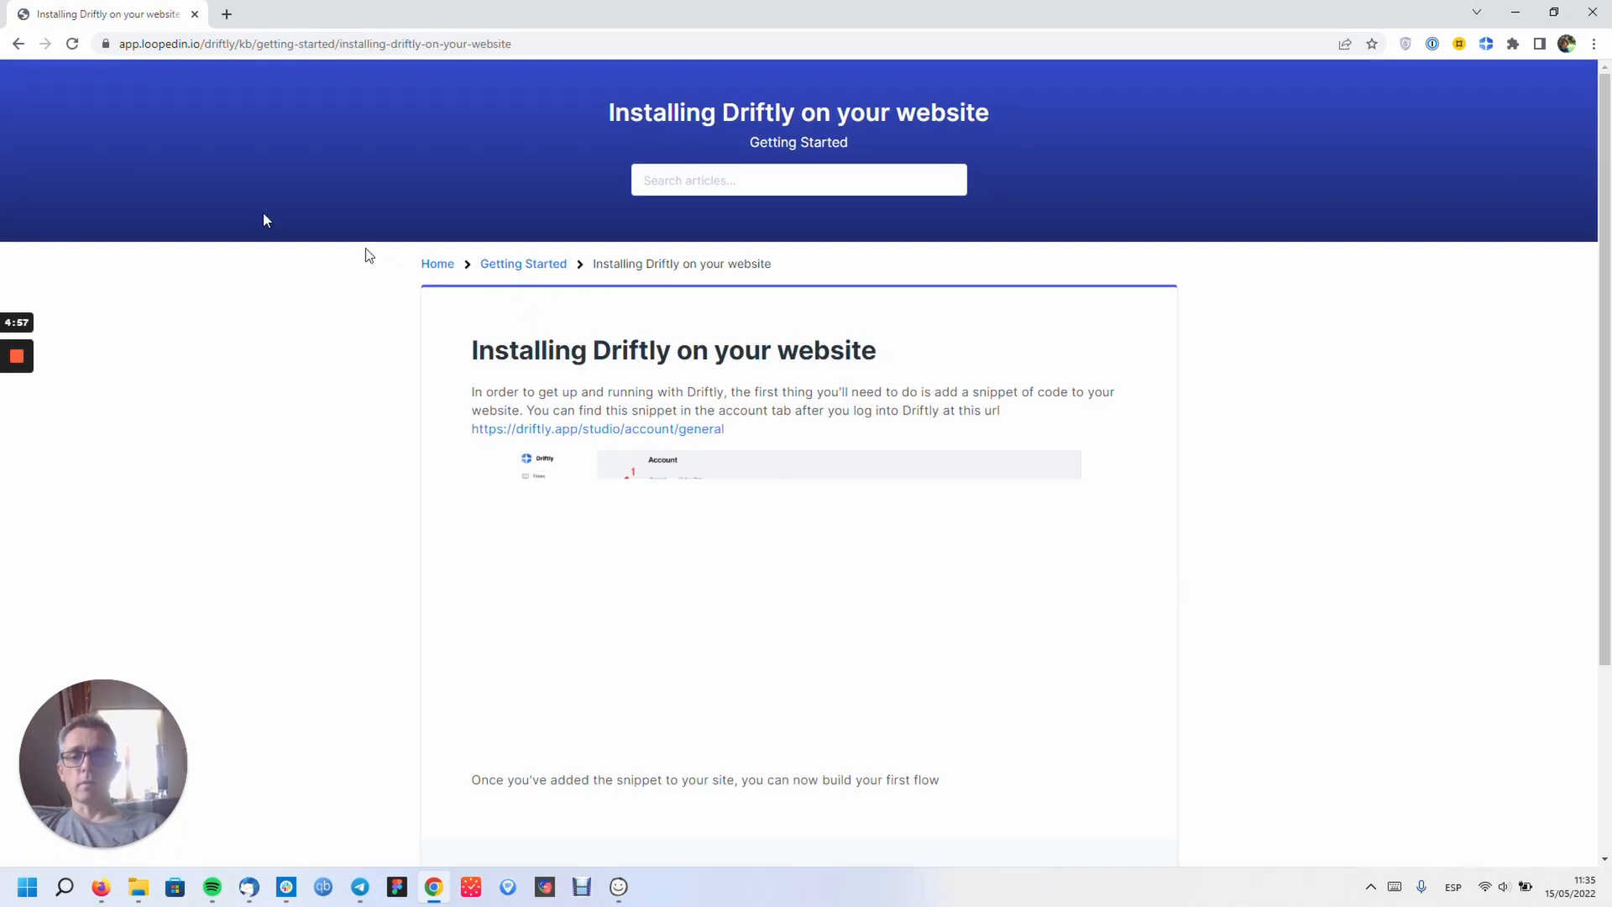
pyautogui.click(17, 44)
pyautogui.click(17, 43)
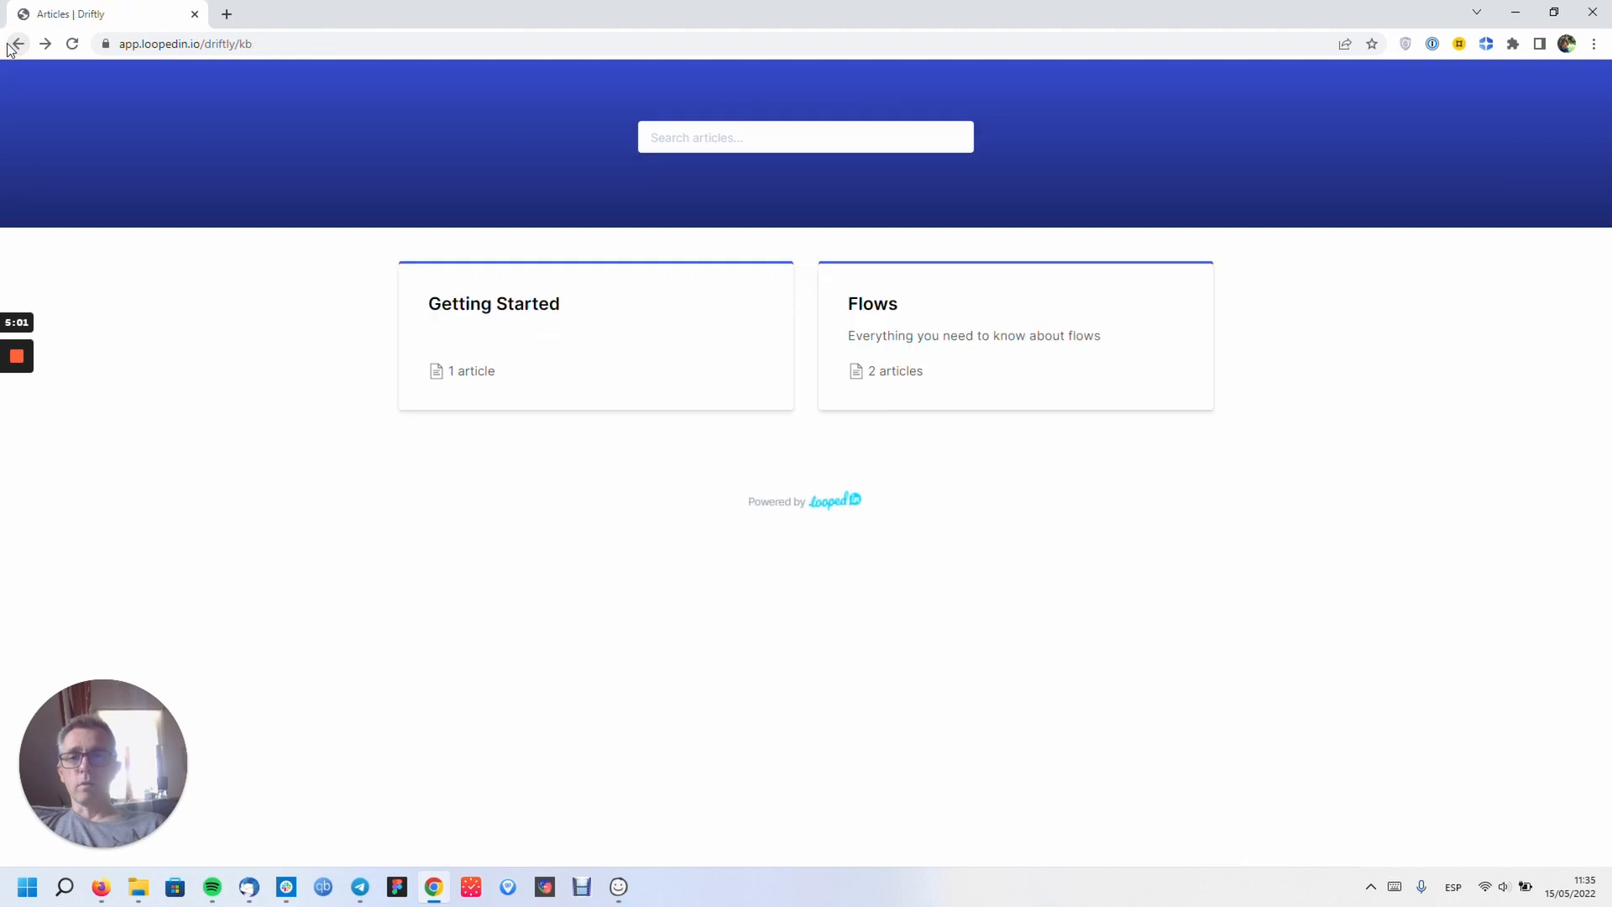
# - Move back and forth between Google and the knowledge base, then reach the Driftly Tours dashboard
pyautogui.click(16, 45)
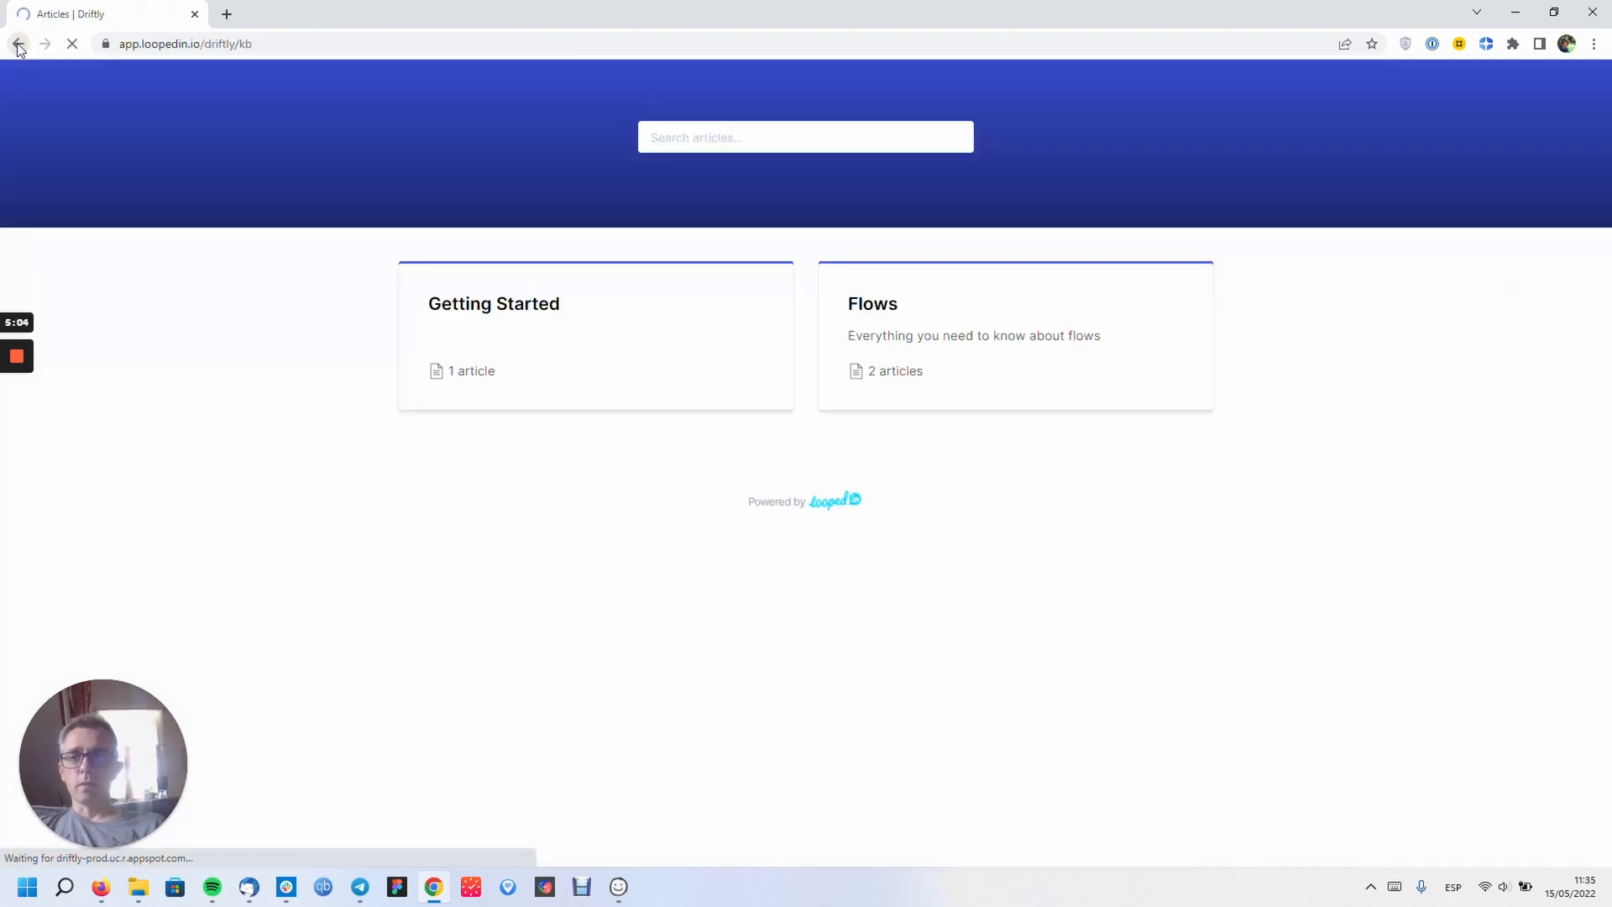
pyautogui.click(19, 45)
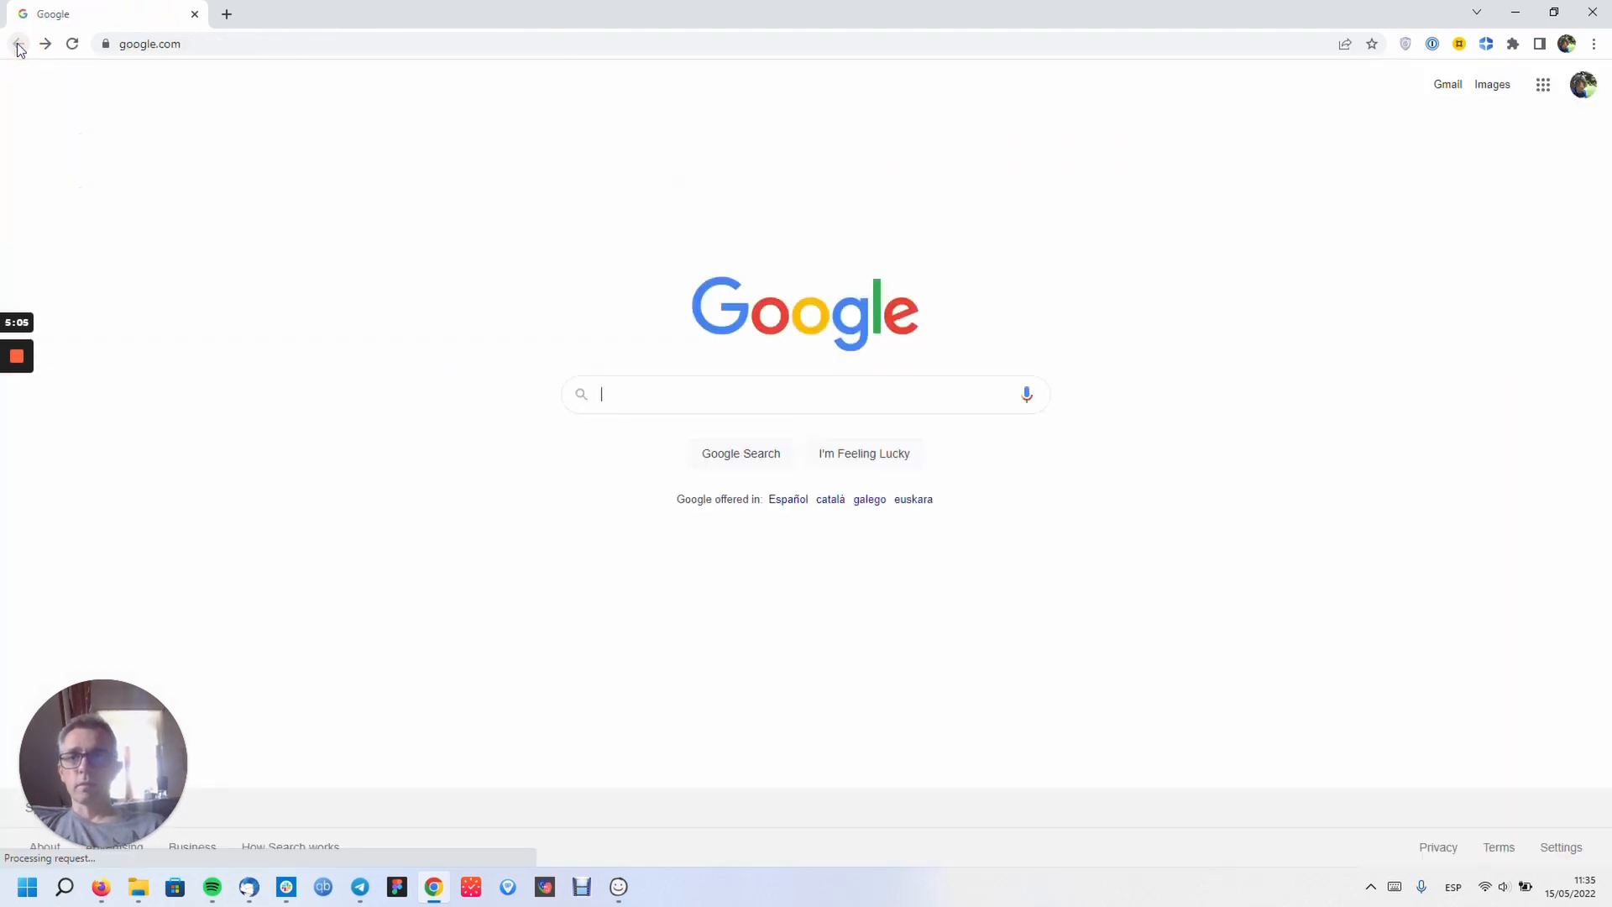
pyautogui.click(46, 44)
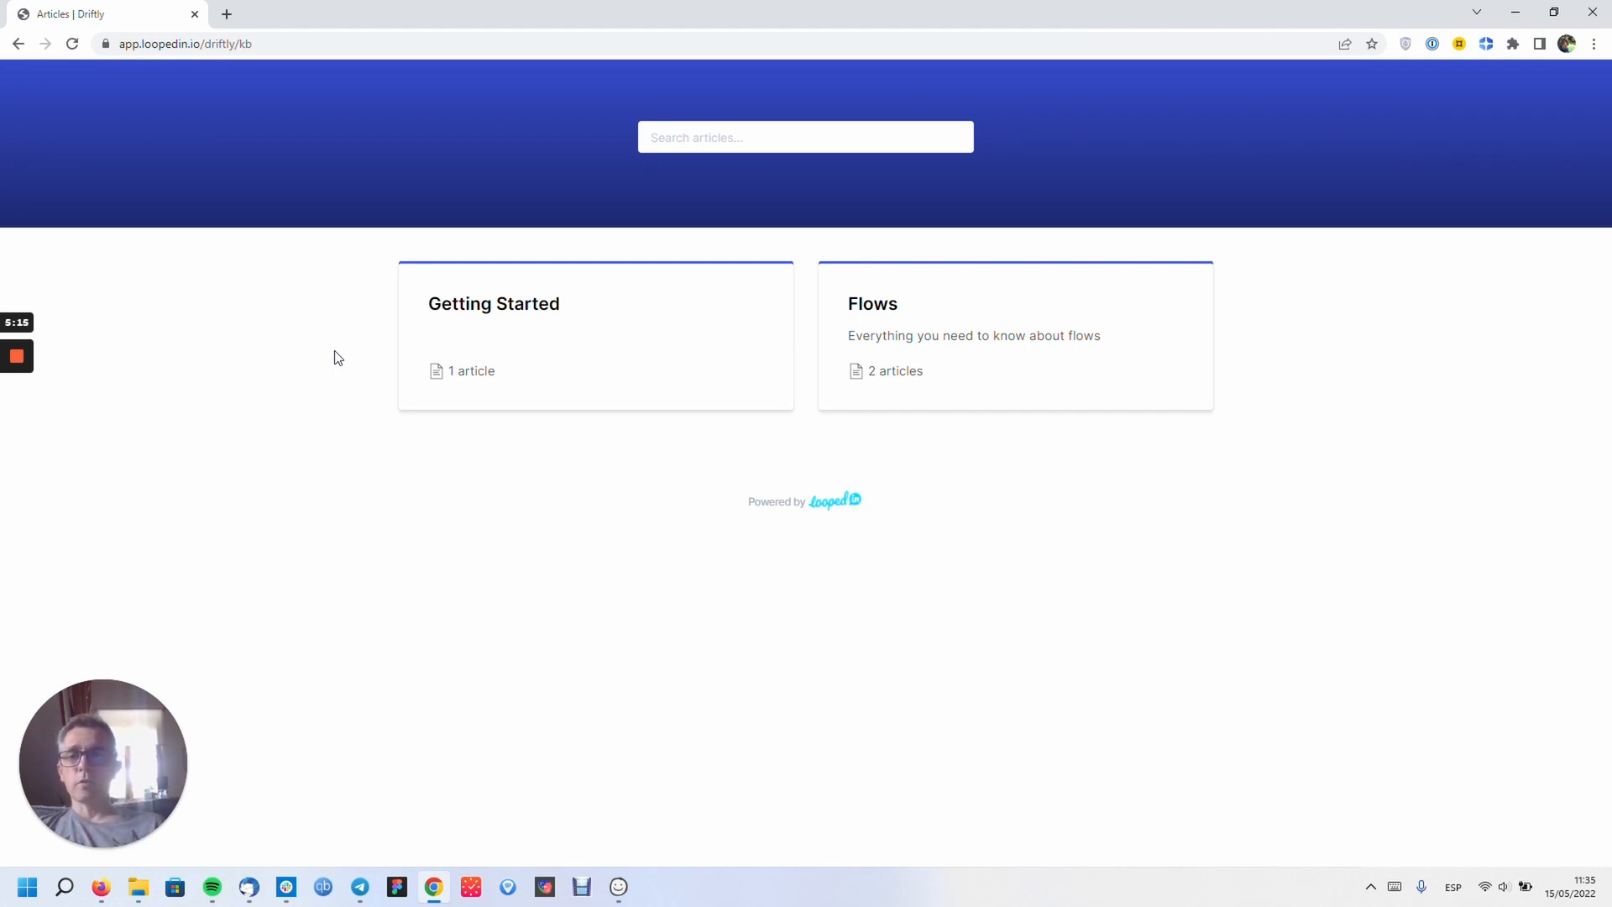
pyautogui.click(18, 44)
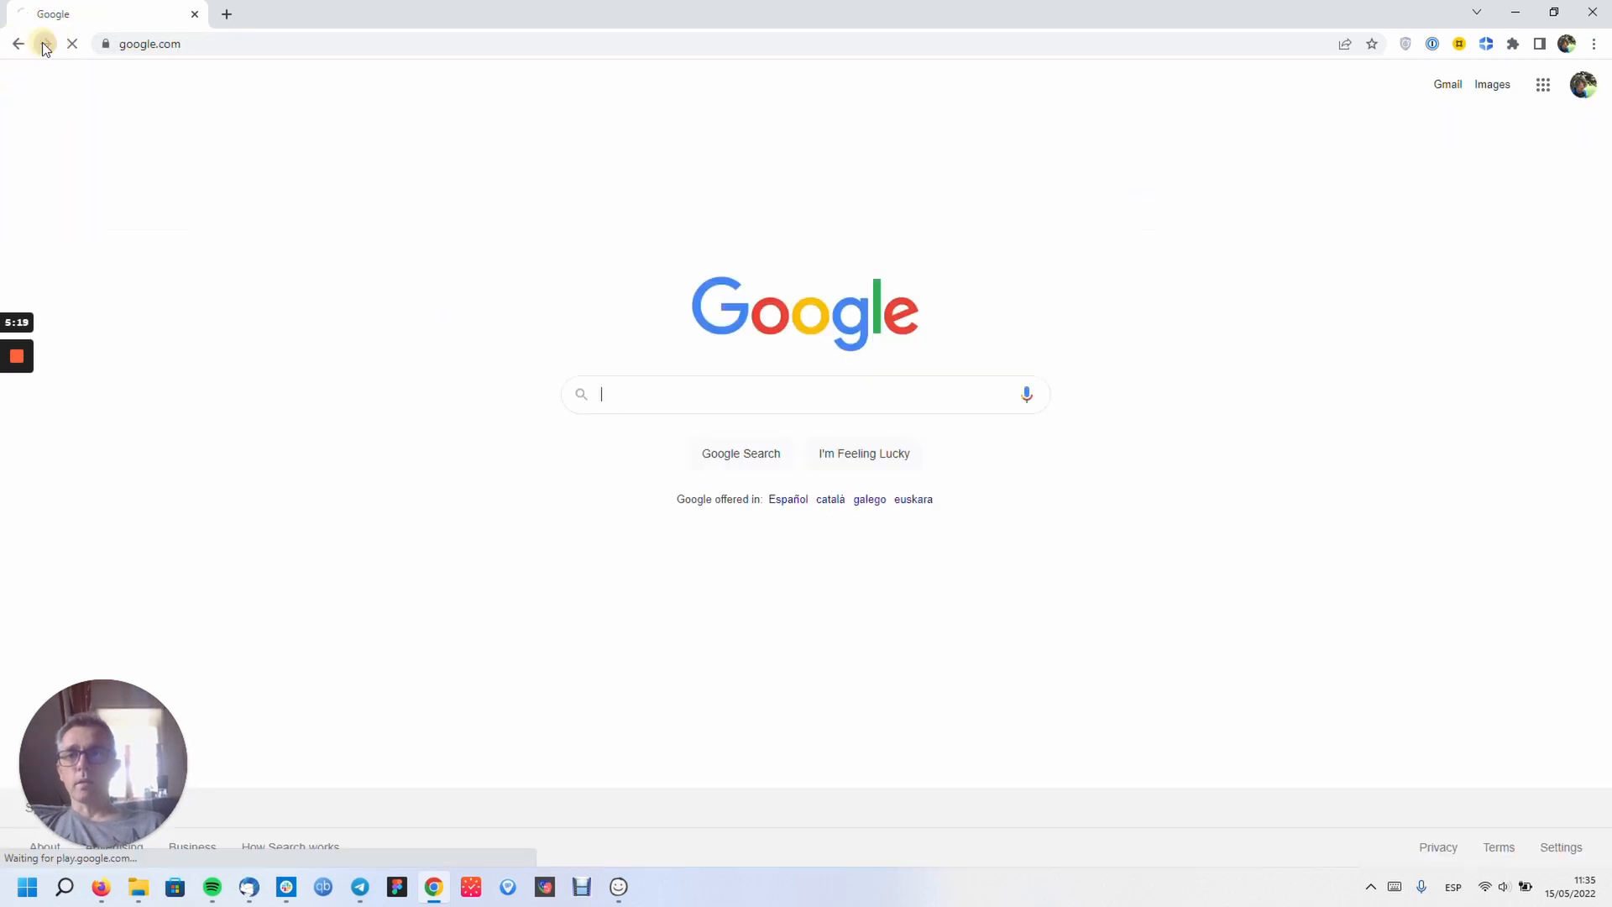
pyautogui.click(46, 44)
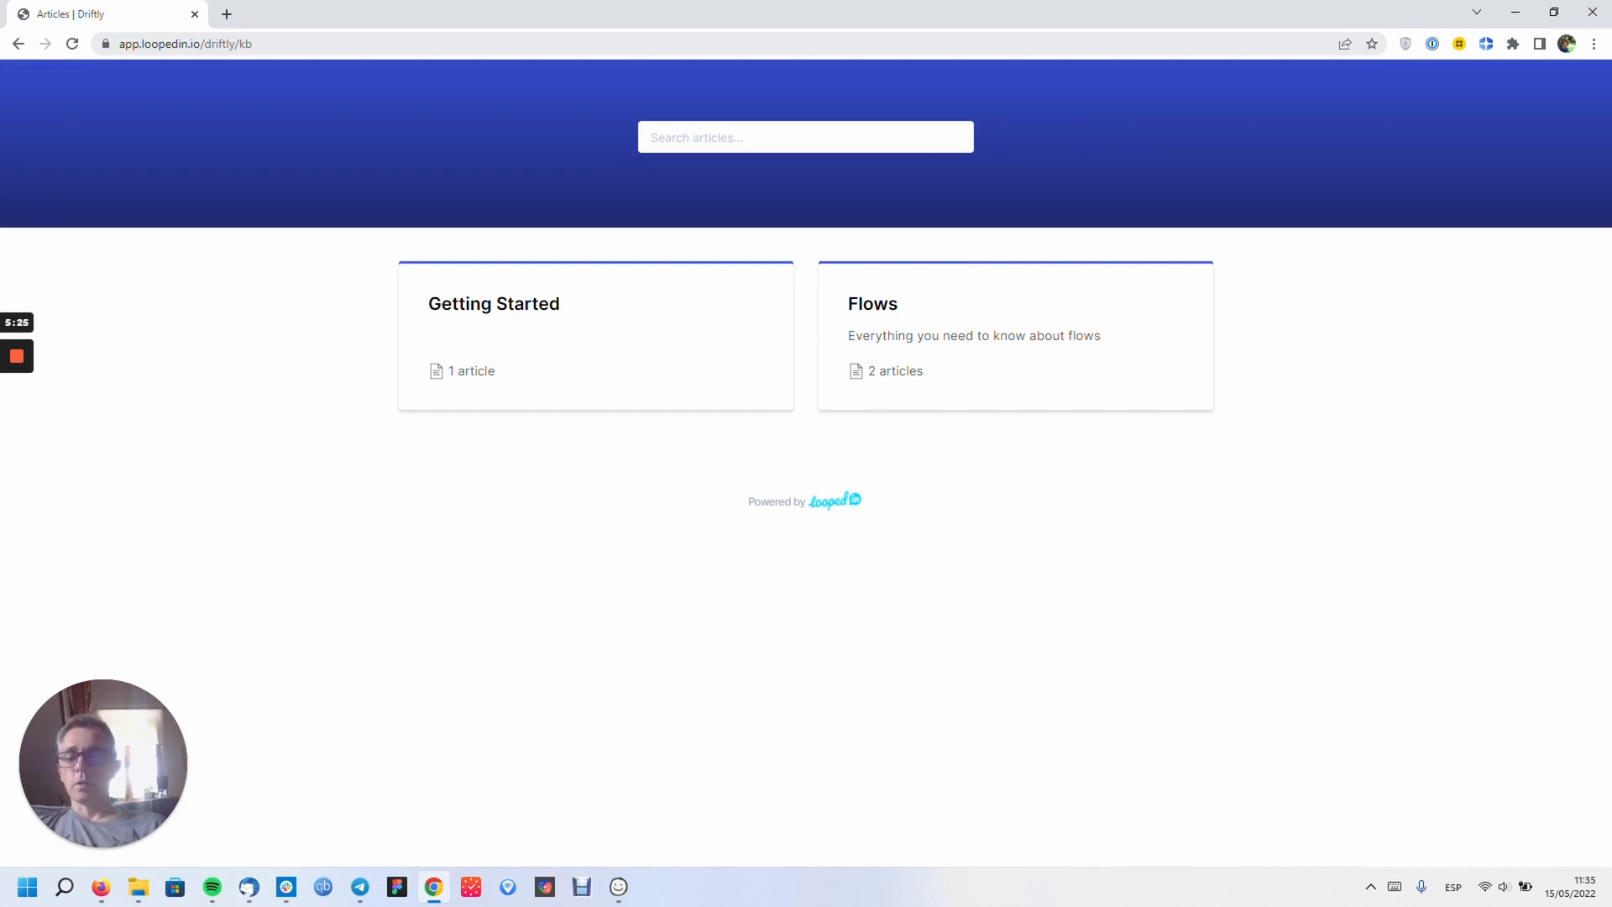
pyautogui.click(222, 44)
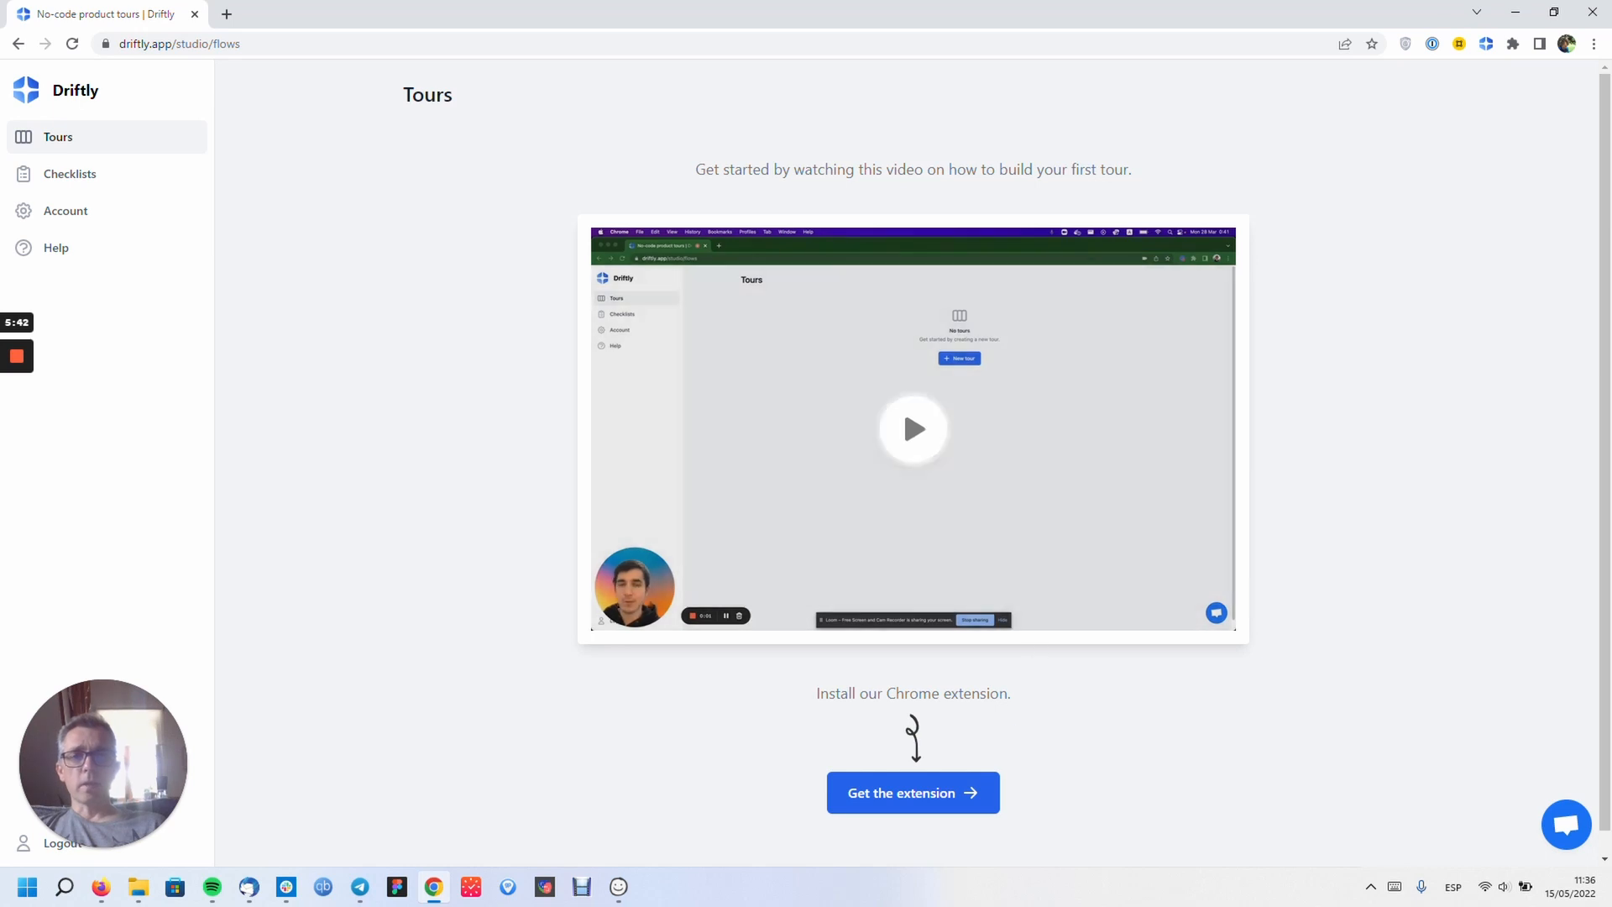
pyautogui.press('F5')
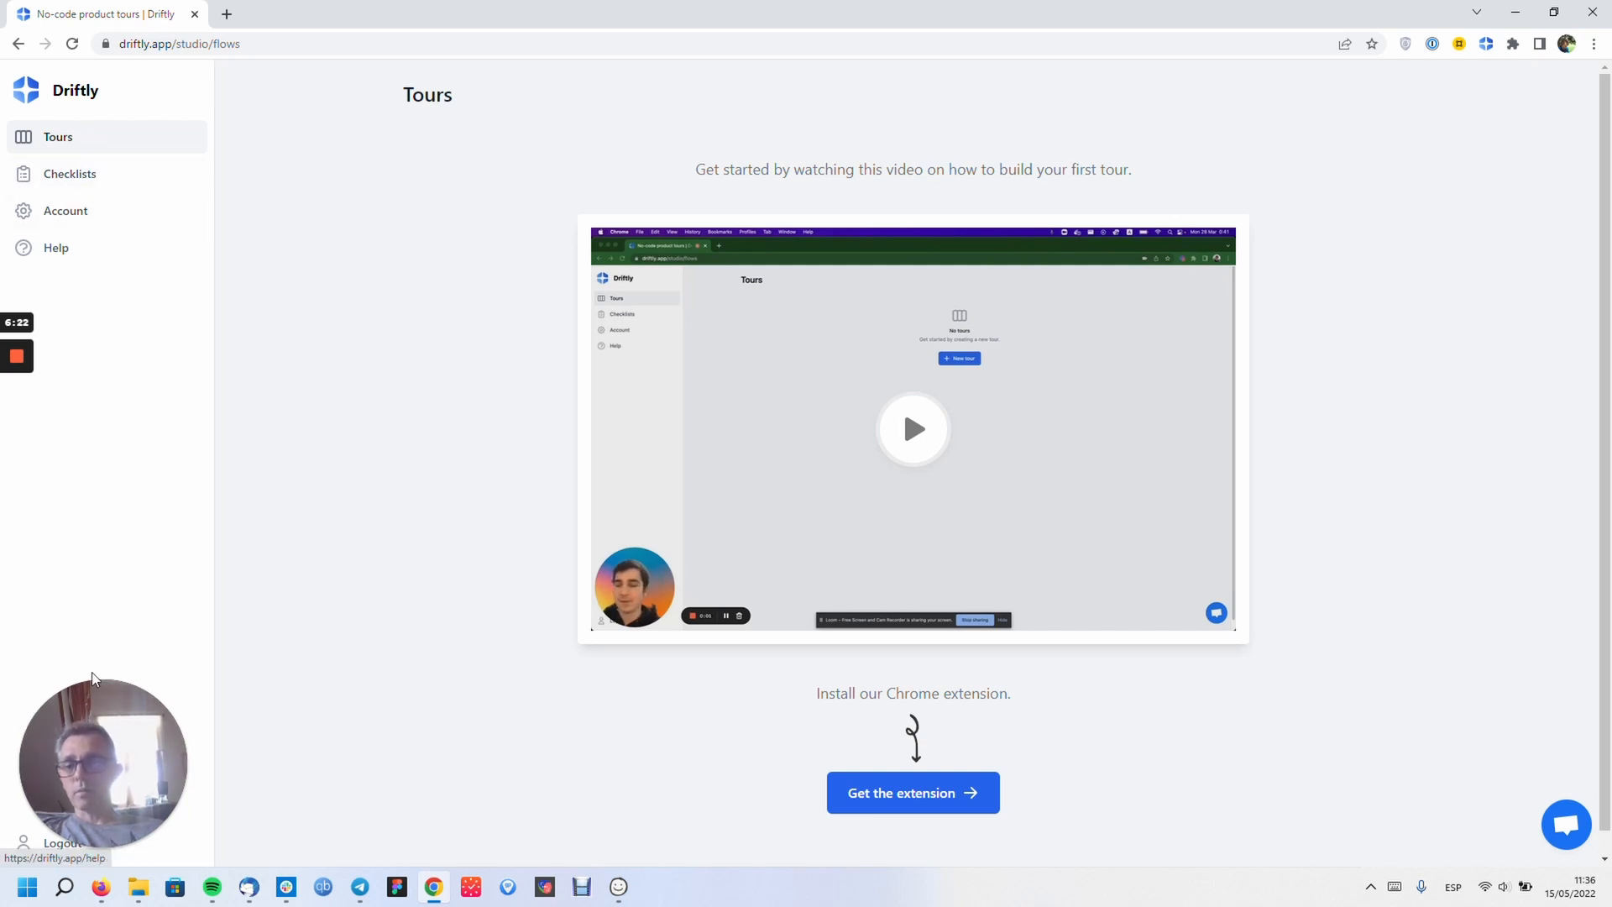
pyautogui.moveTo(116, 741); pyautogui.dragTo(120, 669)
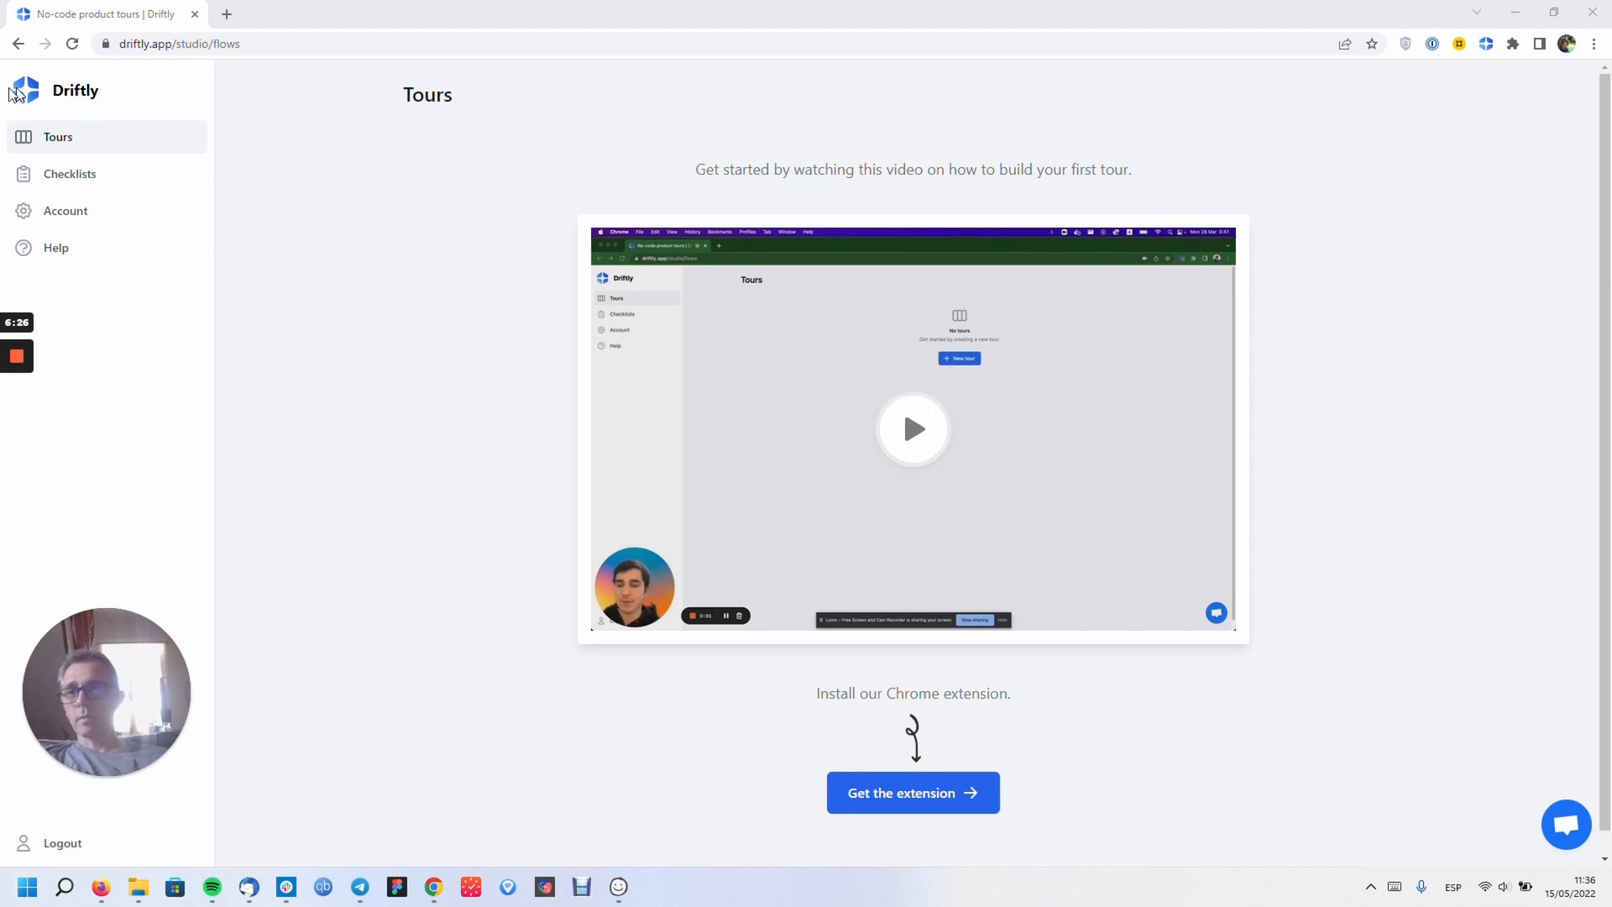
pyautogui.click(338, 358)
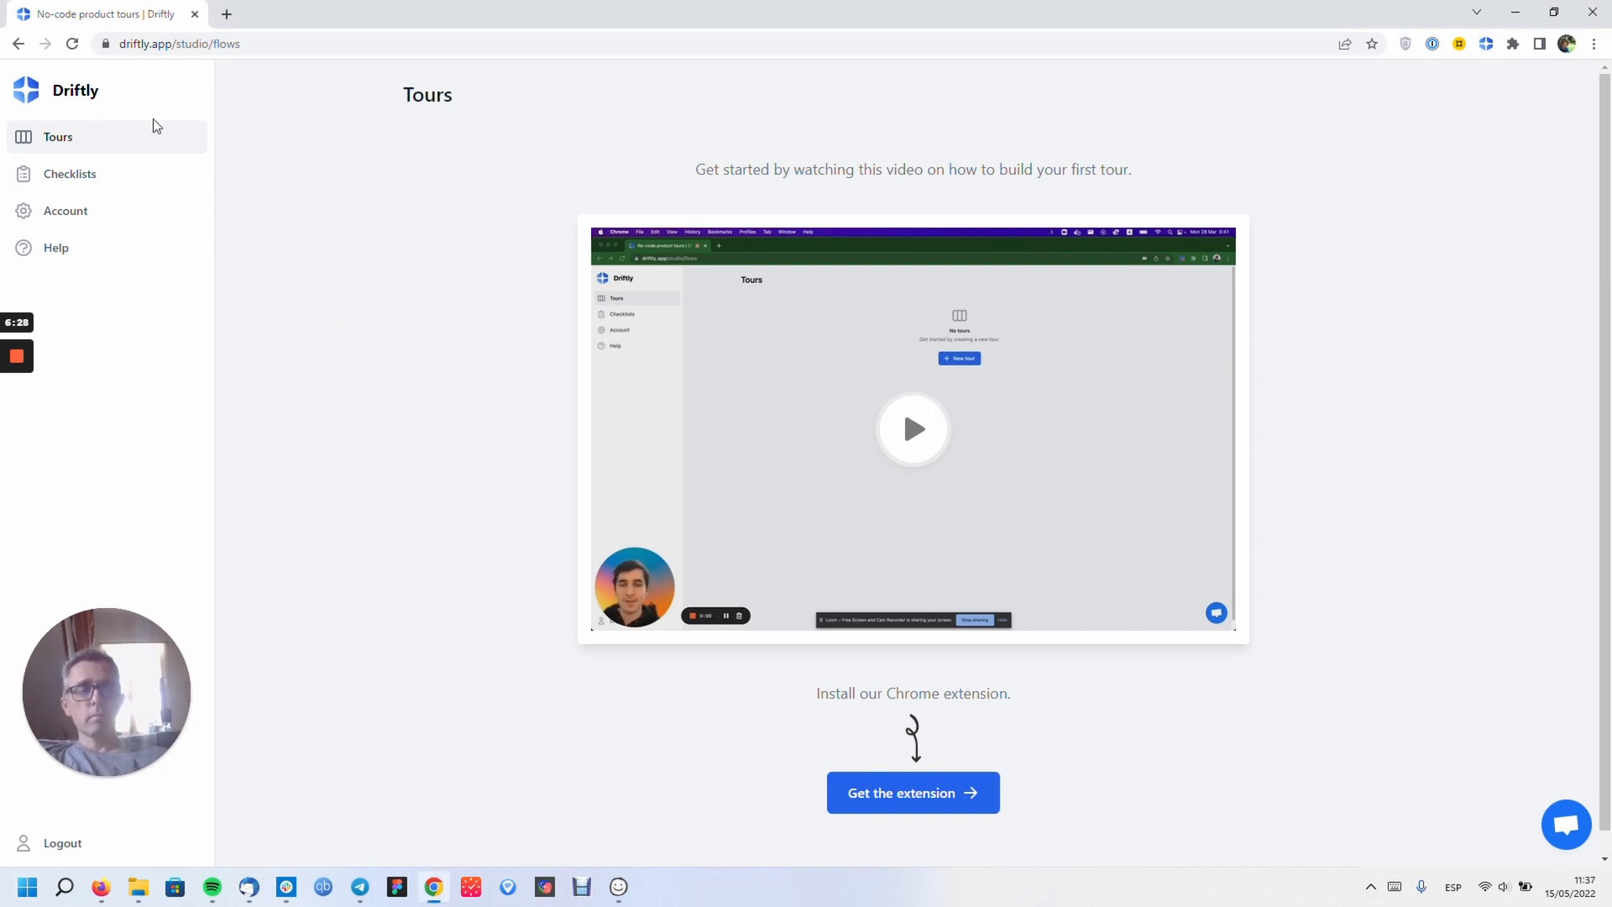
pyautogui.click(66, 145)
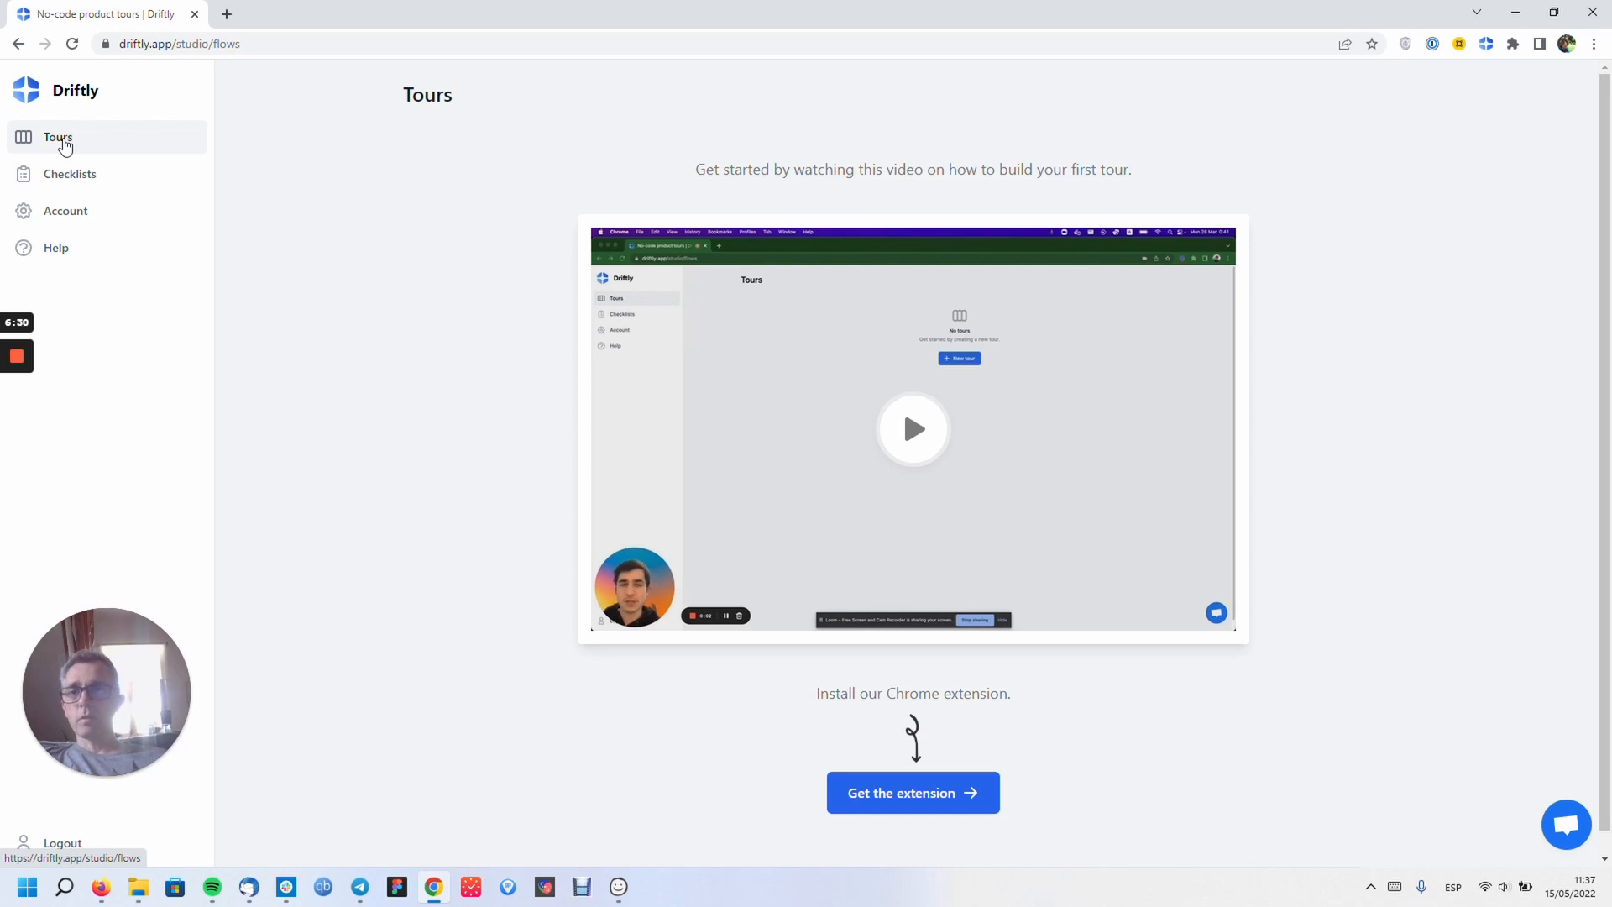
pyautogui.click(88, 177)
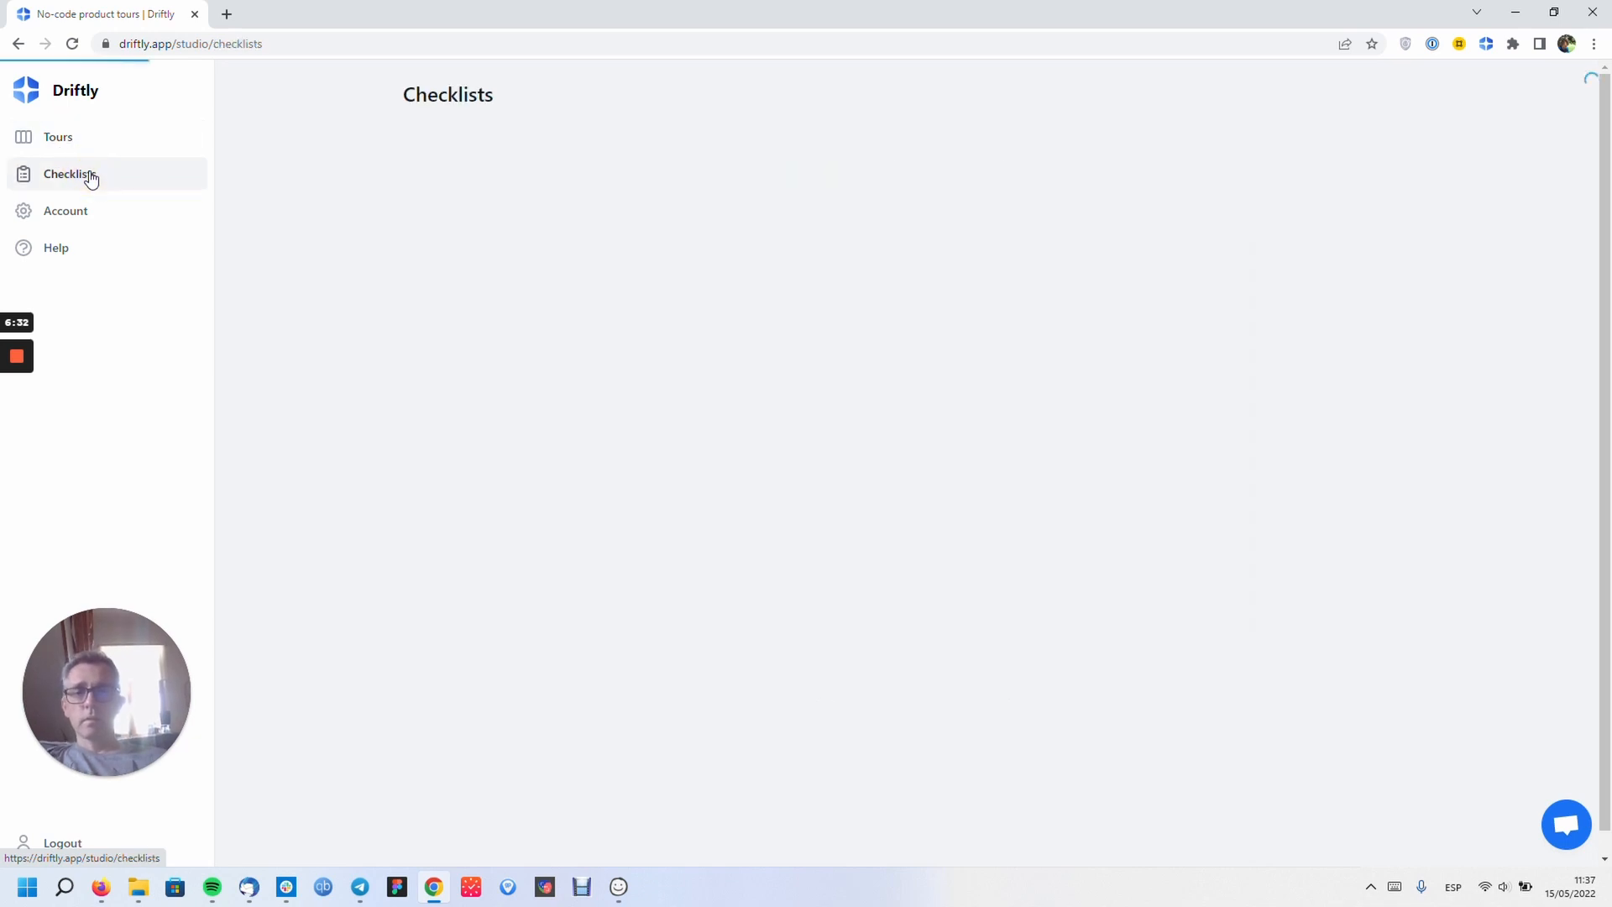
pyautogui.click(93, 210)
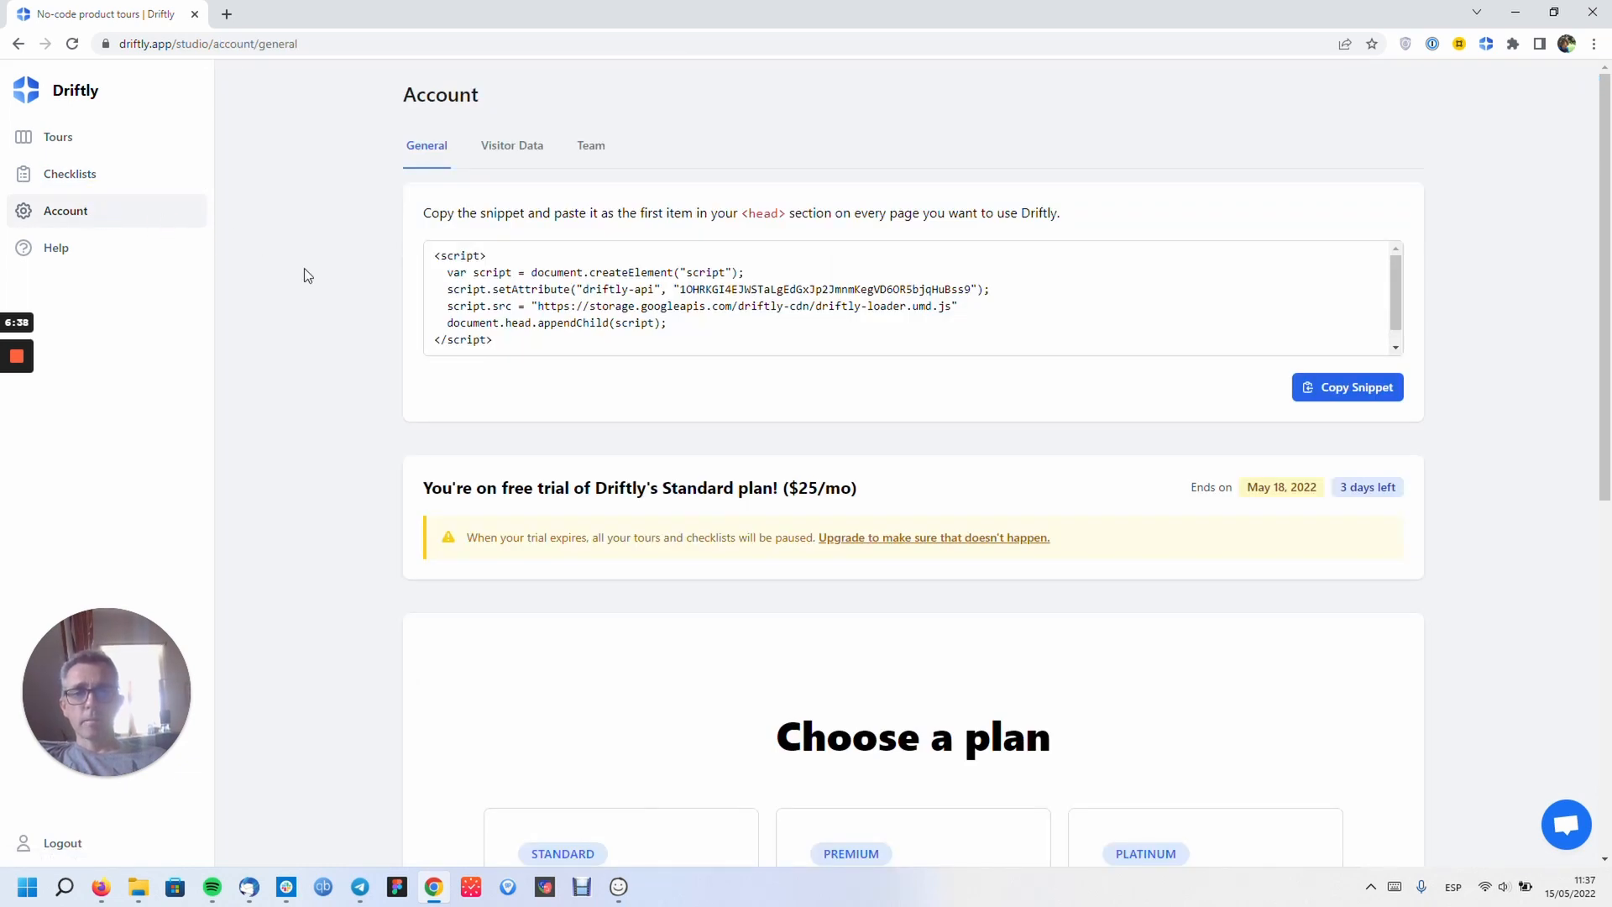
pyautogui.scroll(-8, 304, 268)
pyautogui.scroll(8, 304, 268)
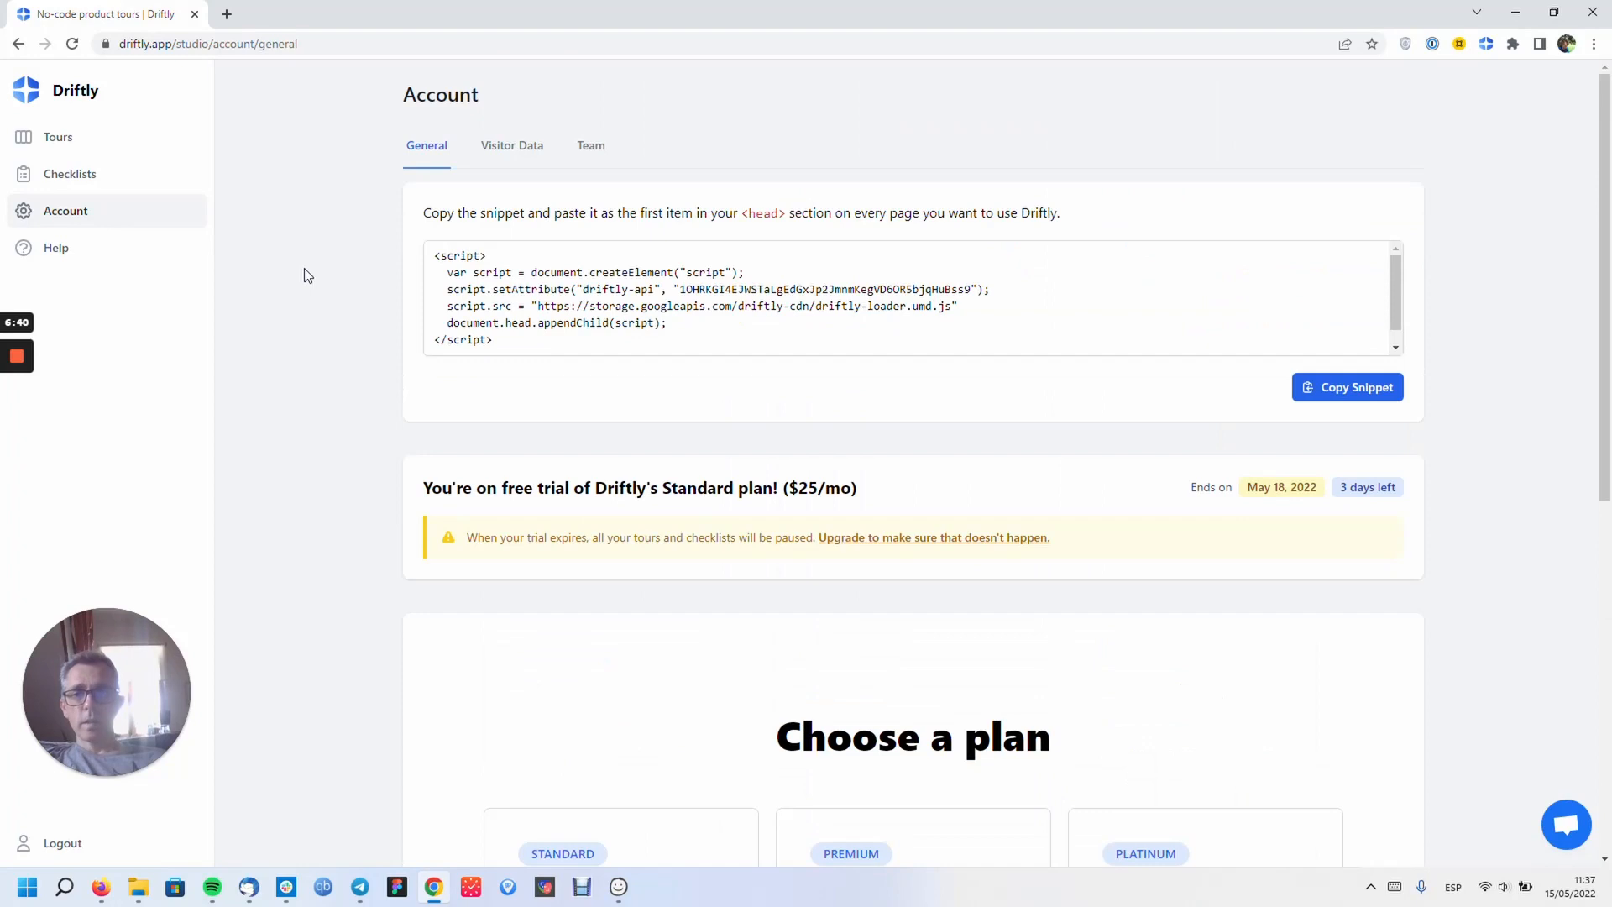
pyautogui.click(62, 140)
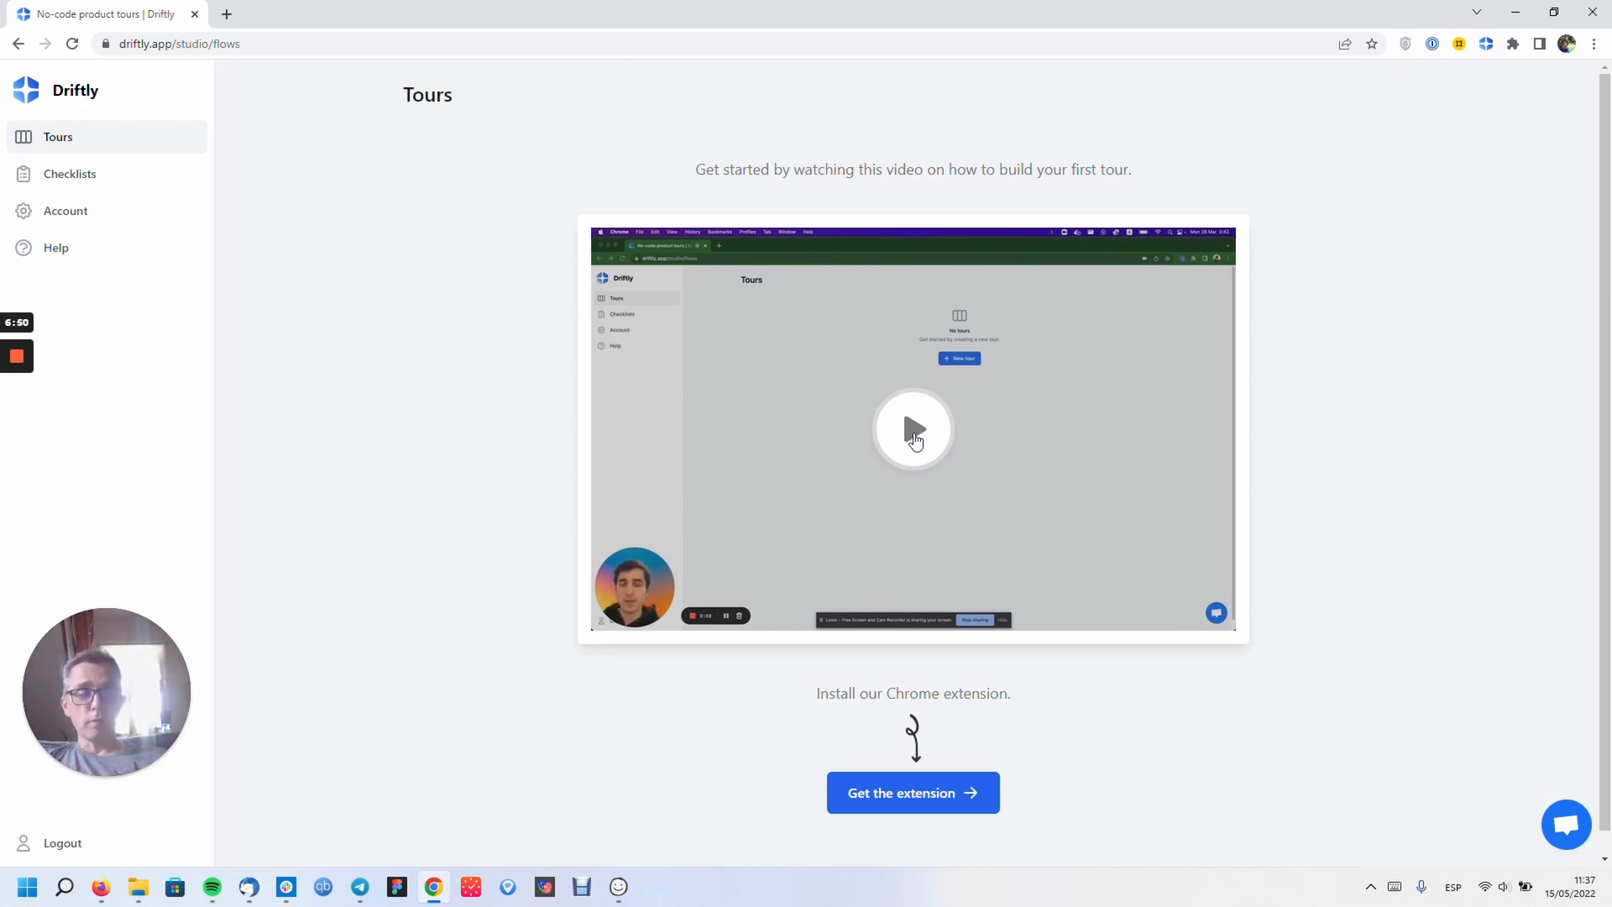
# - Play the tour-building tutorial video, lower the volume, skip ahead, then open the Account page
pyautogui.scroll(-1, 915, 440)
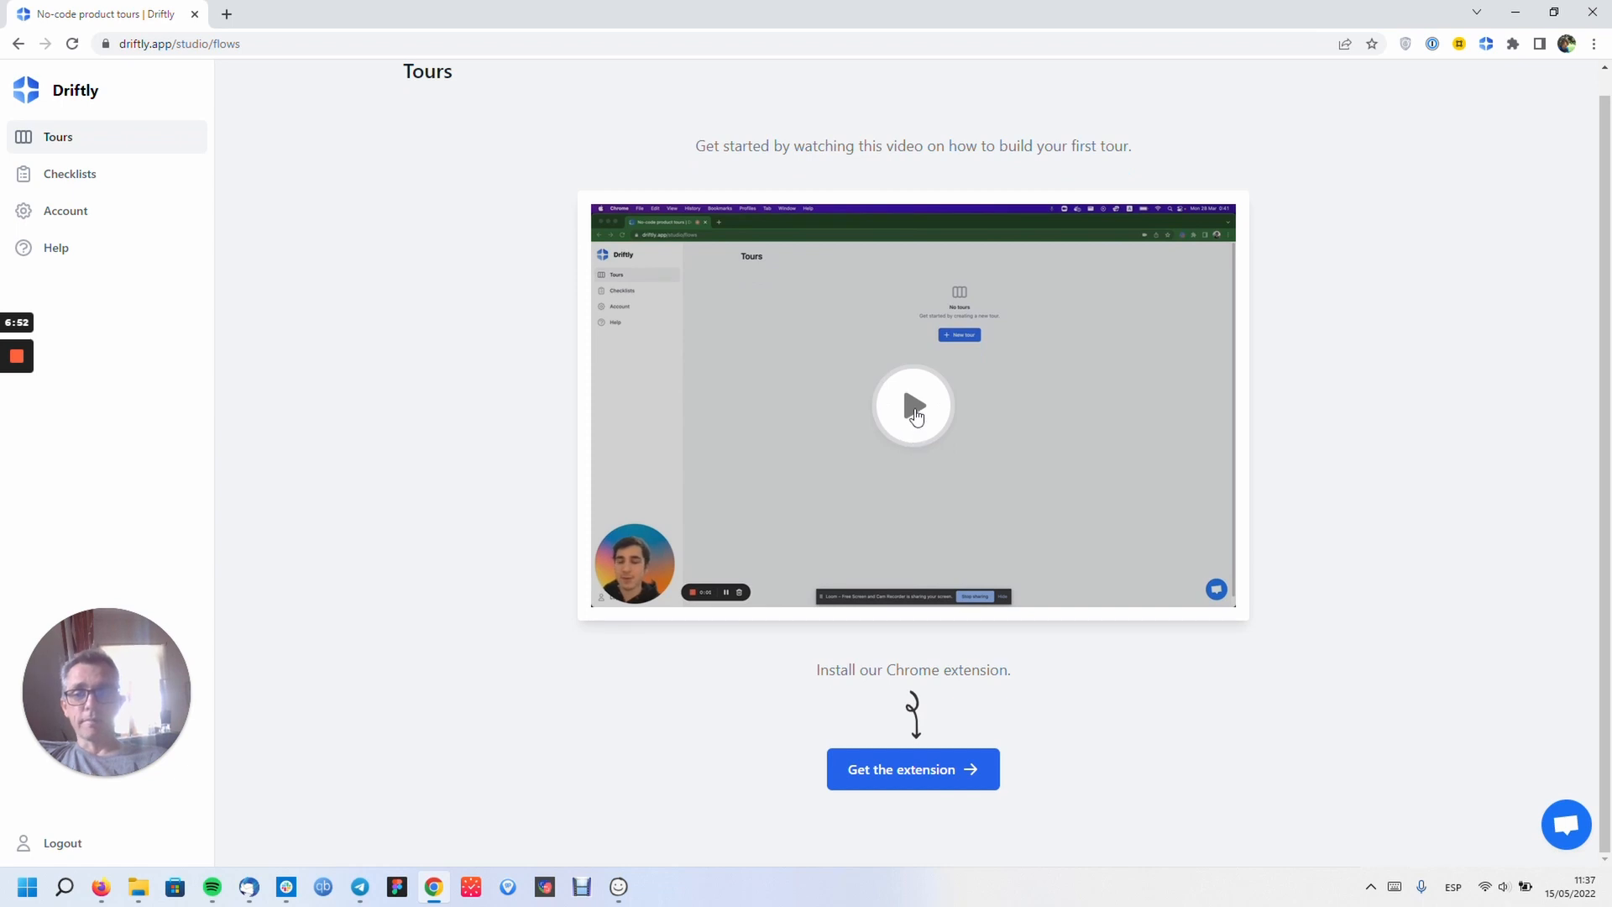
pyautogui.click(915, 412)
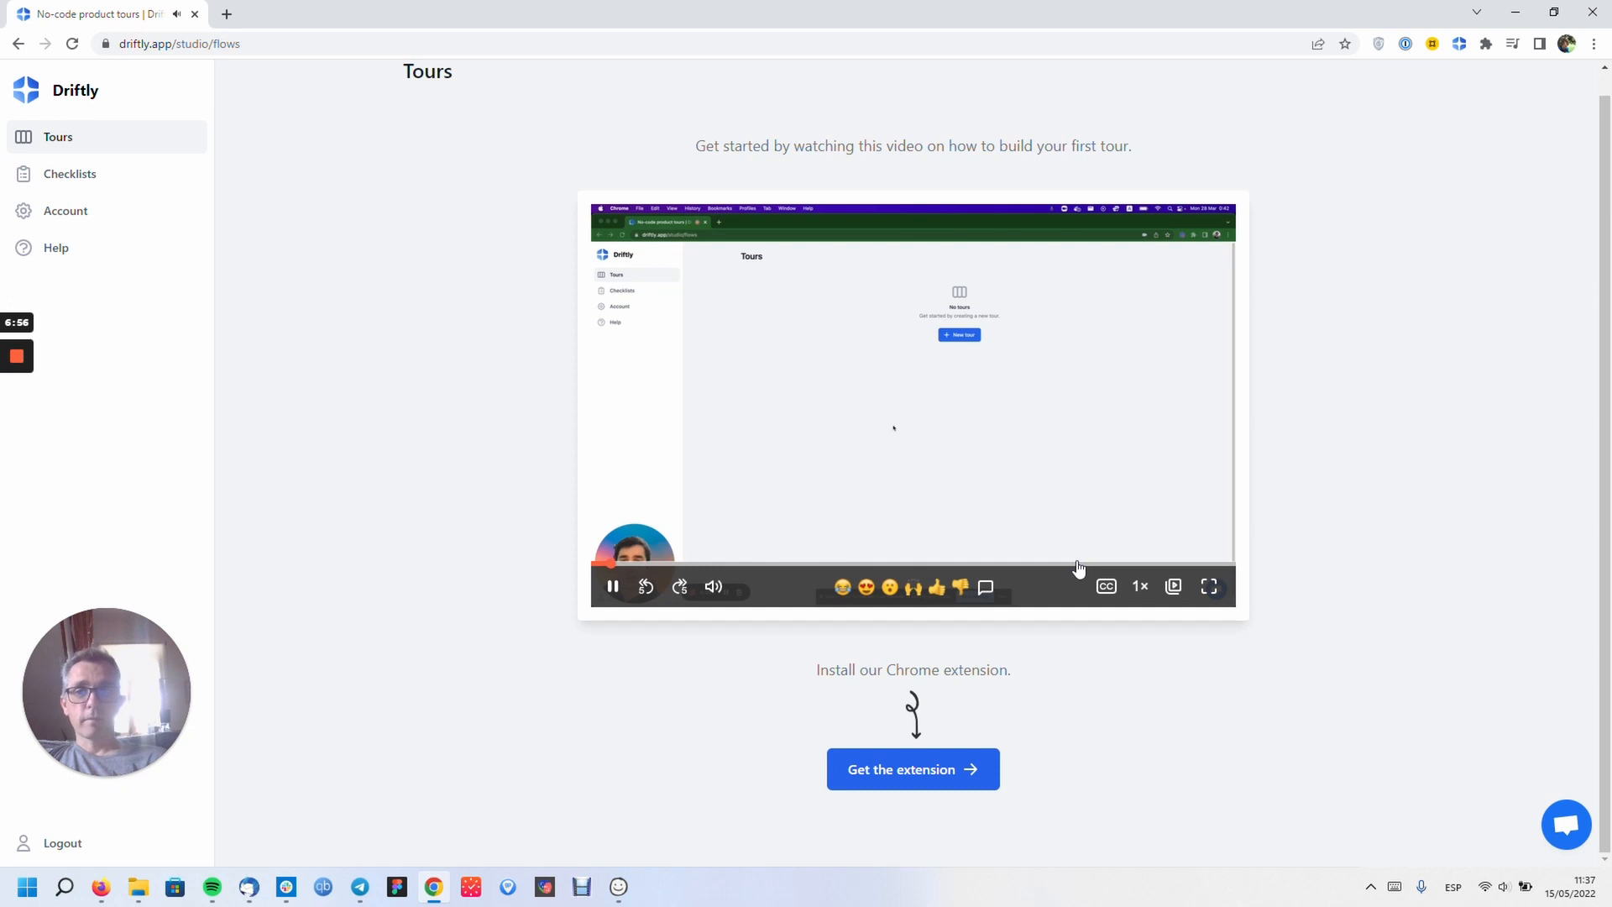
pyautogui.press('XF86AudioLowerVolume')
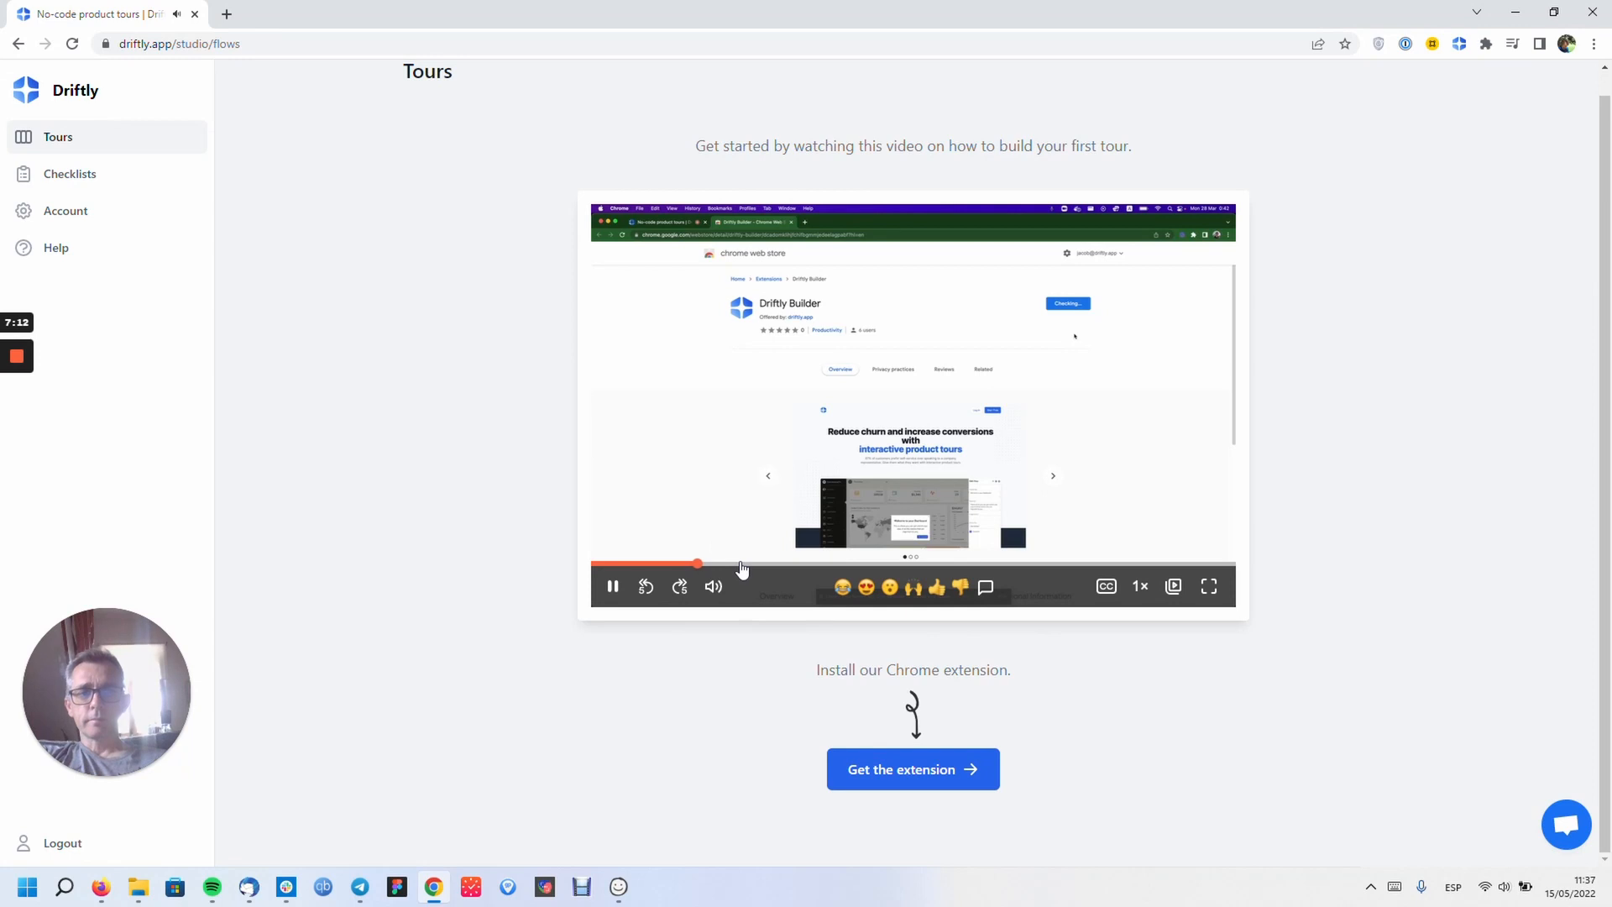
pyautogui.click(740, 562)
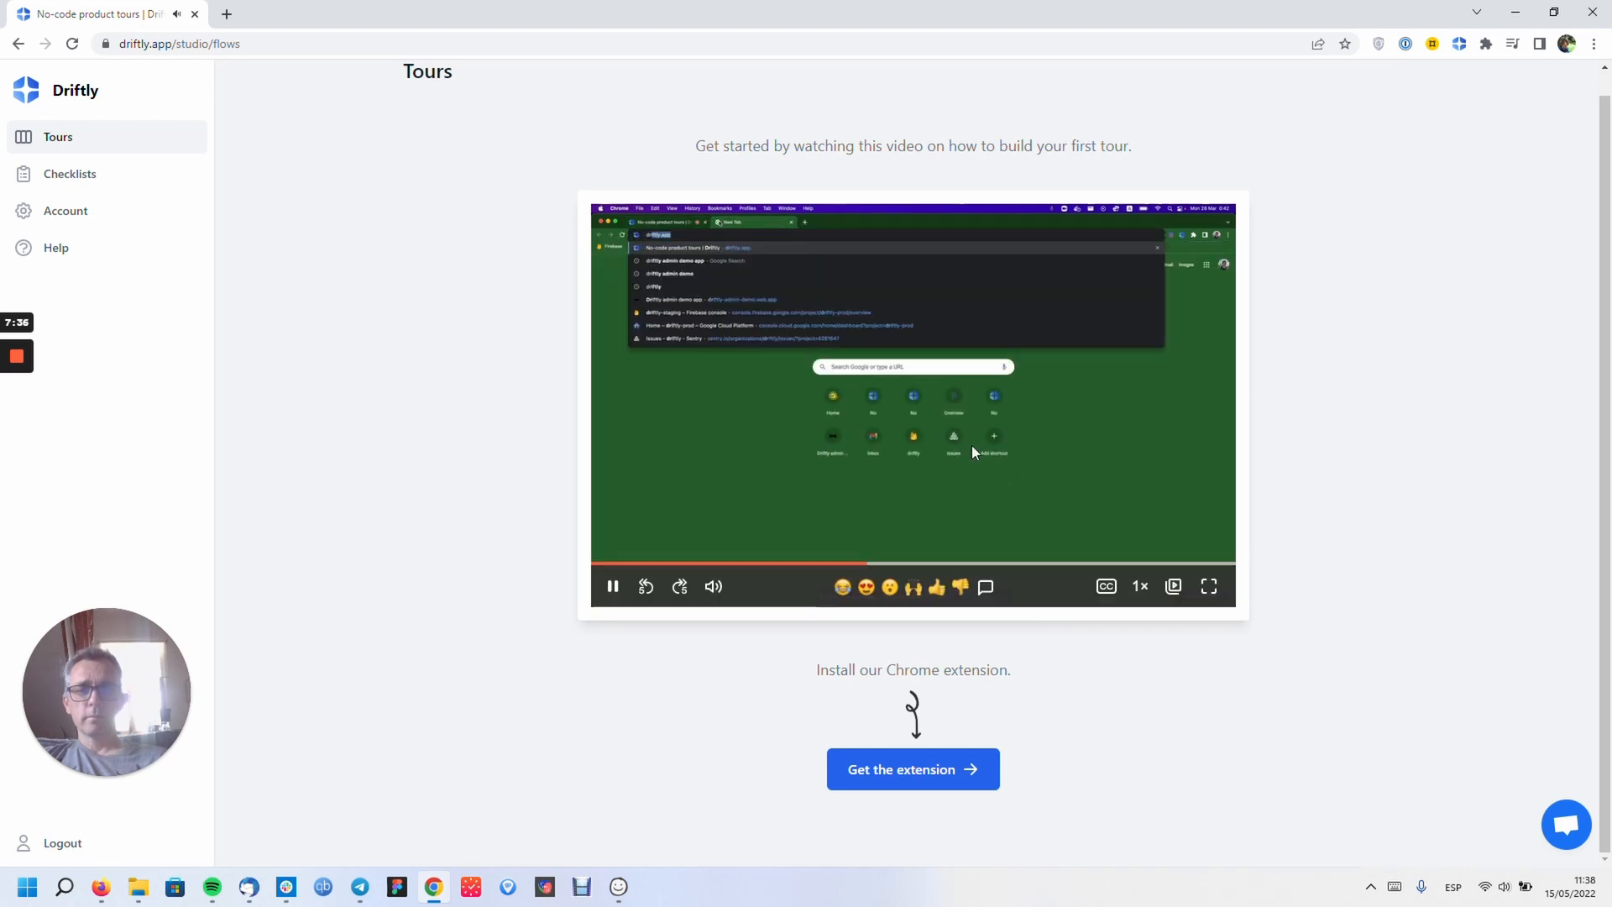
pyautogui.click(66, 210)
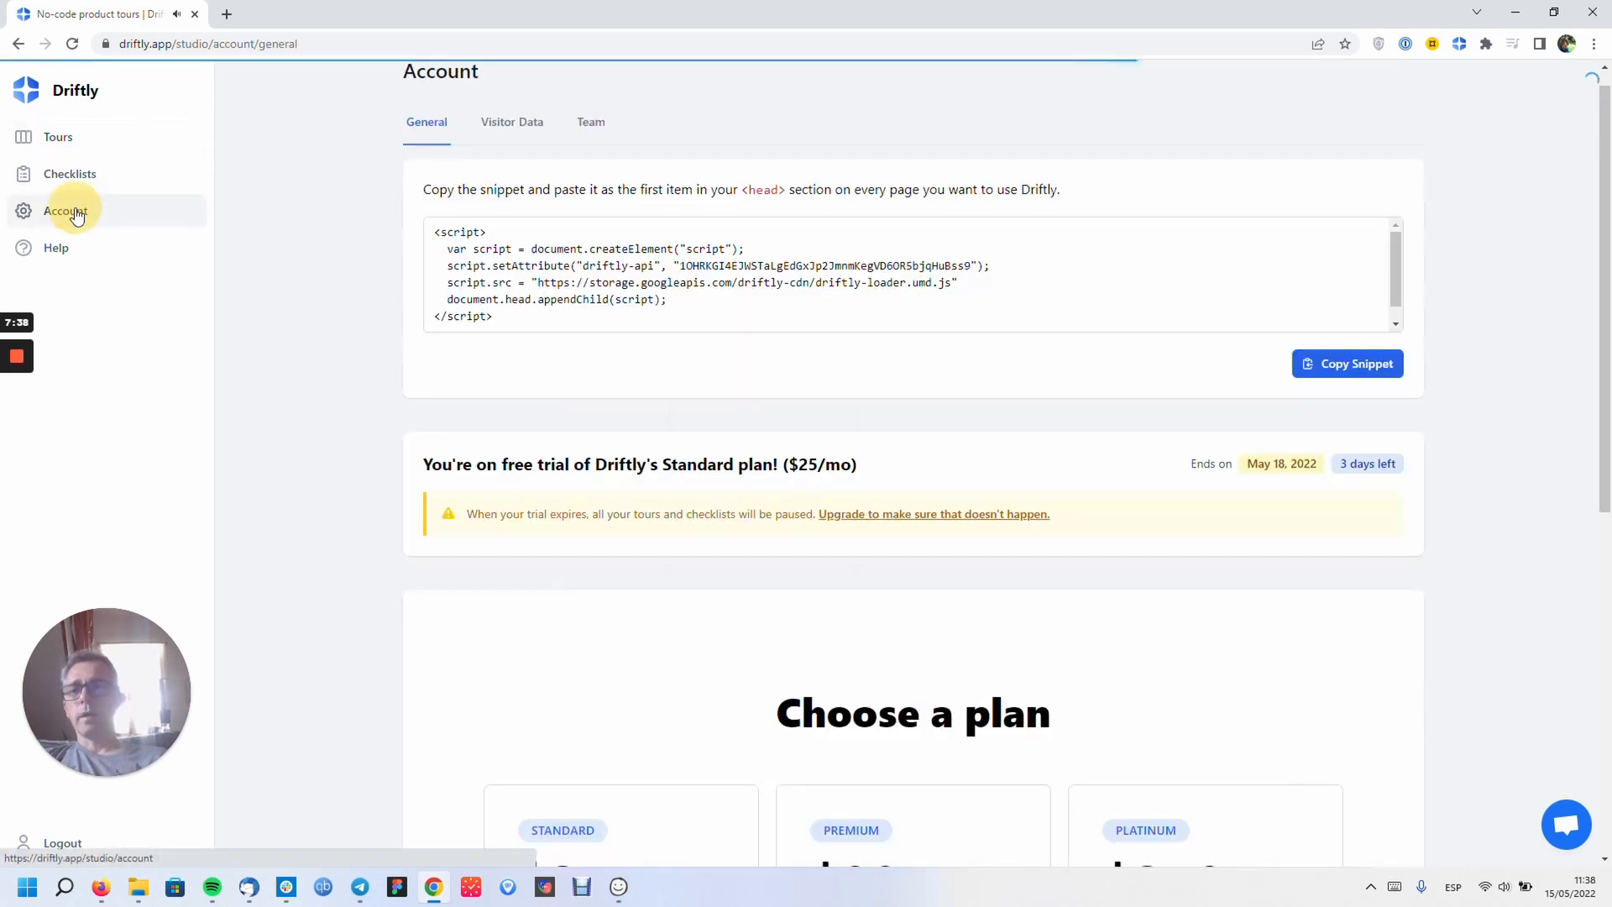
# - Copy the site install snippet, open a new browser tab, and return to Tours
pyautogui.click(1341, 362)
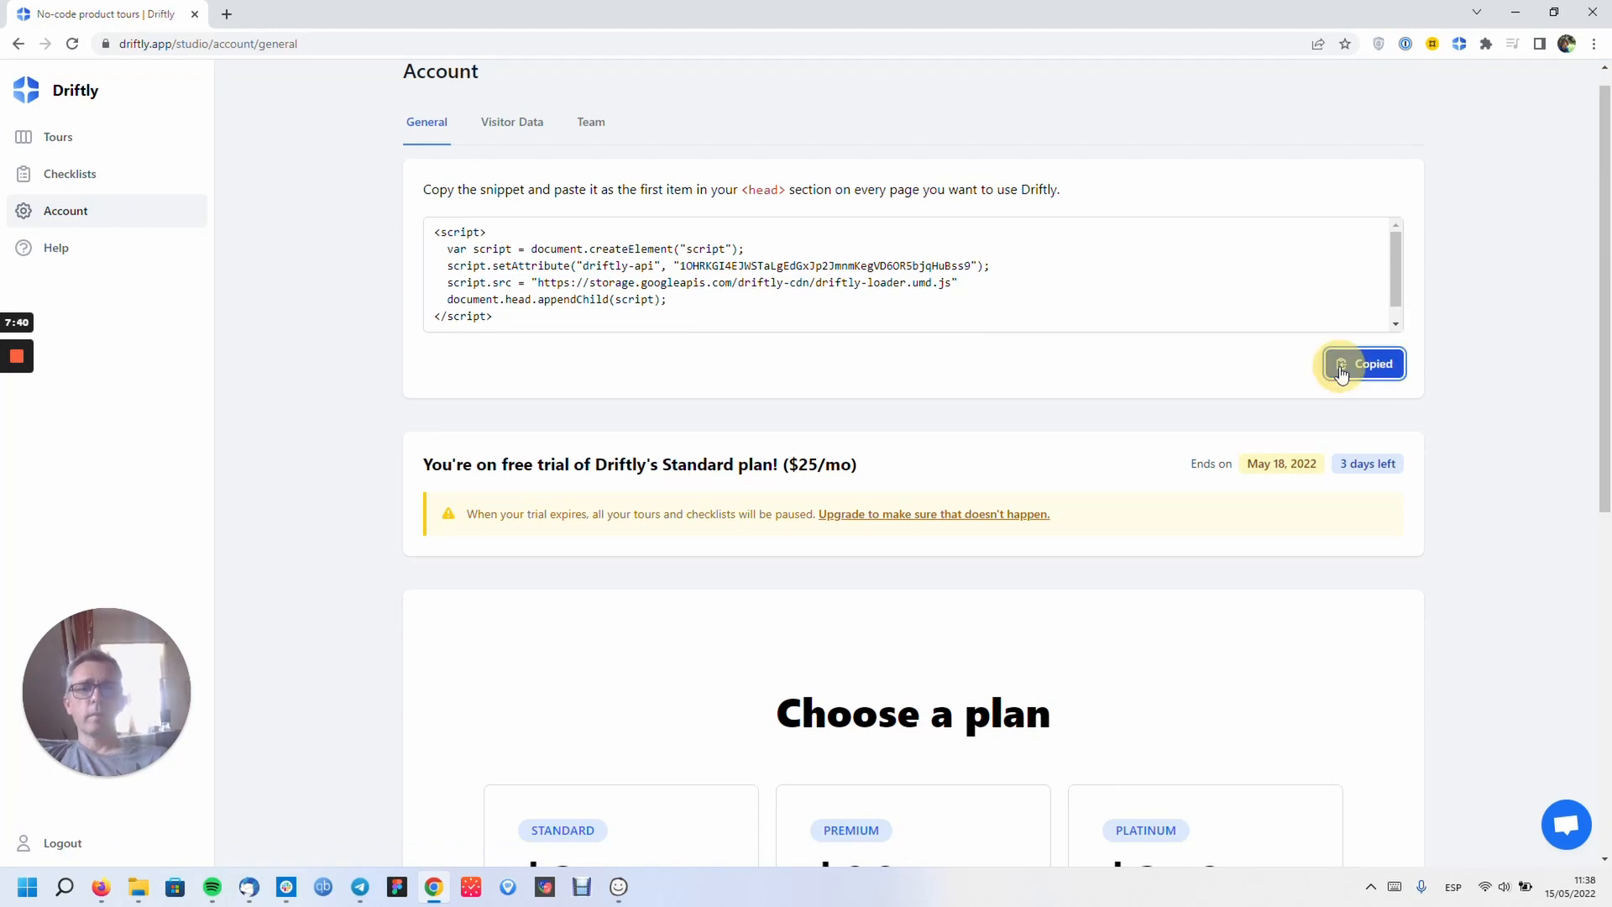
pyautogui.click(226, 15)
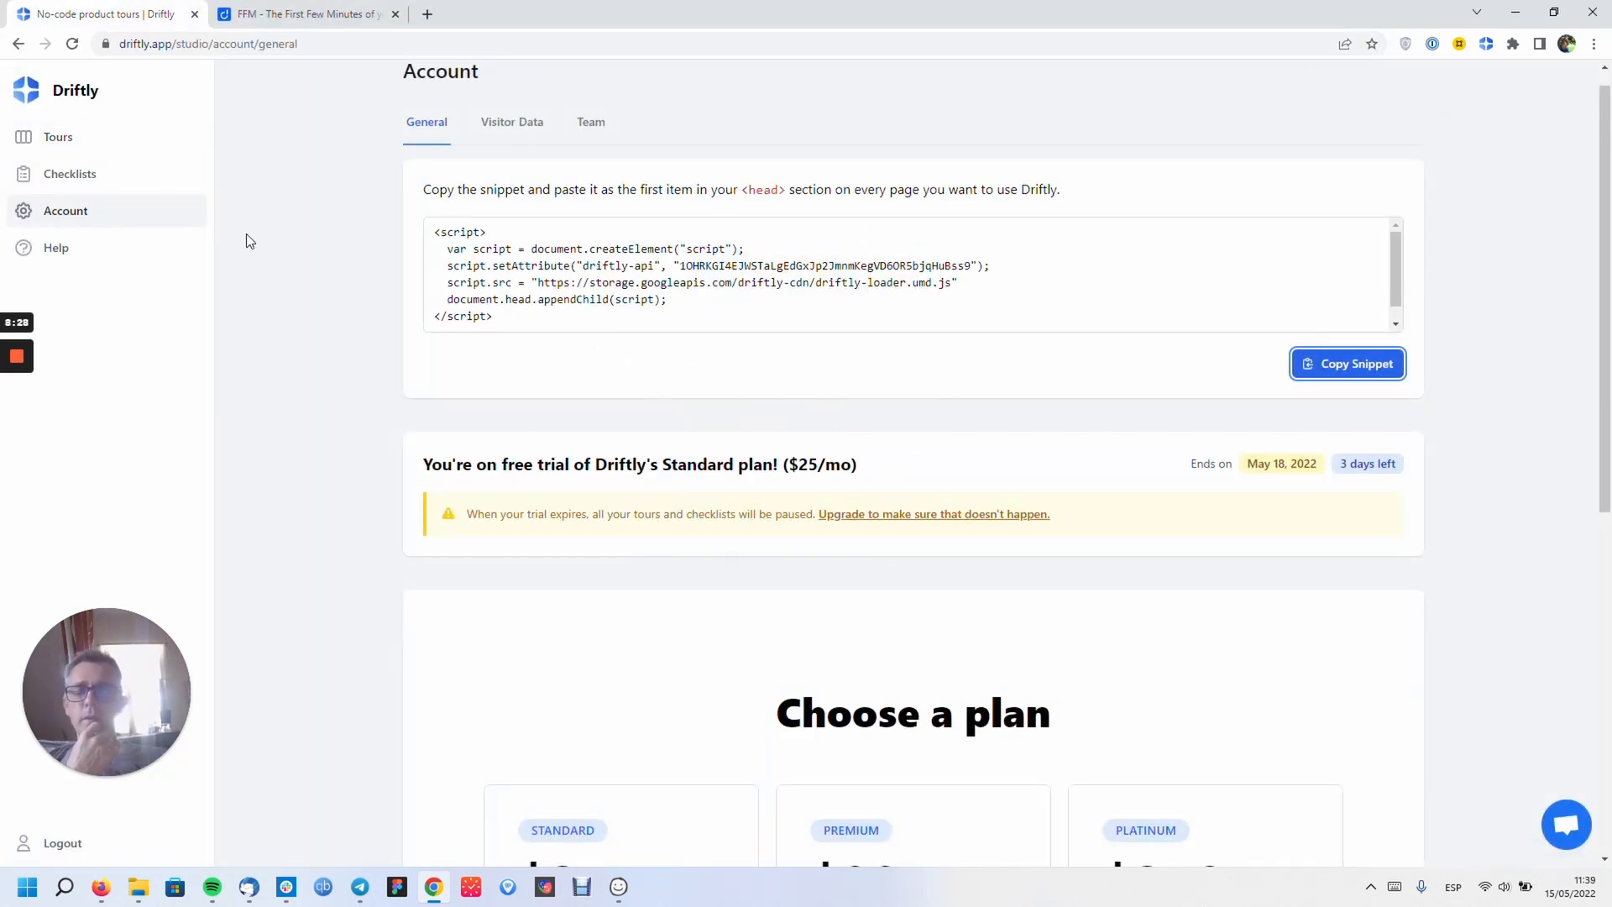
pyautogui.click(72, 138)
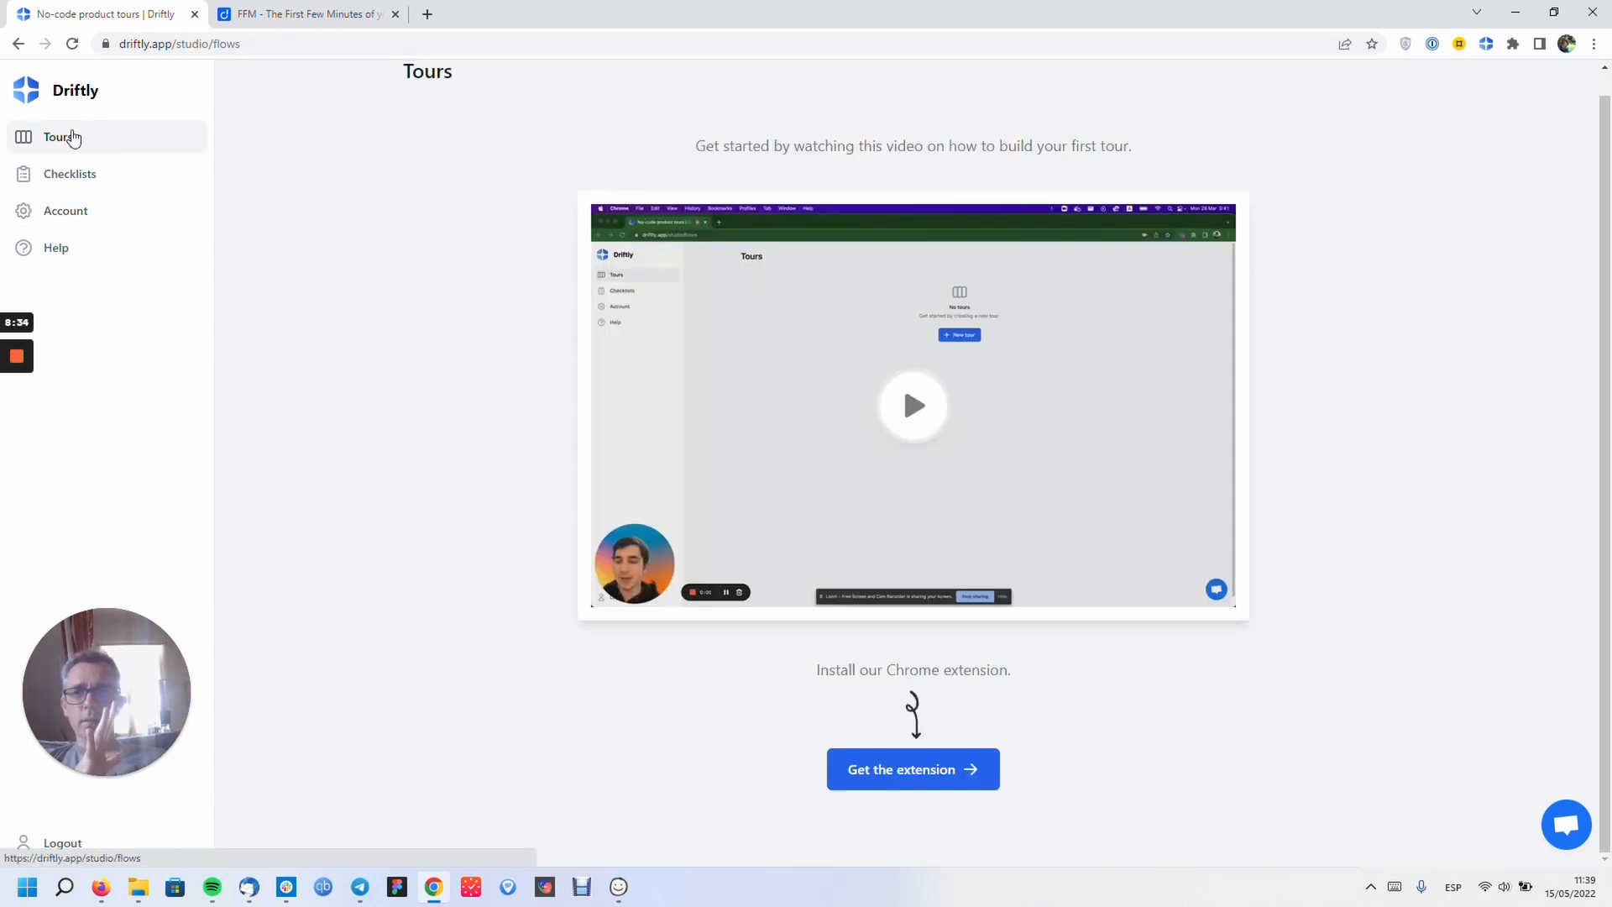
# - Load thefirstfewminutes.com in a new tab
pyautogui.click(427, 14)
pyautogui.write('thefirstfewminutes.com')
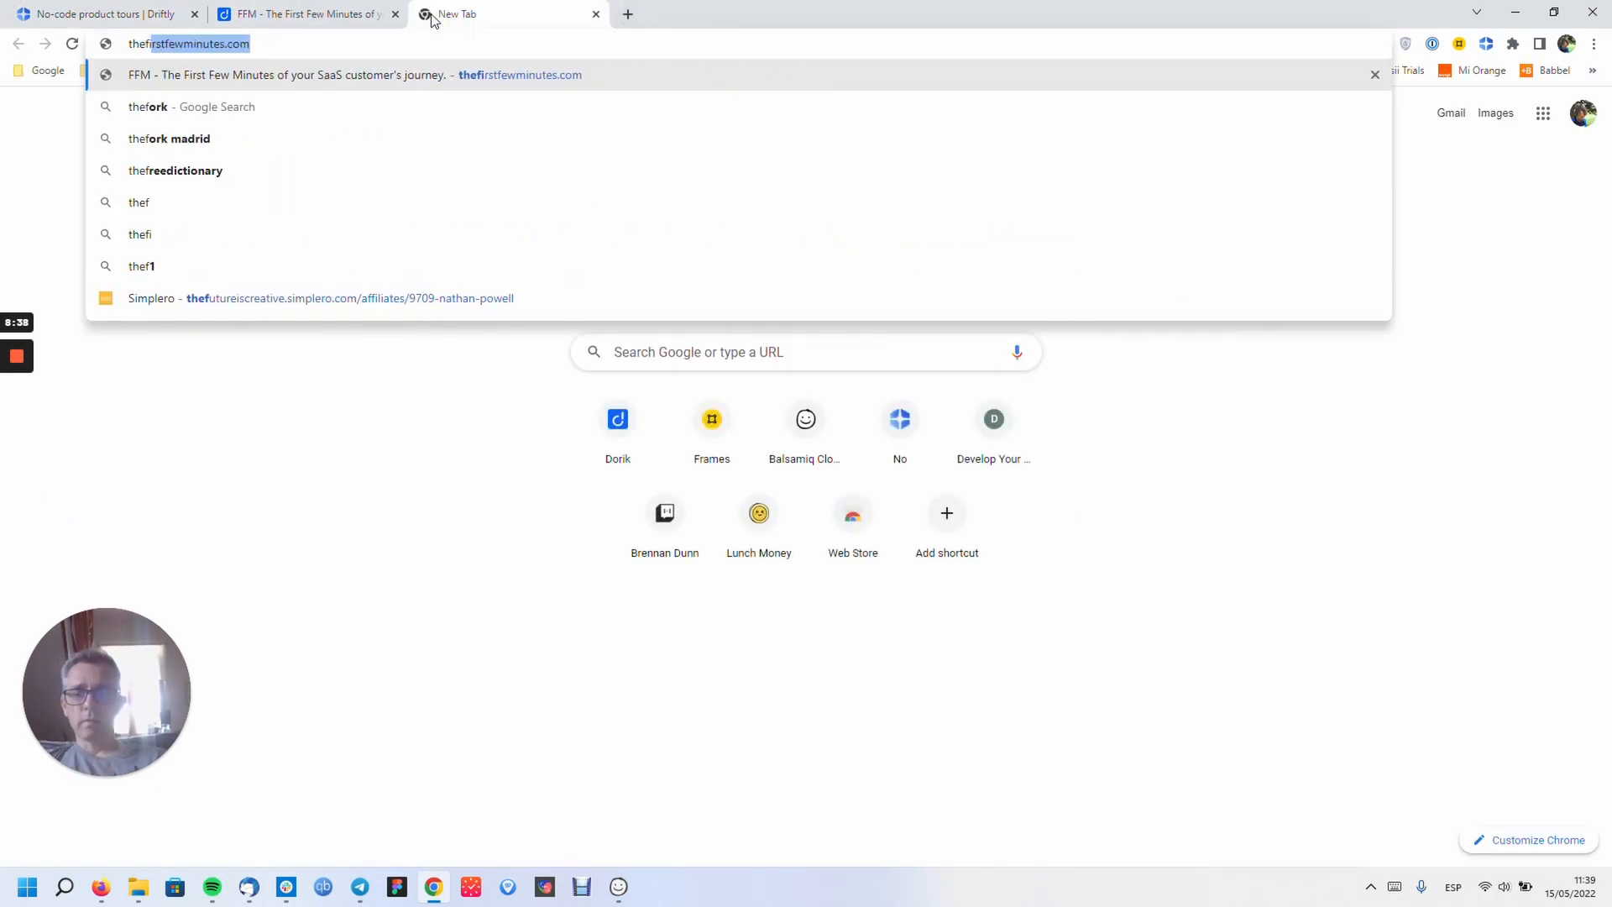
pyautogui.press('Return')
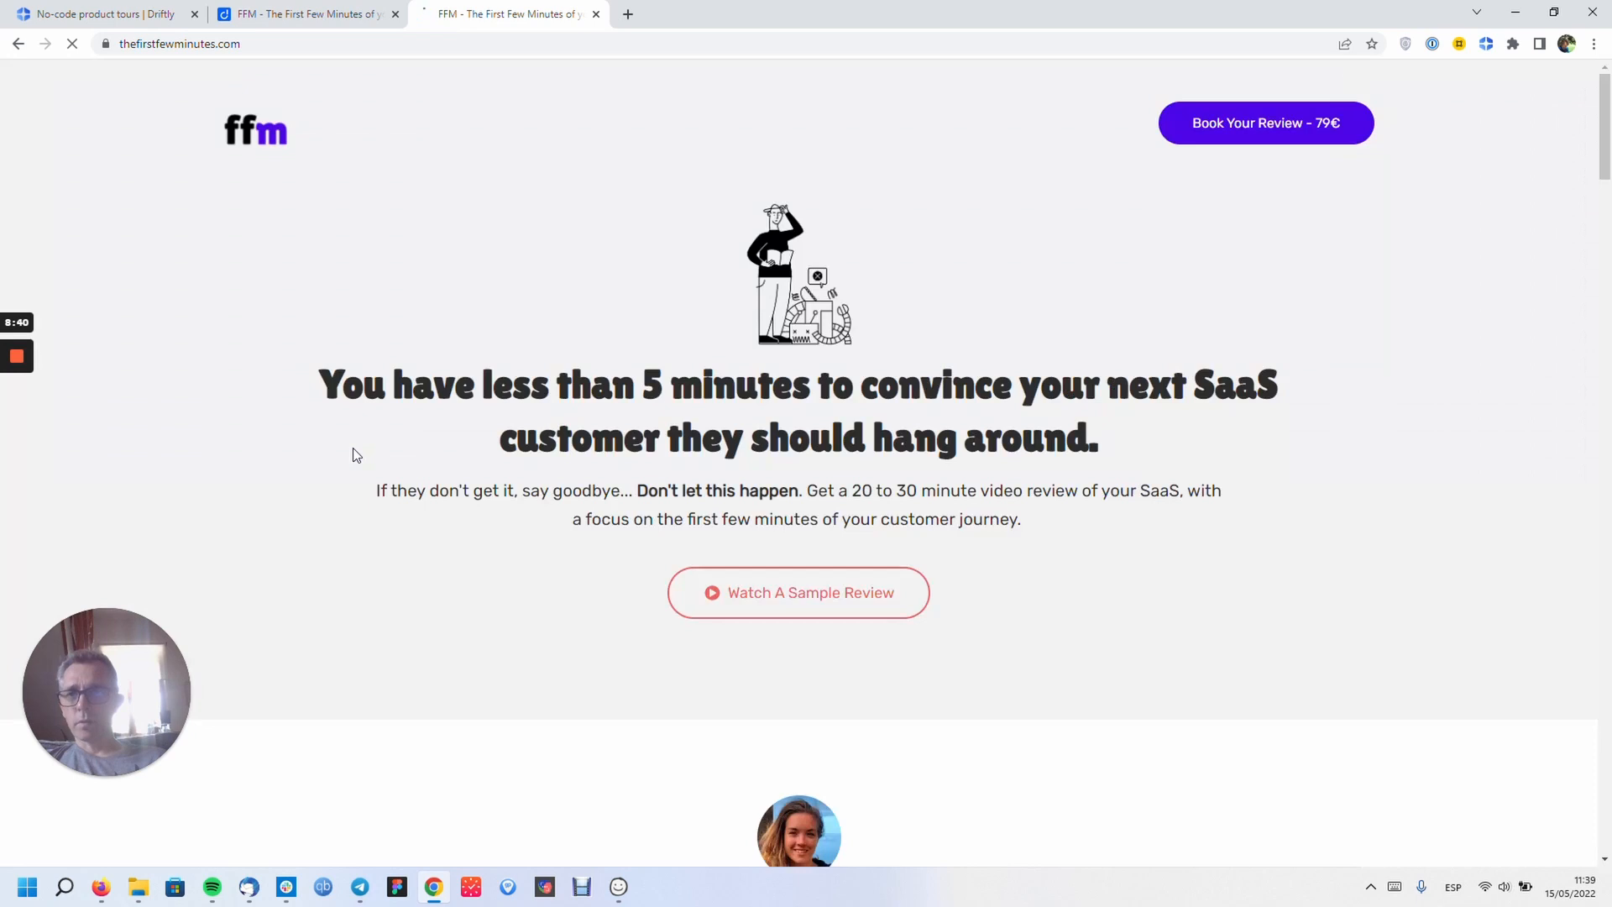
# - Inspect the FFM page and expand its <head> to find the Driftly loader script
pyautogui.rightClick(318, 252)
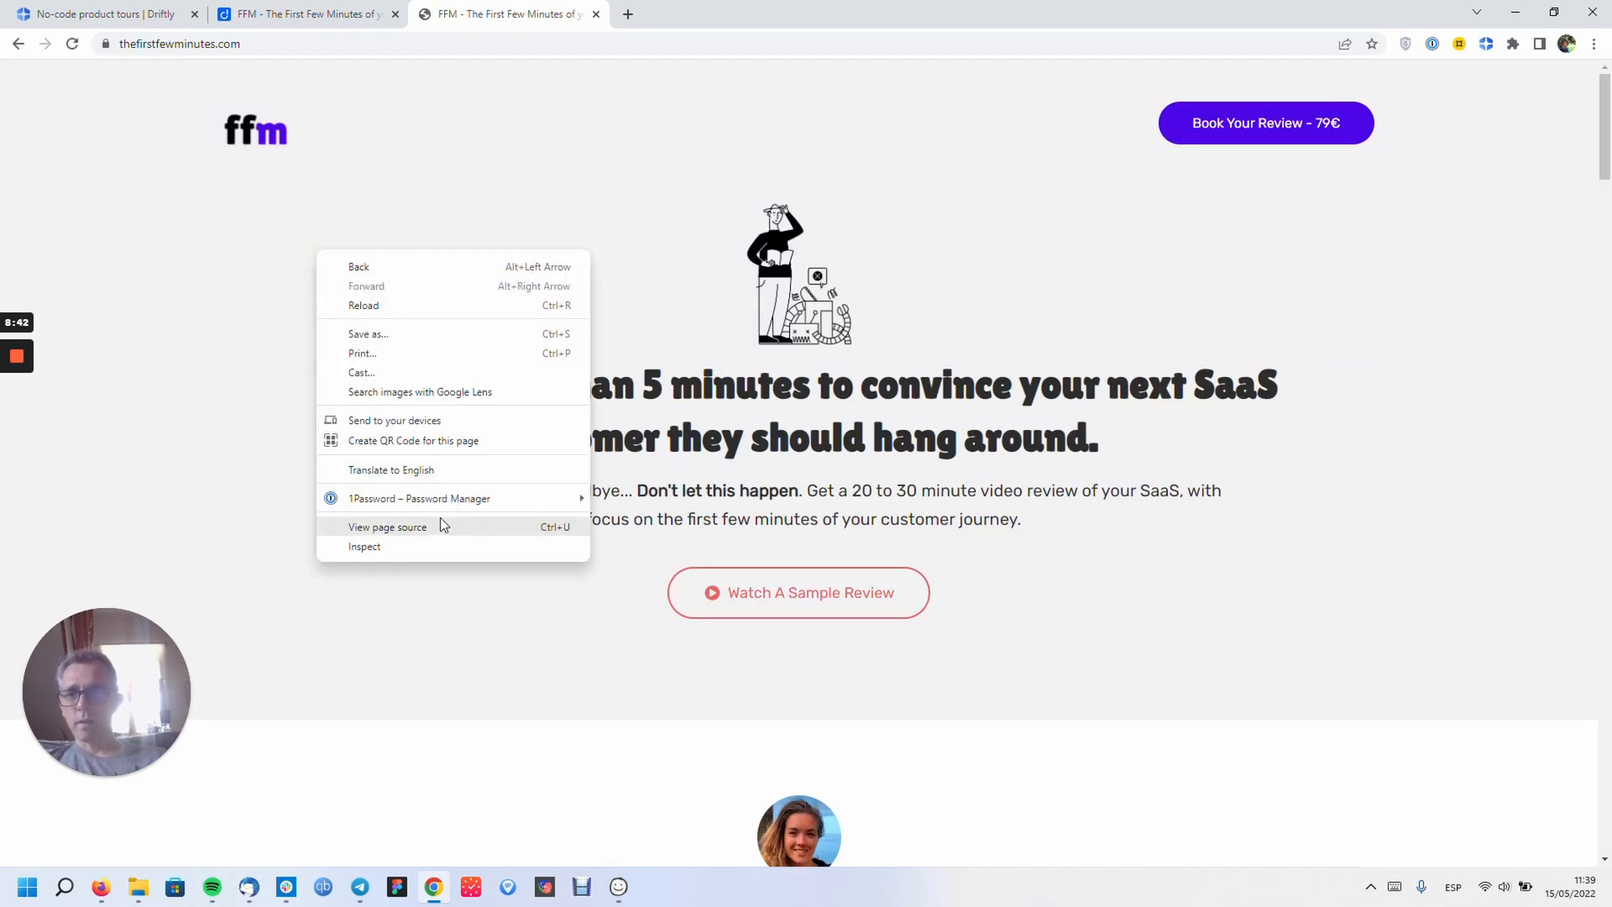
pyautogui.click(428, 546)
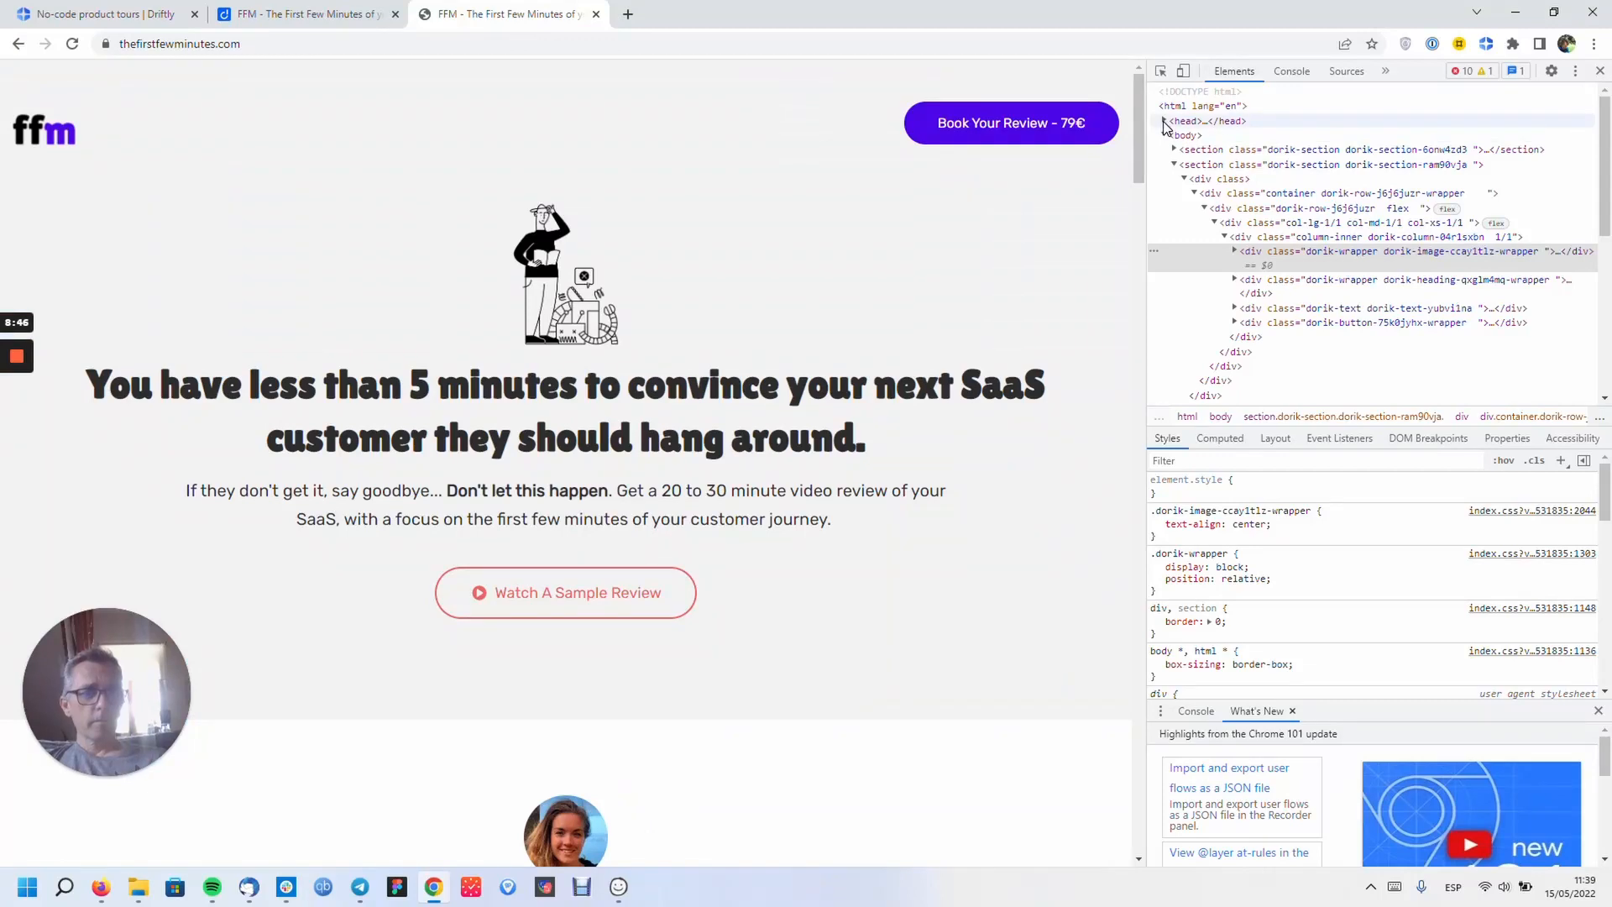
pyautogui.click(1164, 121)
pyautogui.scroll(-1, 1348, 217)
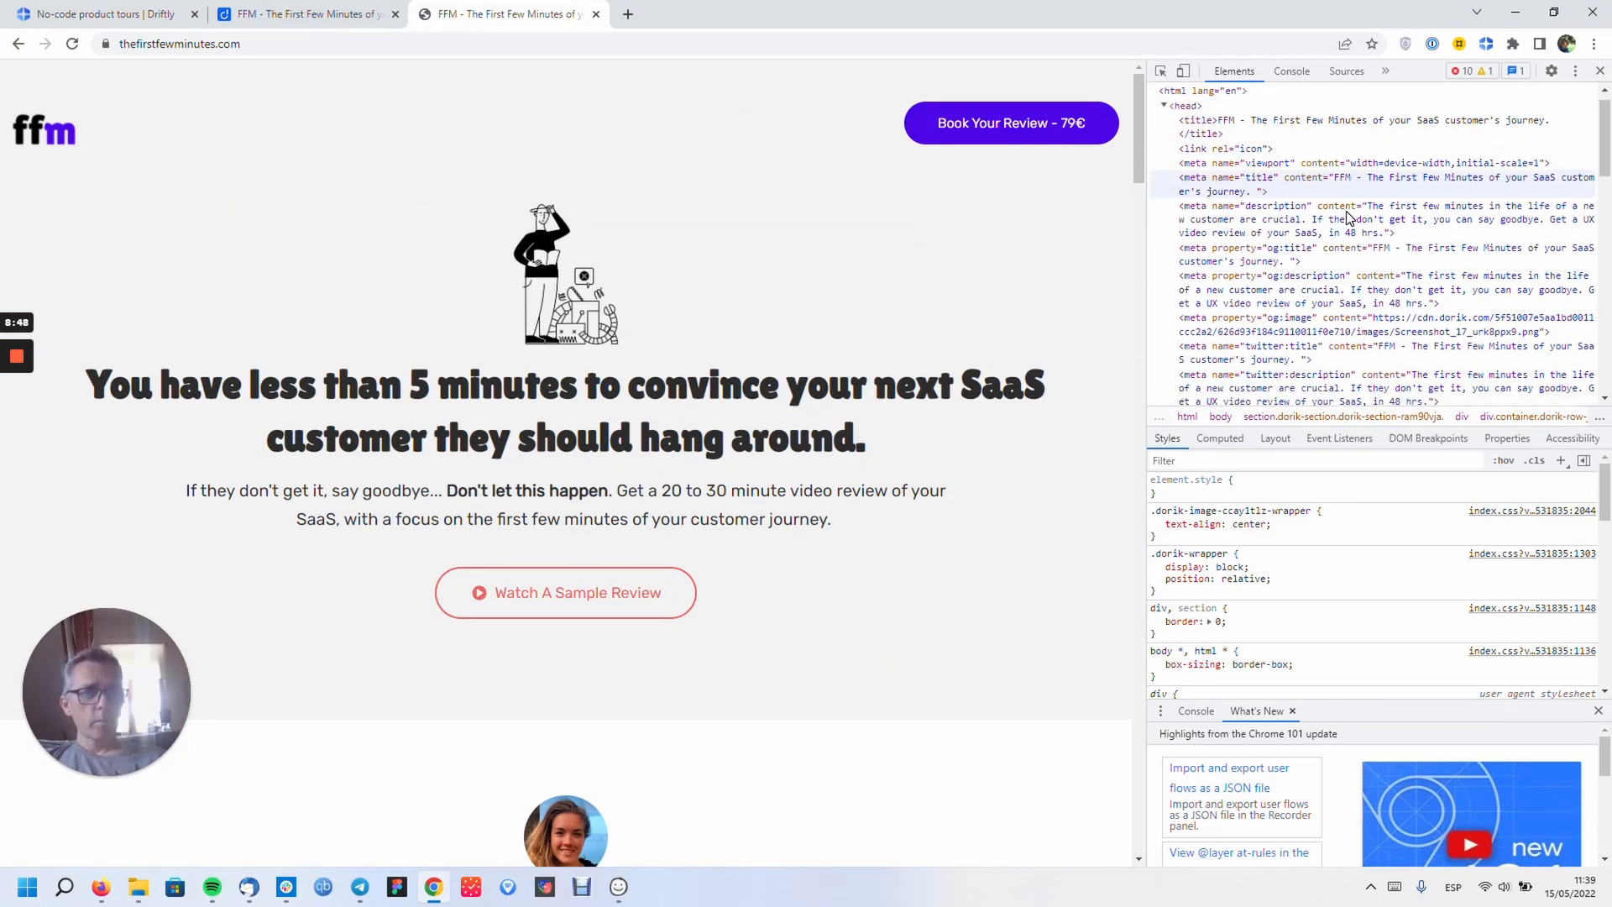
pyautogui.scroll(-3, 1348, 216)
pyautogui.scroll(-3, 1348, 217)
pyautogui.scroll(-1, 1347, 217)
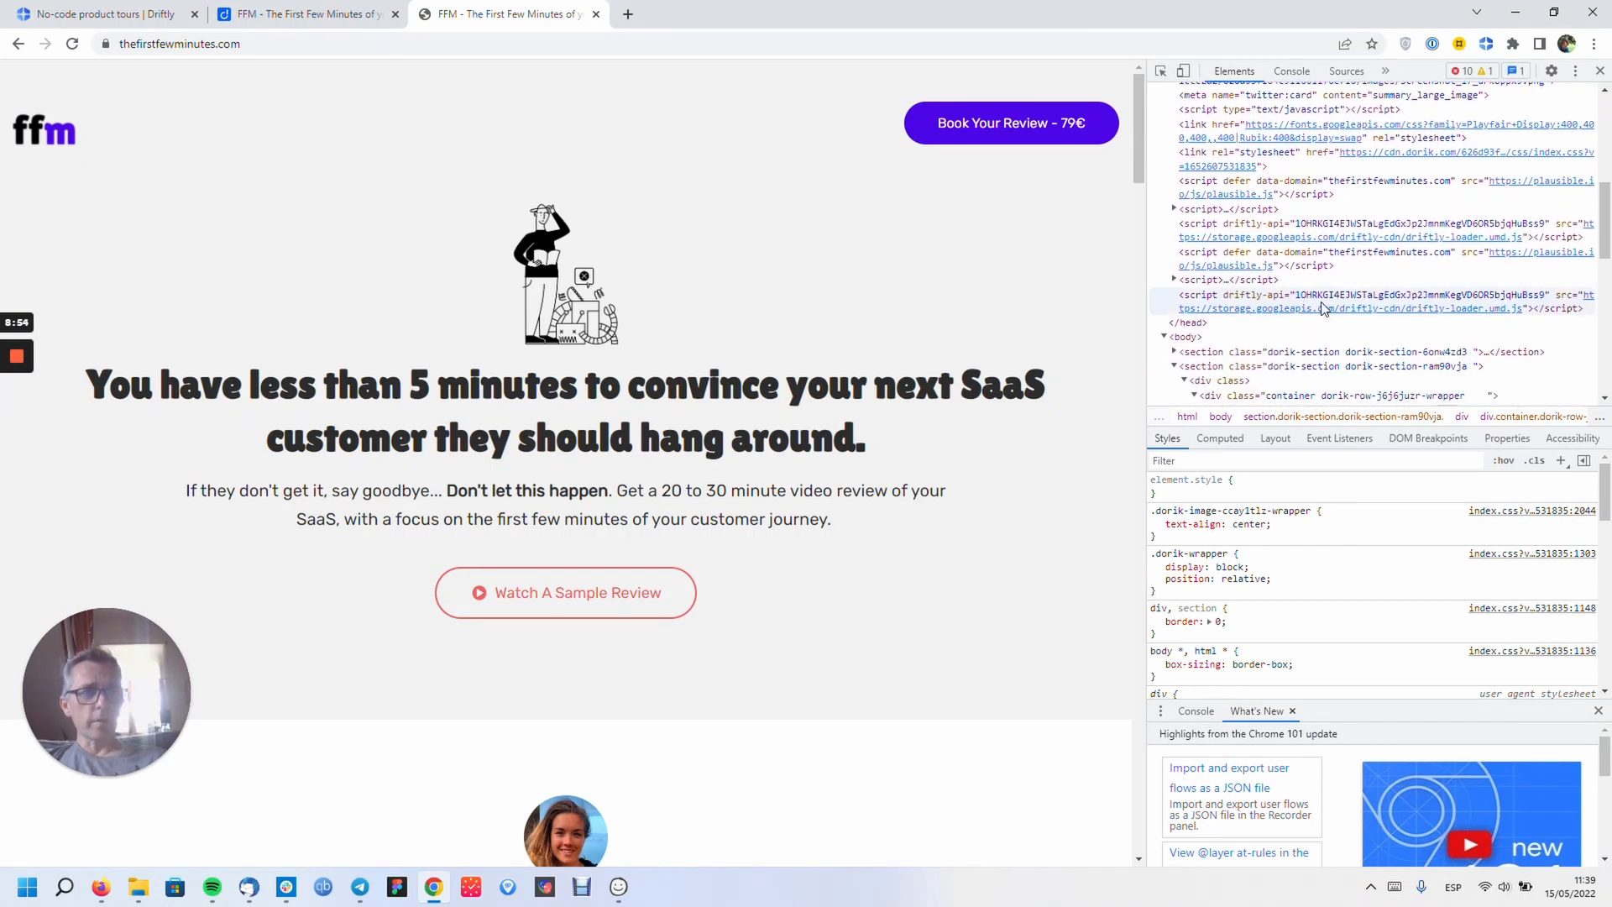
# - Scrub through the Driftly tour-building video on the dashboard, pause it, and switch to the FFM tab
pyautogui.click(328, 17)
pyautogui.click(151, 17)
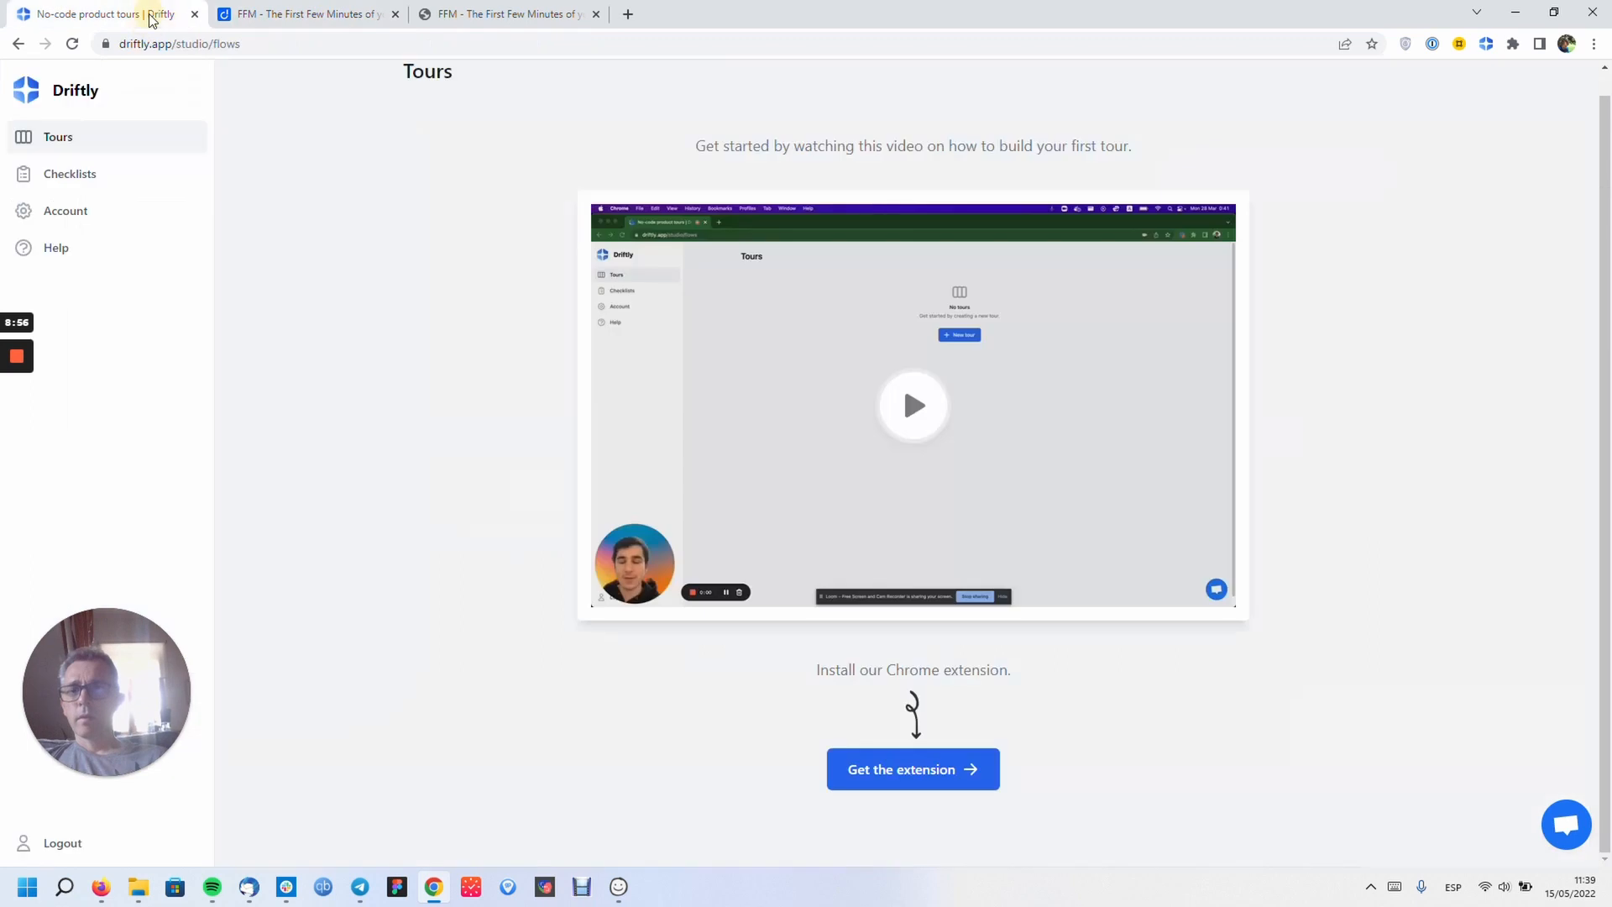
pyautogui.click(915, 406)
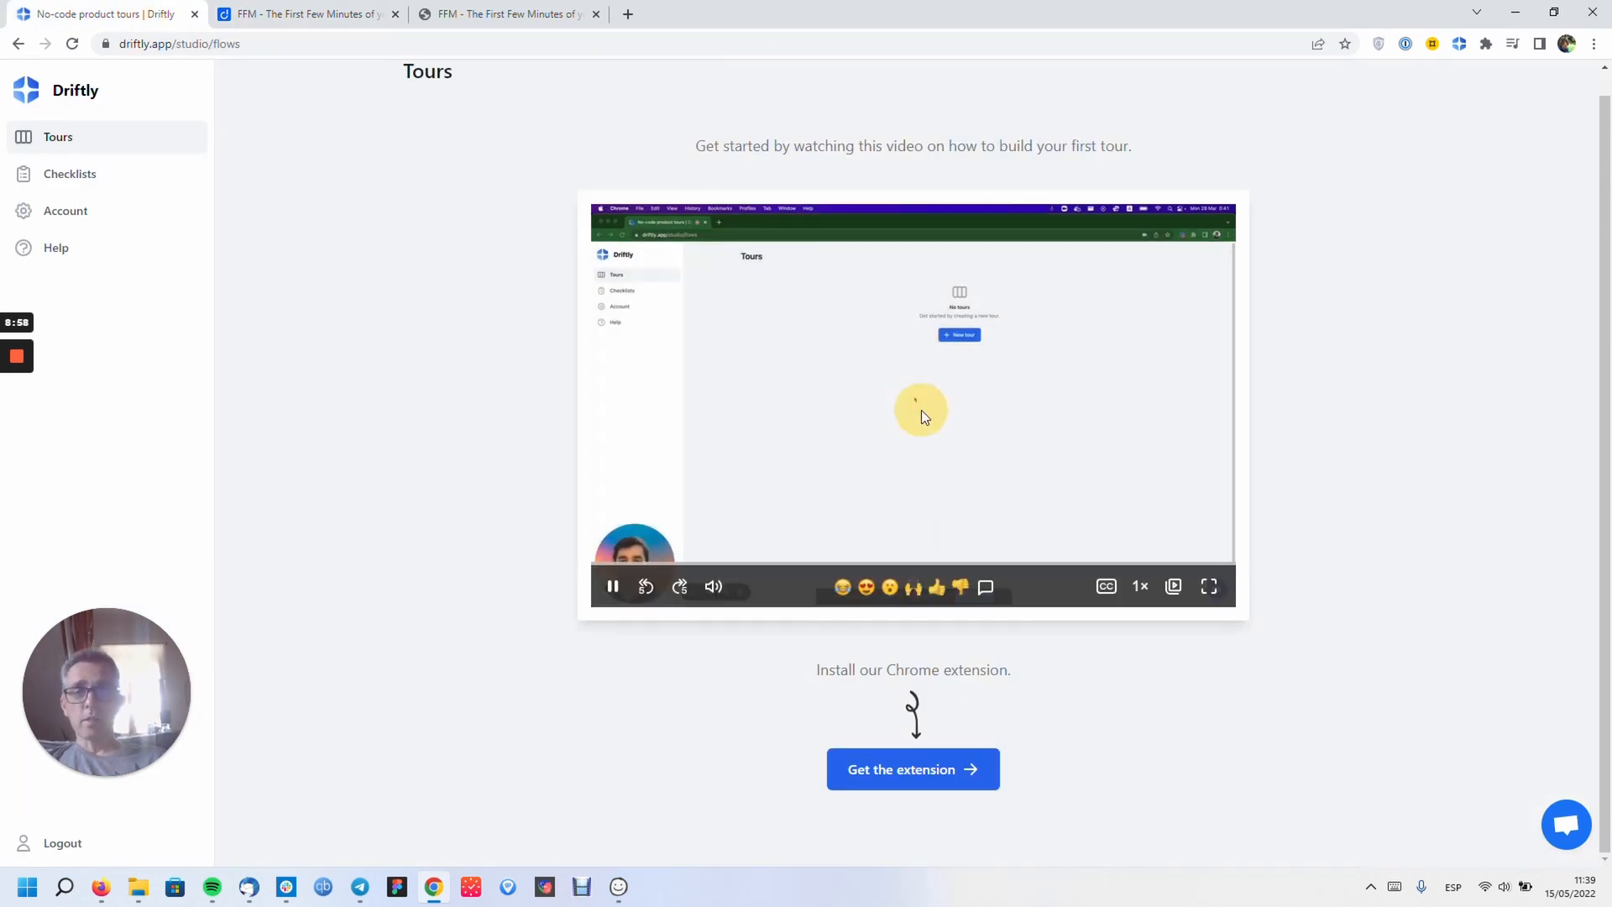
pyautogui.click(960, 563)
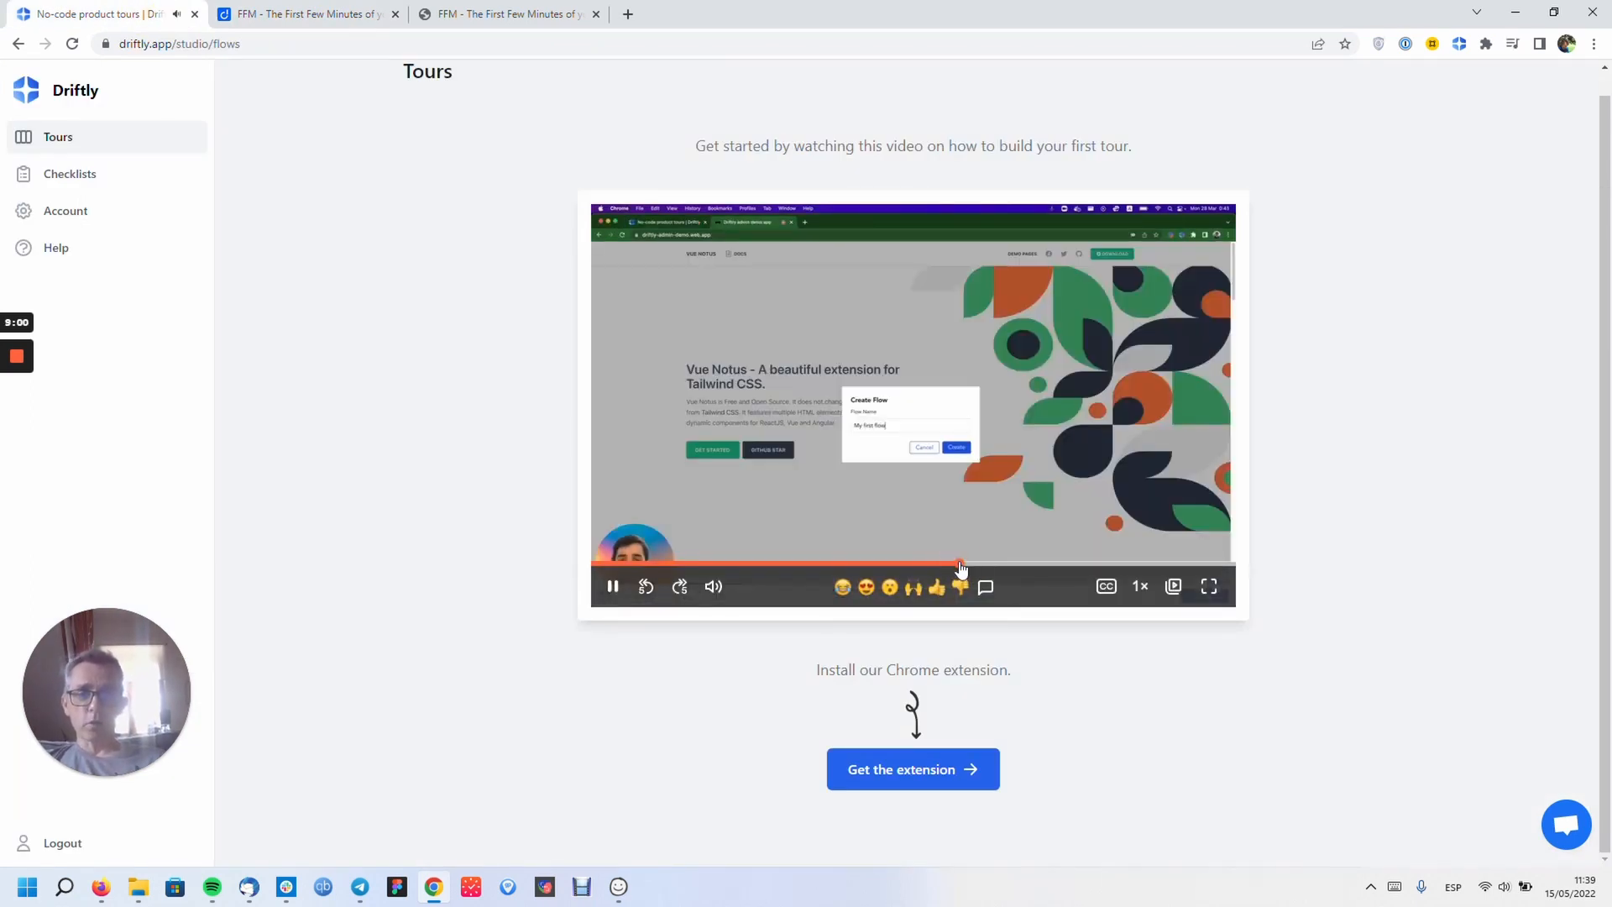
pyautogui.click(896, 563)
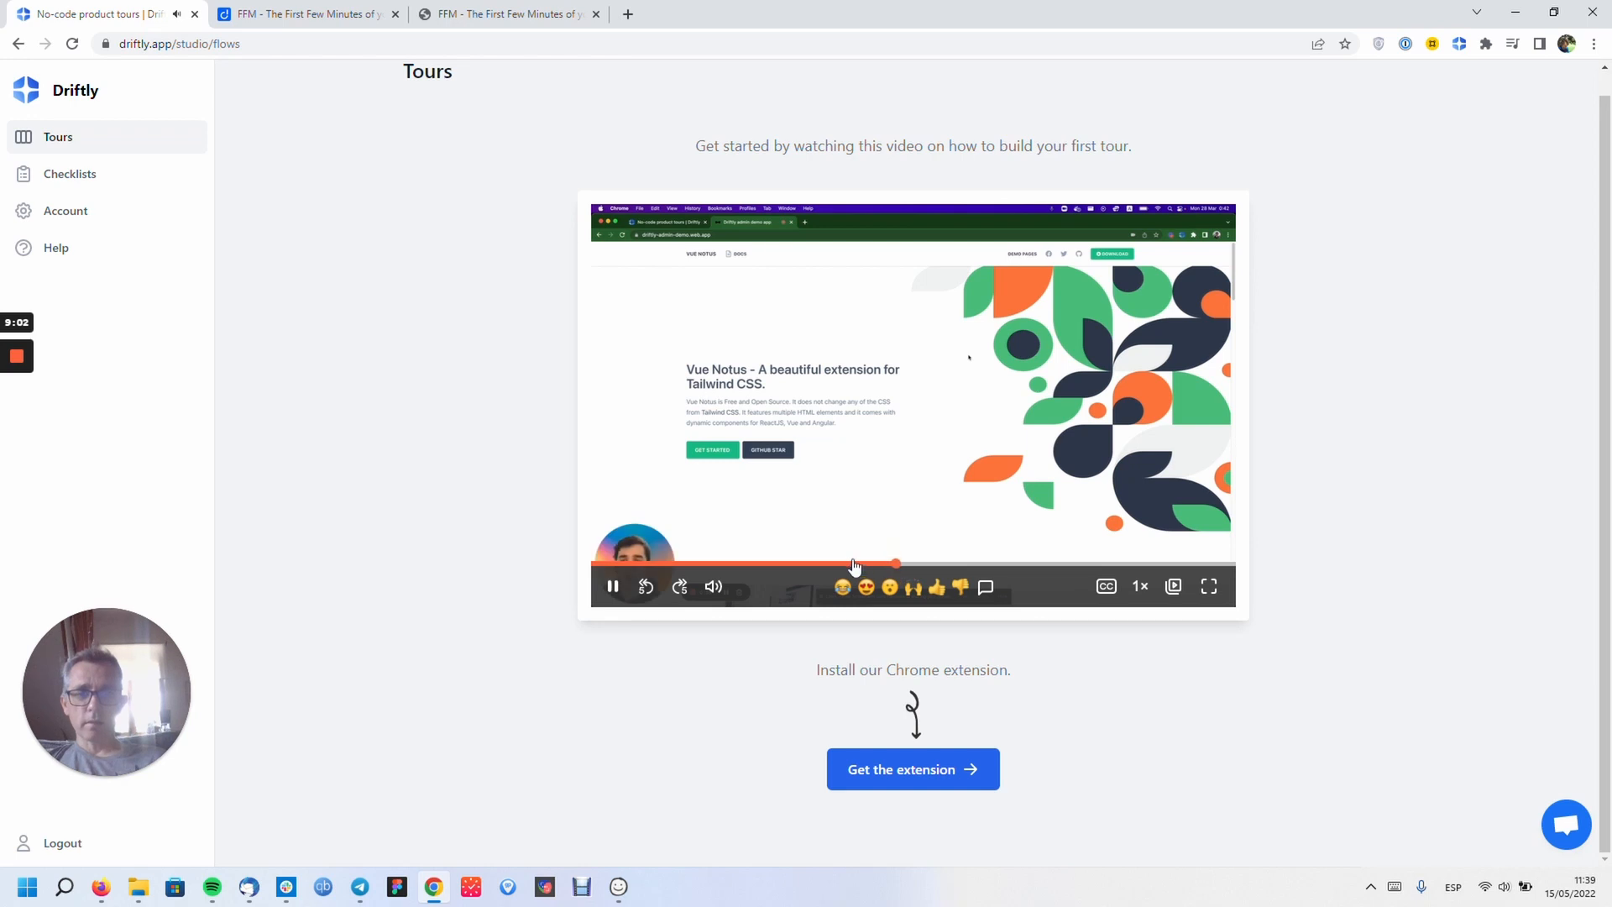
pyautogui.click(855, 563)
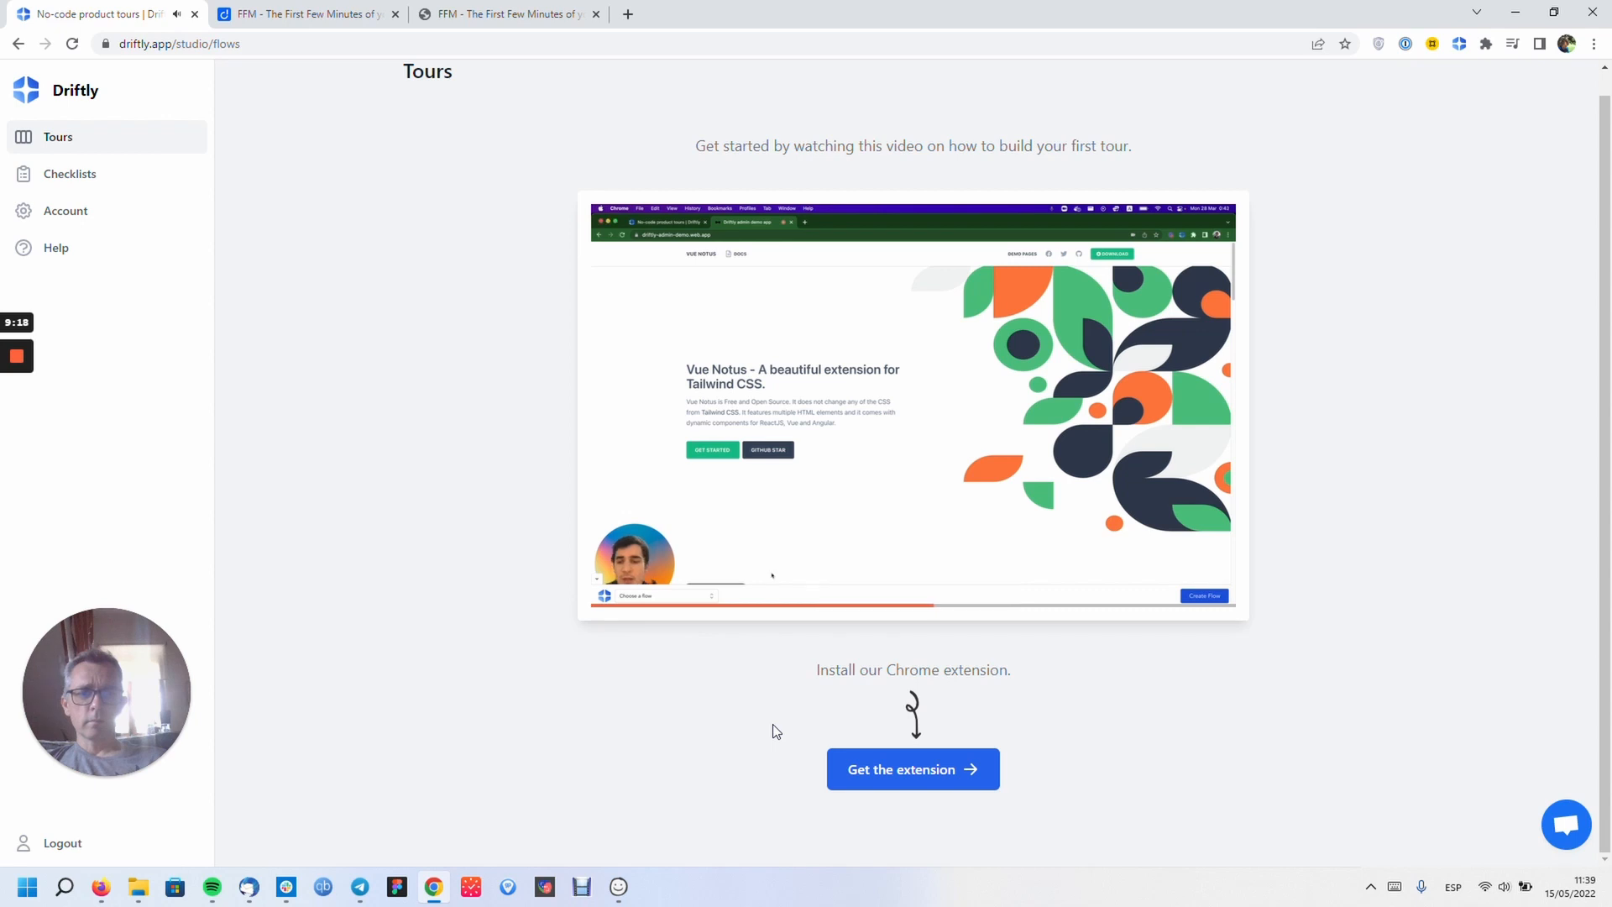
pyautogui.click(789, 361)
pyautogui.click(475, 14)
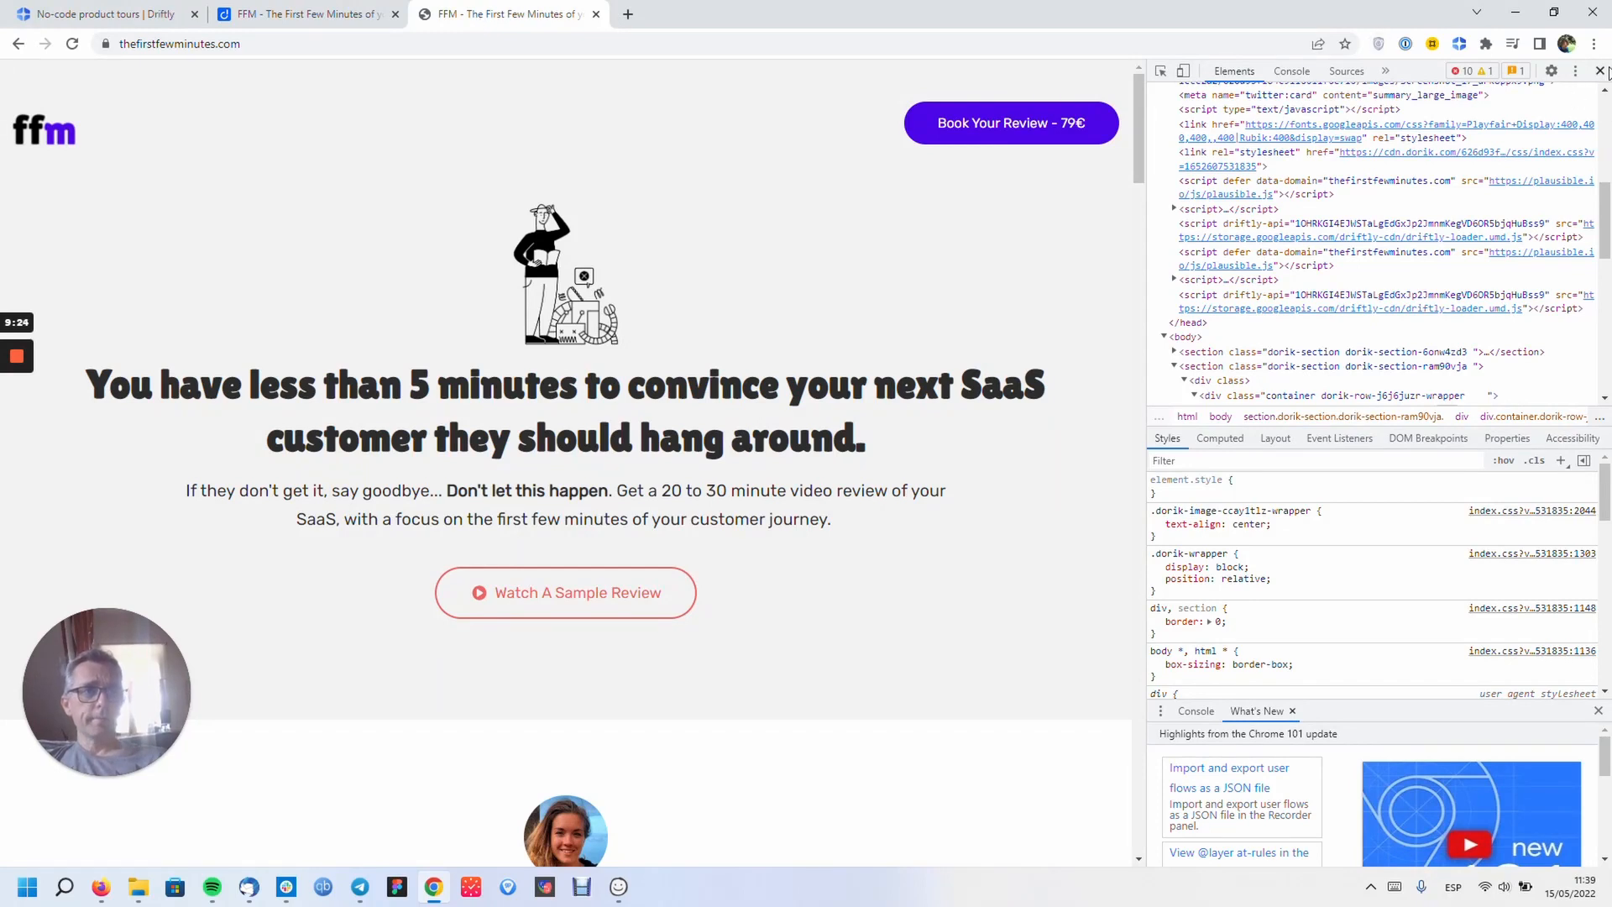
# - Close DevTools on the FFM site, launch the Driftly builder there, and return to the Driftly Tours tab
pyautogui.click(1600, 71)
pyautogui.click(1458, 44)
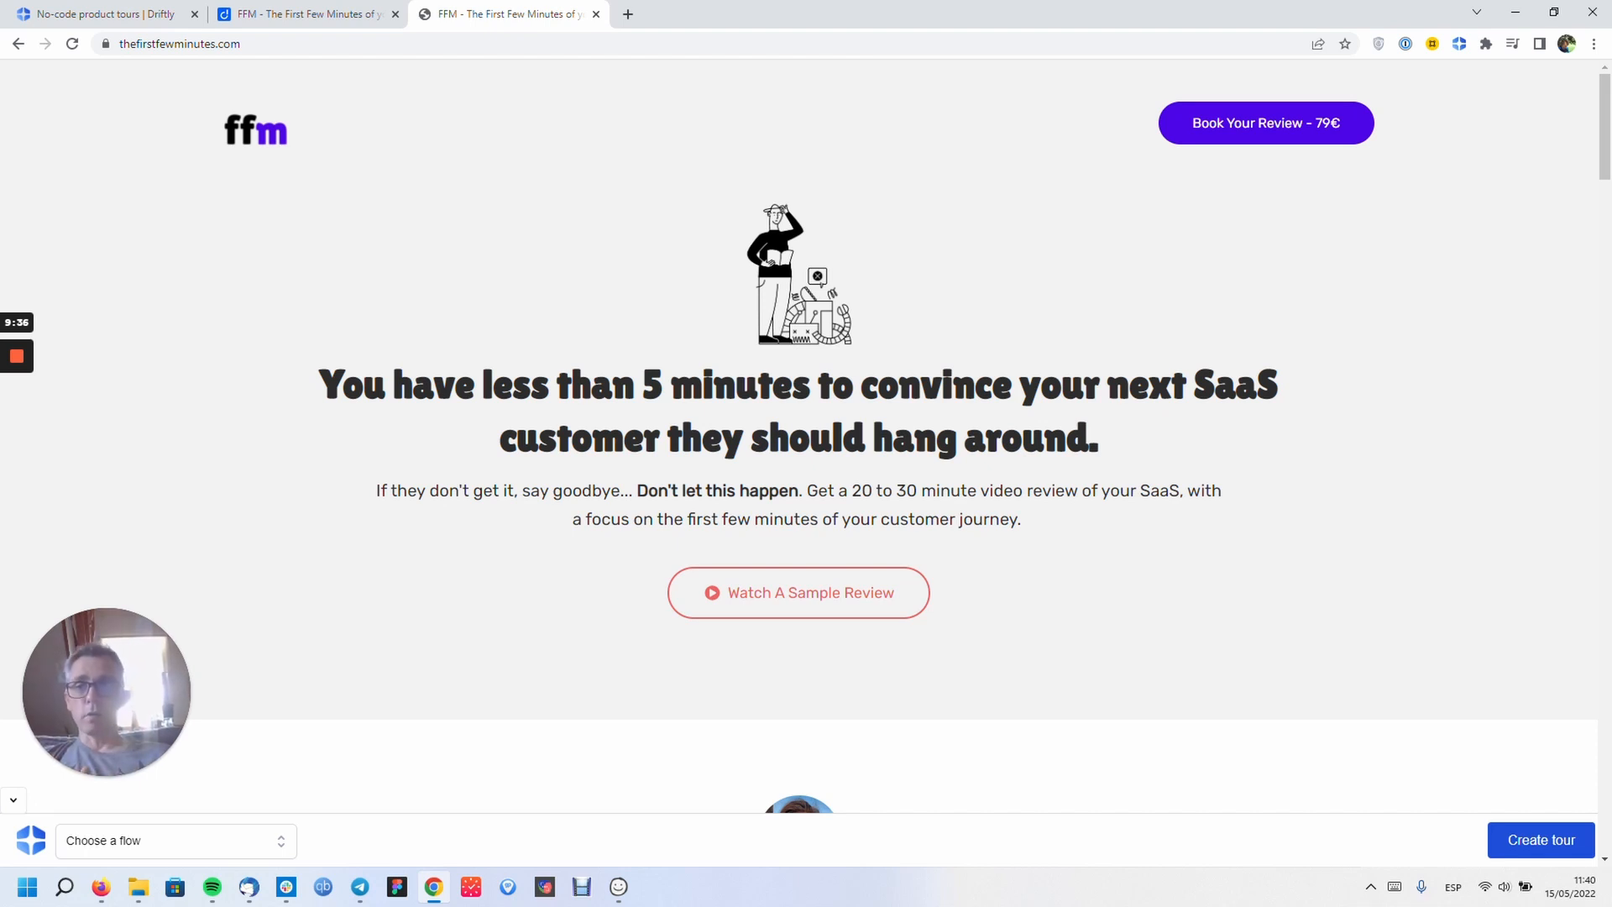
pyautogui.click(159, 15)
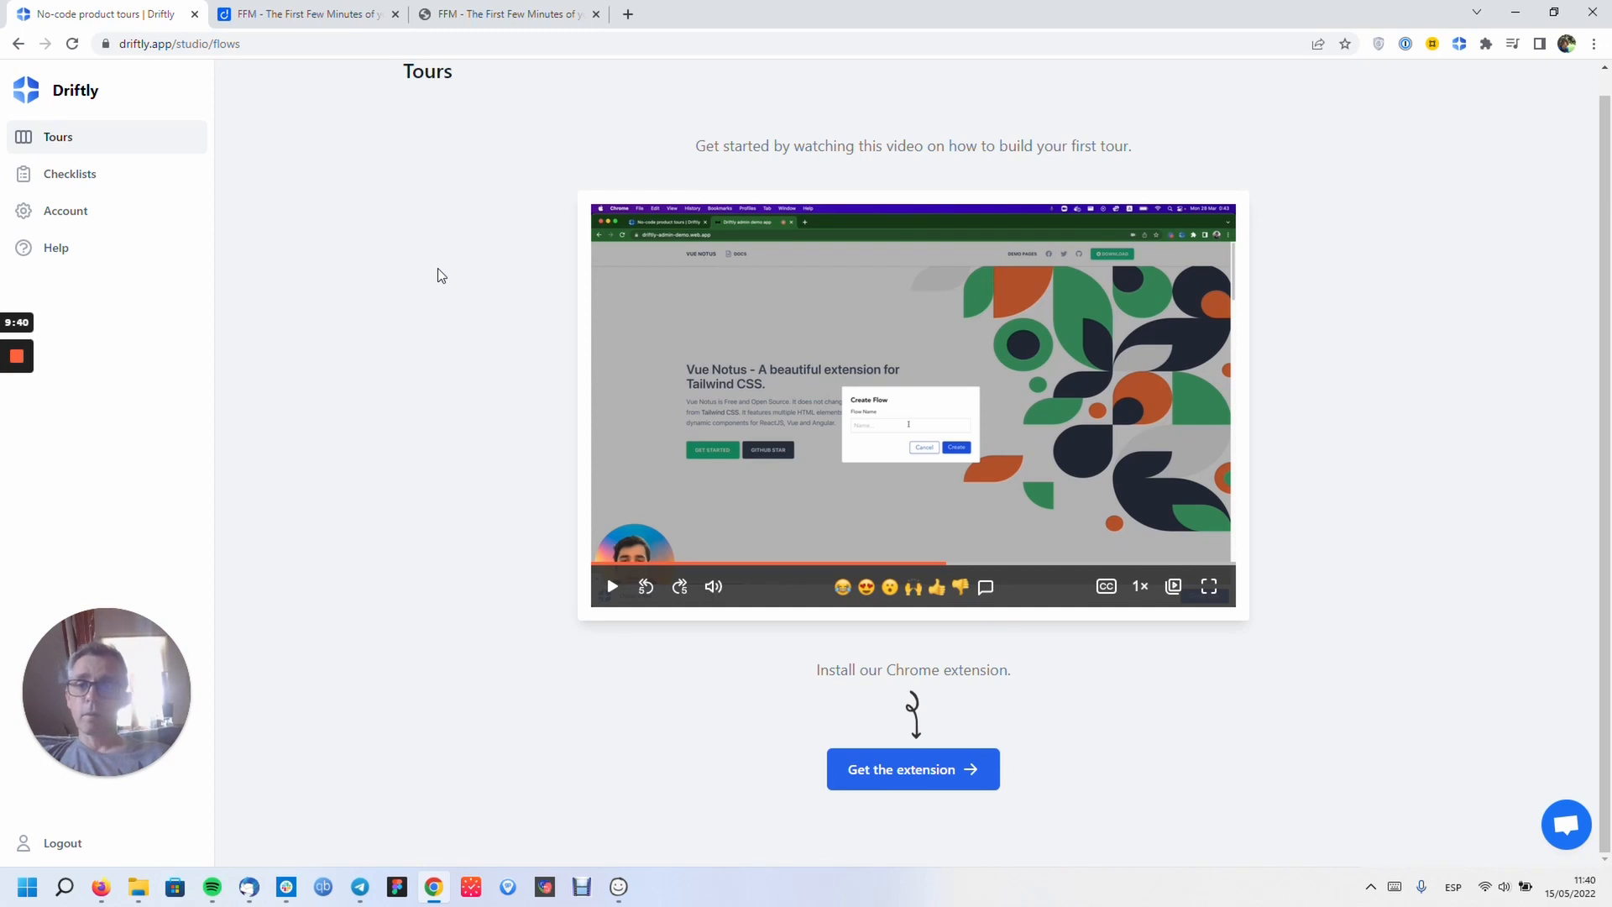
pyautogui.click(457, 22)
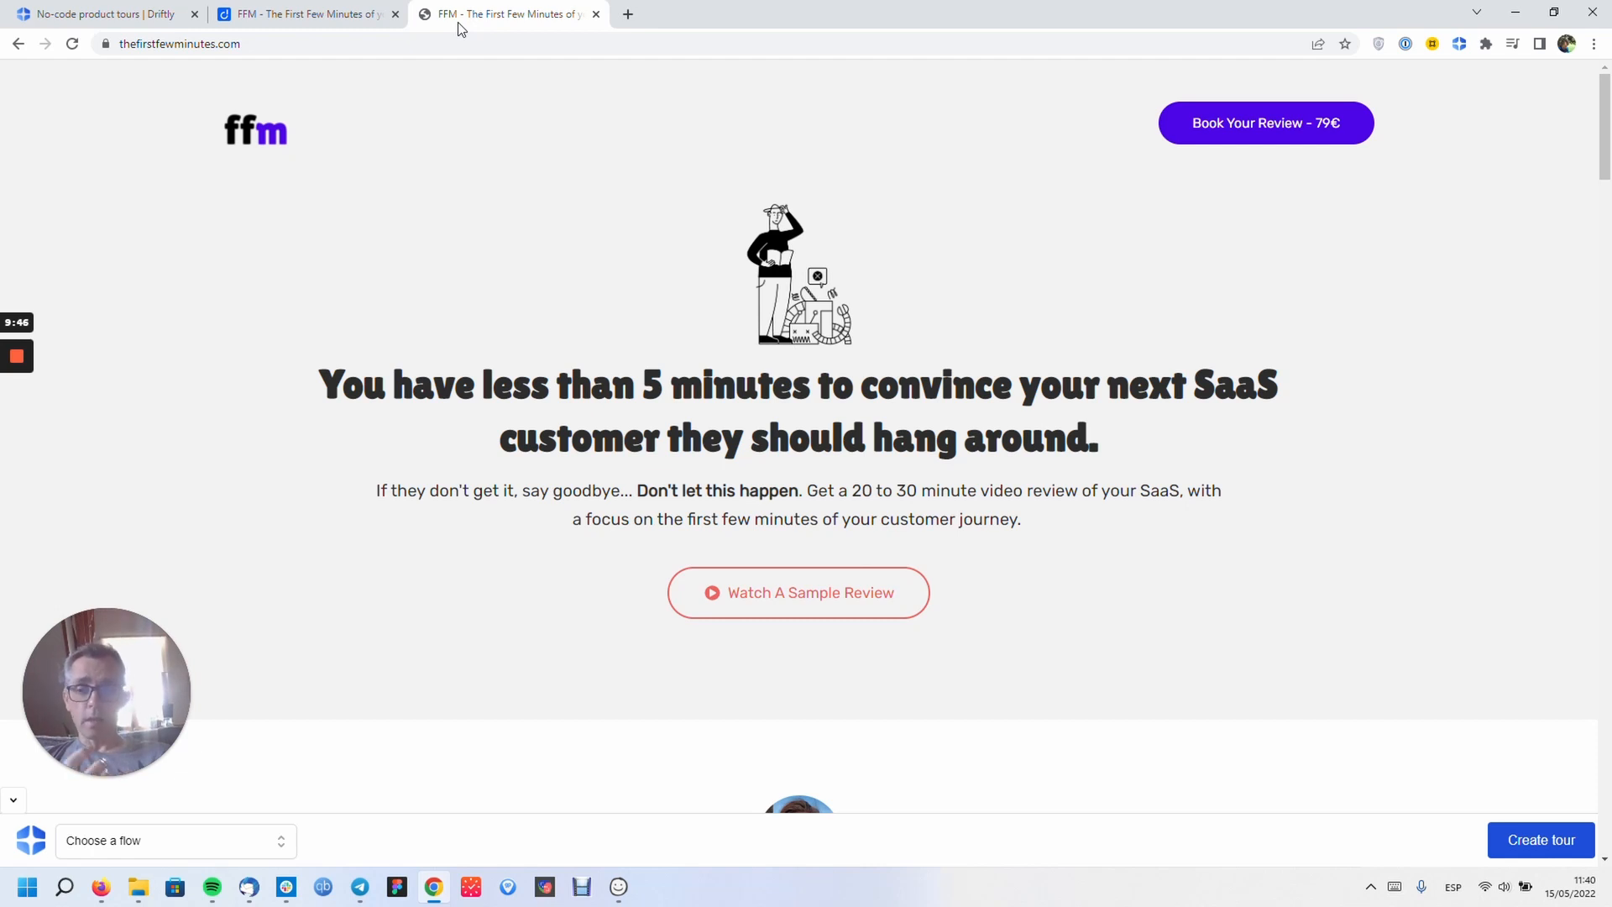
pyautogui.click(138, 17)
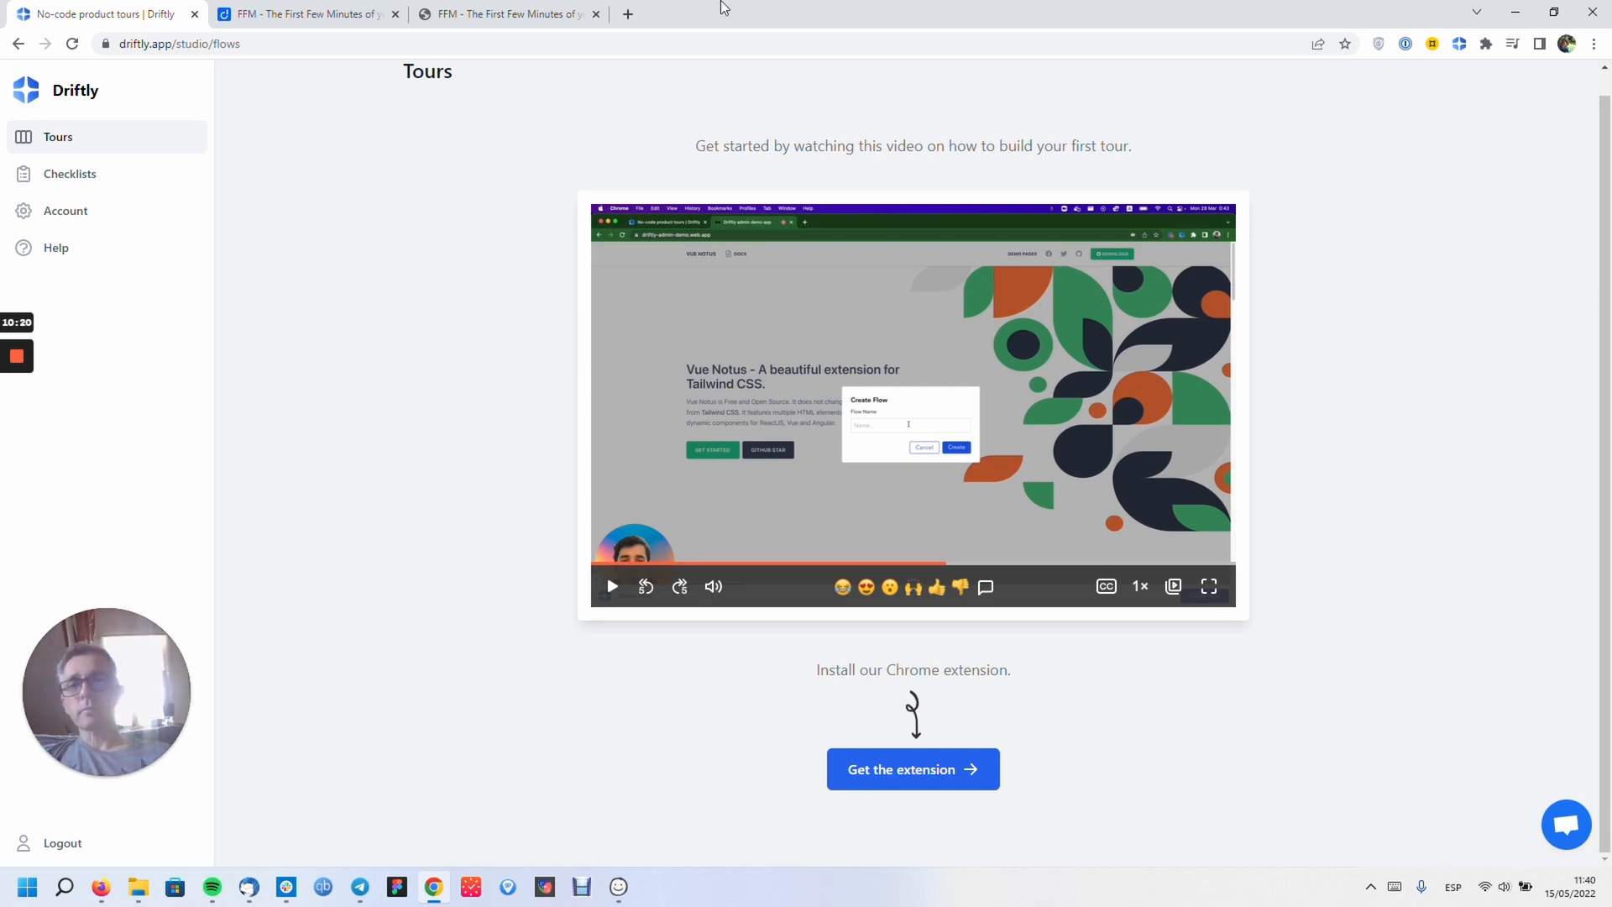
# - Check the Dorik and Driftly tabs, scroll the Tours page to the top, then switch to thefirstfewminutes.com
pyautogui.click(336, 15)
pyautogui.click(543, 18)
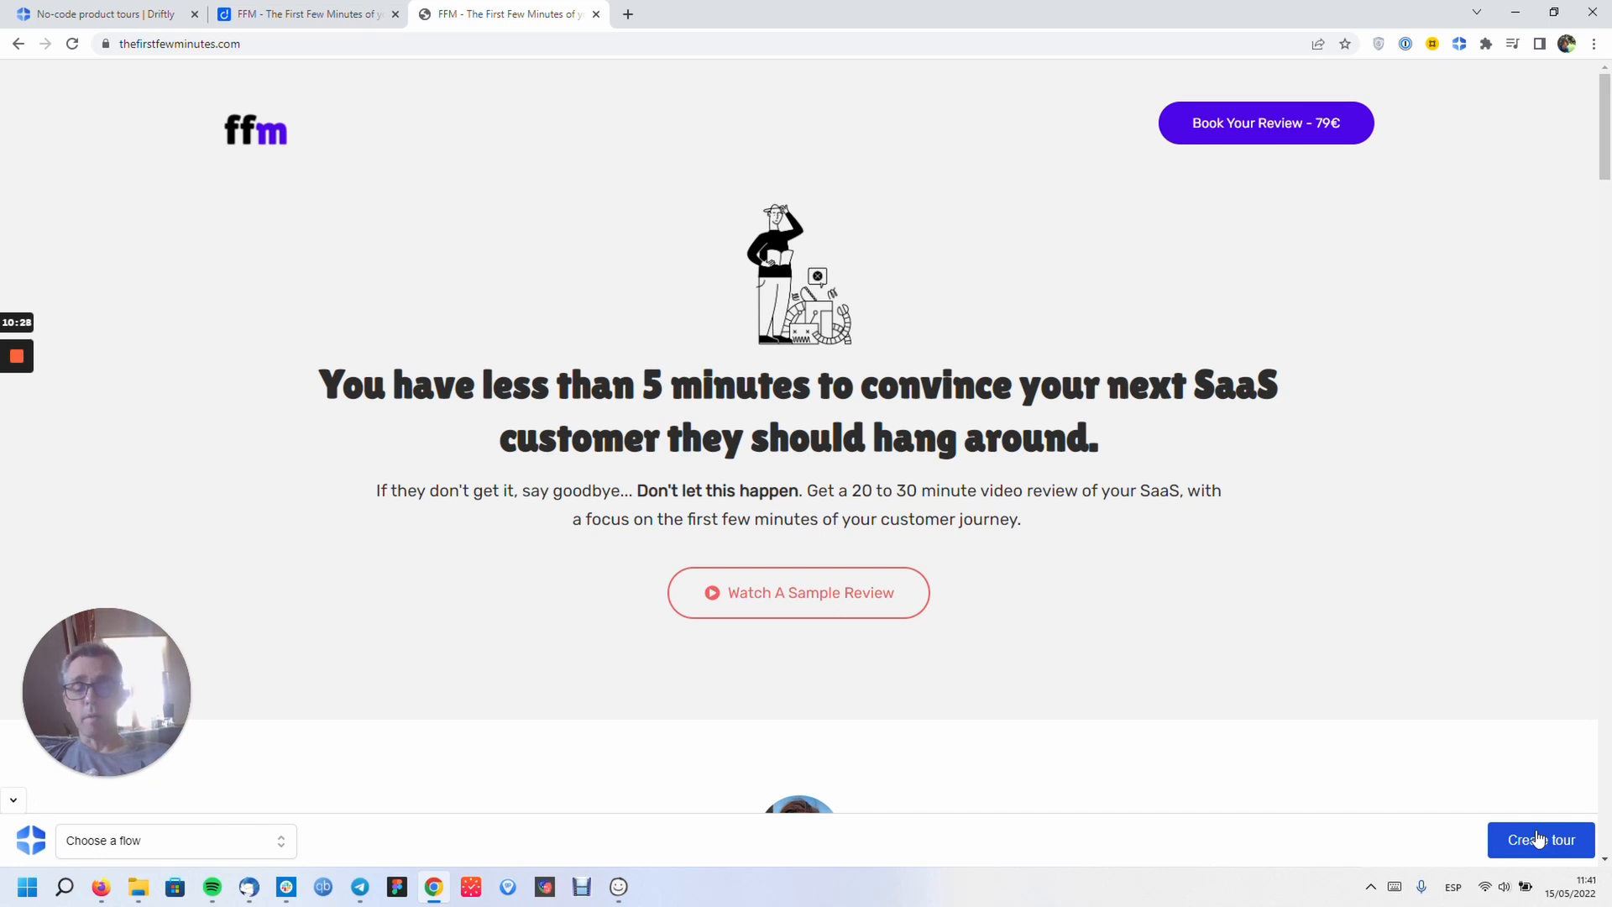
pyautogui.click(149, 15)
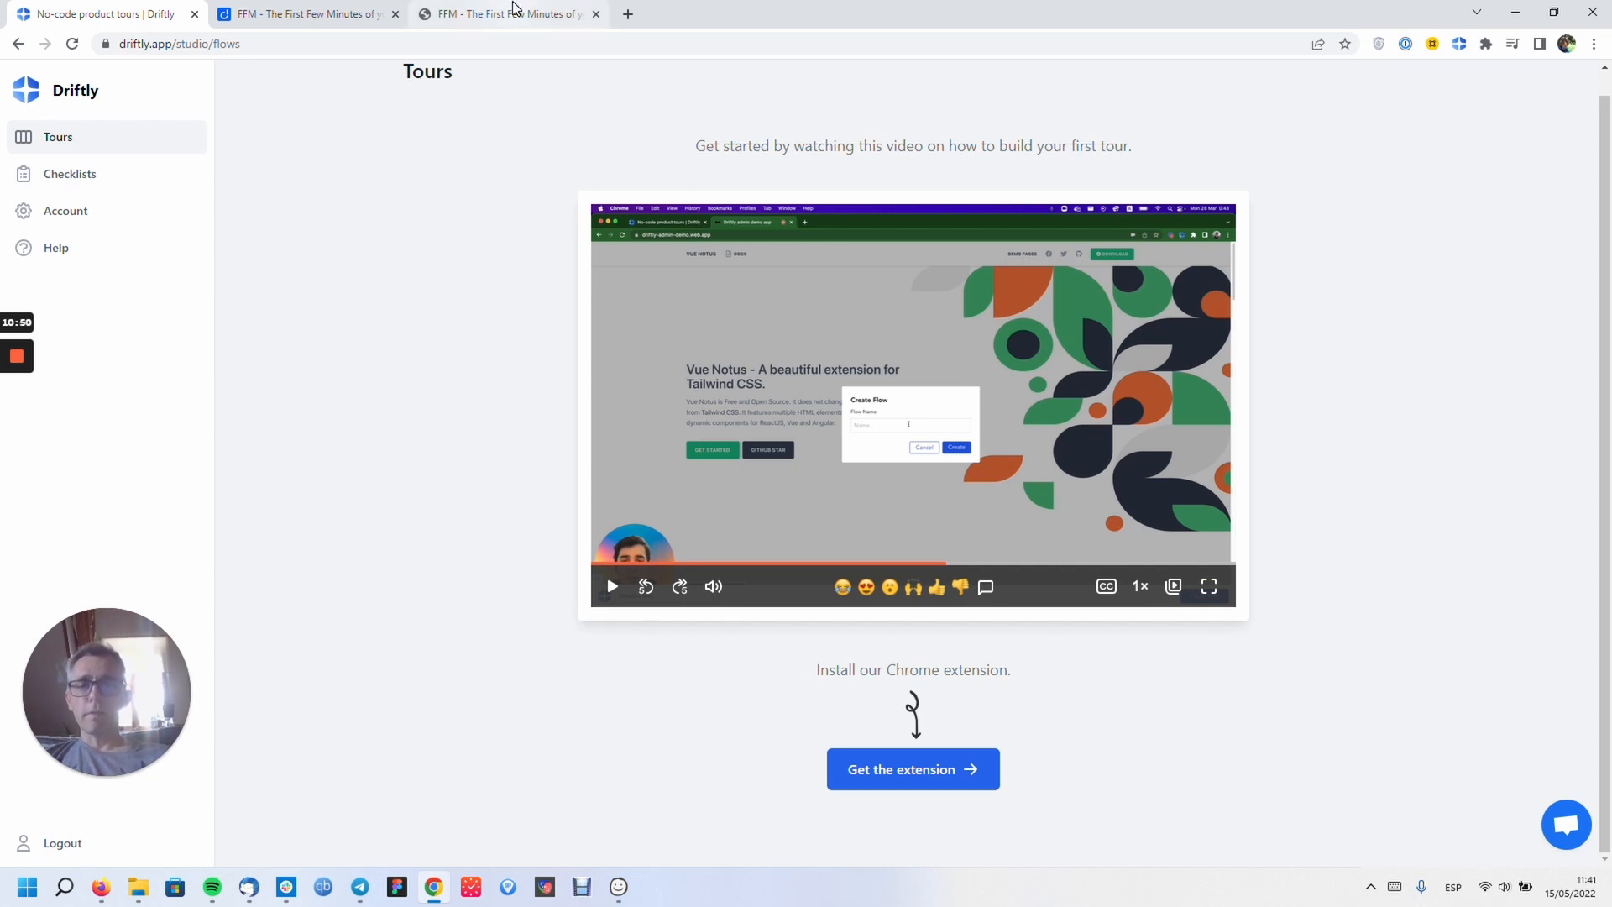
pyautogui.click(365, 326)
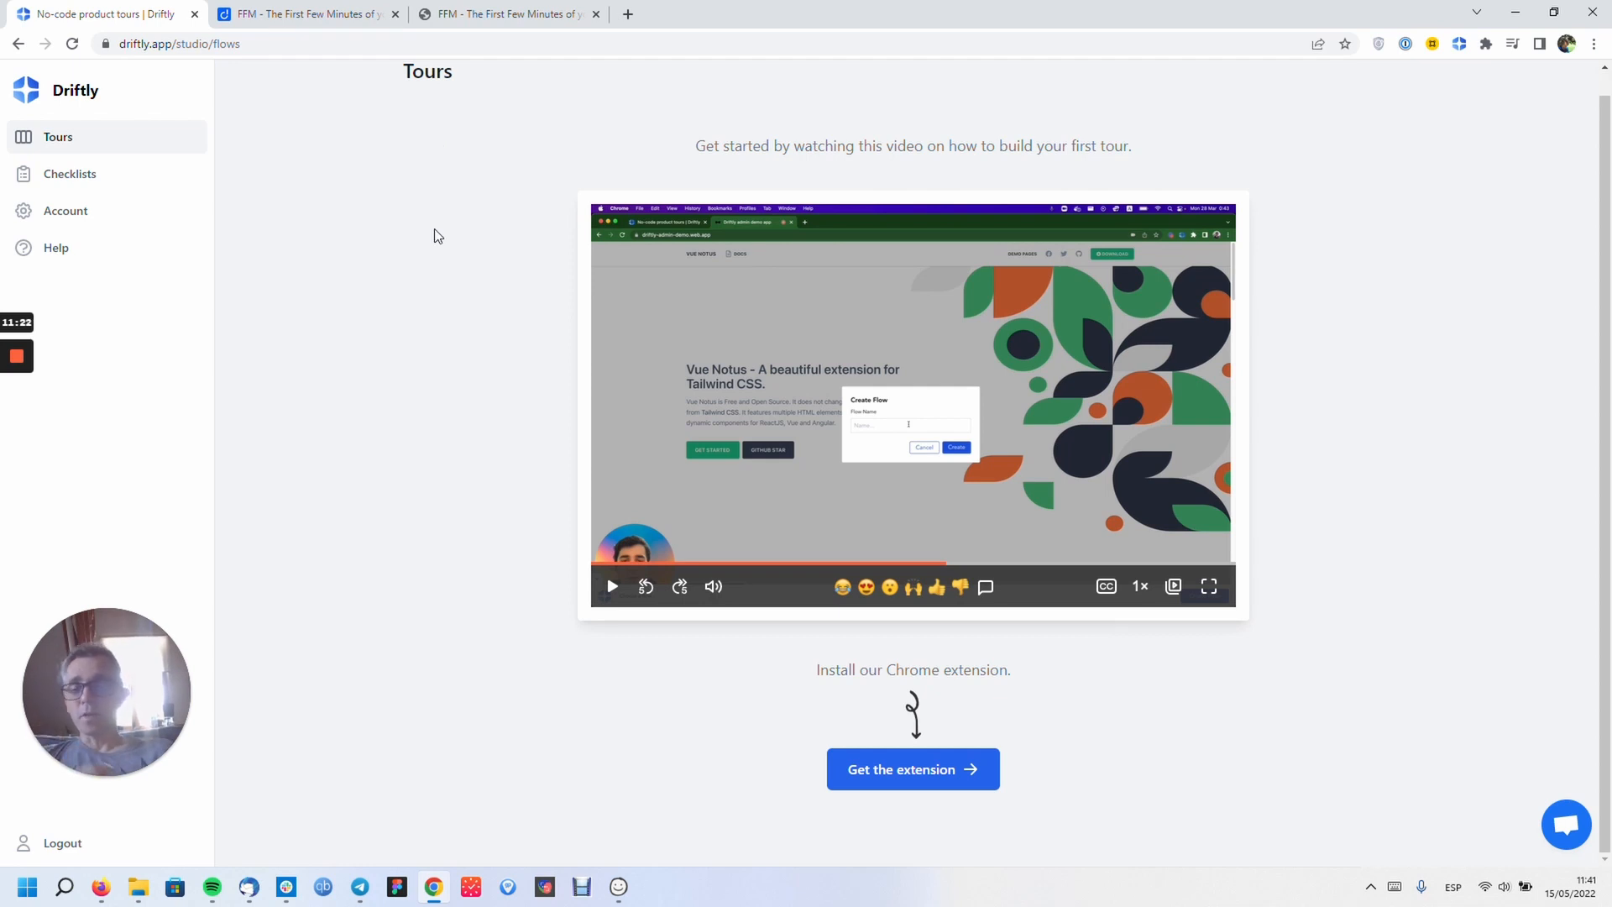
pyautogui.scroll(1, 434, 236)
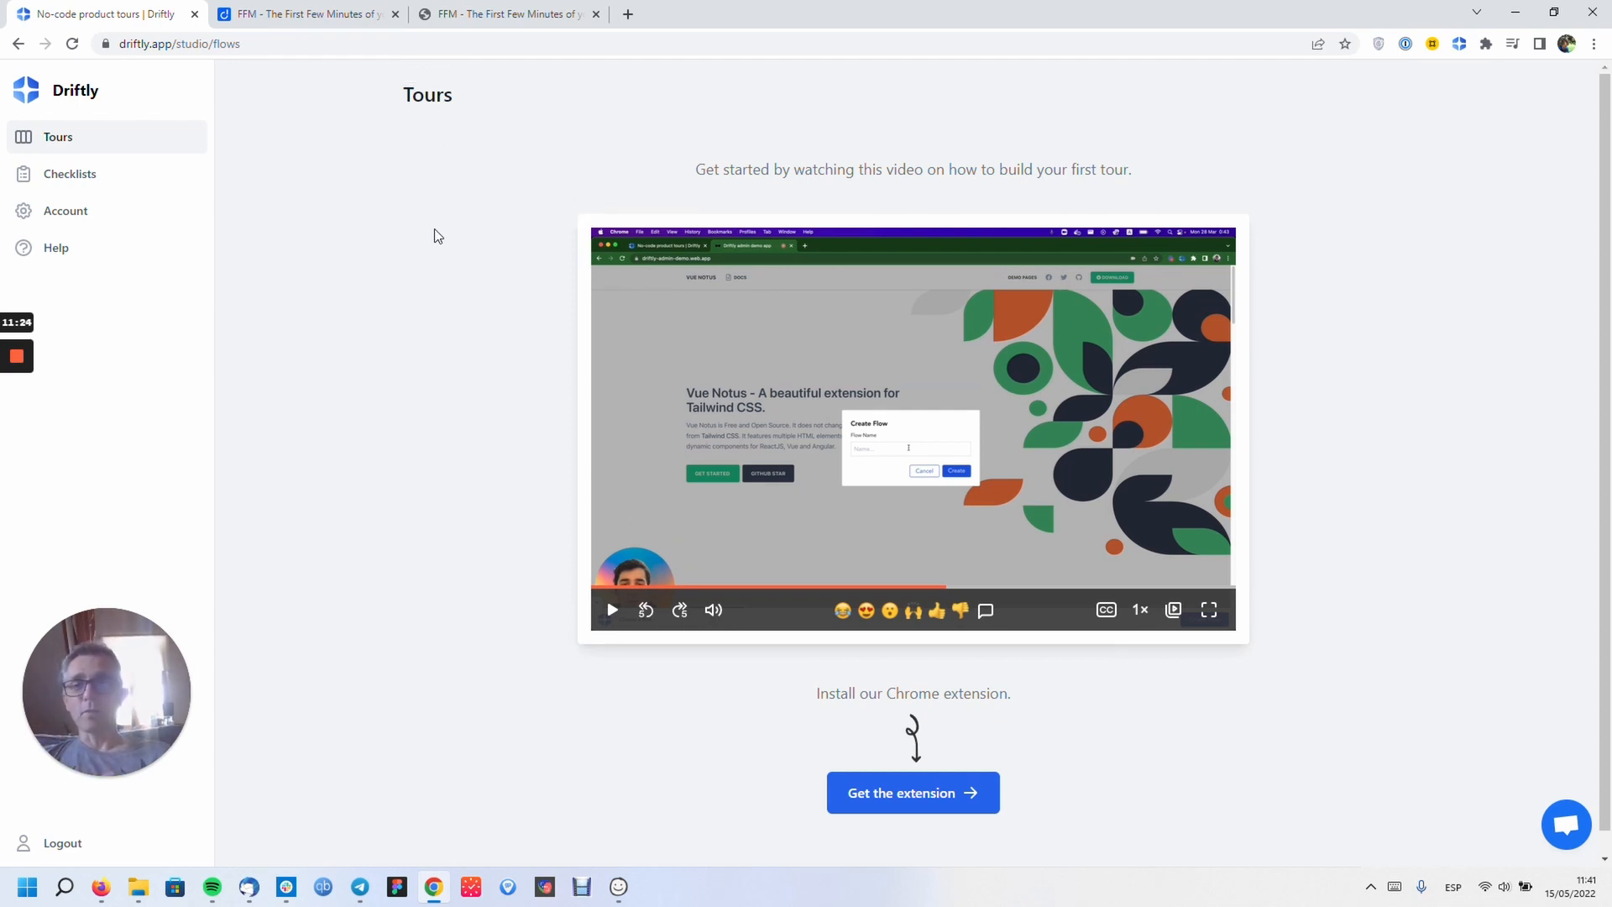
pyautogui.click(515, 15)
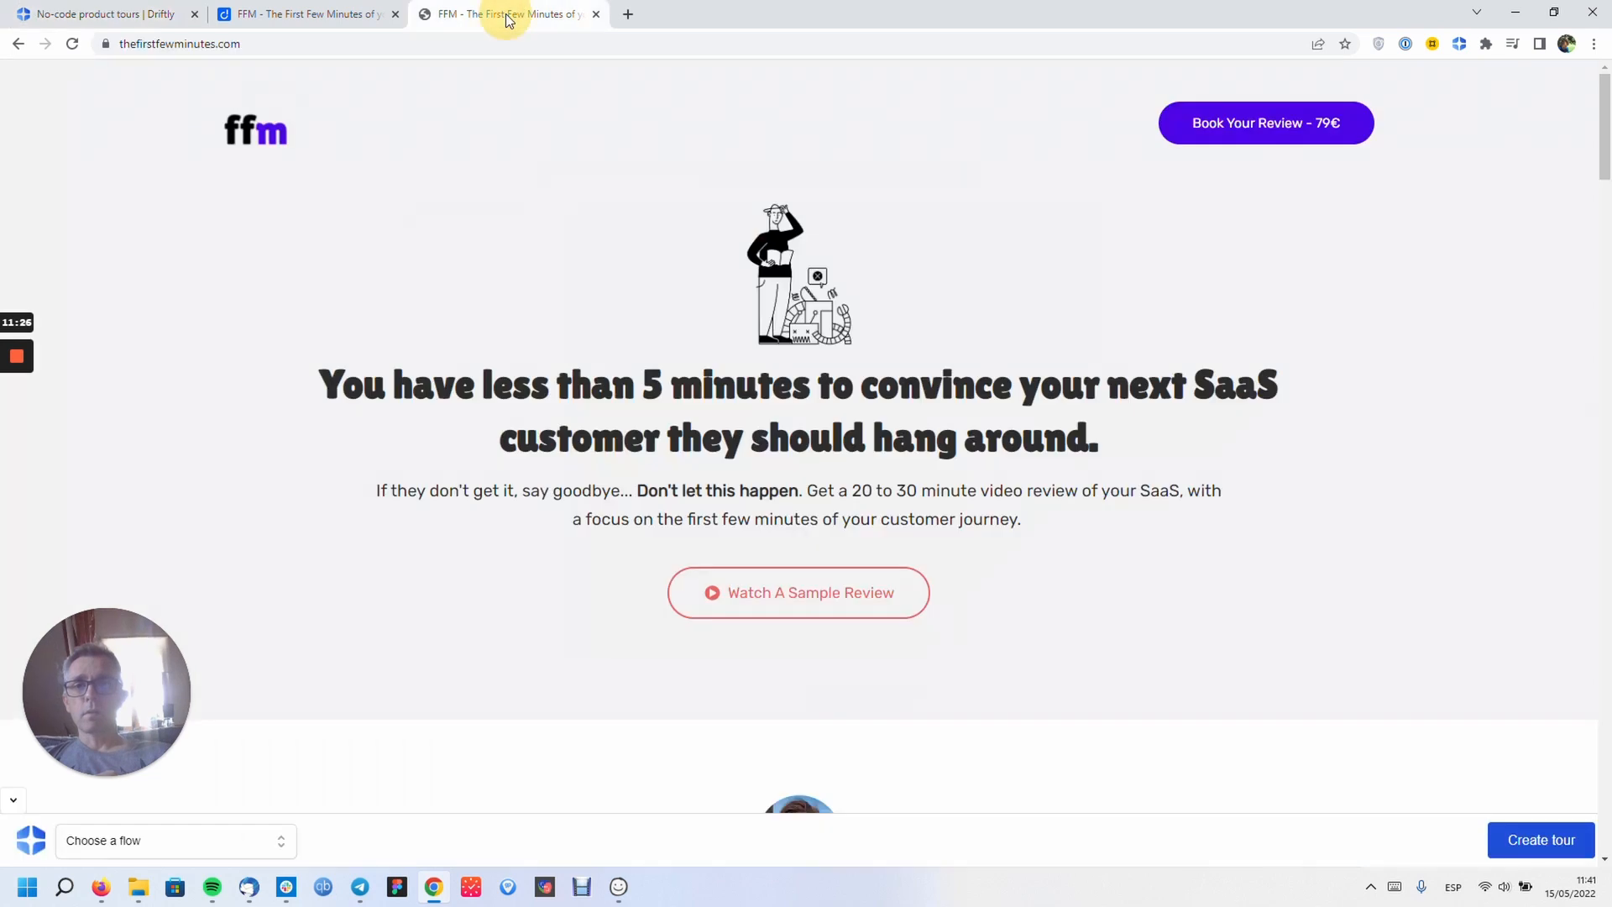
# - Create a new tour named 'FFM Tour' on the FFM site
pyautogui.click(1543, 850)
pyautogui.click(767, 477)
pyautogui.write('FFM Tour')
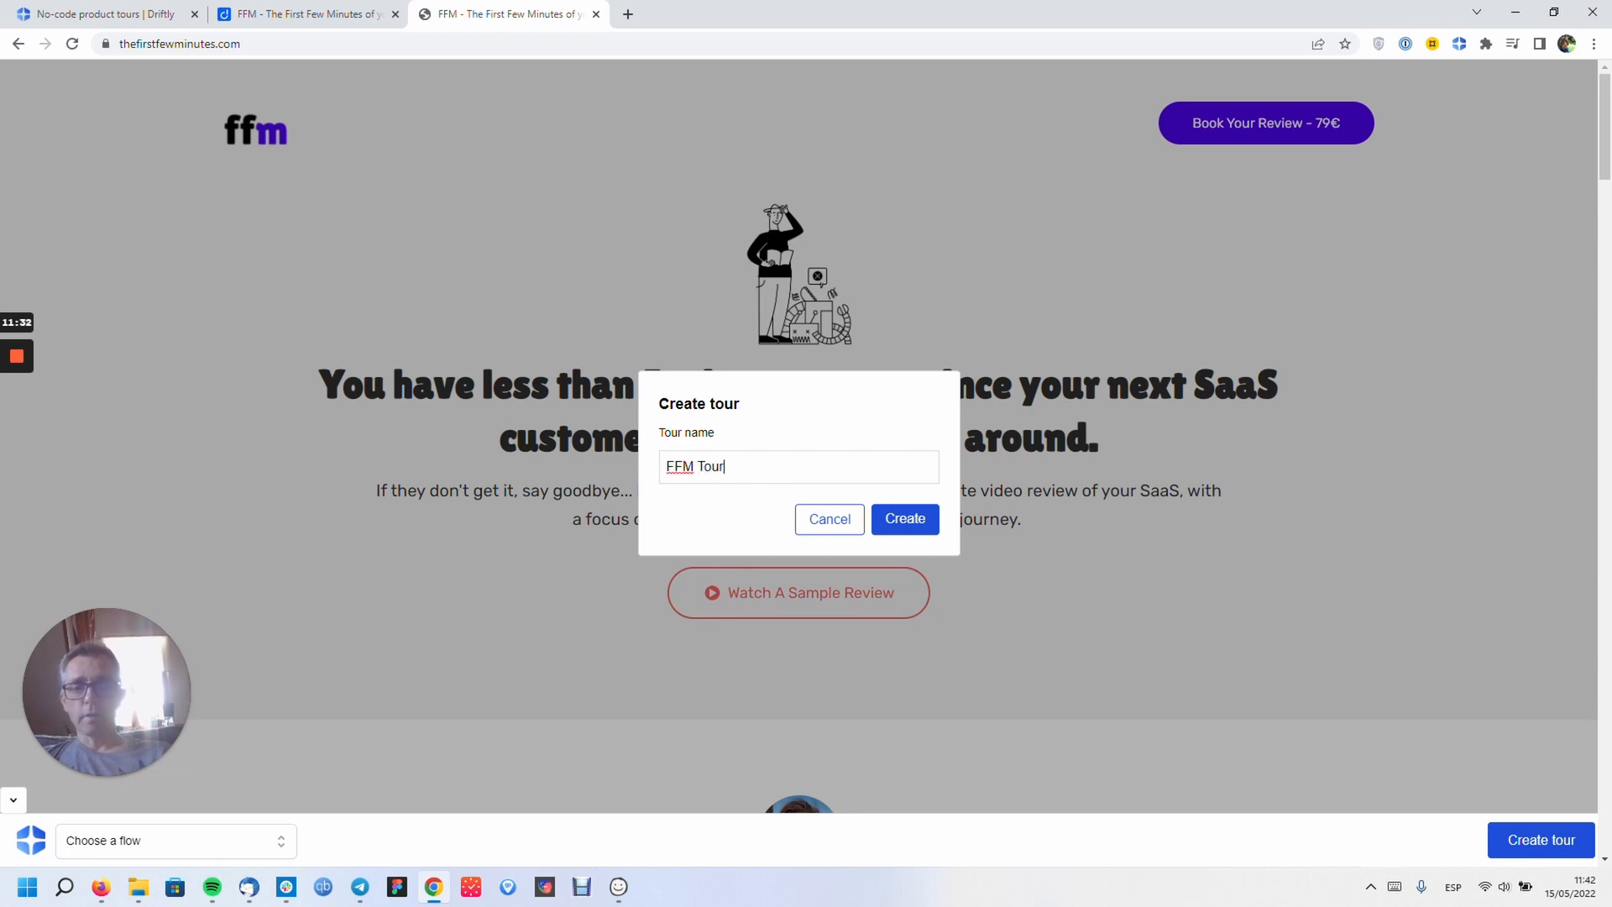
pyautogui.click(893, 522)
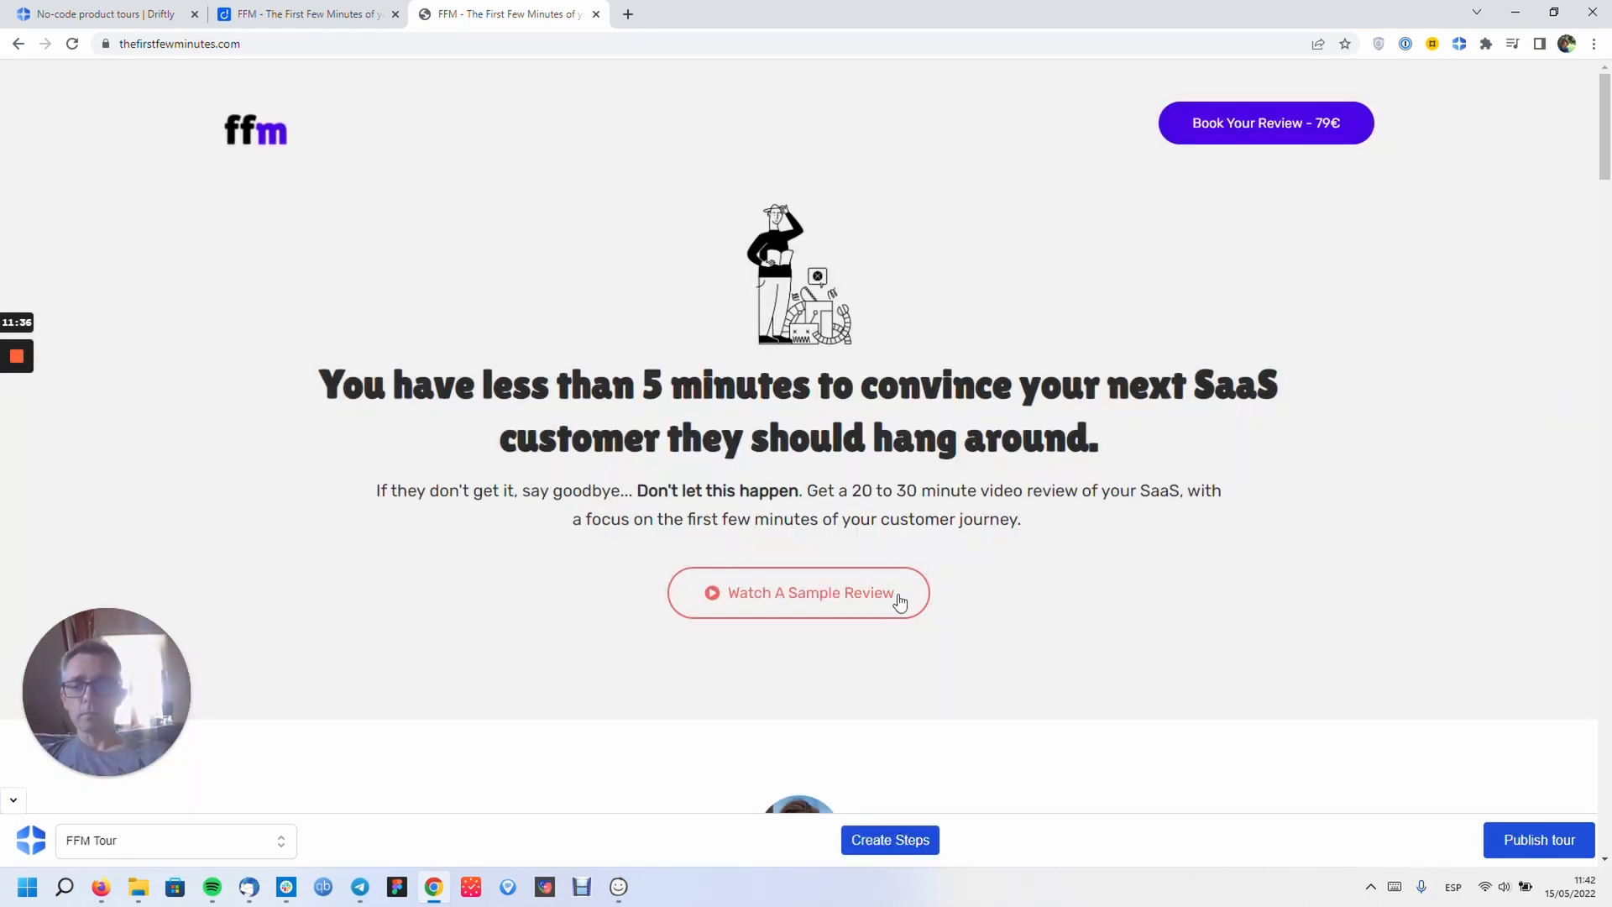
# - Add a draft modal step and type some trial text into it
pyautogui.click(903, 842)
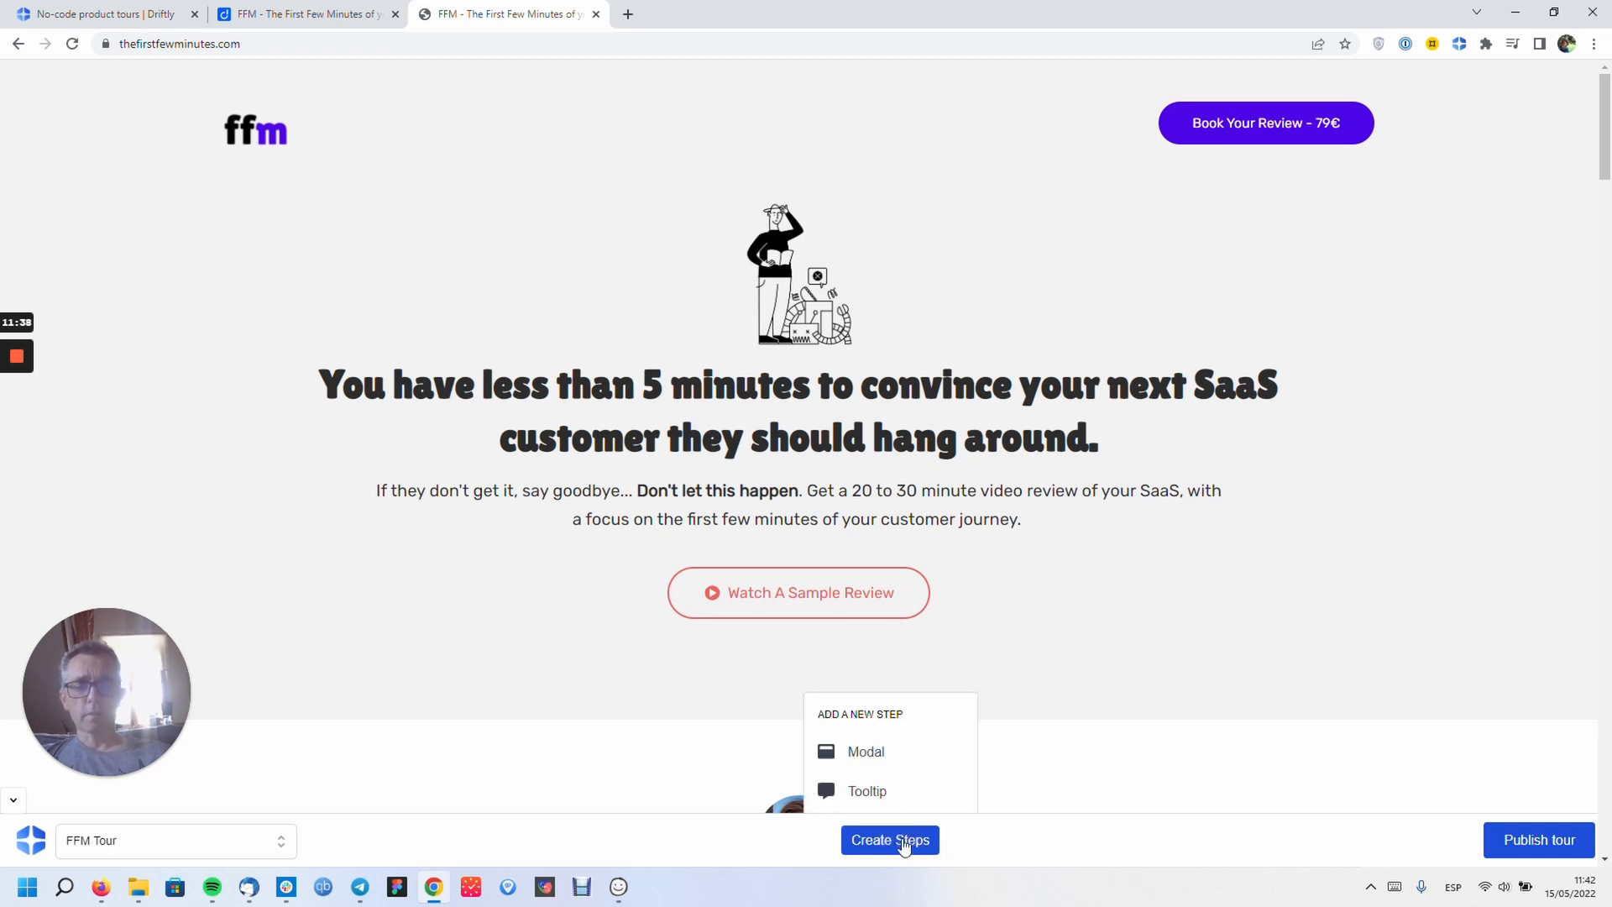
pyautogui.click(866, 752)
pyautogui.click(767, 417)
pyautogui.write('This is my mod')
pyautogui.write('al ')
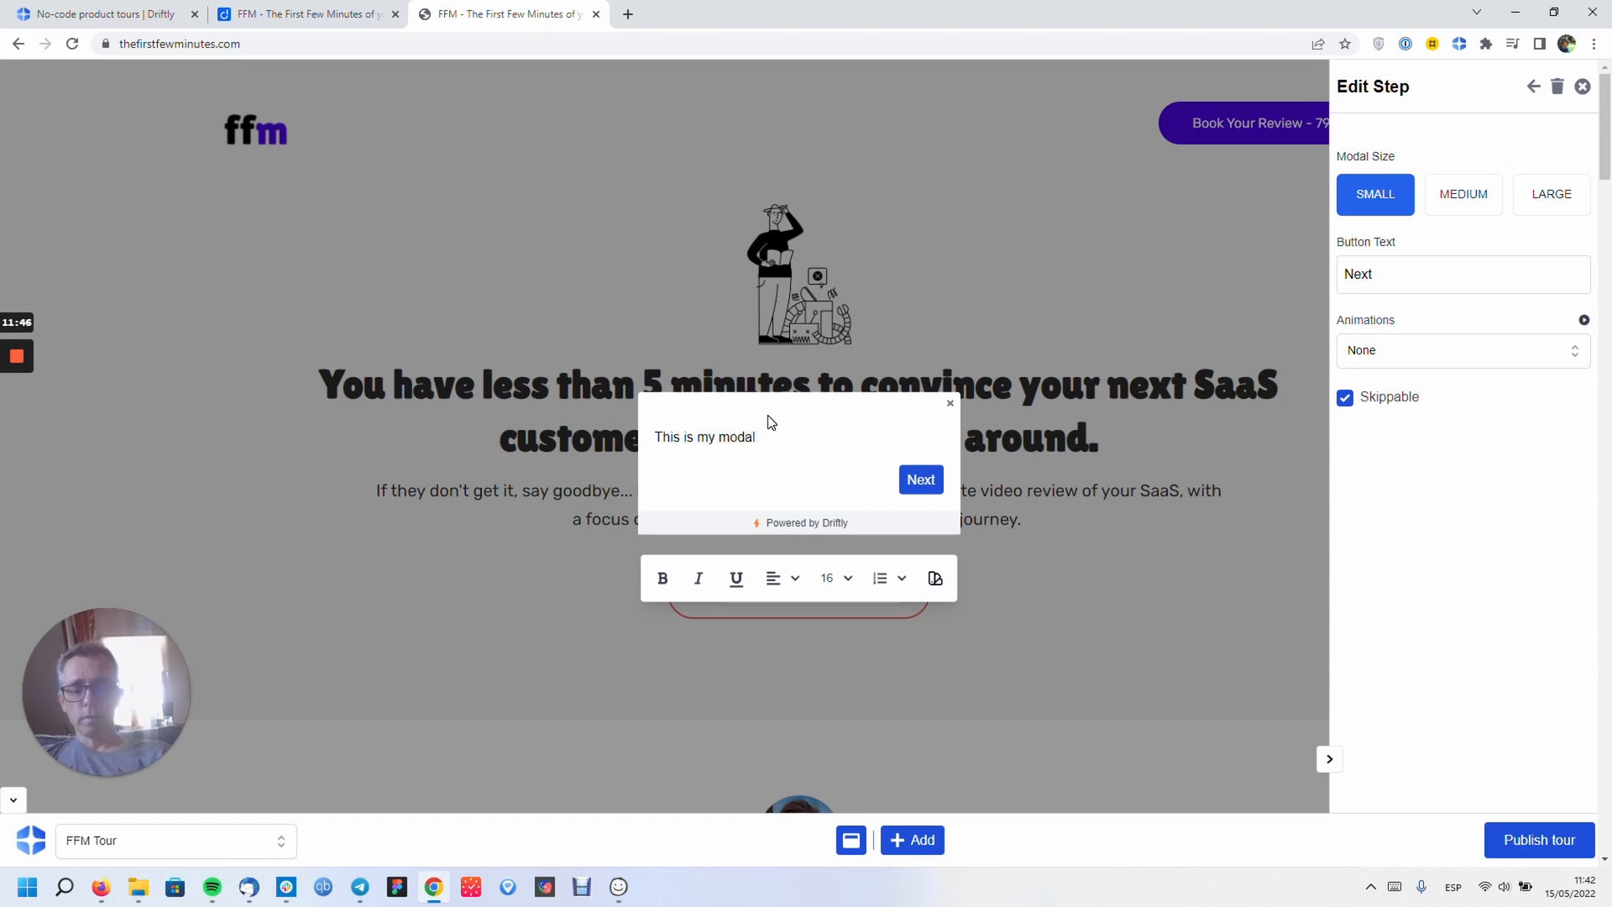
pyautogui.write('#1')
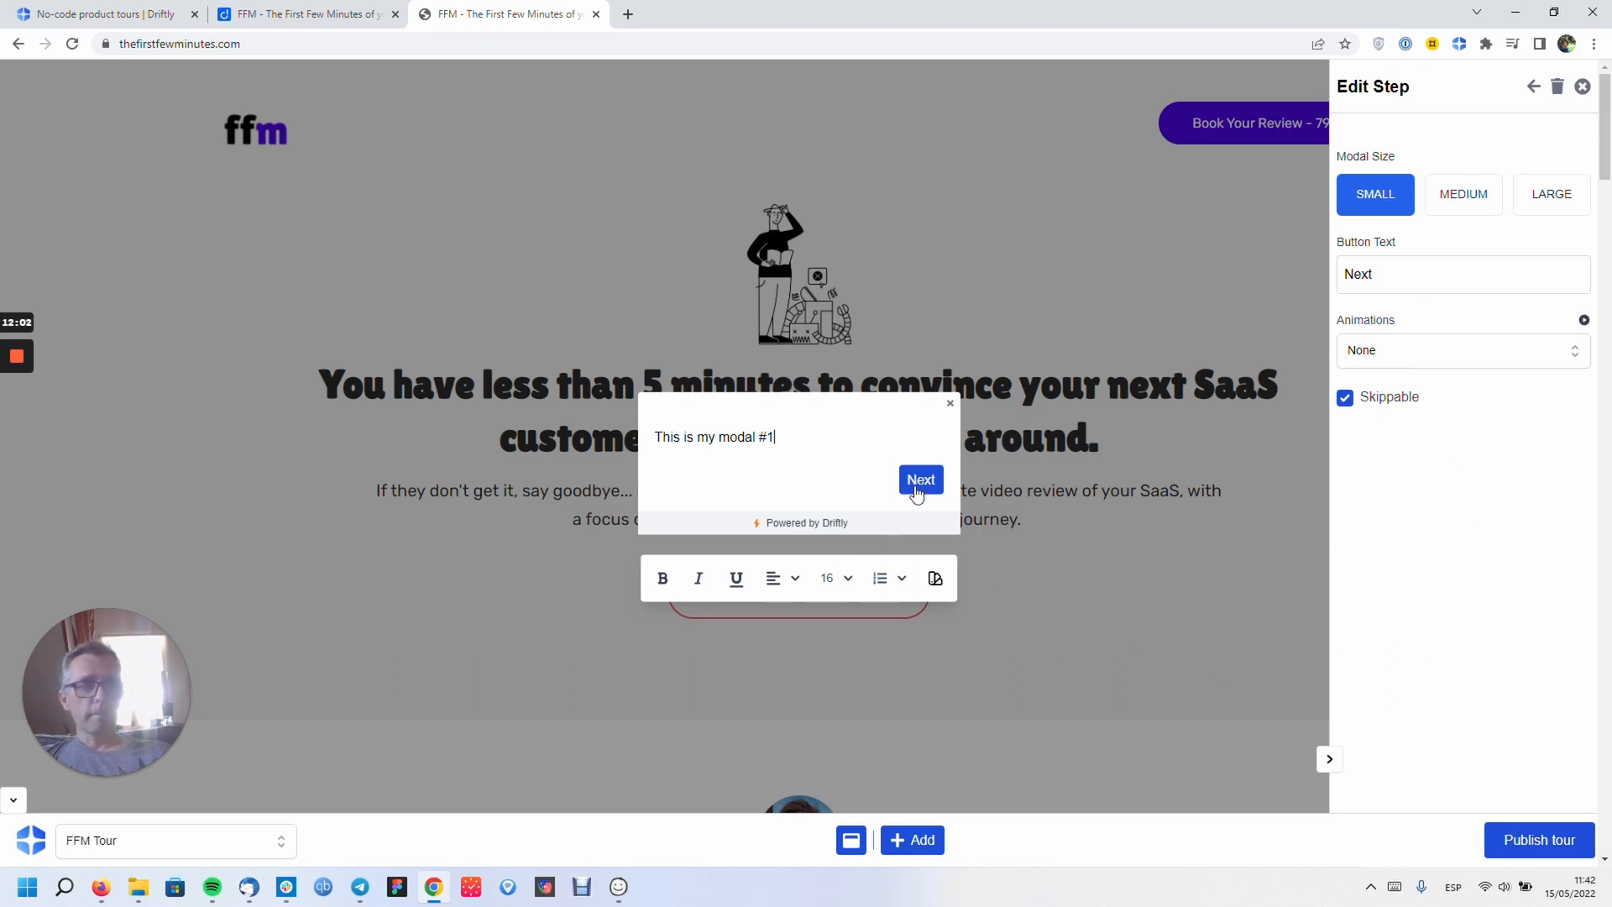
# - Delete the draft modal and add a fresh modal step reading 'Modal #1'
pyautogui.click(1558, 90)
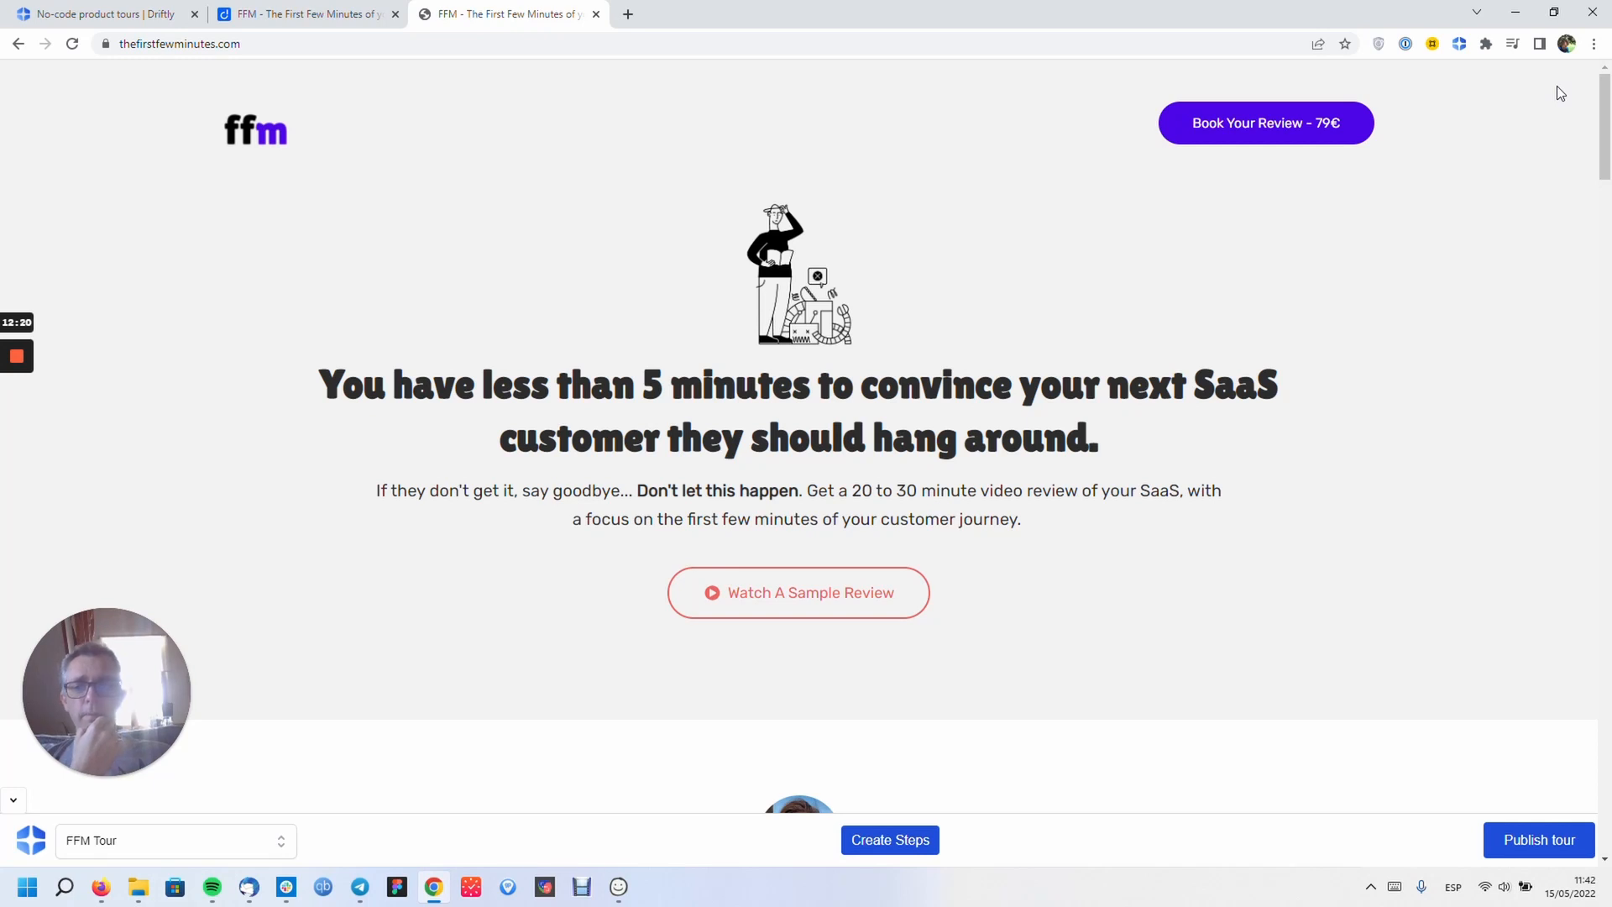
pyautogui.click(898, 841)
pyautogui.click(870, 748)
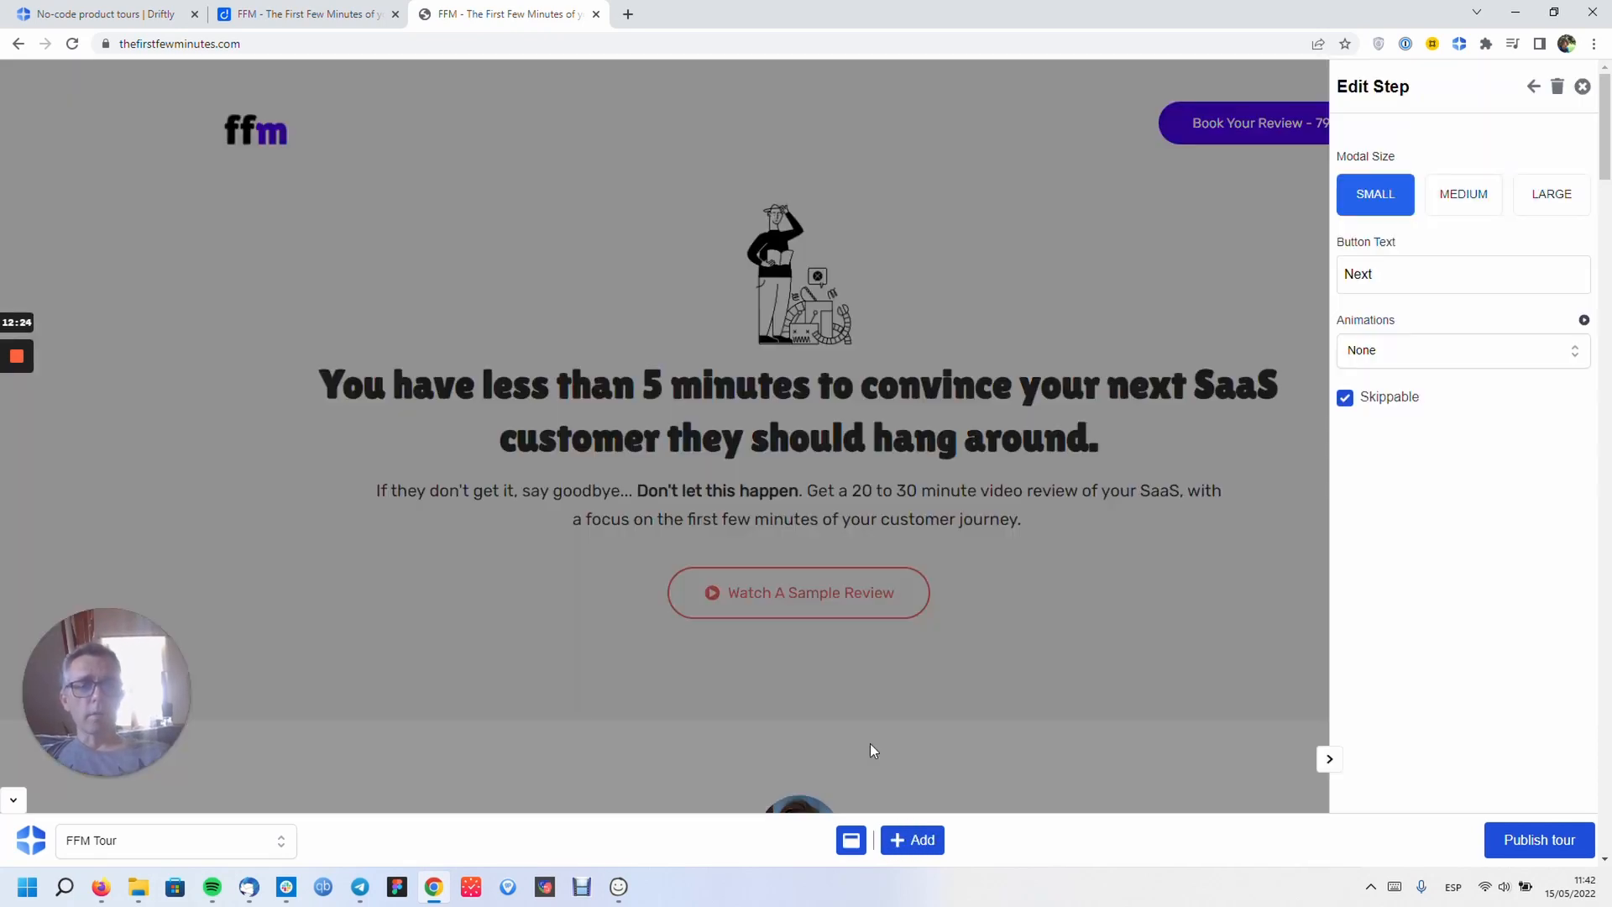
pyautogui.click(788, 455)
pyautogui.write('Modal #1')
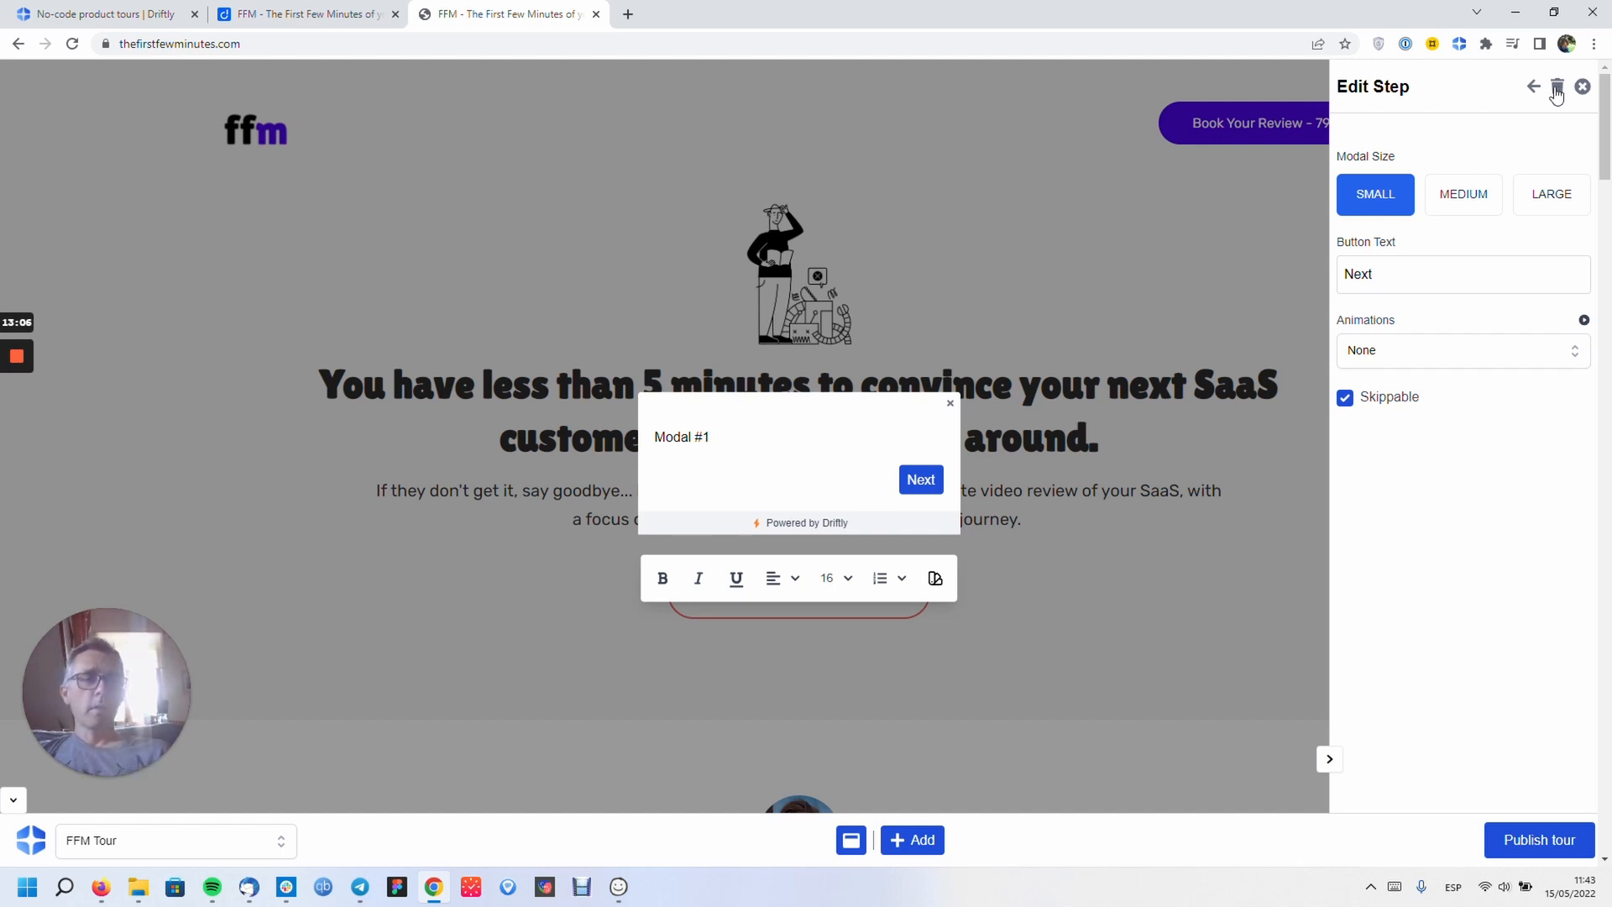
pyautogui.click(1533, 86)
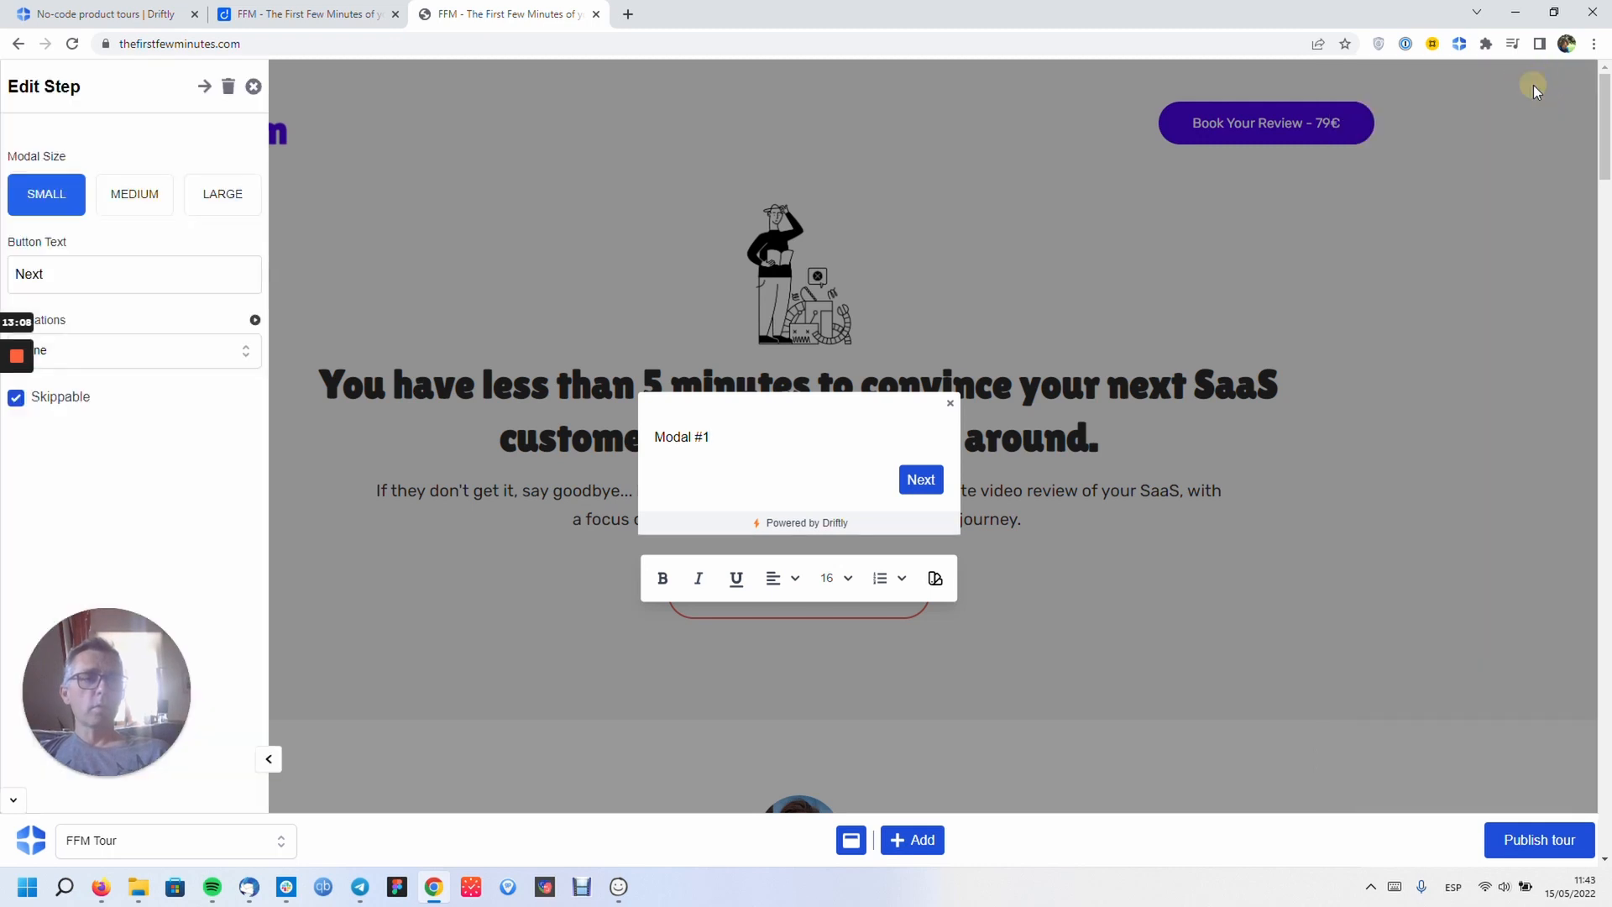
pyautogui.click(204, 87)
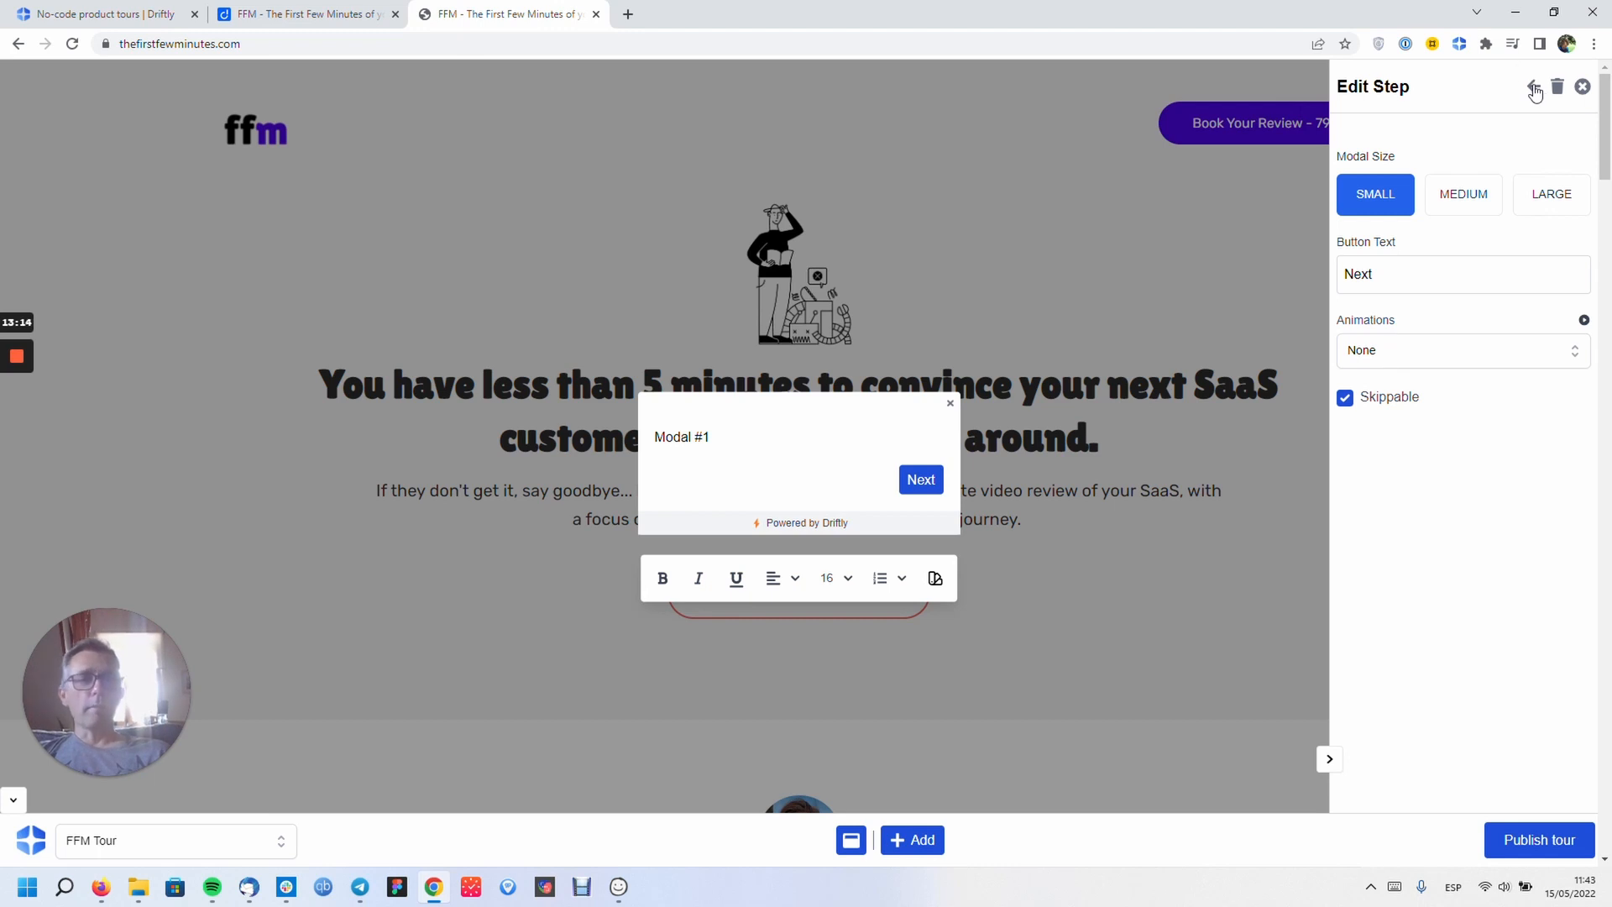
pyautogui.click(1534, 87)
pyautogui.click(204, 86)
pyautogui.click(1533, 89)
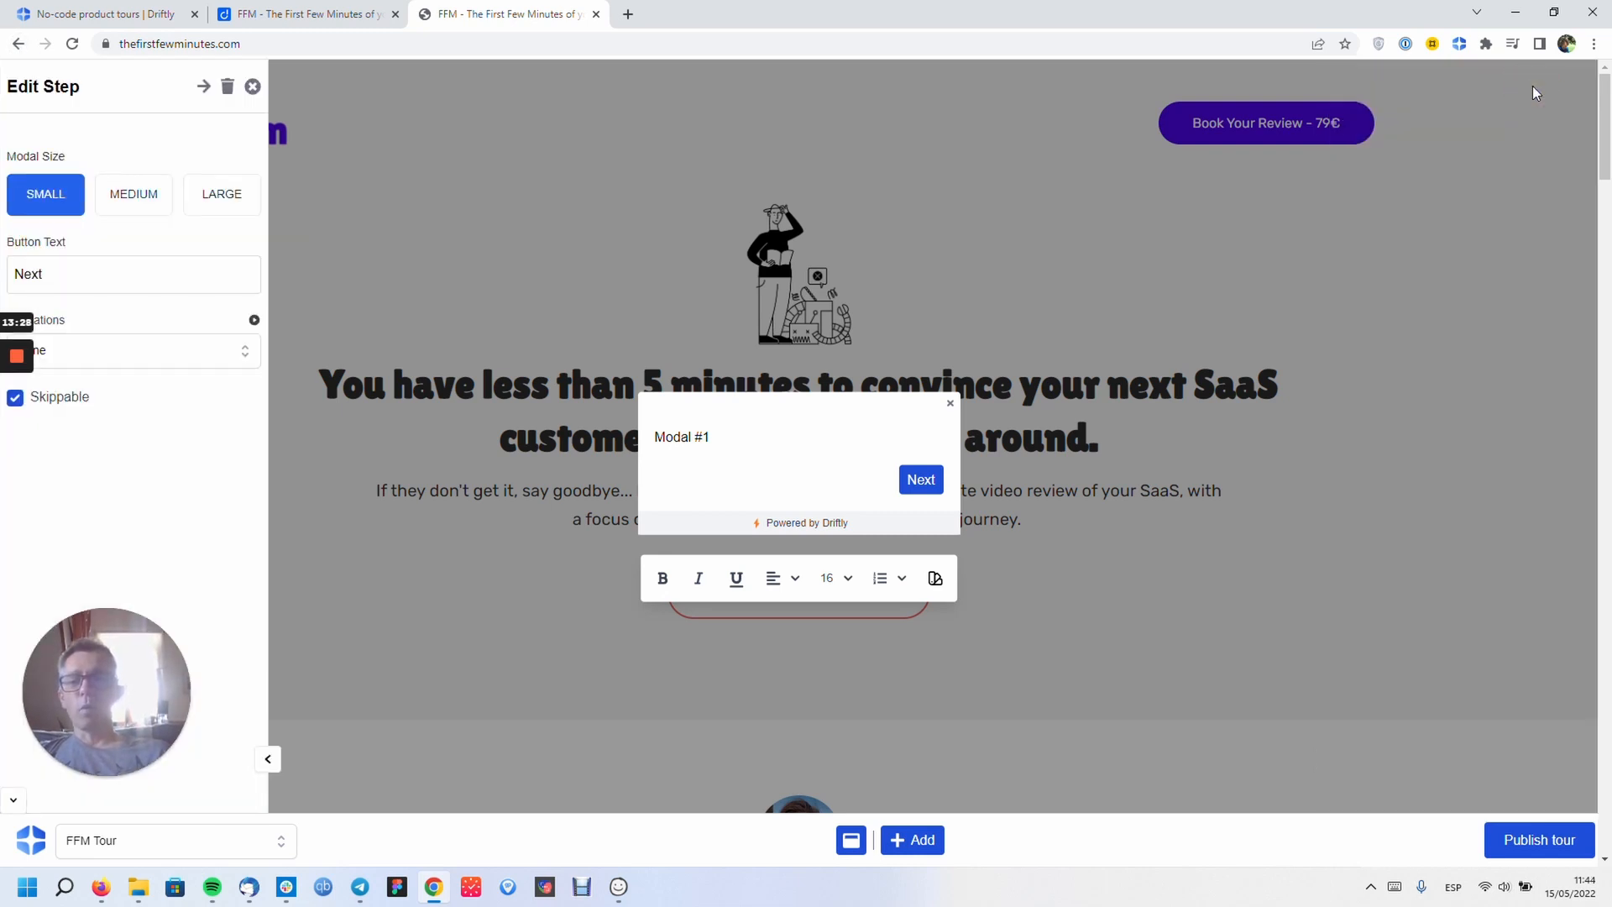
pyautogui.click(204, 87)
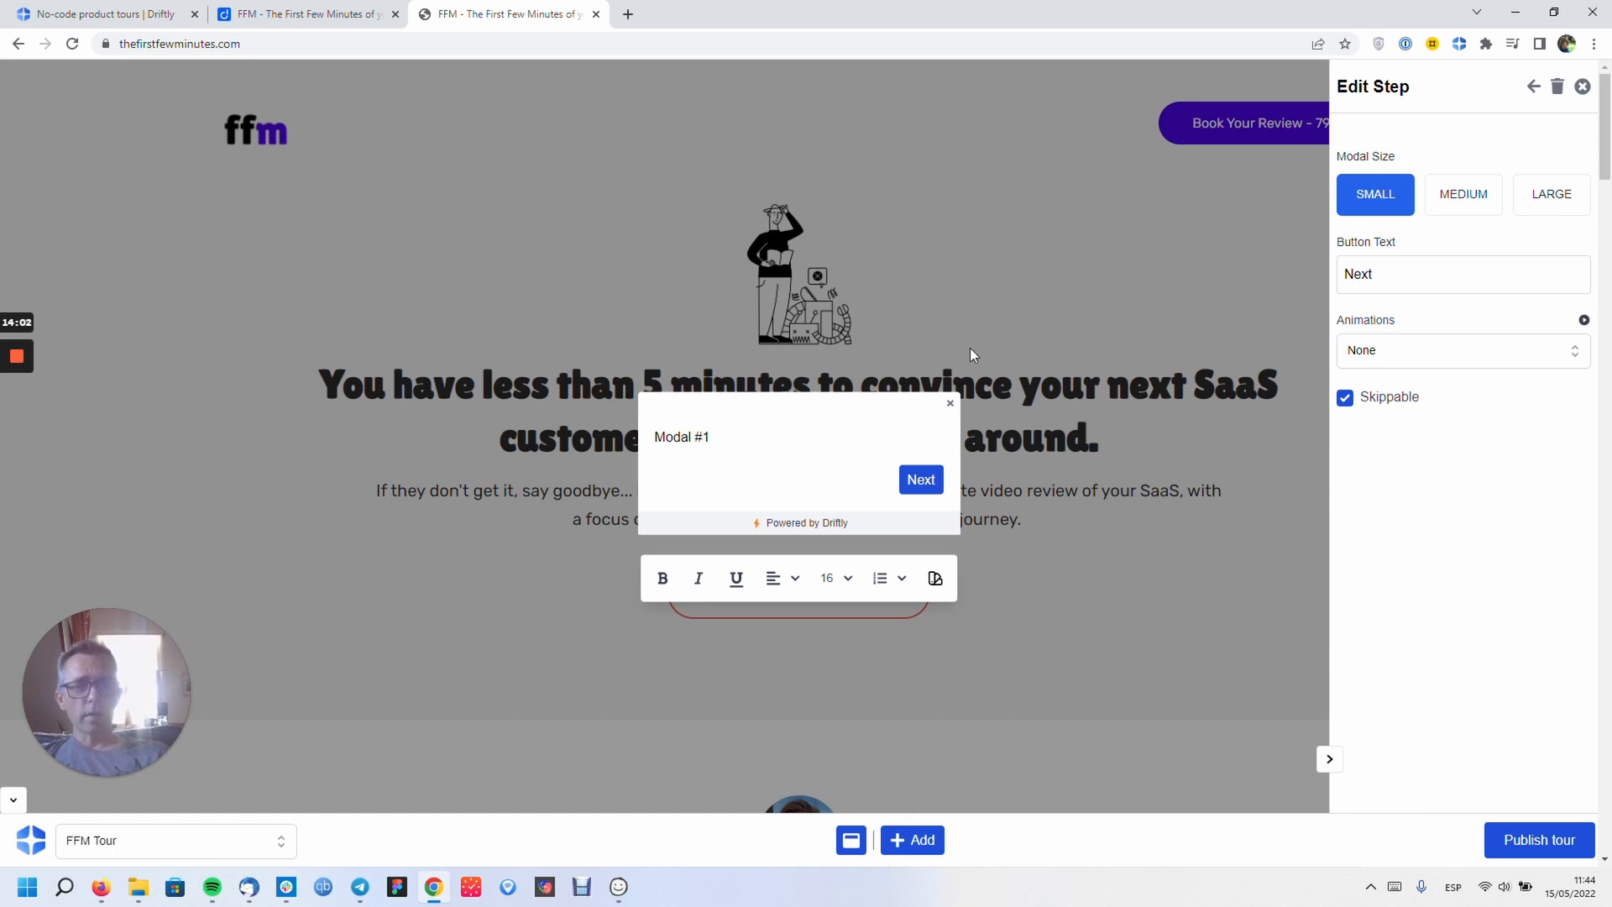
# - Close the step settings and append 'hyyy' after 'Modal #1' in the modal text
pyautogui.click(1582, 87)
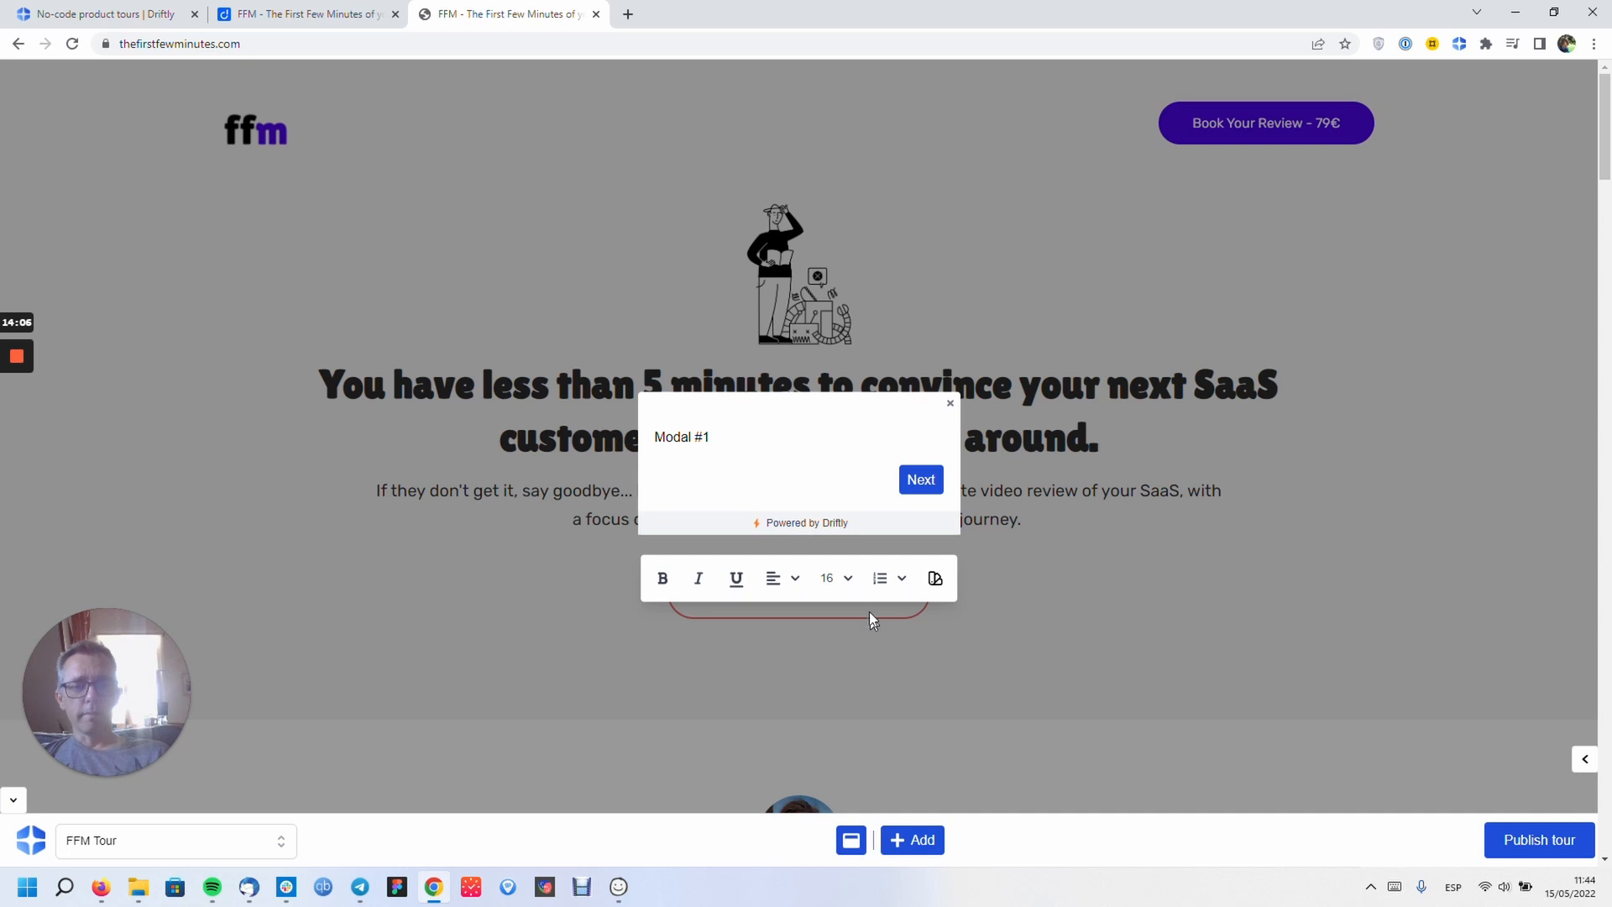
pyautogui.click(838, 470)
pyautogui.click(732, 433)
pyautogui.click(693, 434)
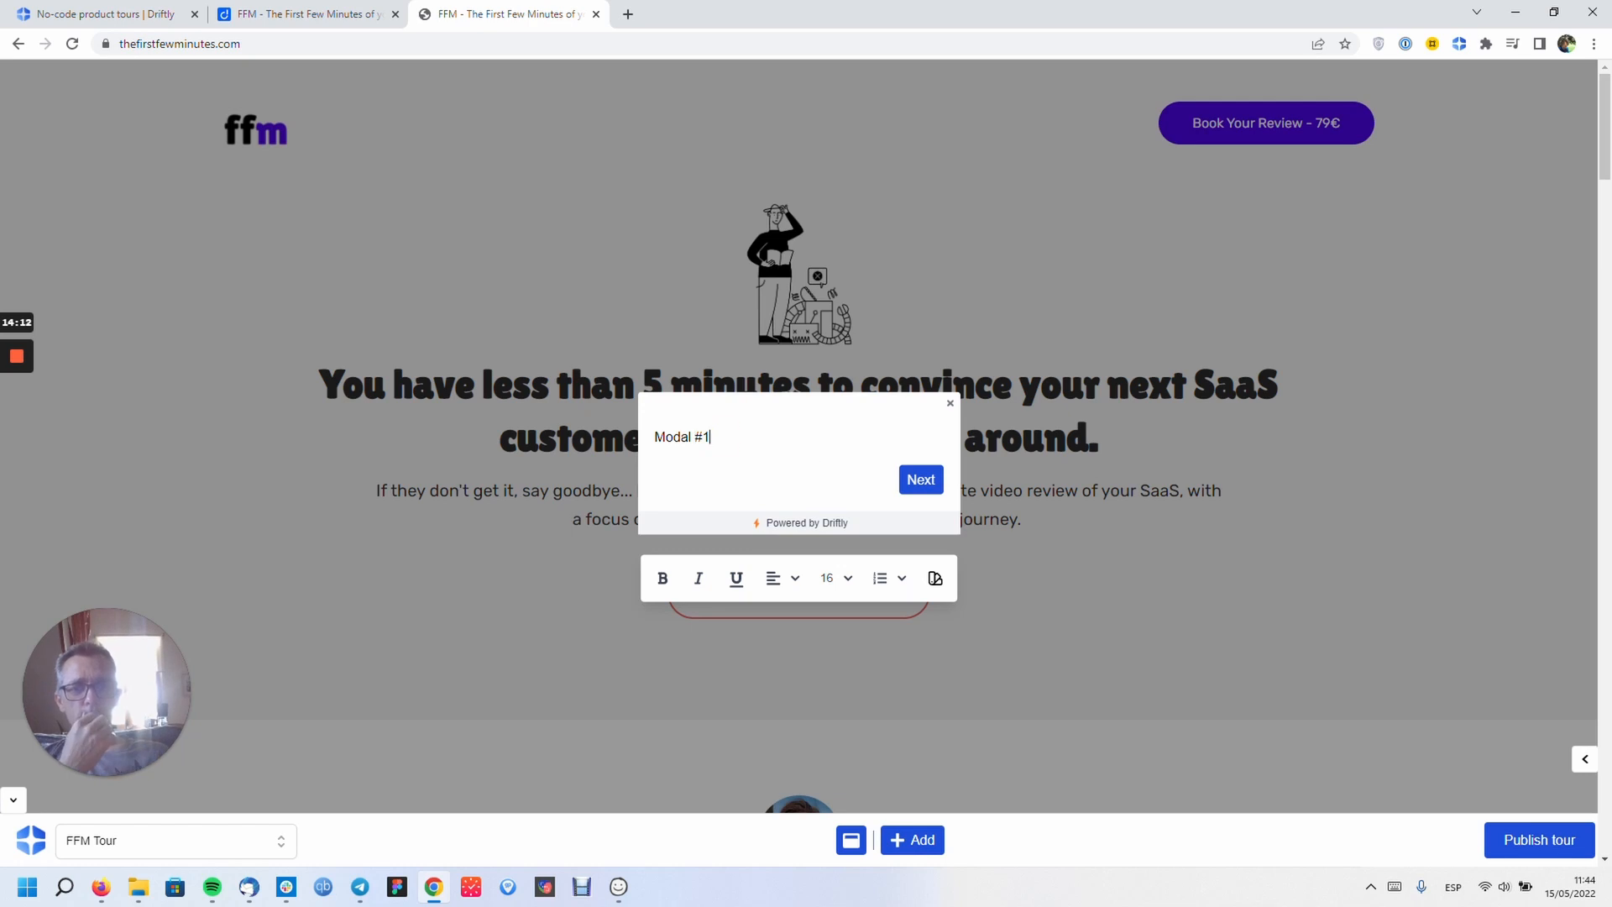
pyautogui.write('hyyy')
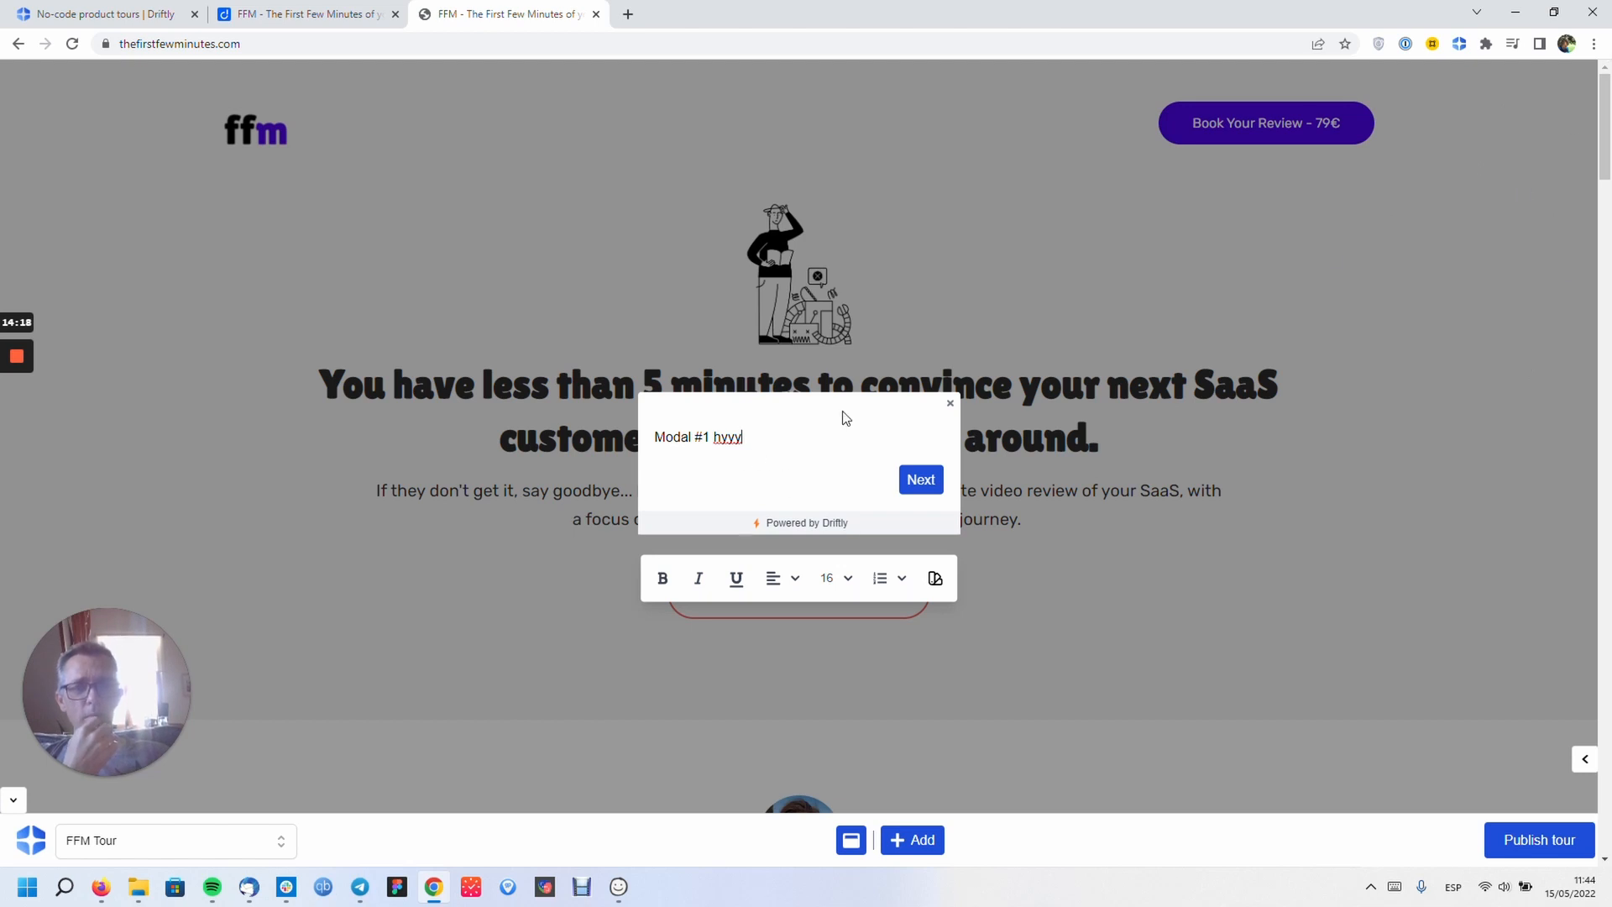
# - Select and then deselect a word in the modal text to bring up the formatting toolbar
pyautogui.click(853, 842)
pyautogui.click(765, 423)
pyautogui.doubleClick(727, 436)
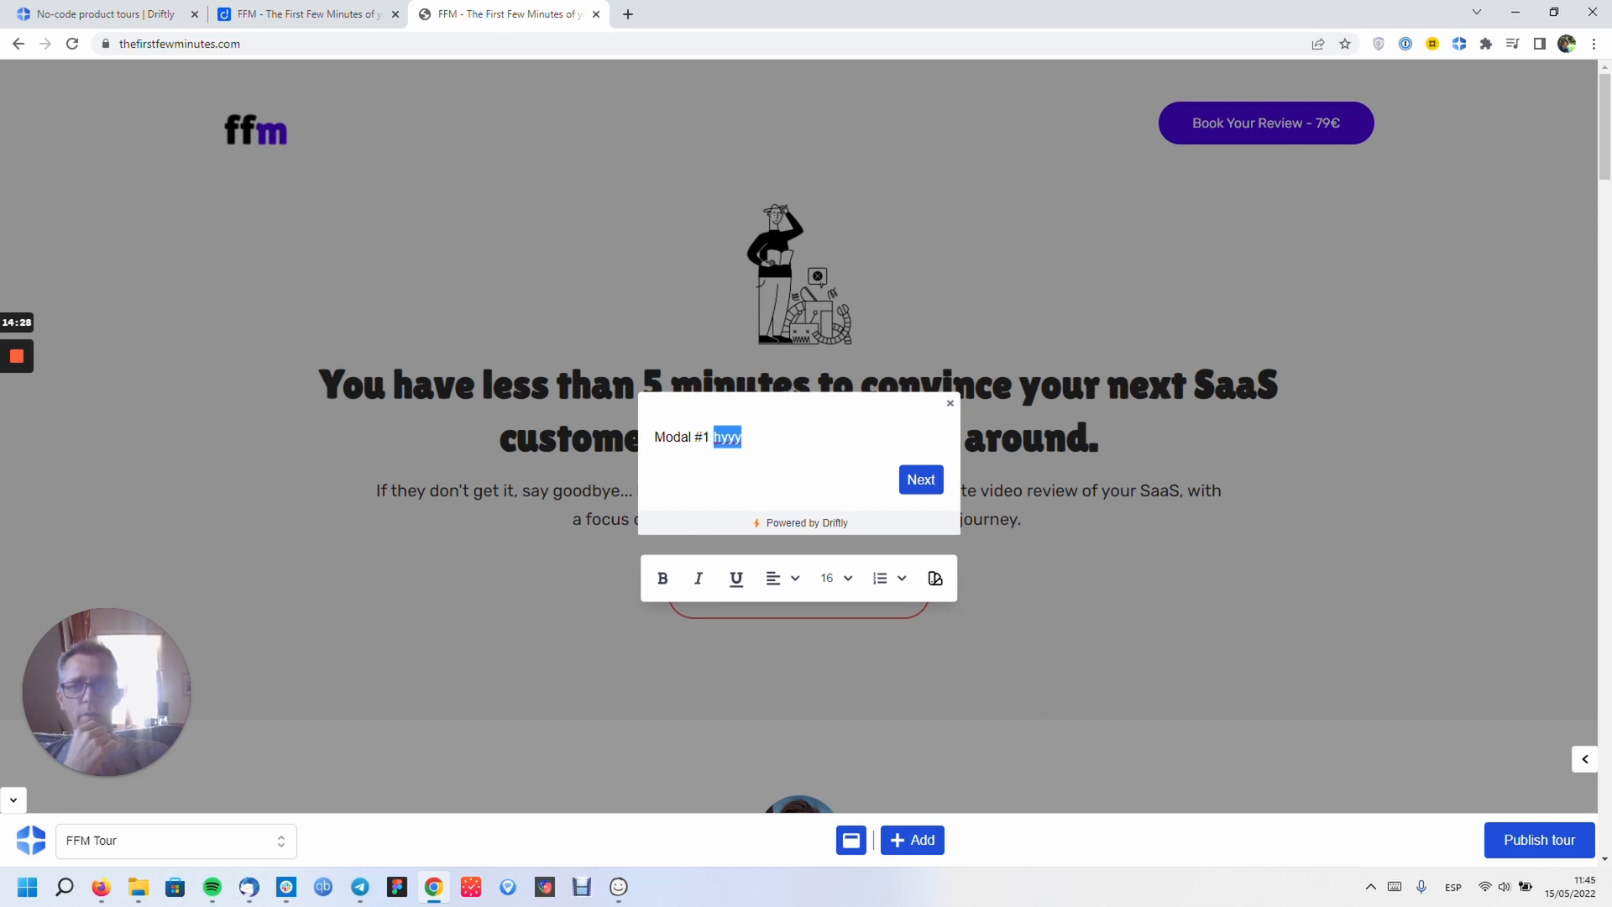
pyautogui.click(762, 450)
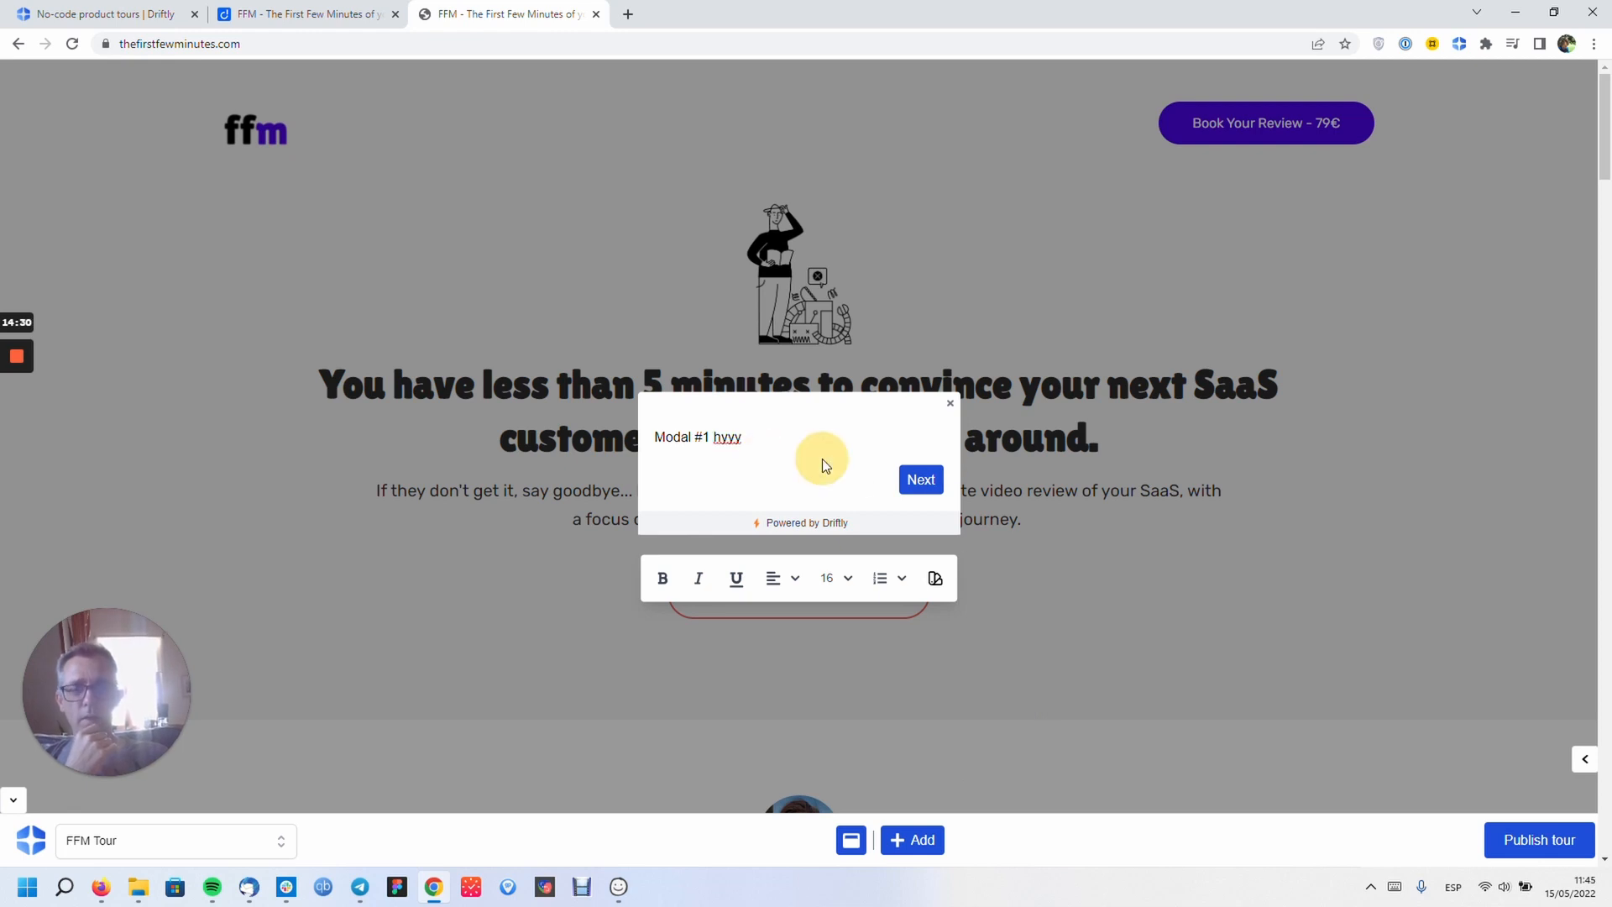
pyautogui.click(733, 445)
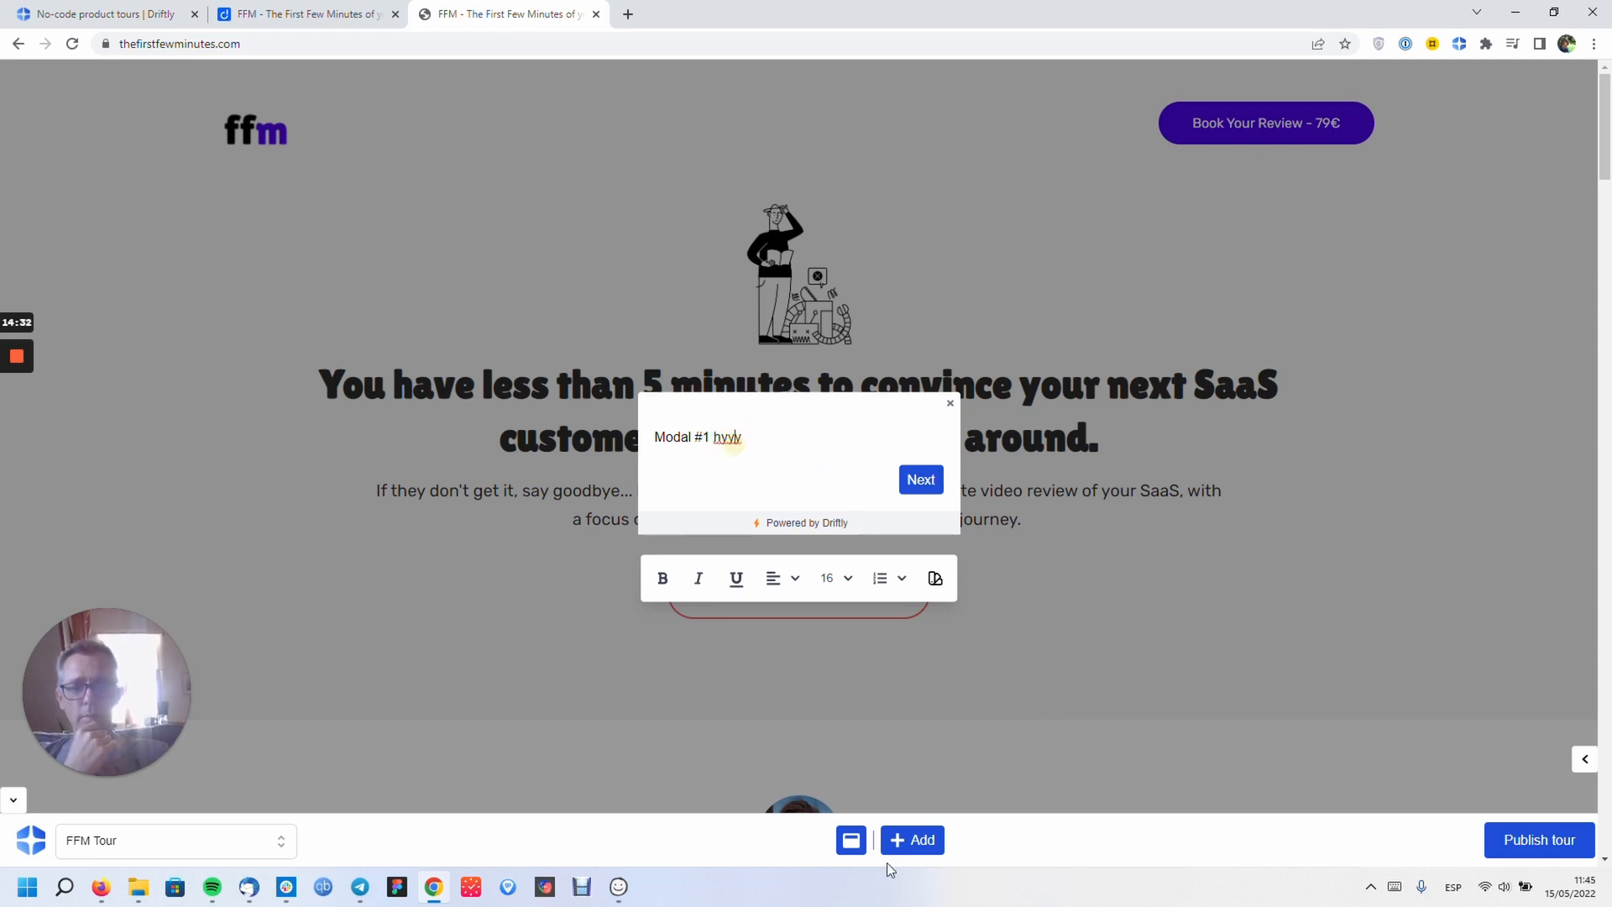
pyautogui.click(849, 841)
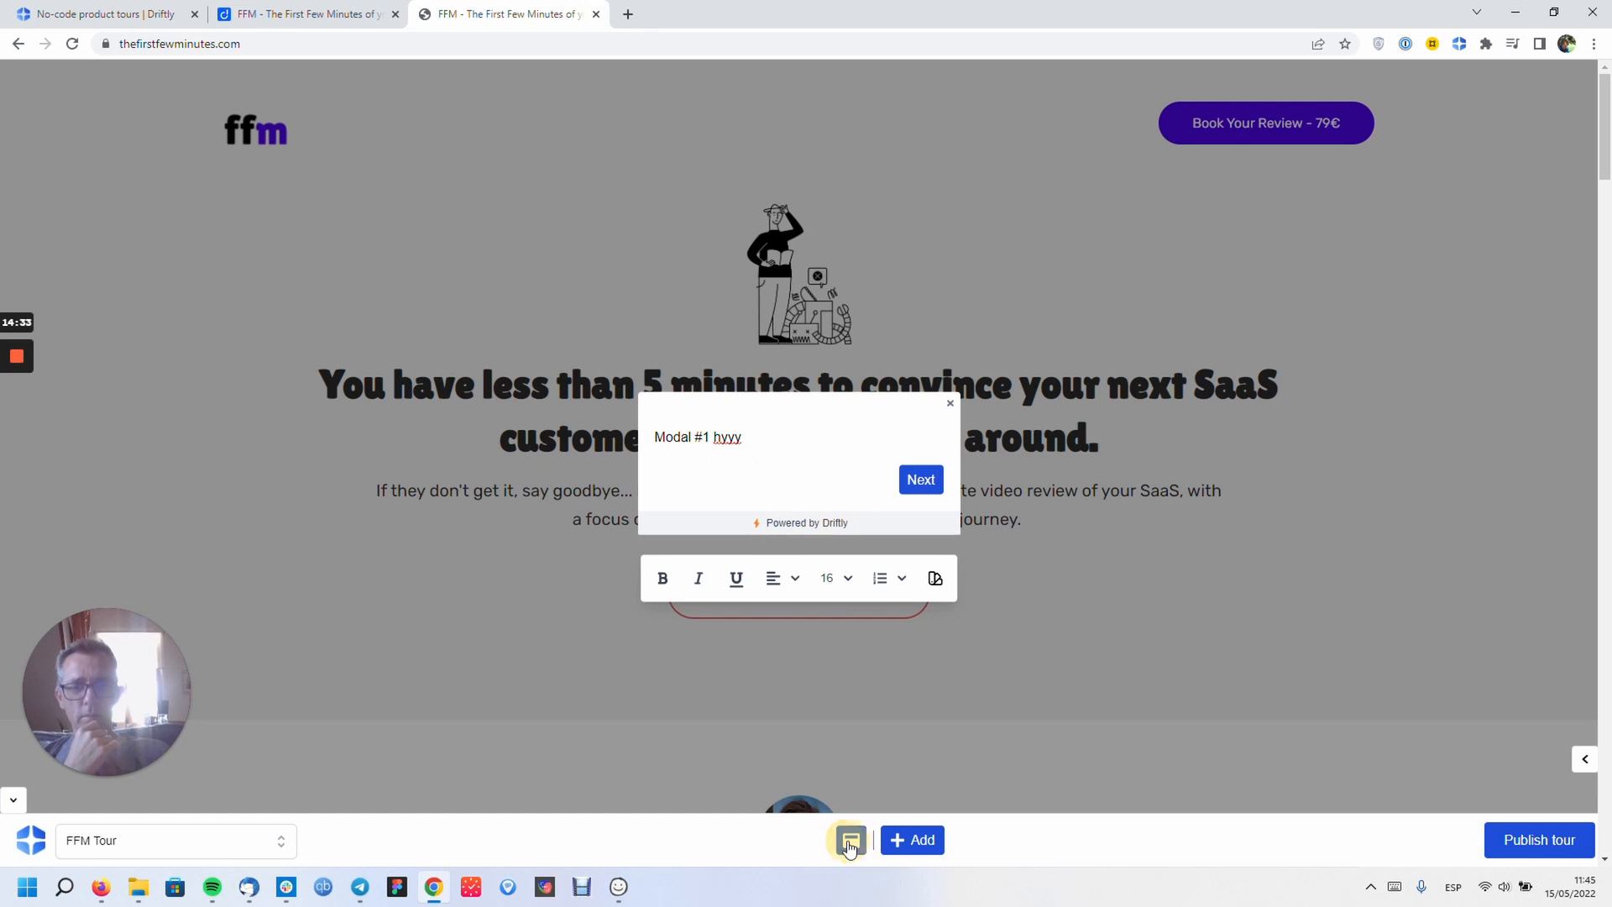
# - Add a new Modal step from the step-type menu
pyautogui.click(921, 841)
pyautogui.click(898, 752)
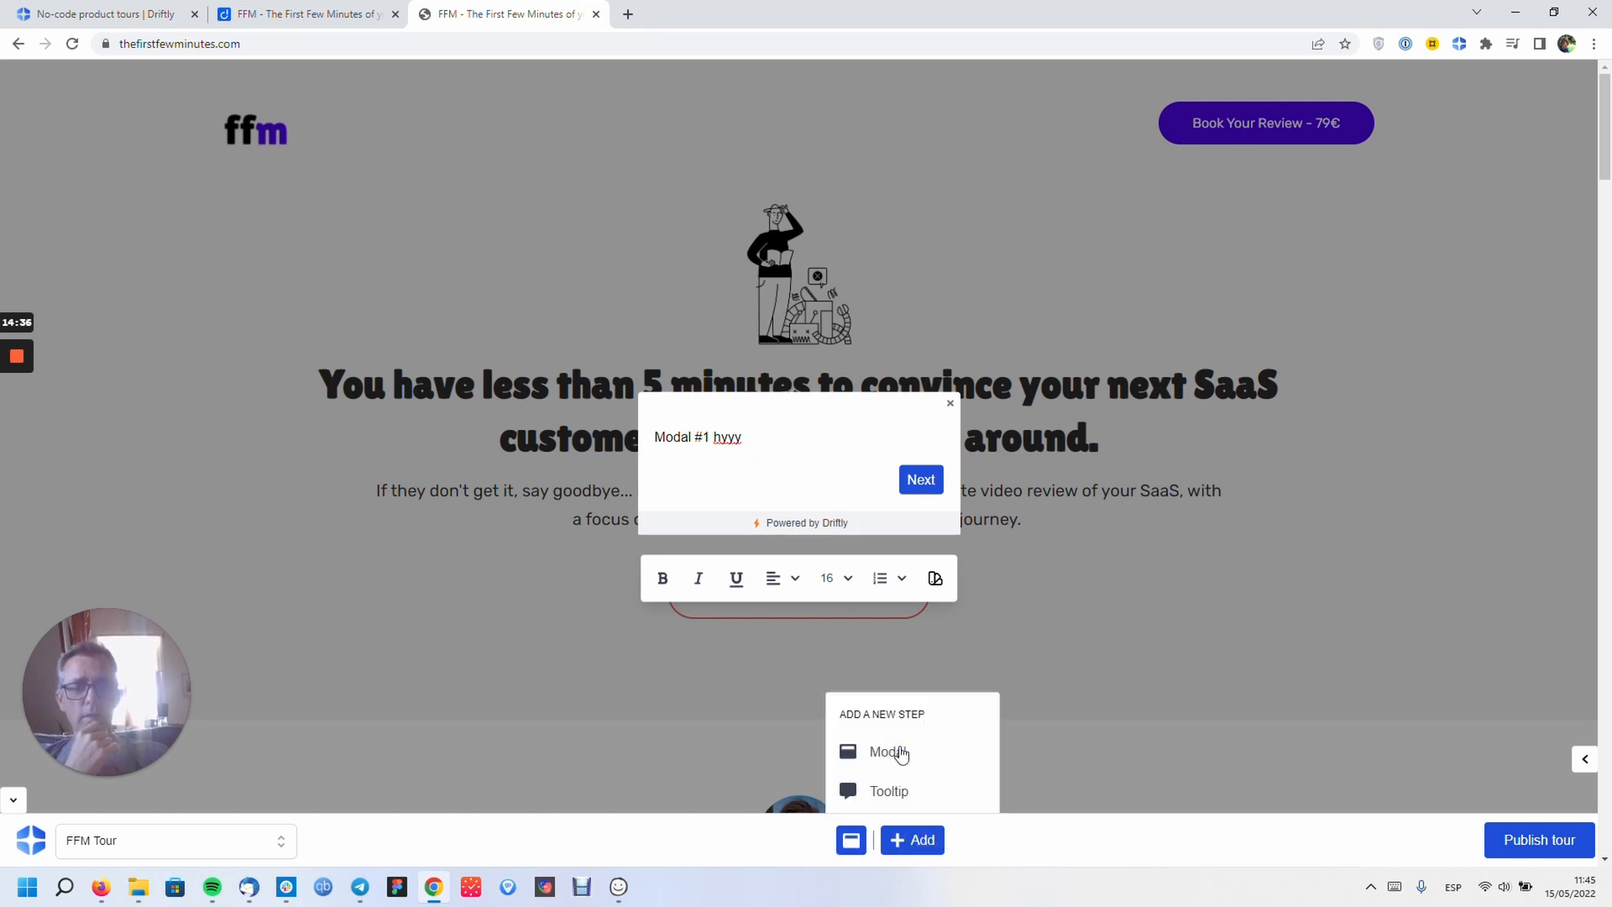
pyautogui.click(818, 425)
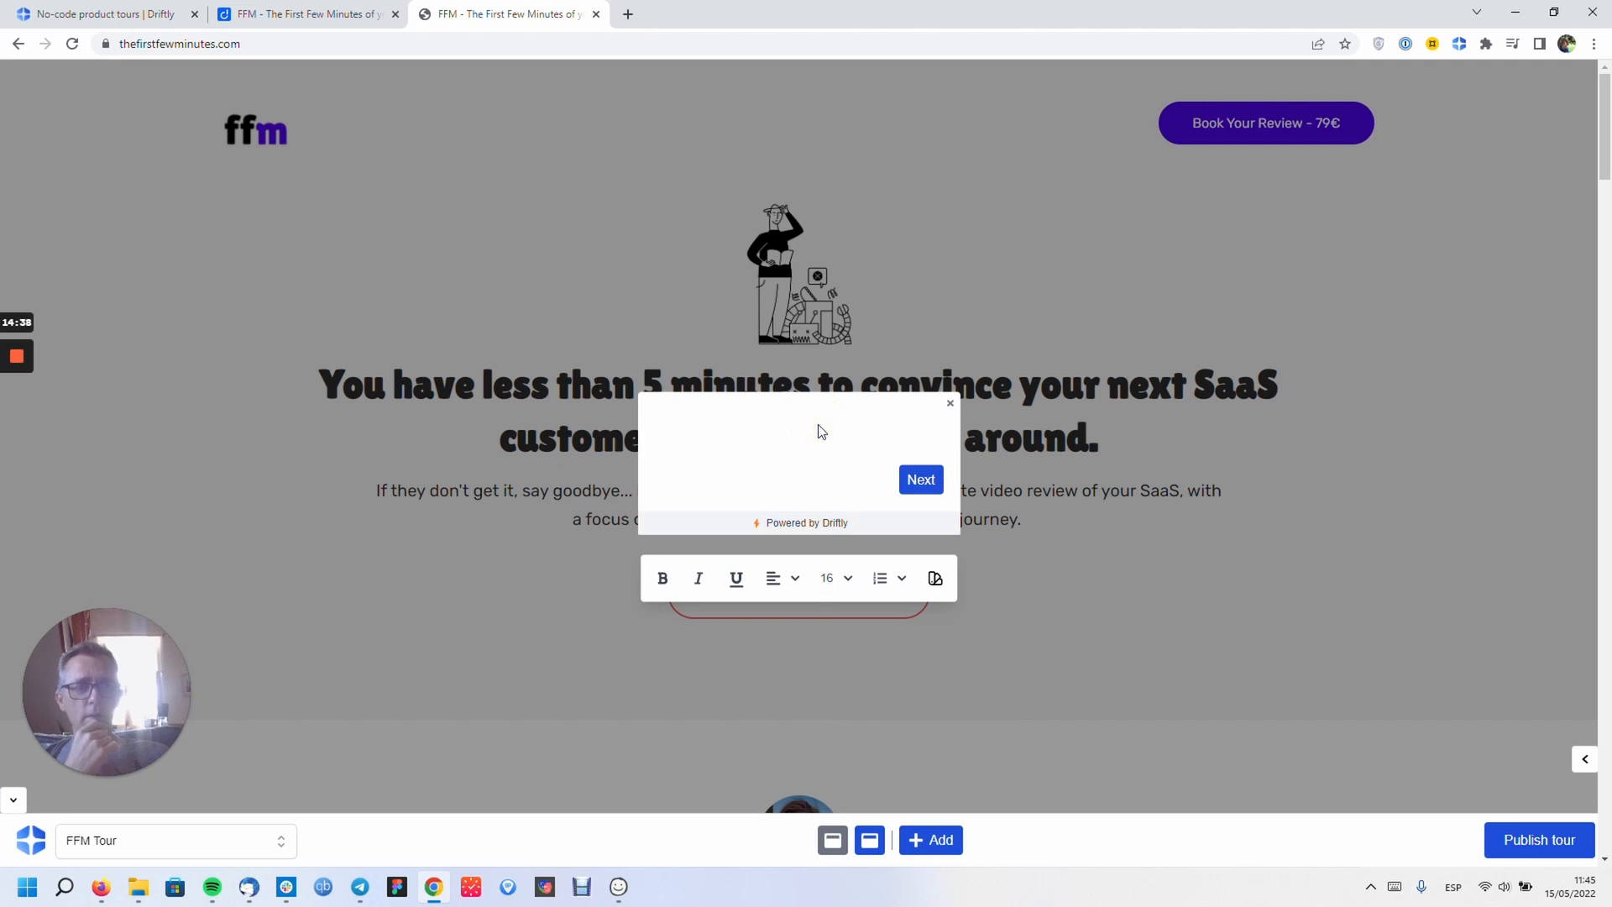
# - Toggle the Edit Step settings panel repeatedly, click into the new modal's text, and reopen the settings
pyautogui.click(1582, 760)
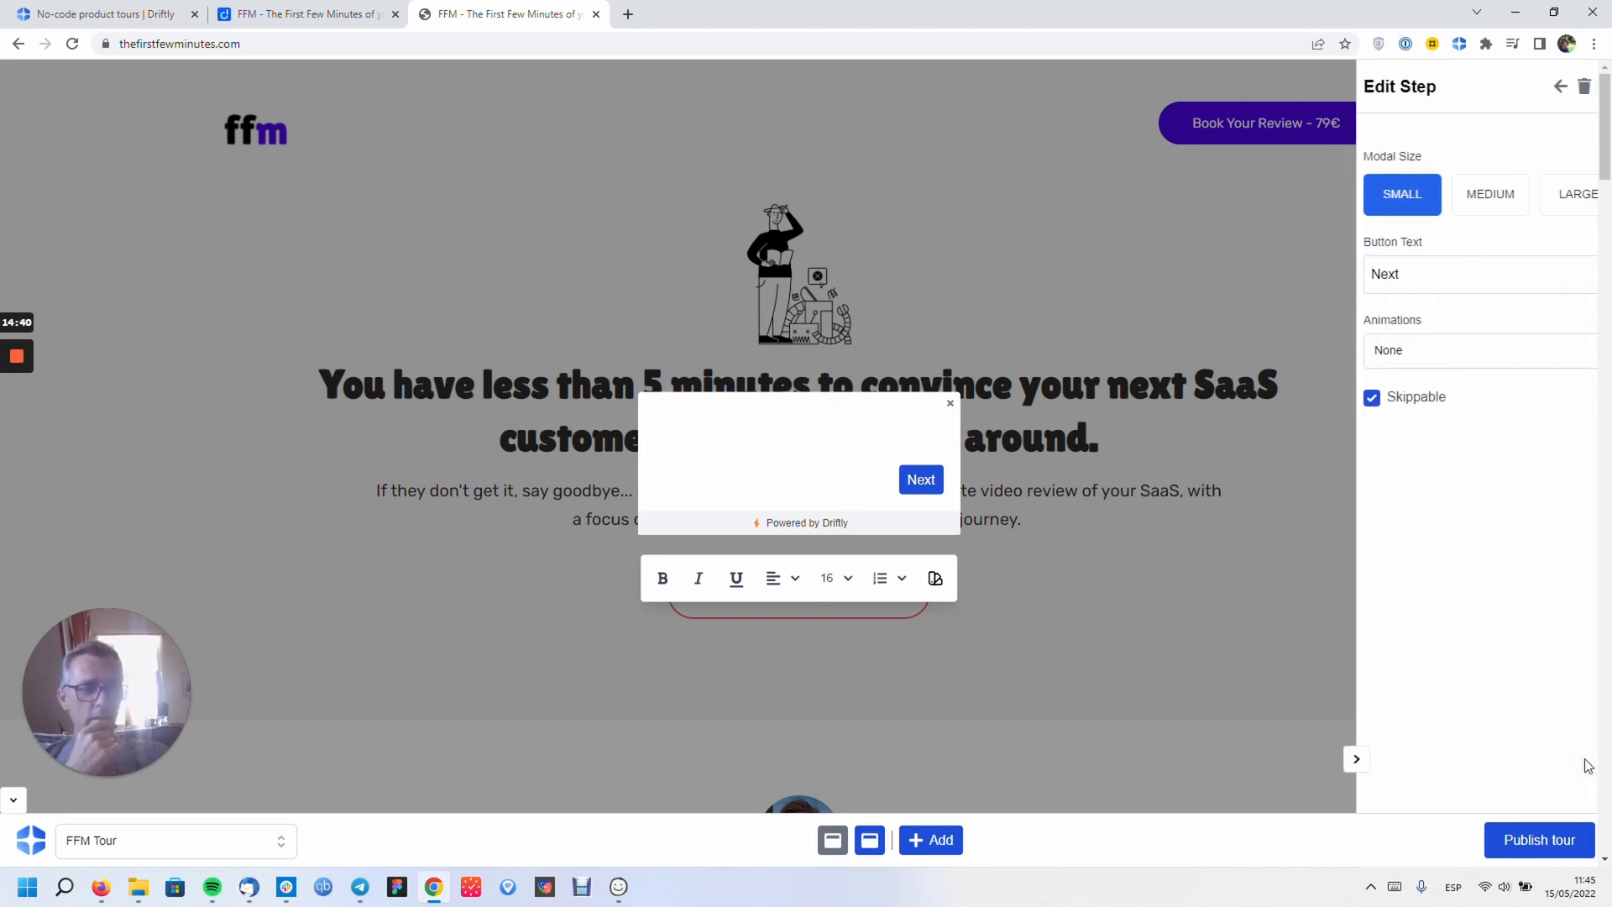
pyautogui.click(1331, 761)
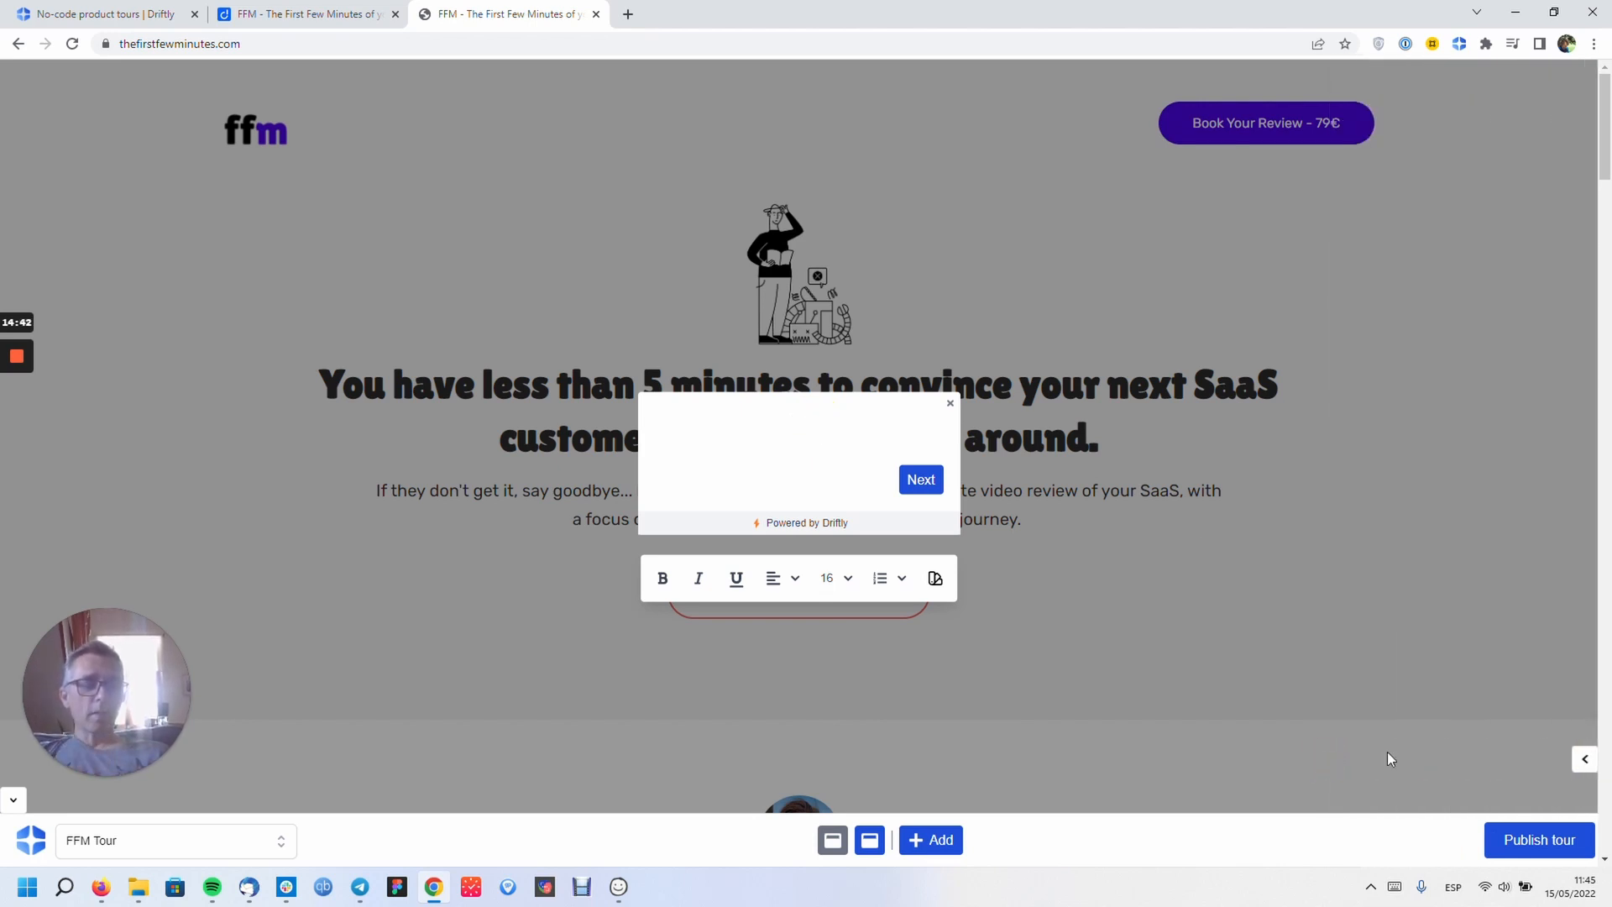
pyautogui.click(1584, 760)
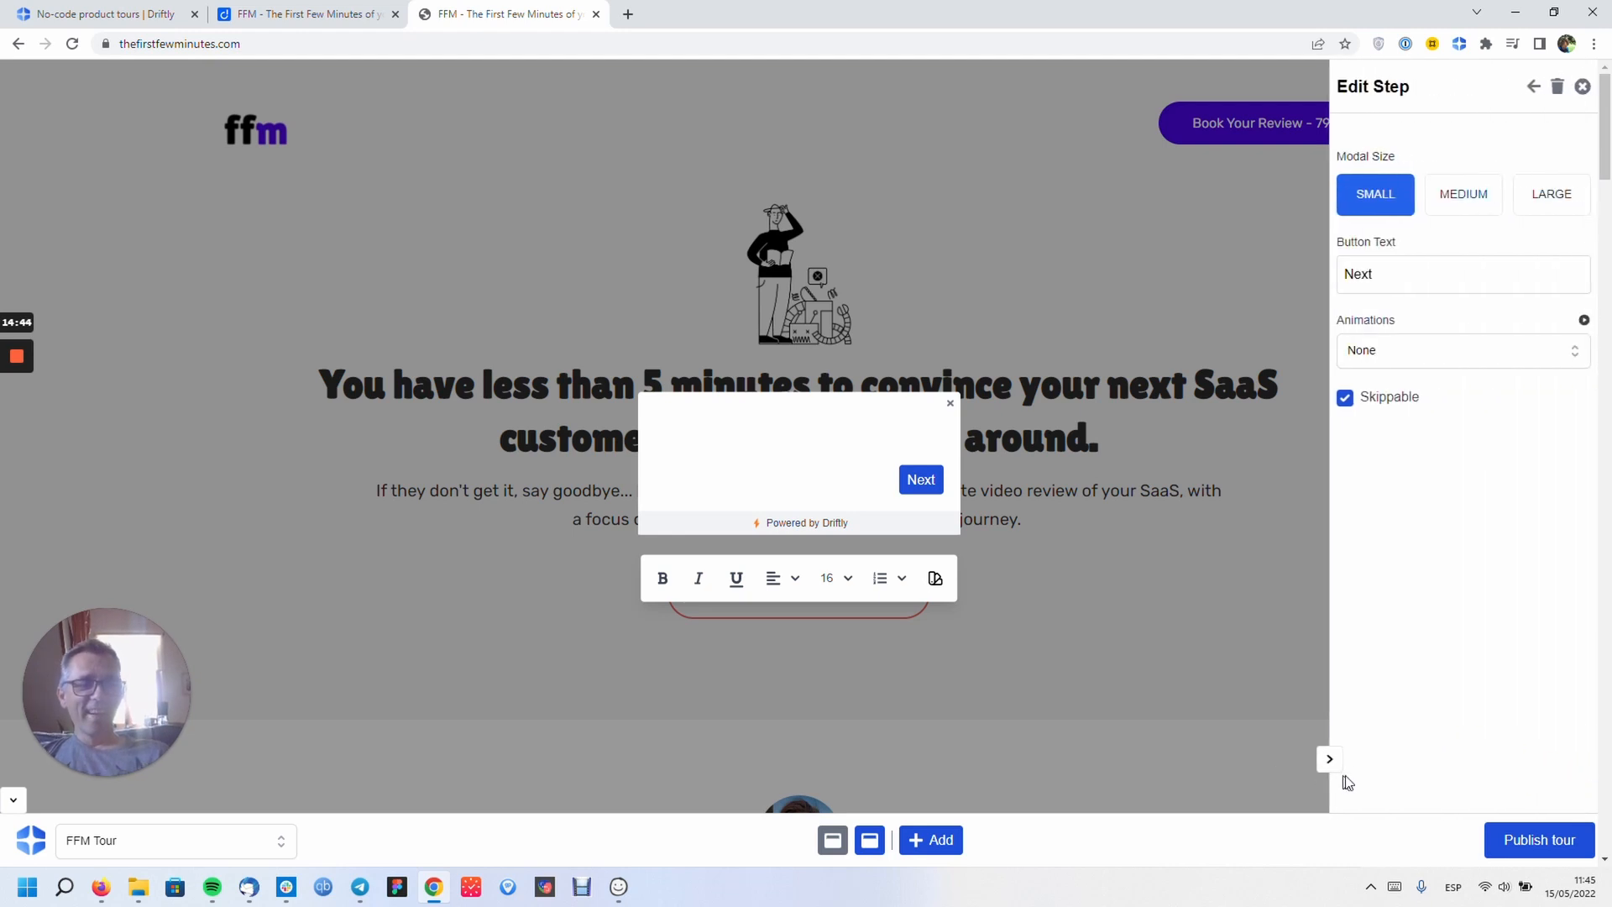
pyautogui.click(1330, 760)
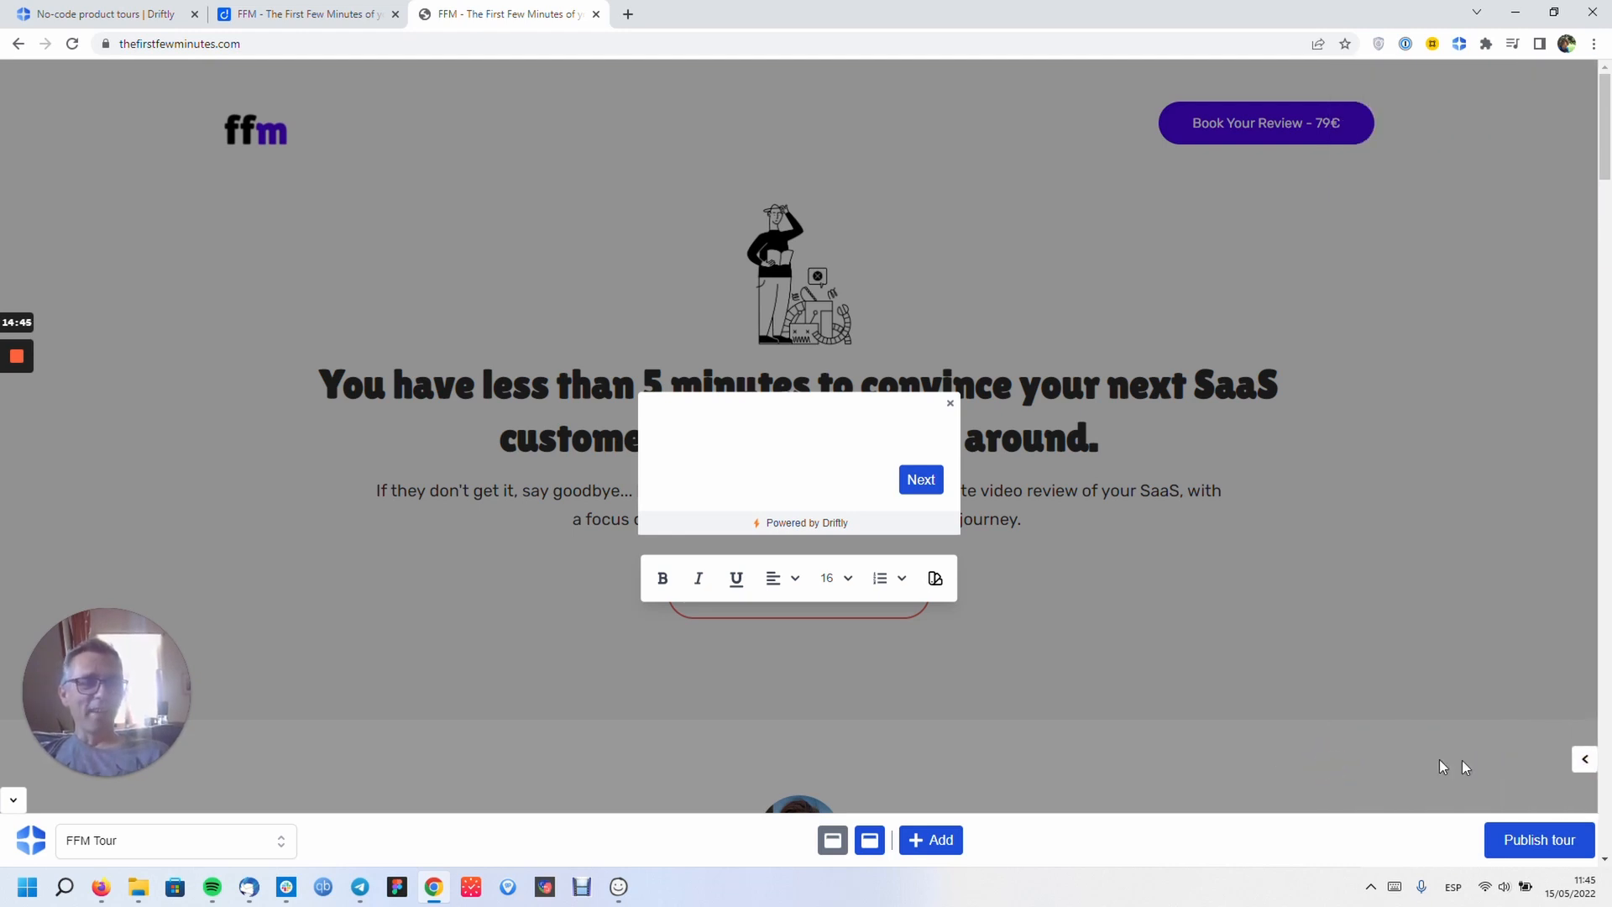
pyautogui.click(1583, 762)
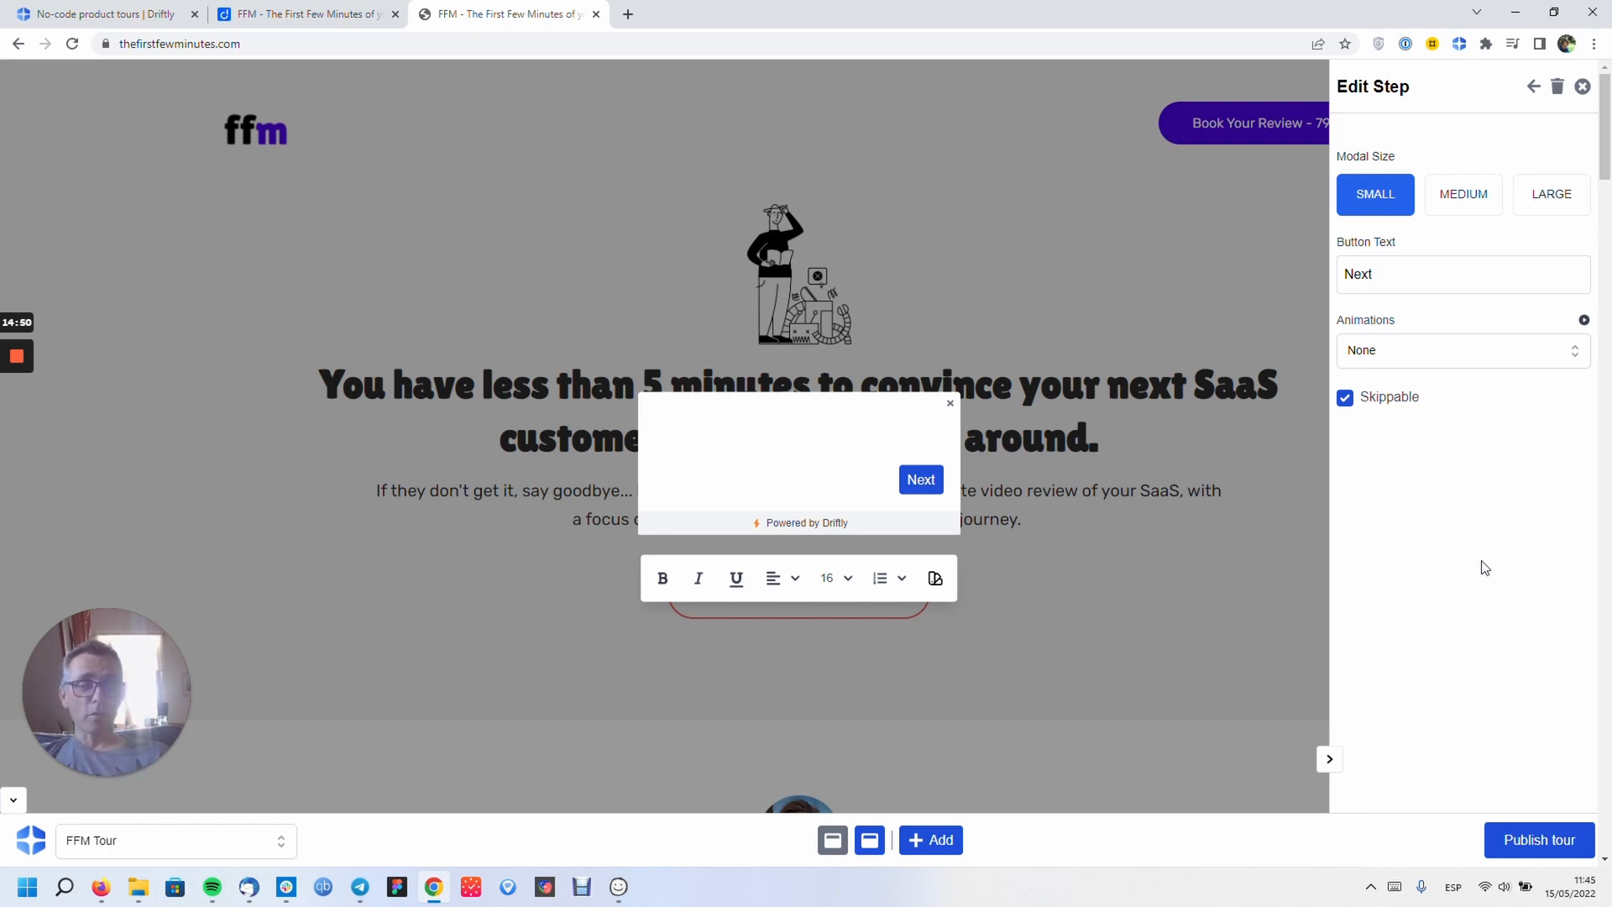
pyautogui.click(1331, 760)
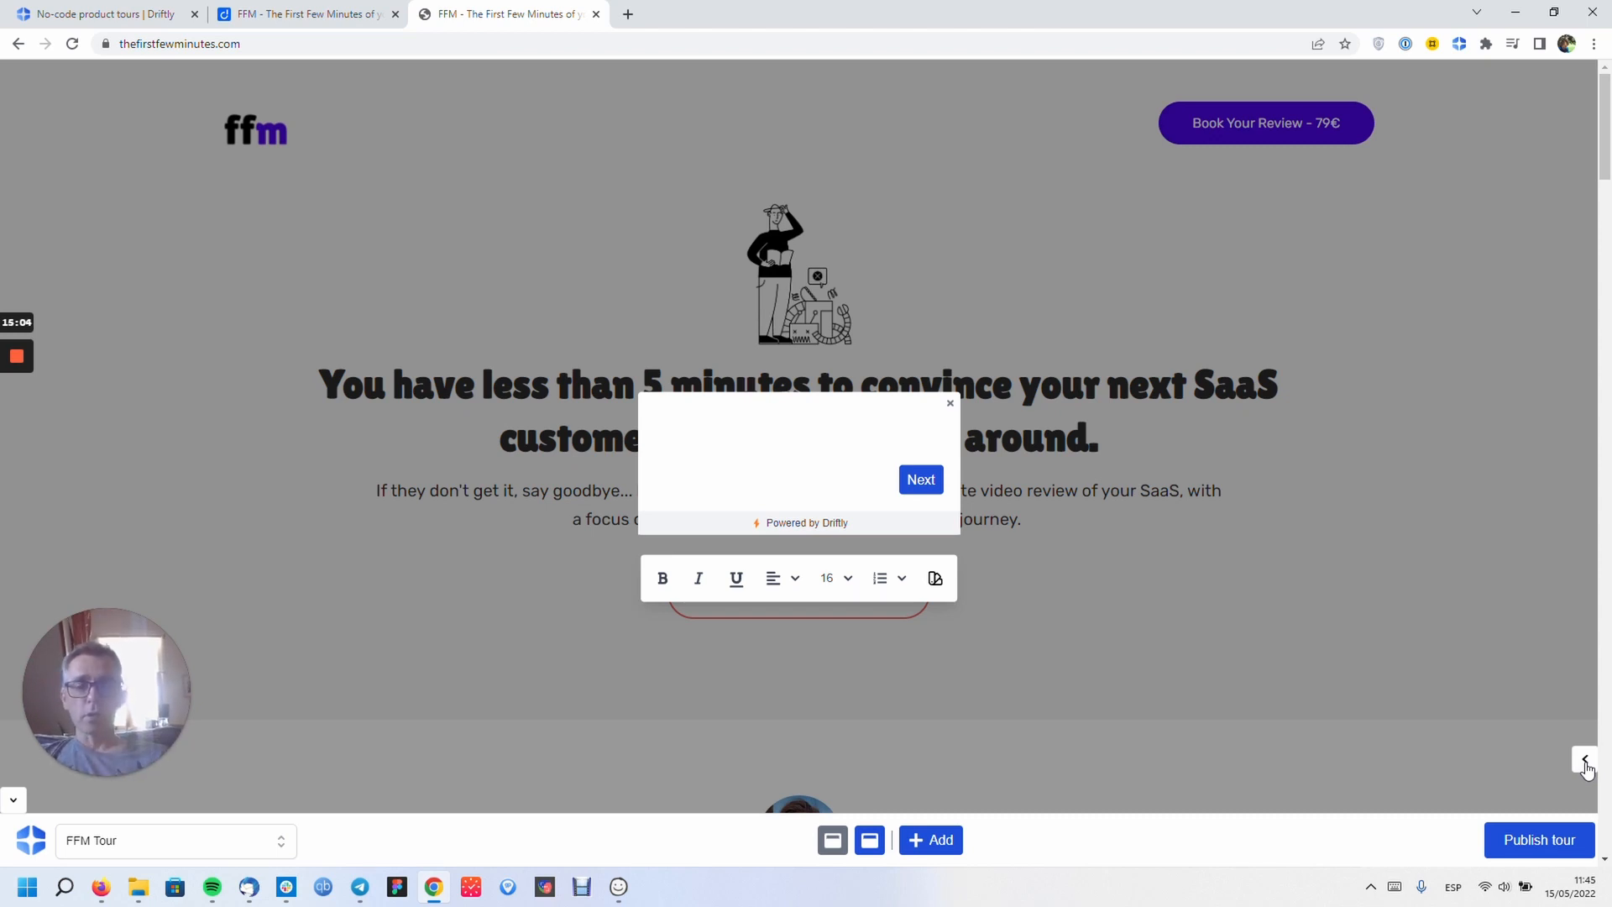
pyautogui.click(867, 445)
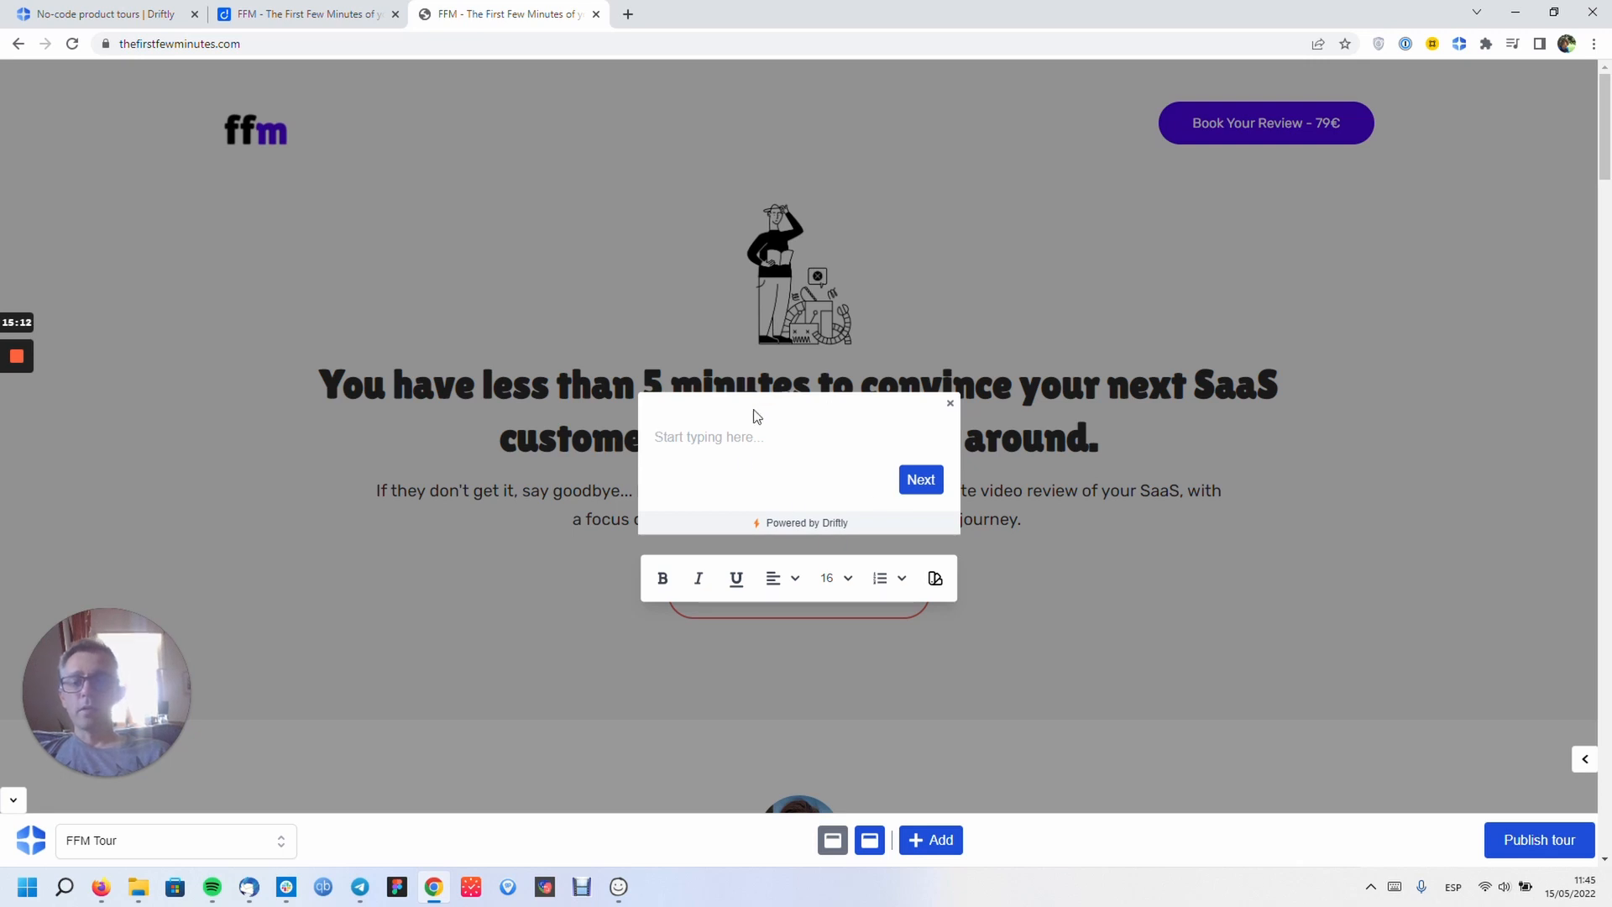
pyautogui.click(1584, 759)
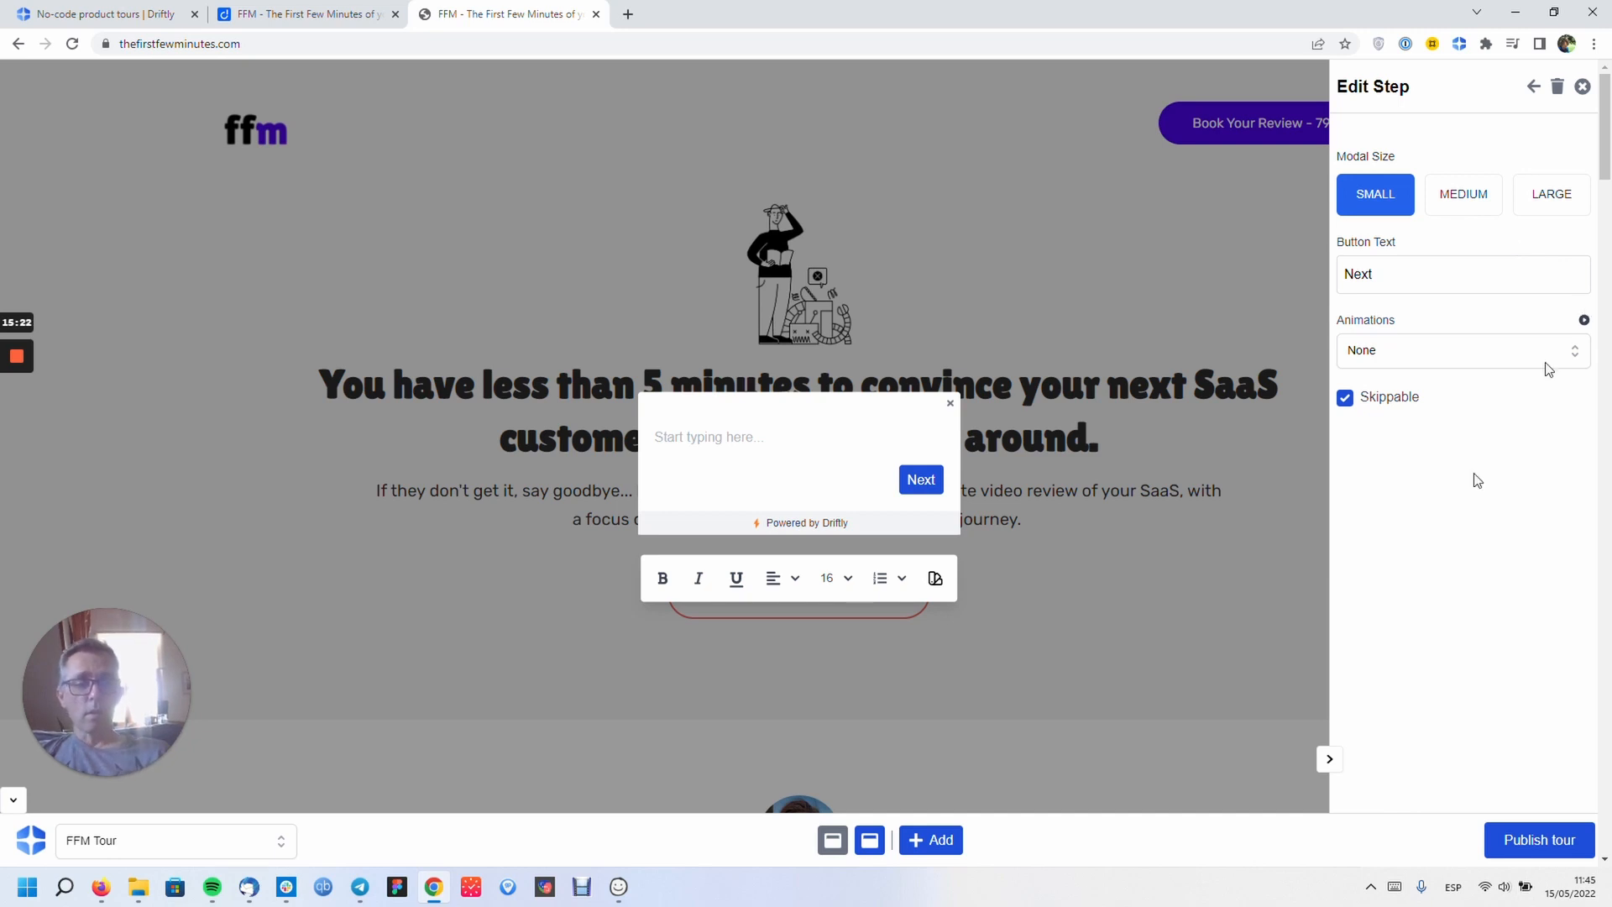
# - Toggle the step settings panel and click into the second modal's body
pyautogui.click(1329, 761)
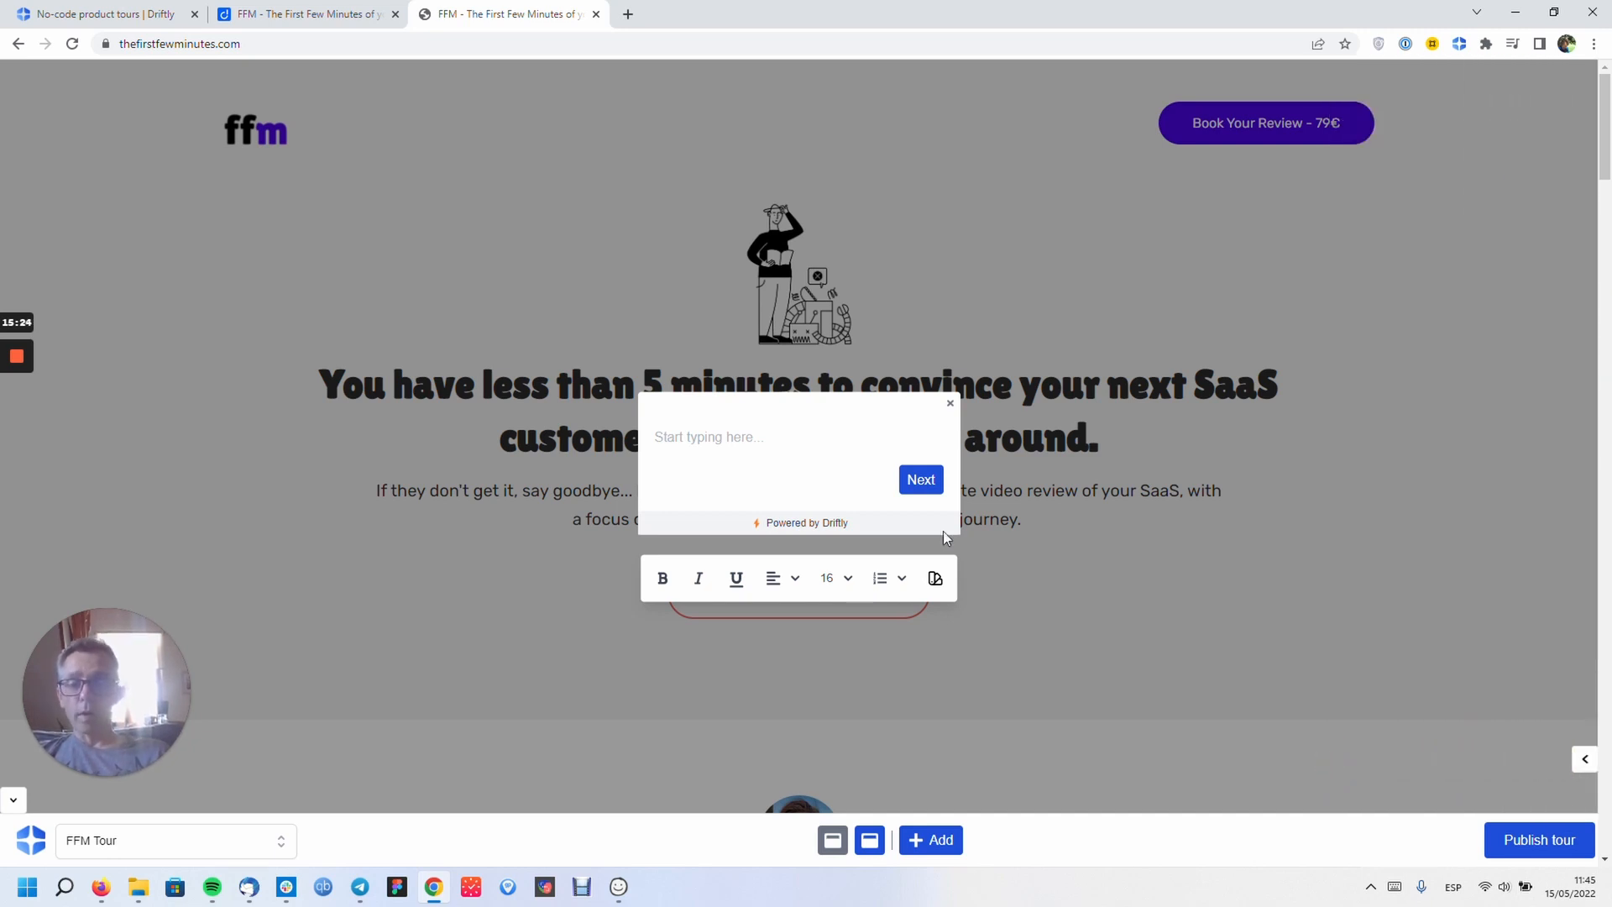
pyautogui.click(1584, 759)
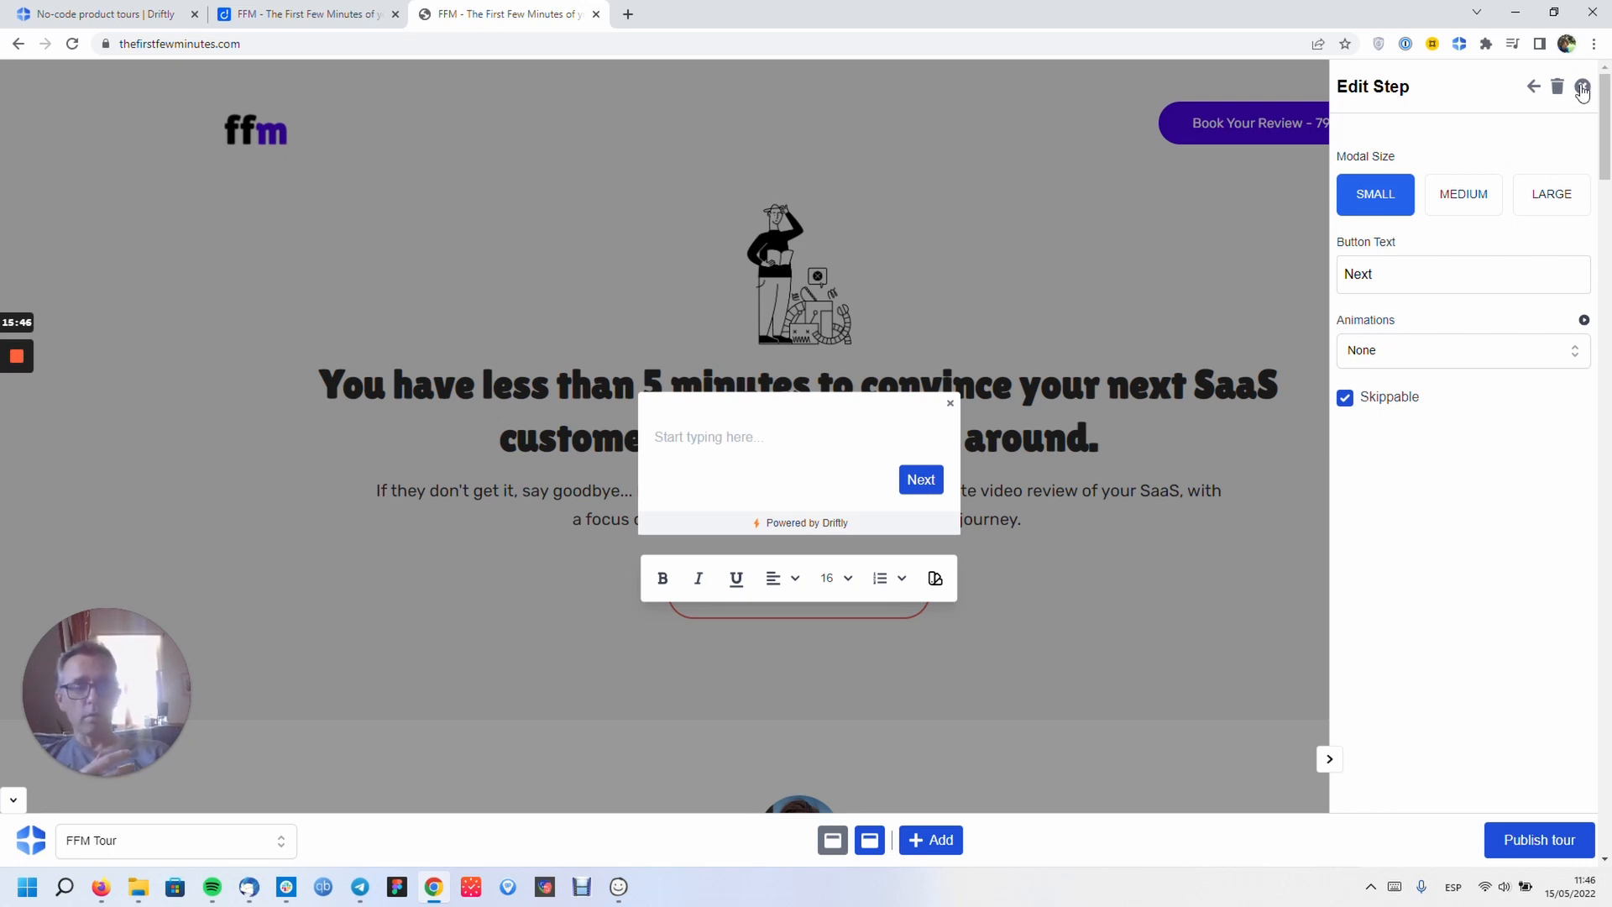
pyautogui.click(1330, 759)
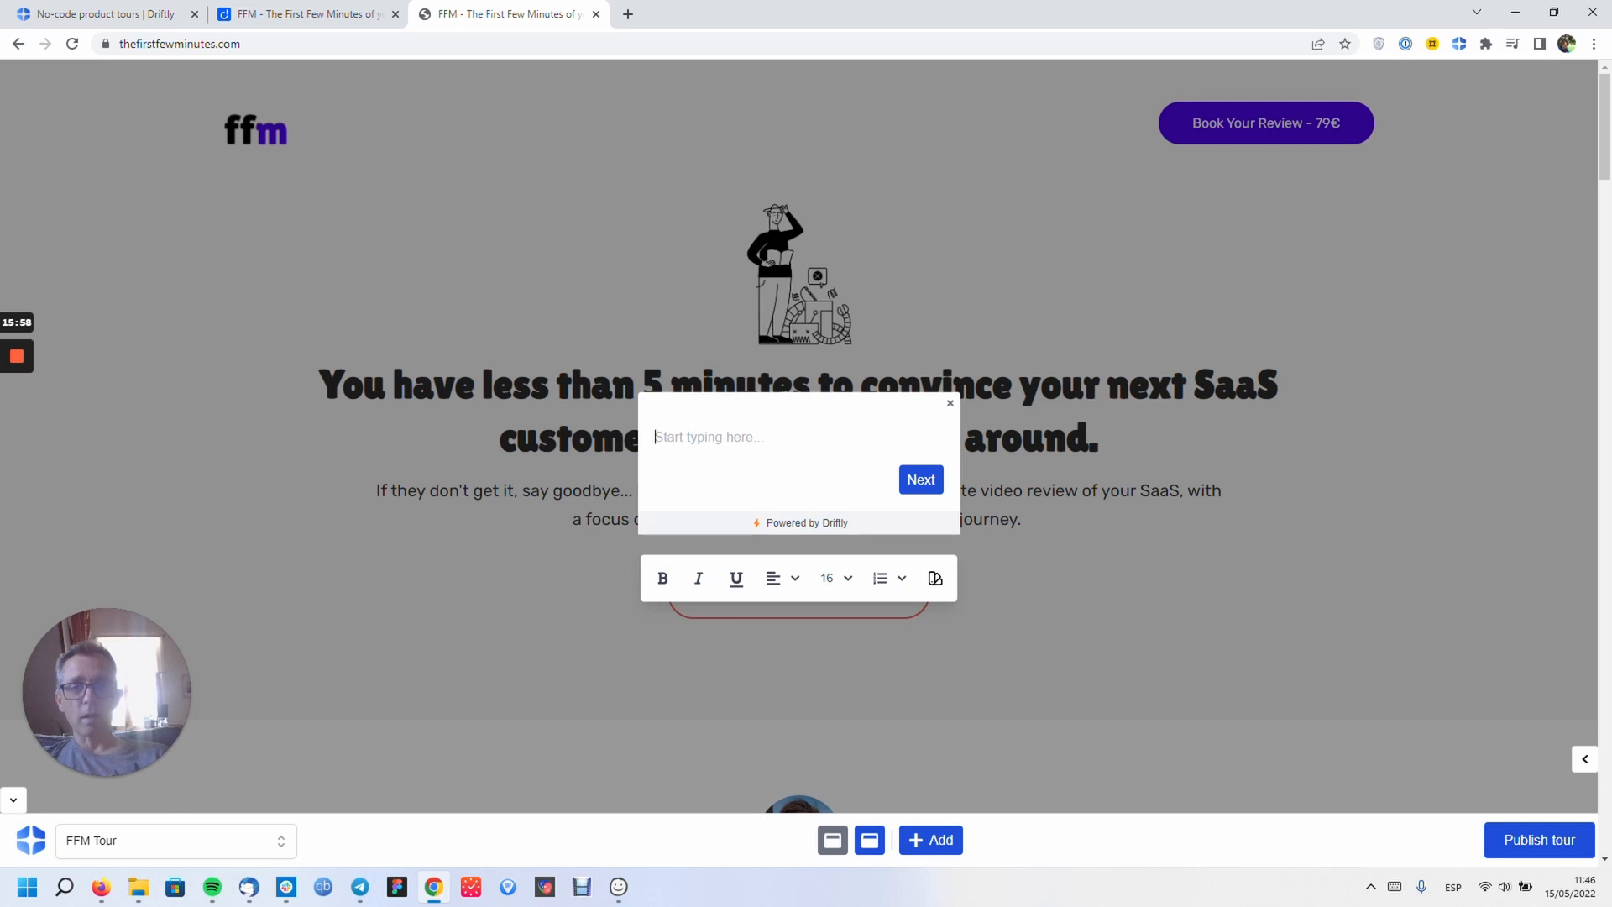
pyautogui.click(741, 444)
pyautogui.click(740, 443)
pyautogui.click(1594, 768)
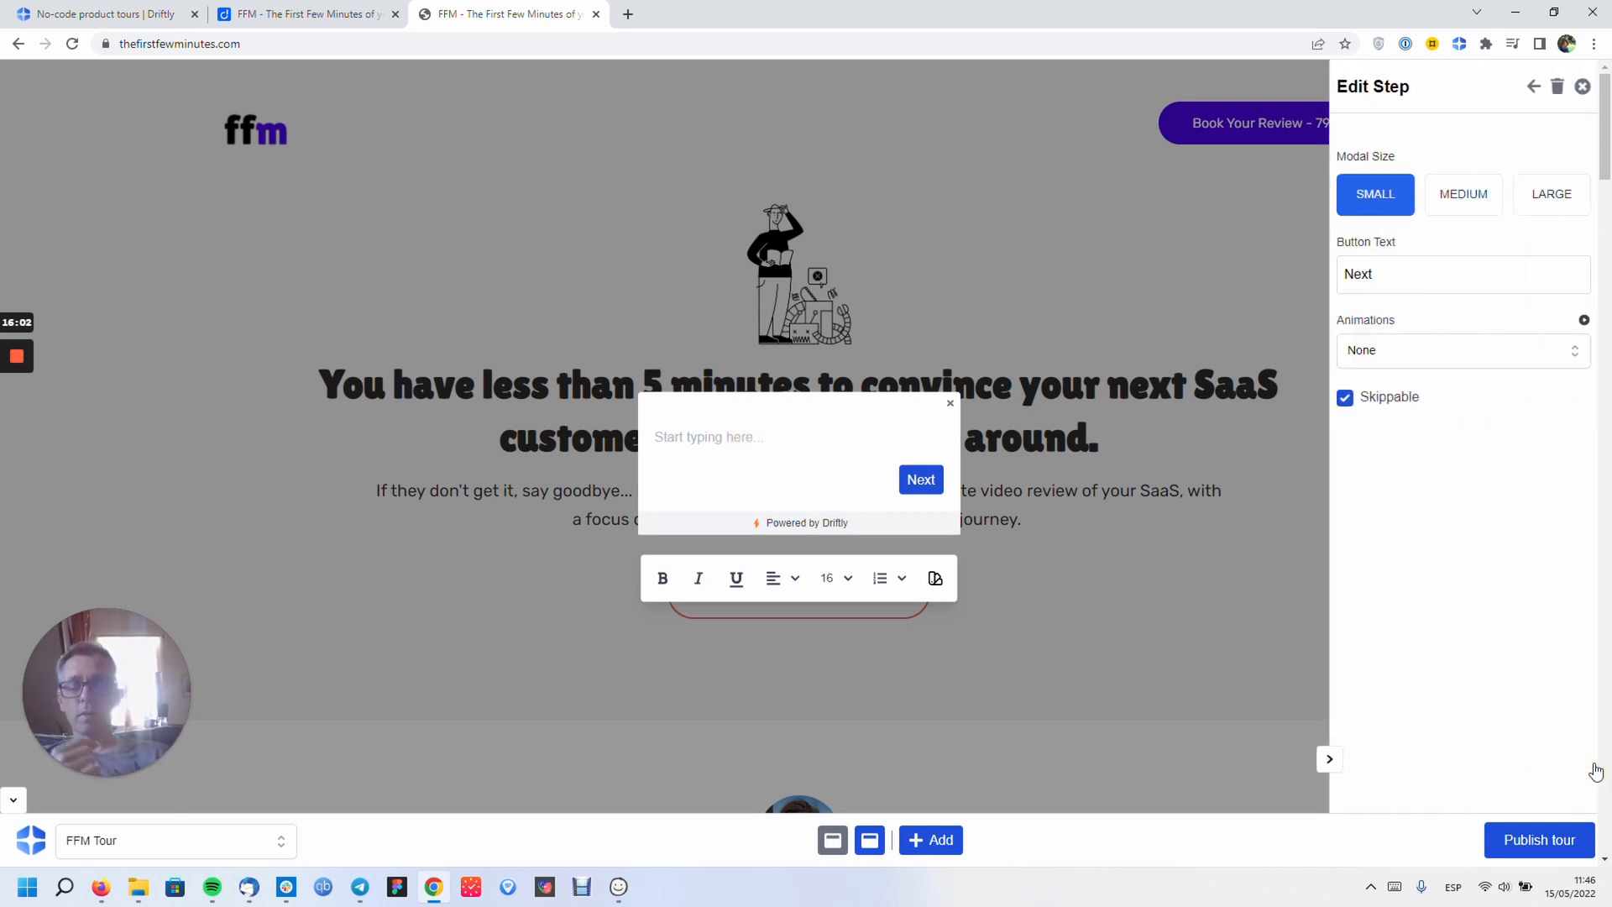
# - Type 'Modal 2' into the modal and make the word 'Modal' bold
pyautogui.click(722, 424)
pyautogui.write('Modal ')
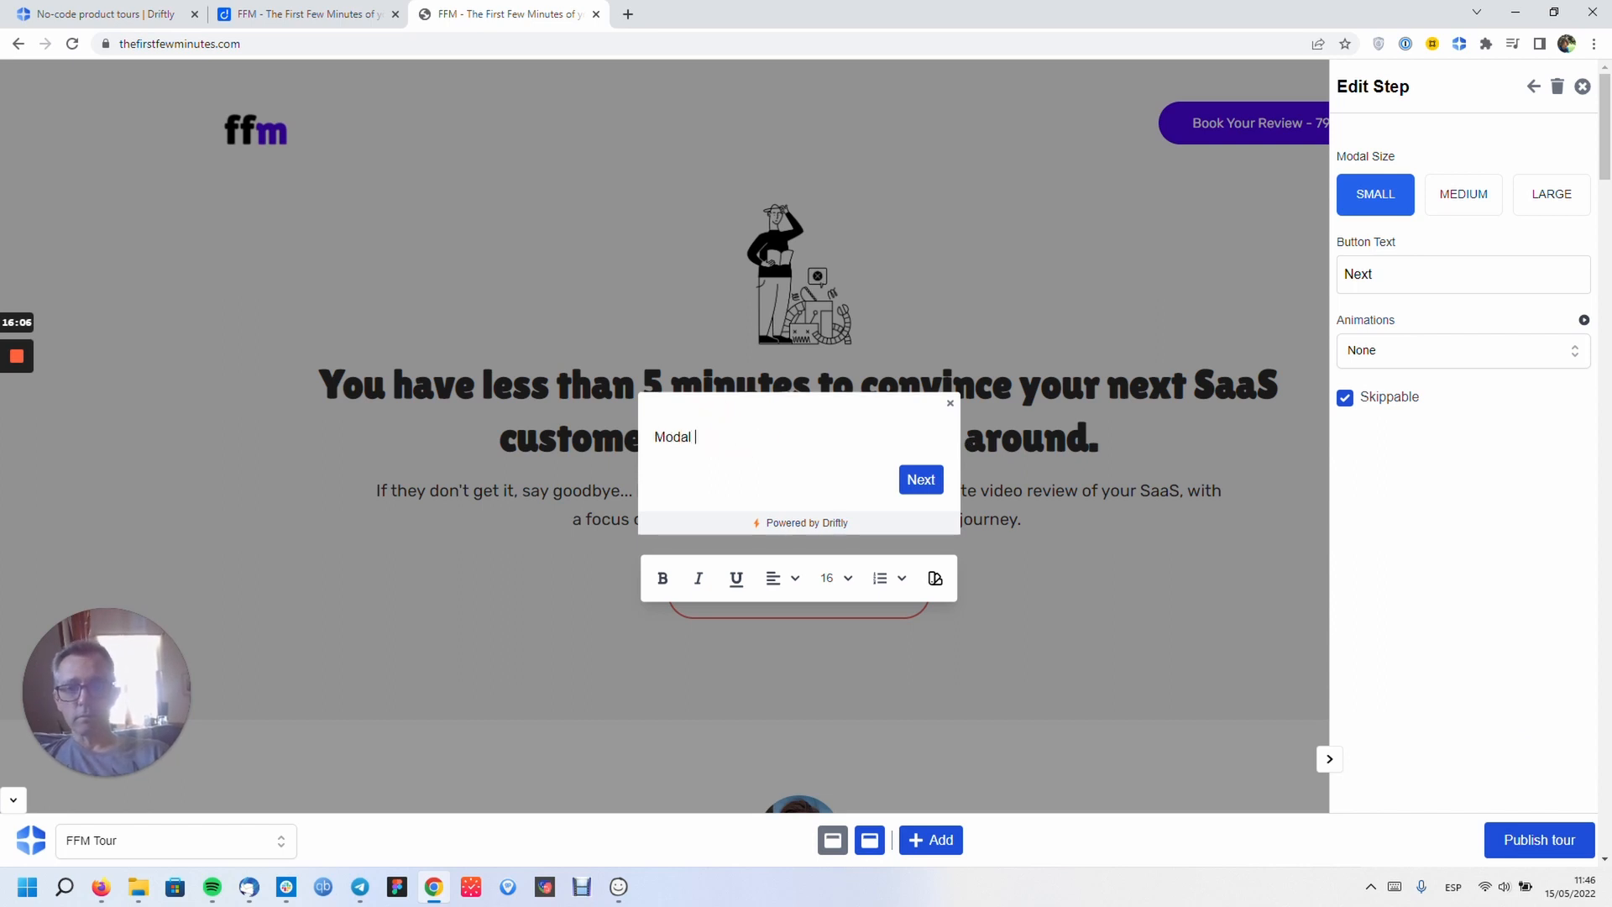
pyautogui.write('2')
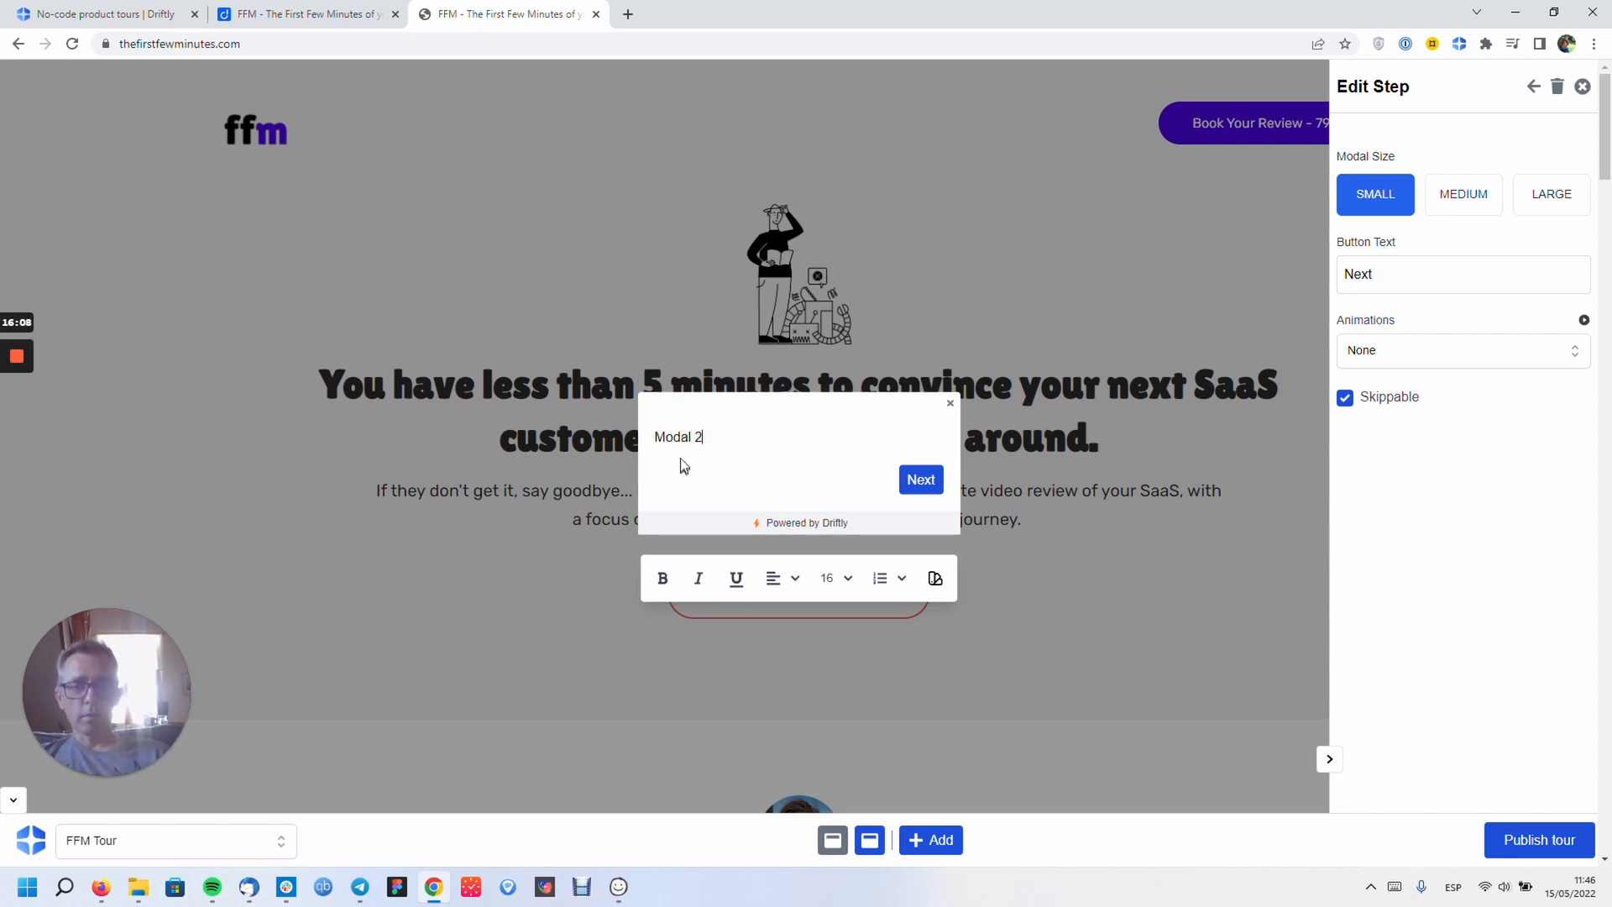
pyautogui.doubleClick(676, 441)
pyautogui.click(660, 584)
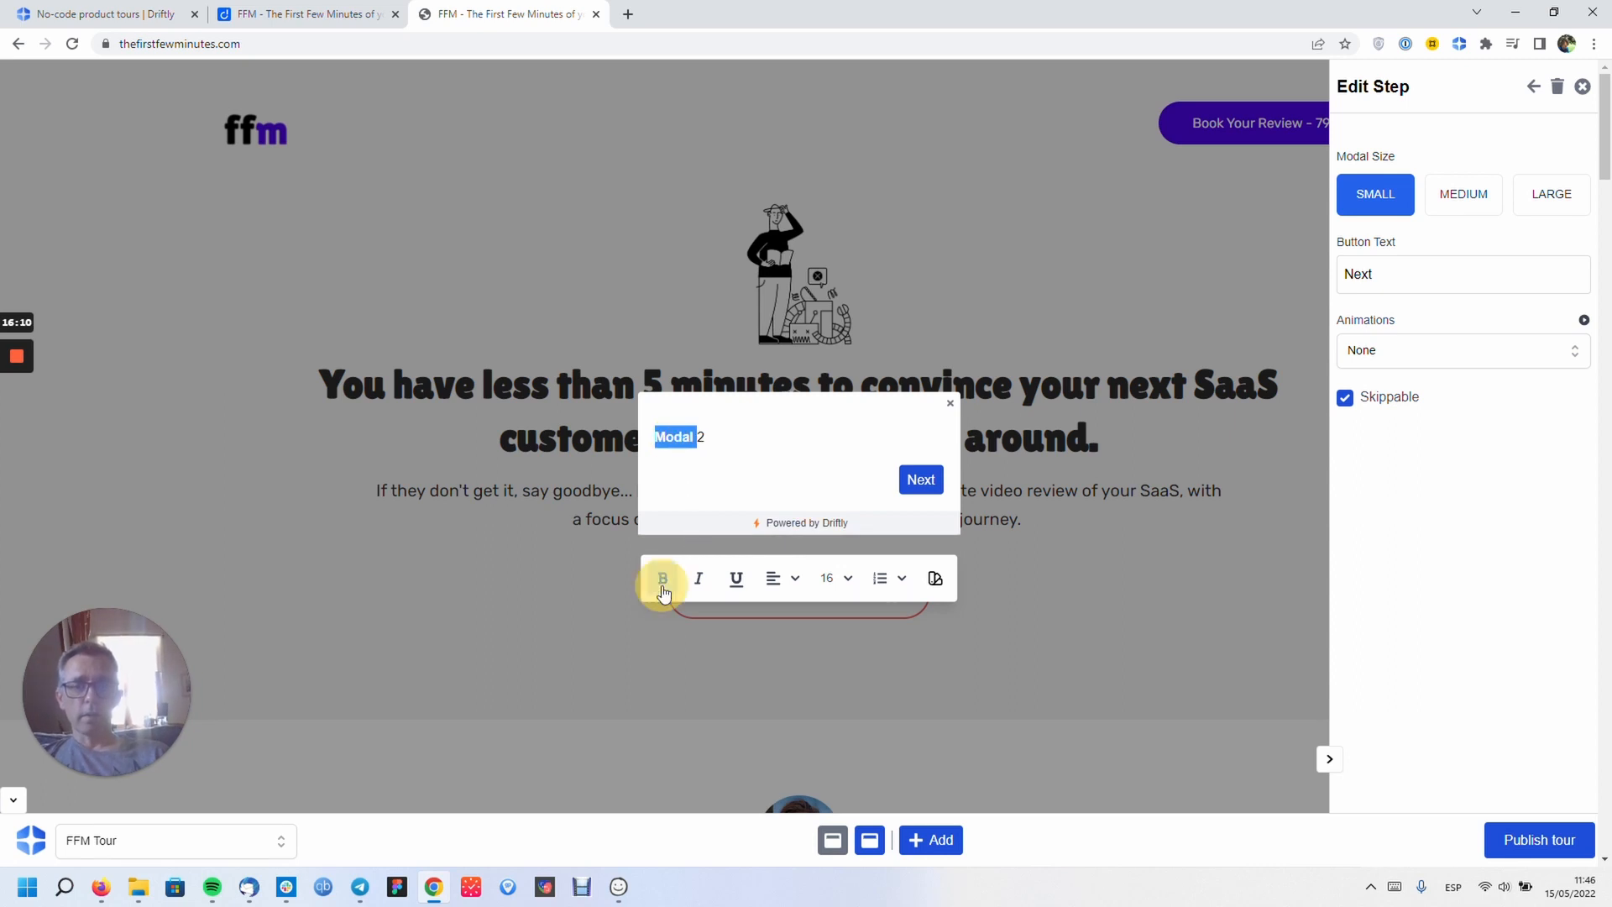
pyautogui.click(805, 458)
pyautogui.click(950, 856)
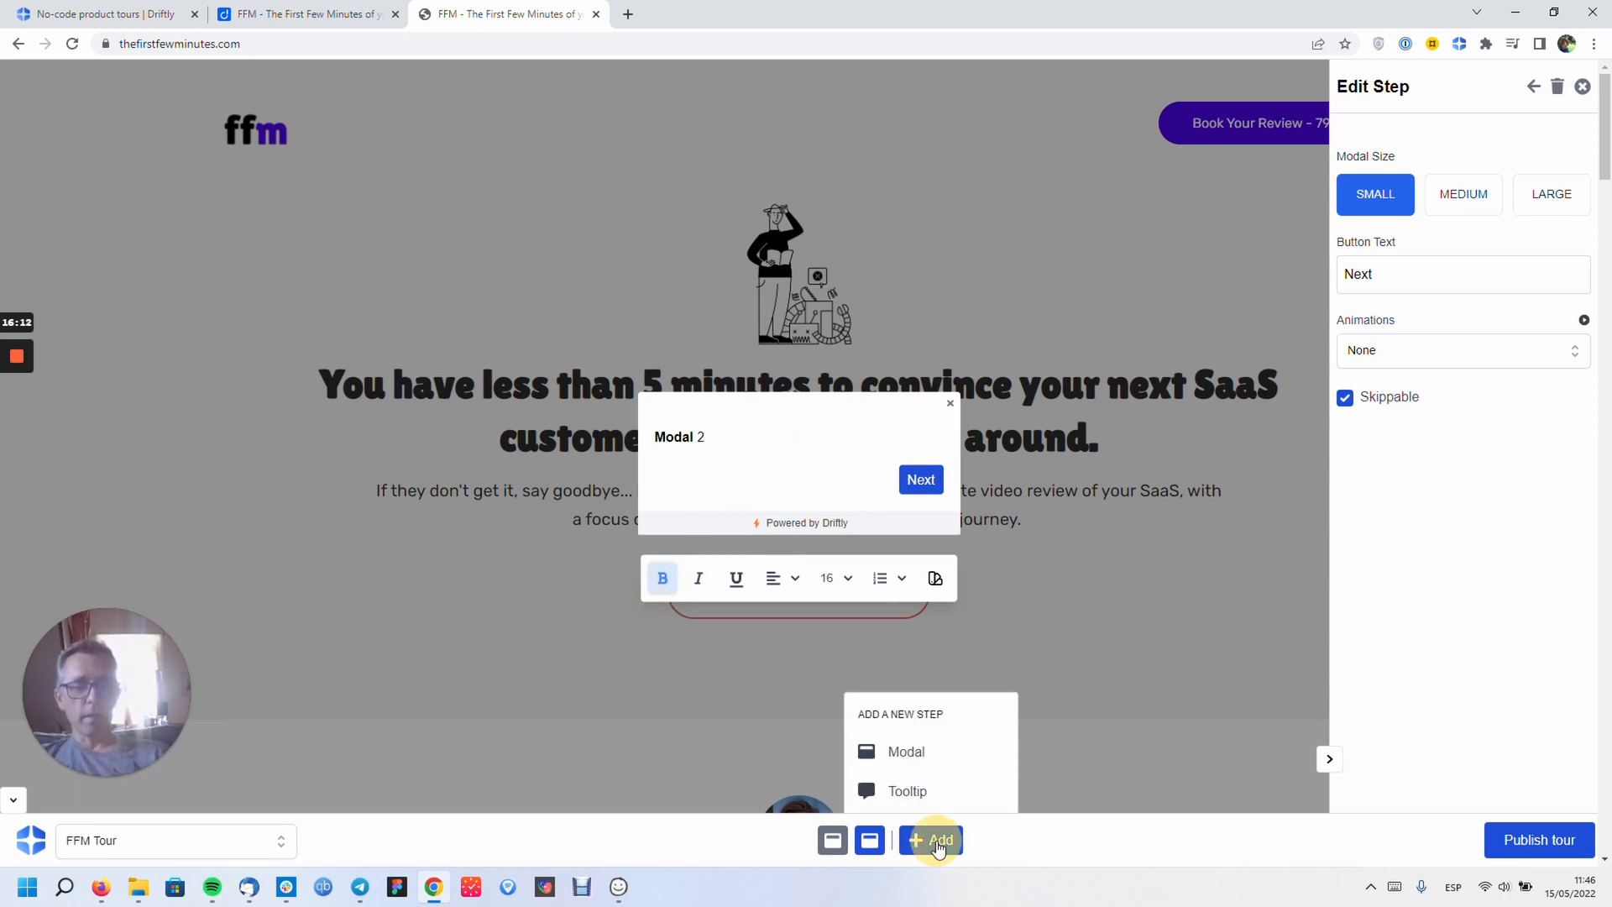
# - Add a tooltip step on the main page heading reading 'Here's a tooltip'
pyautogui.click(915, 791)
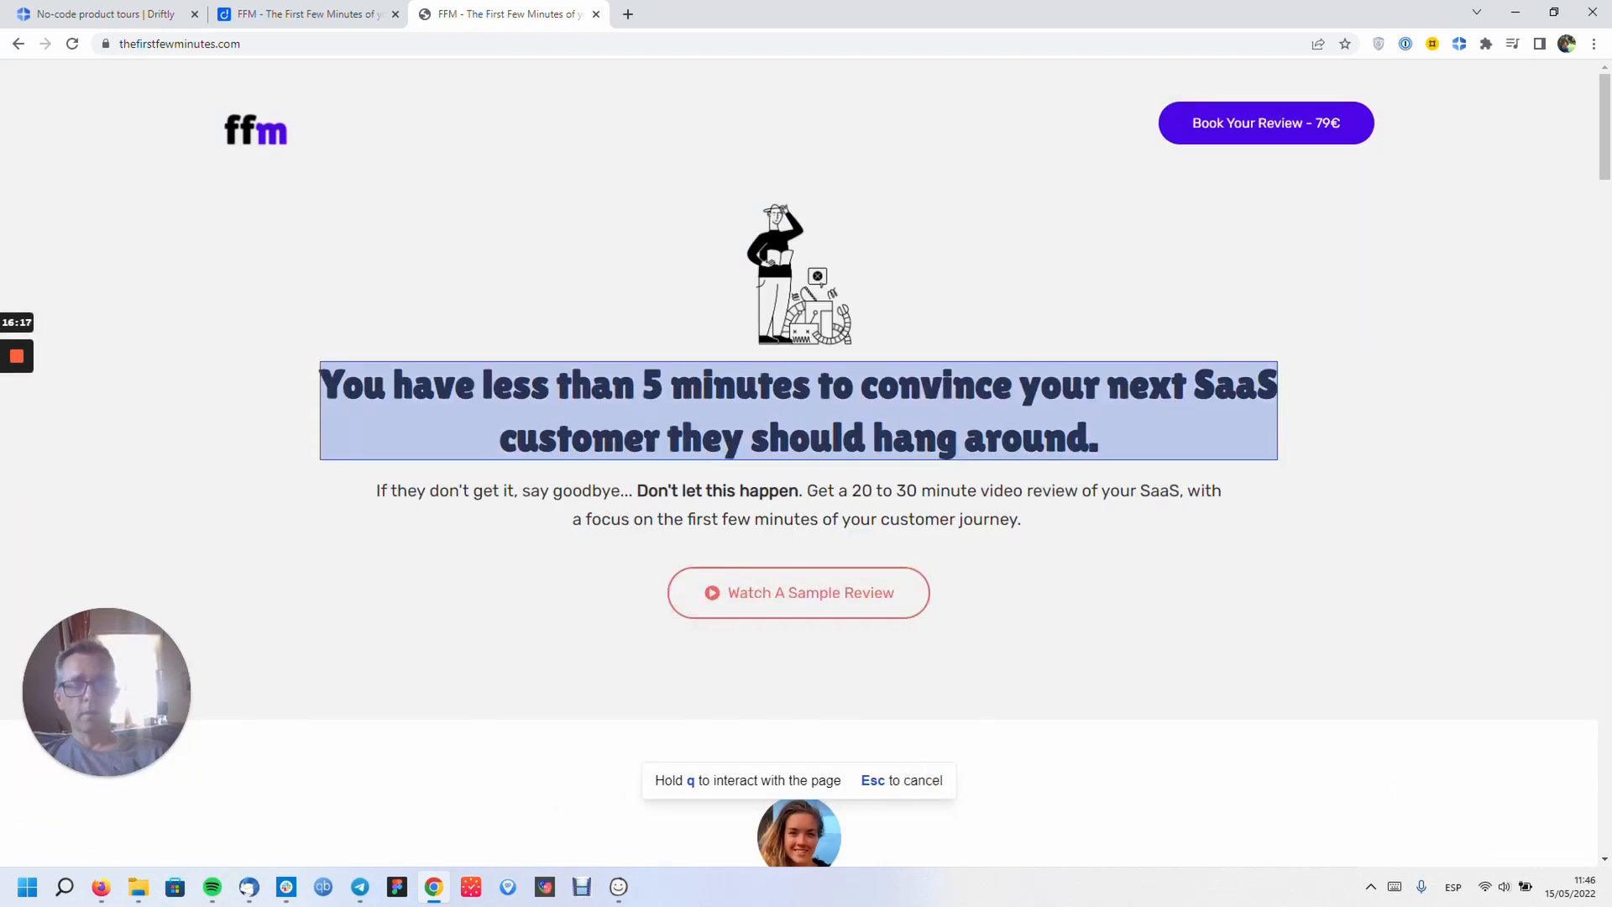
pyautogui.click(872, 408)
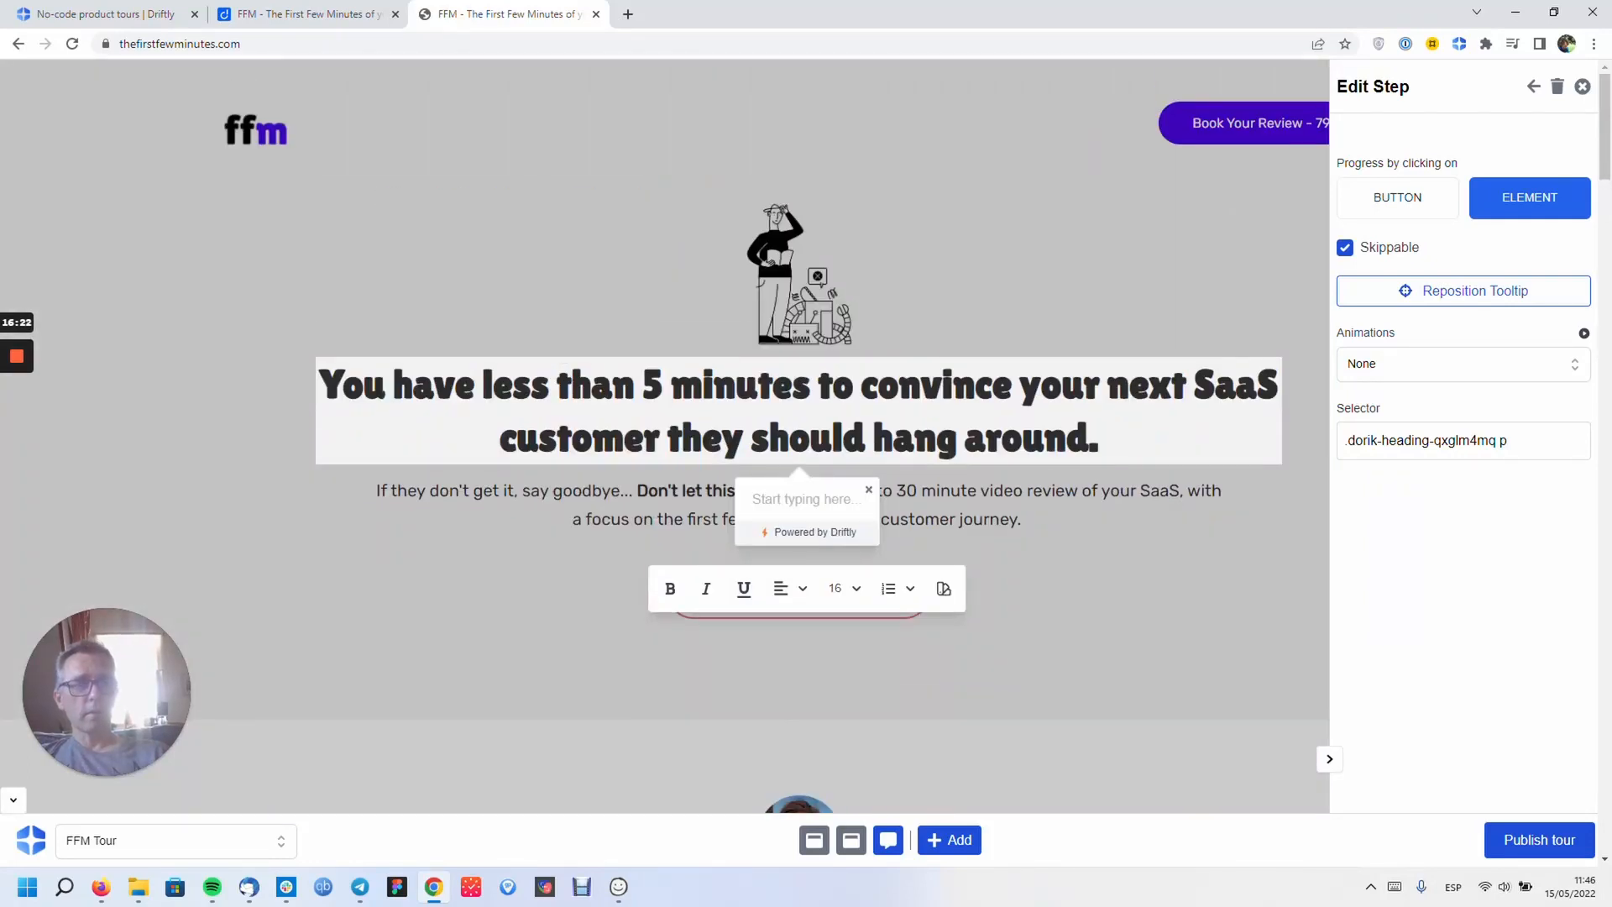
pyautogui.click(791, 496)
pyautogui.write('Here')
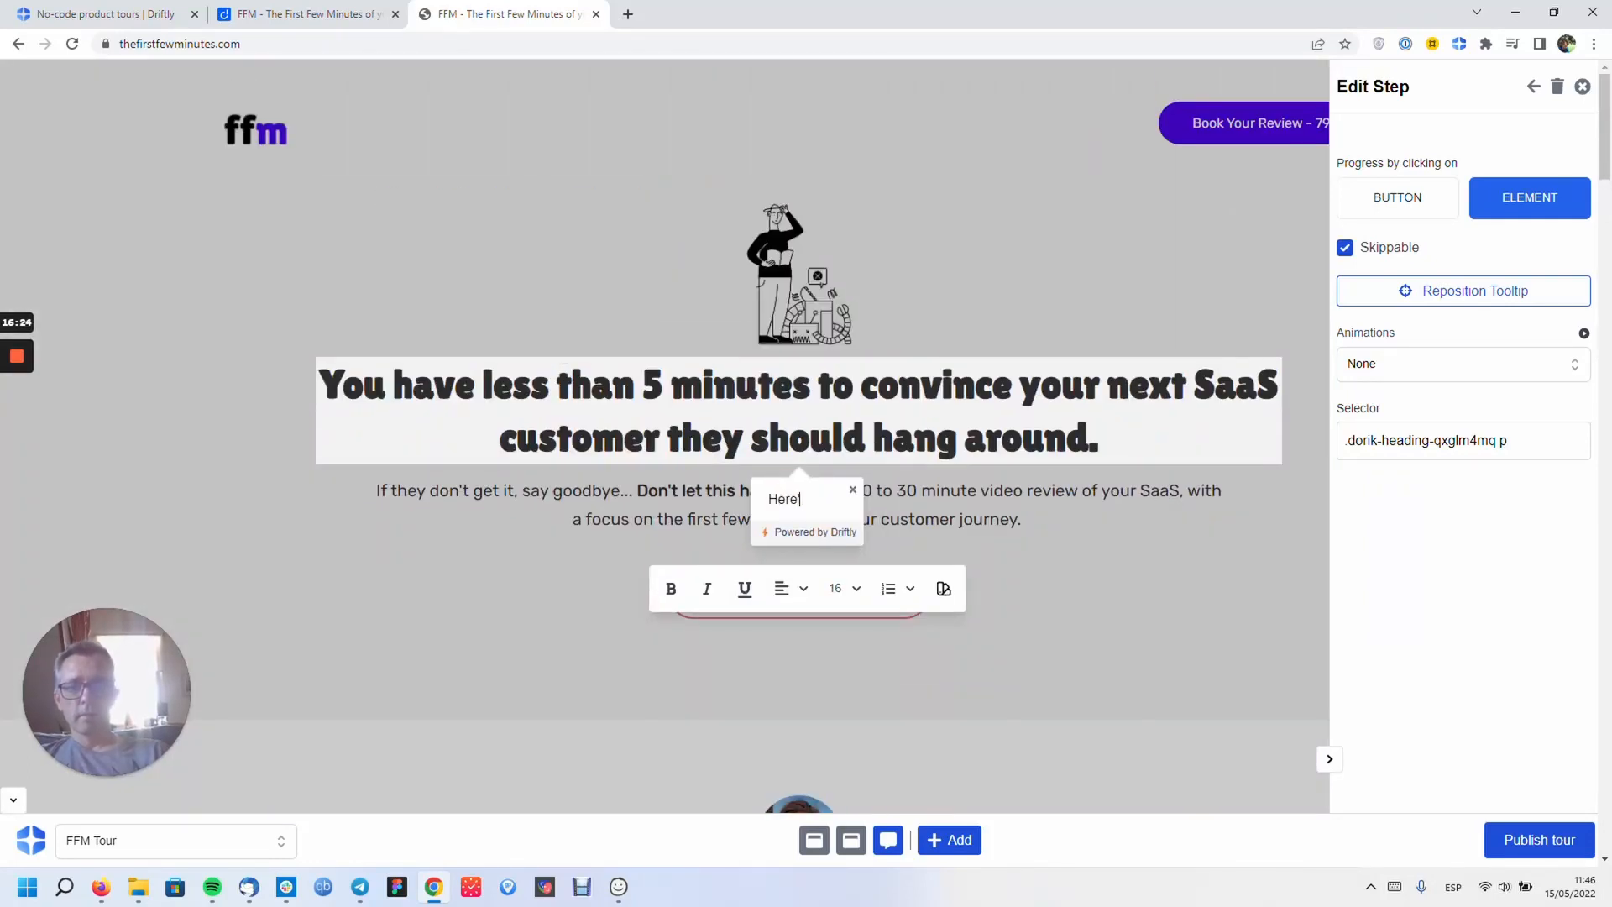
pyautogui.write("'s a tooltip")
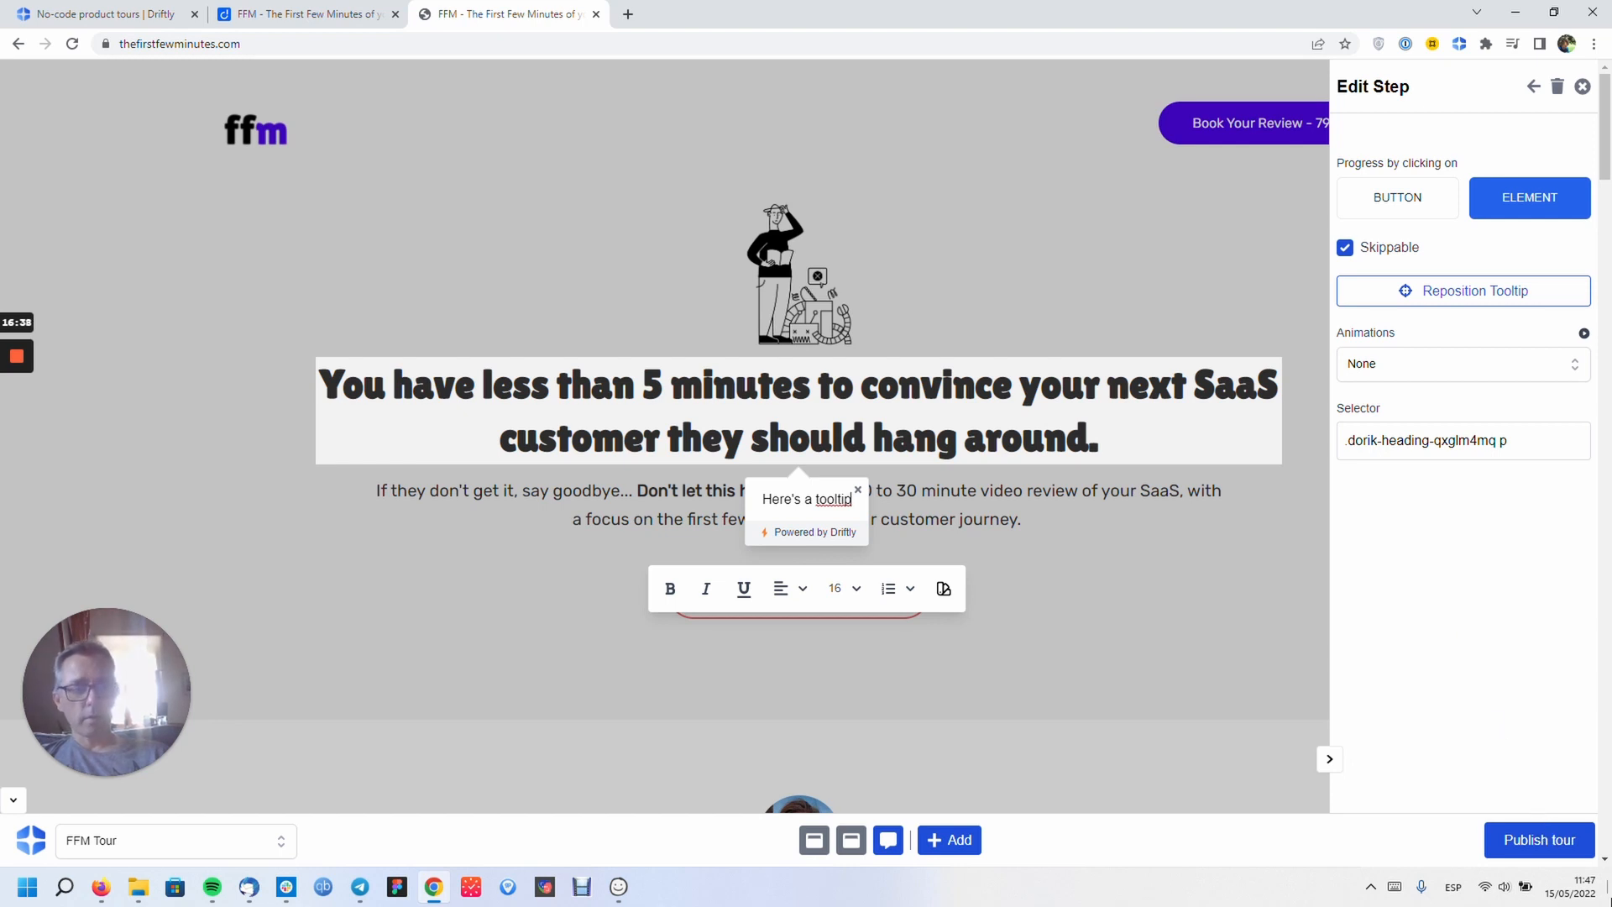
# - Publish the tour, close the step settings, and switch to the Driftly tab
pyautogui.click(1545, 835)
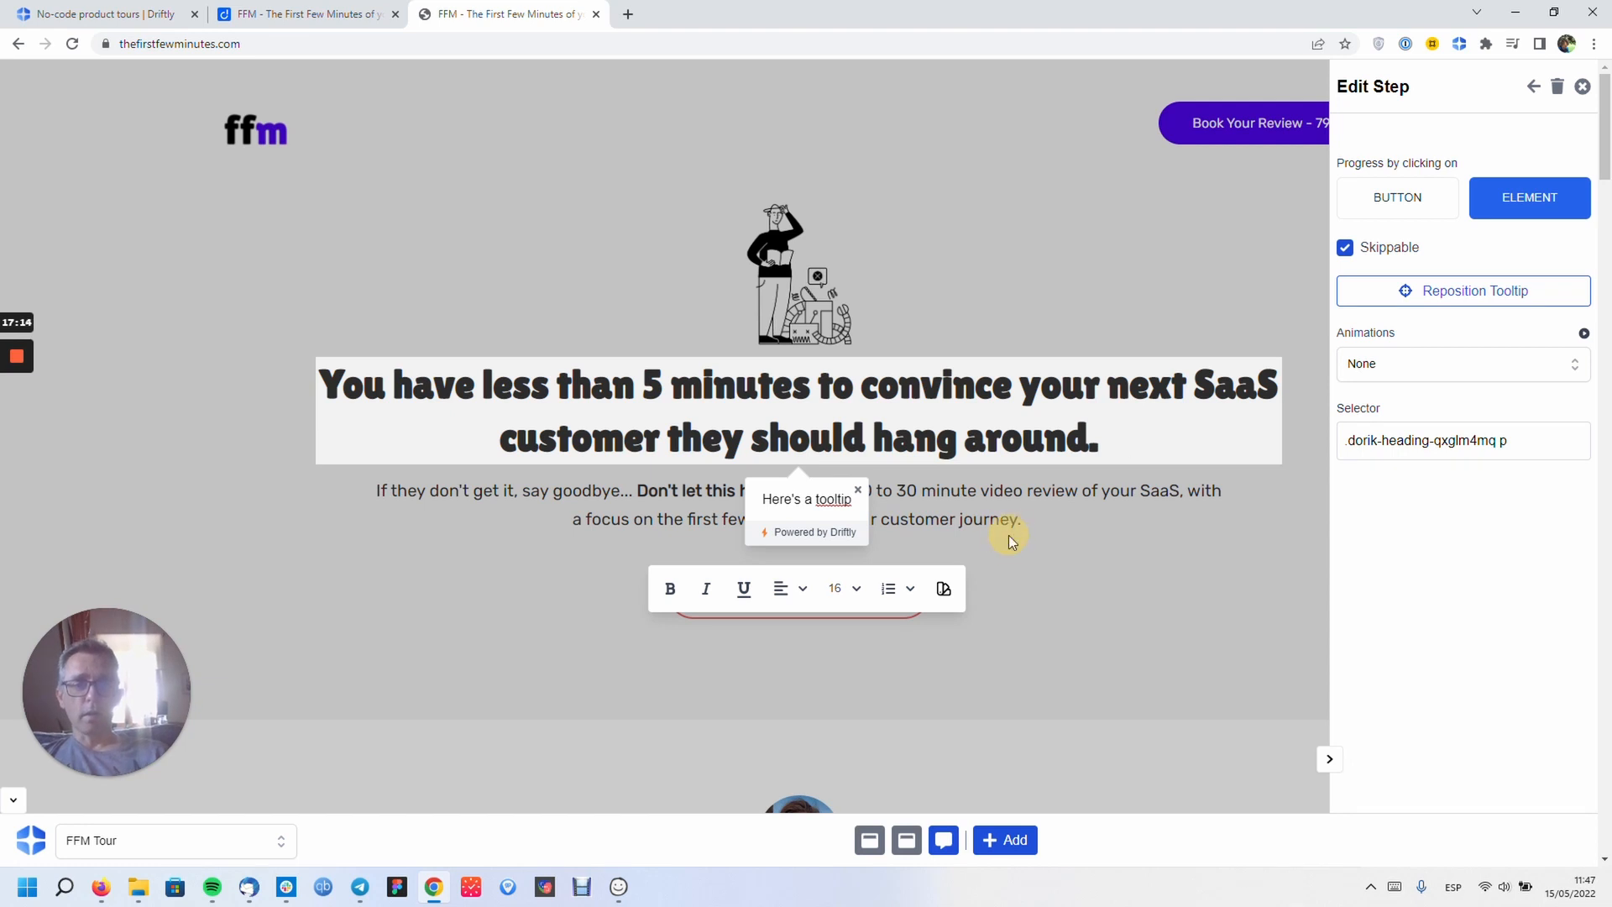
pyautogui.click(1583, 87)
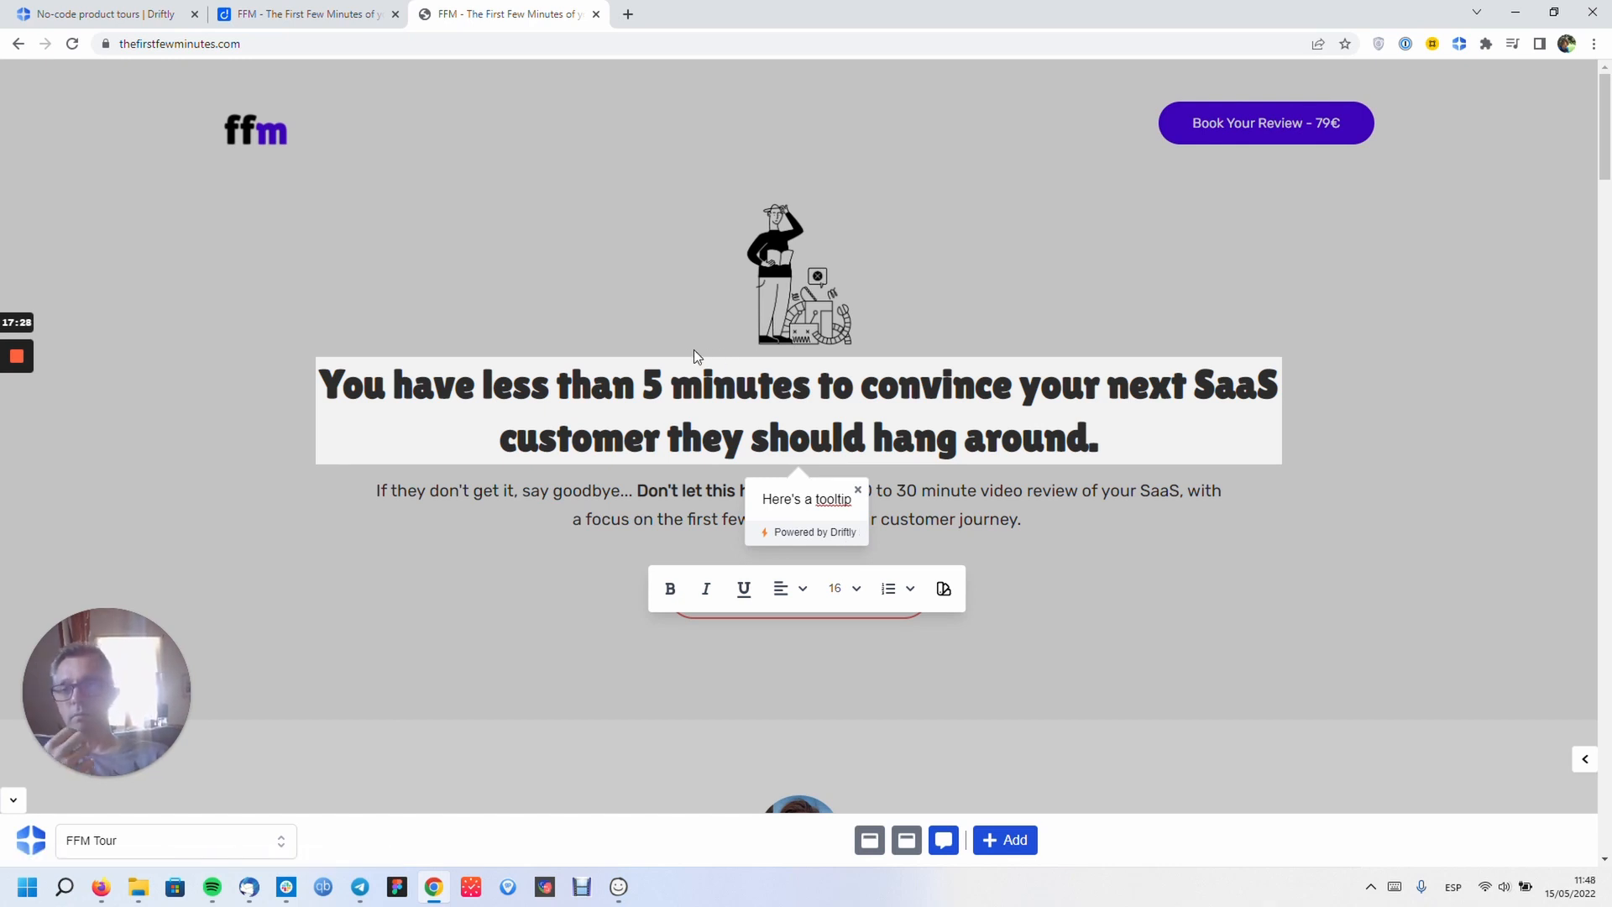
pyautogui.click(122, 16)
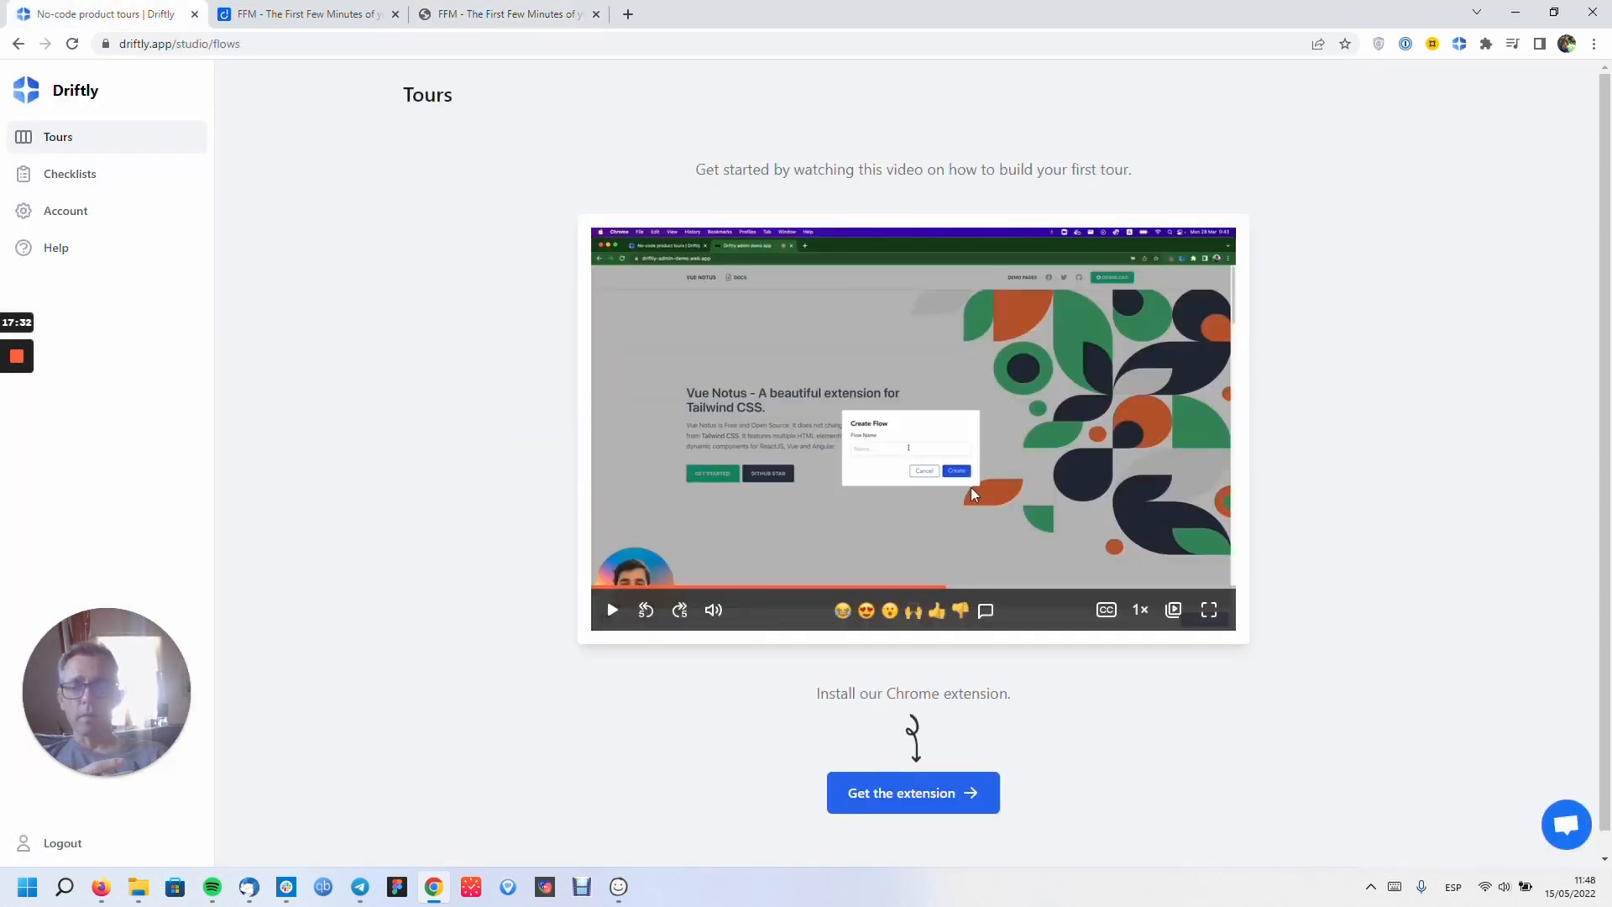
# - Play the getting-started tutorial video, skip ahead twice, then pause it
pyautogui.click(1036, 541)
pyautogui.click(1044, 587)
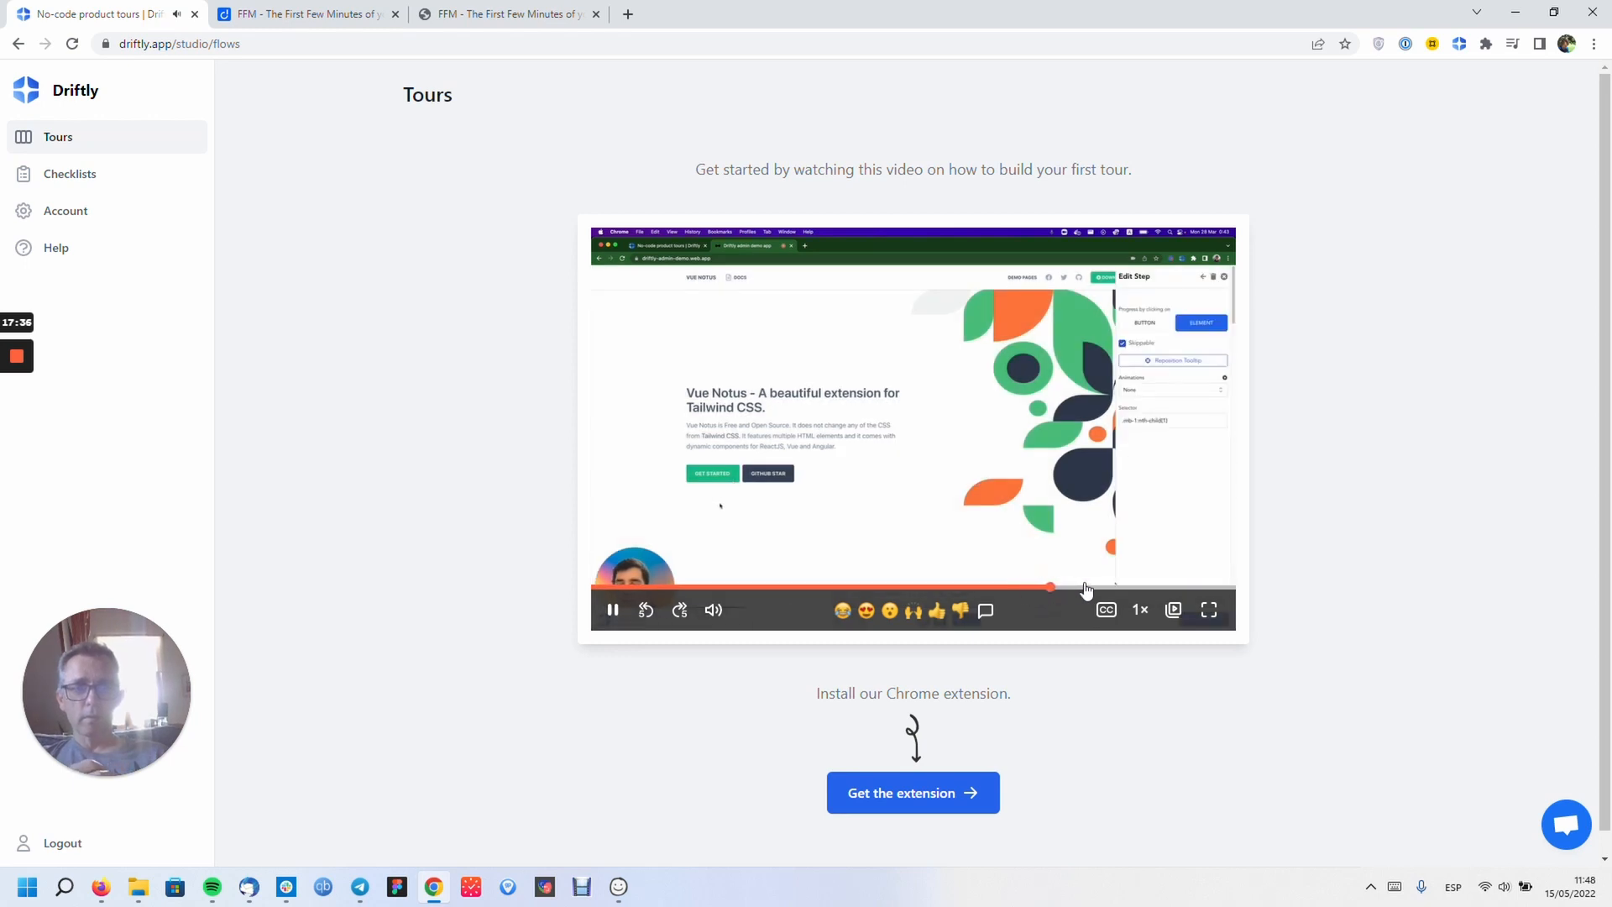
pyautogui.click(1091, 587)
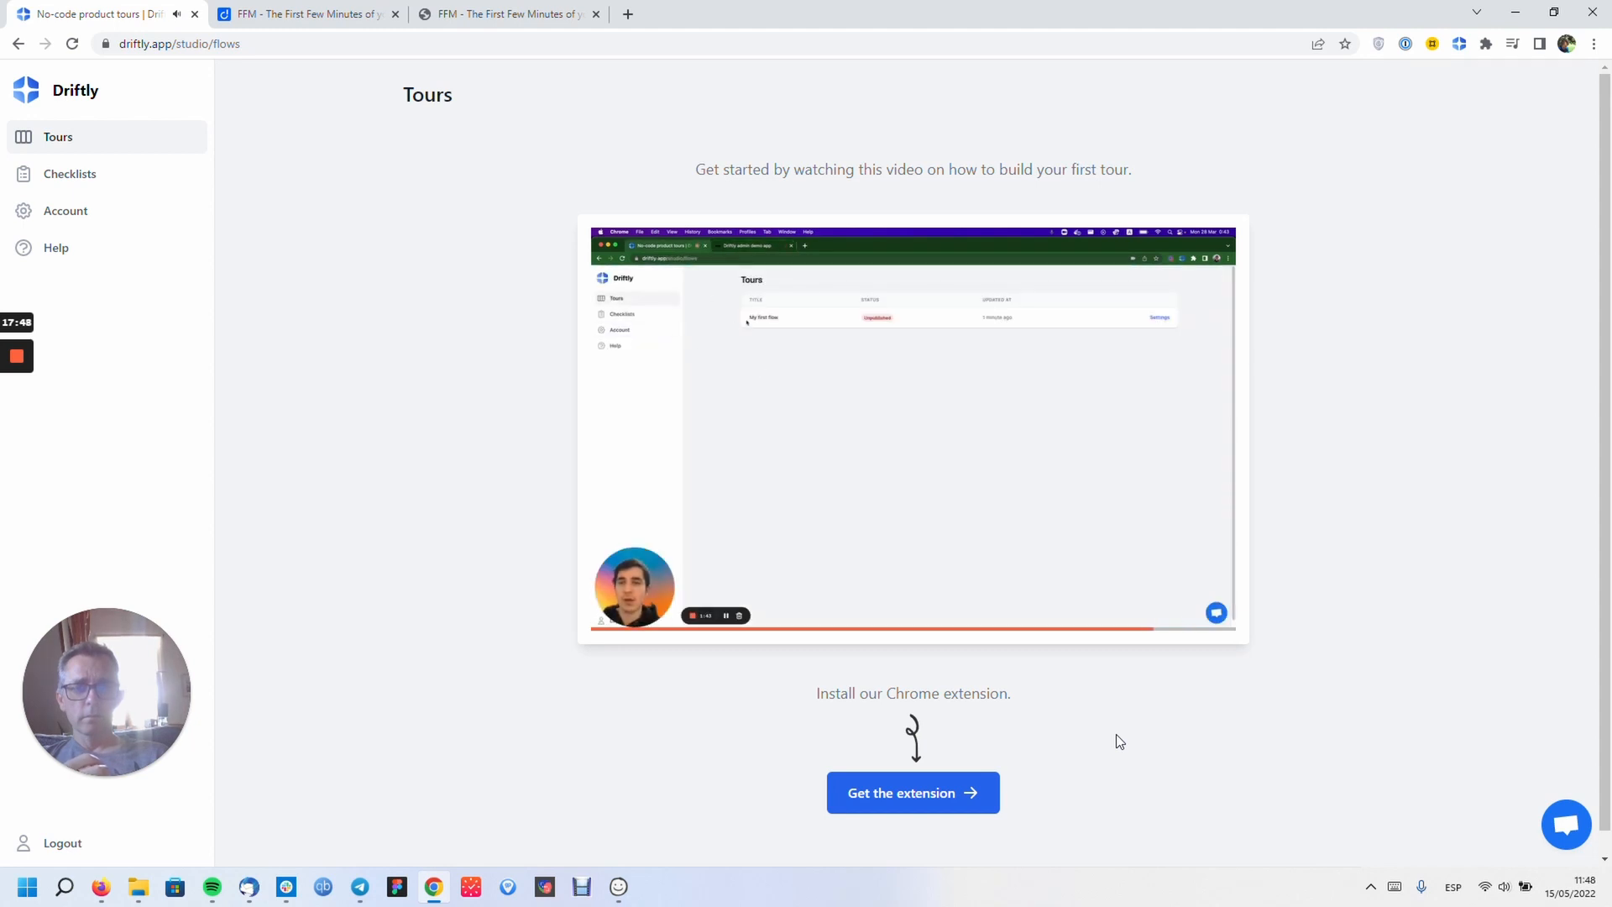
pyautogui.click(1100, 377)
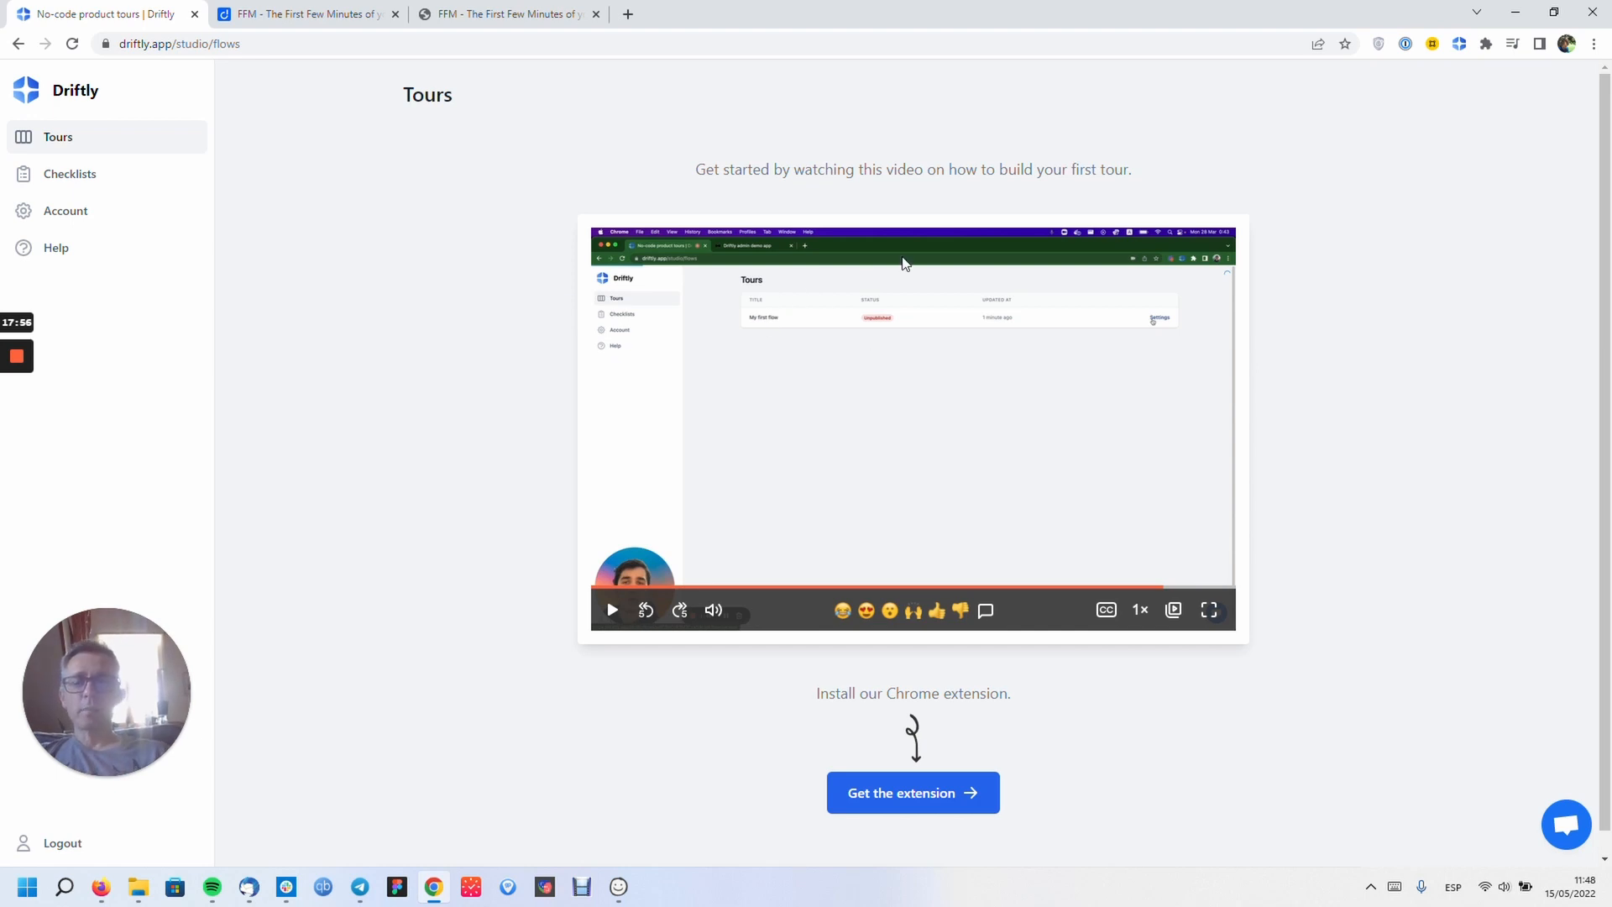
# - Reload the FFM site with F5, close its step editor, and return to the Driftly dashboard
pyautogui.click(508, 24)
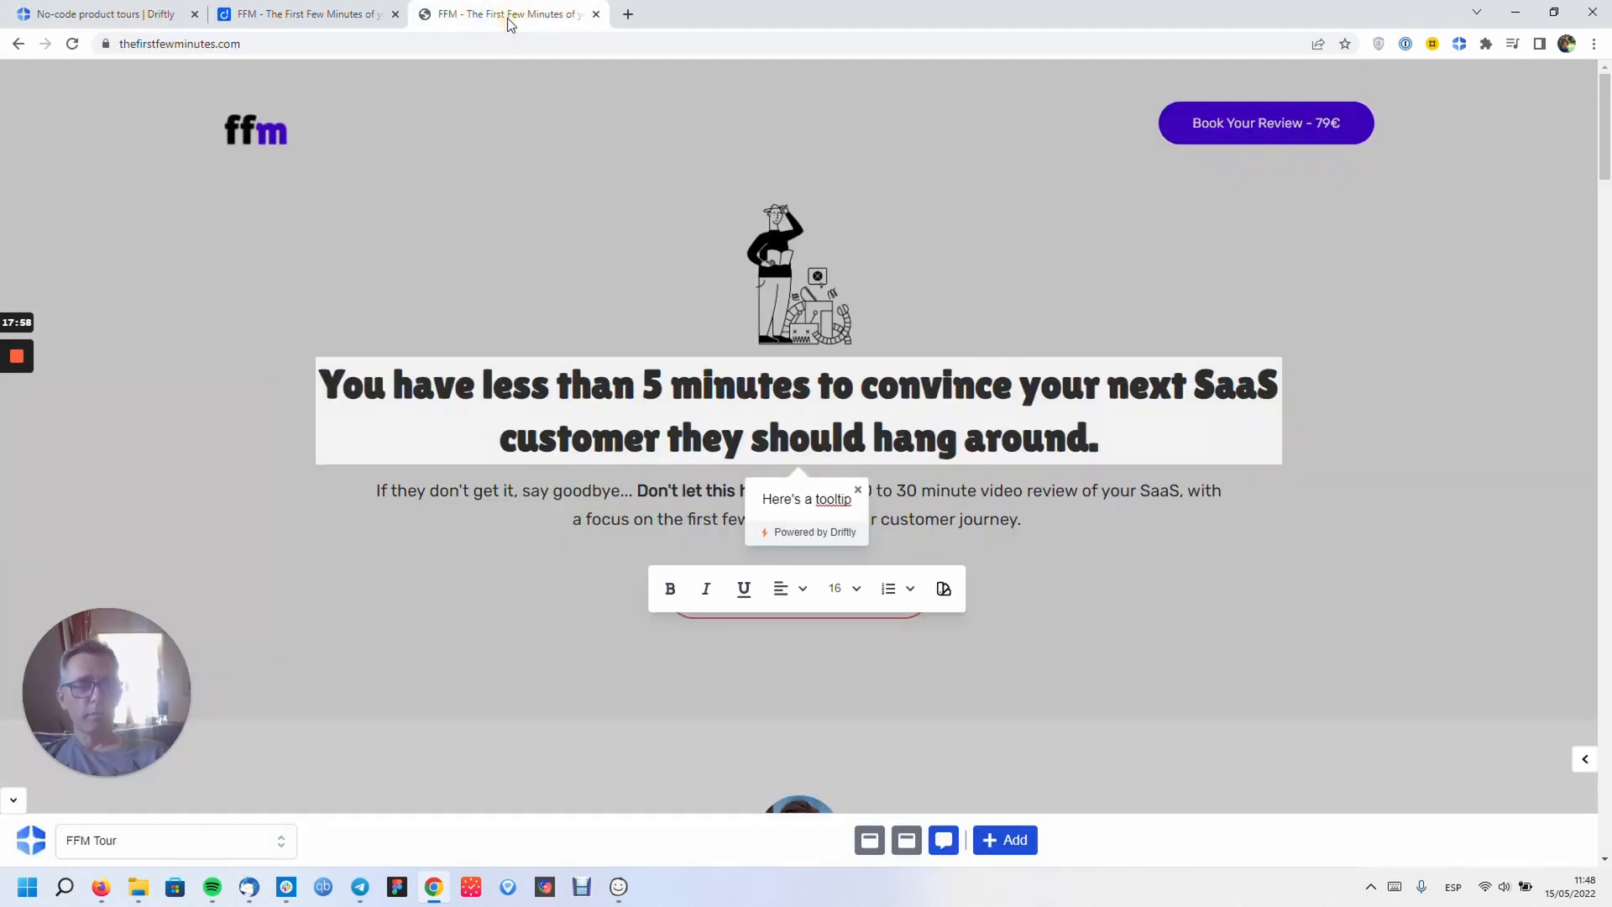
pyautogui.press('F5')
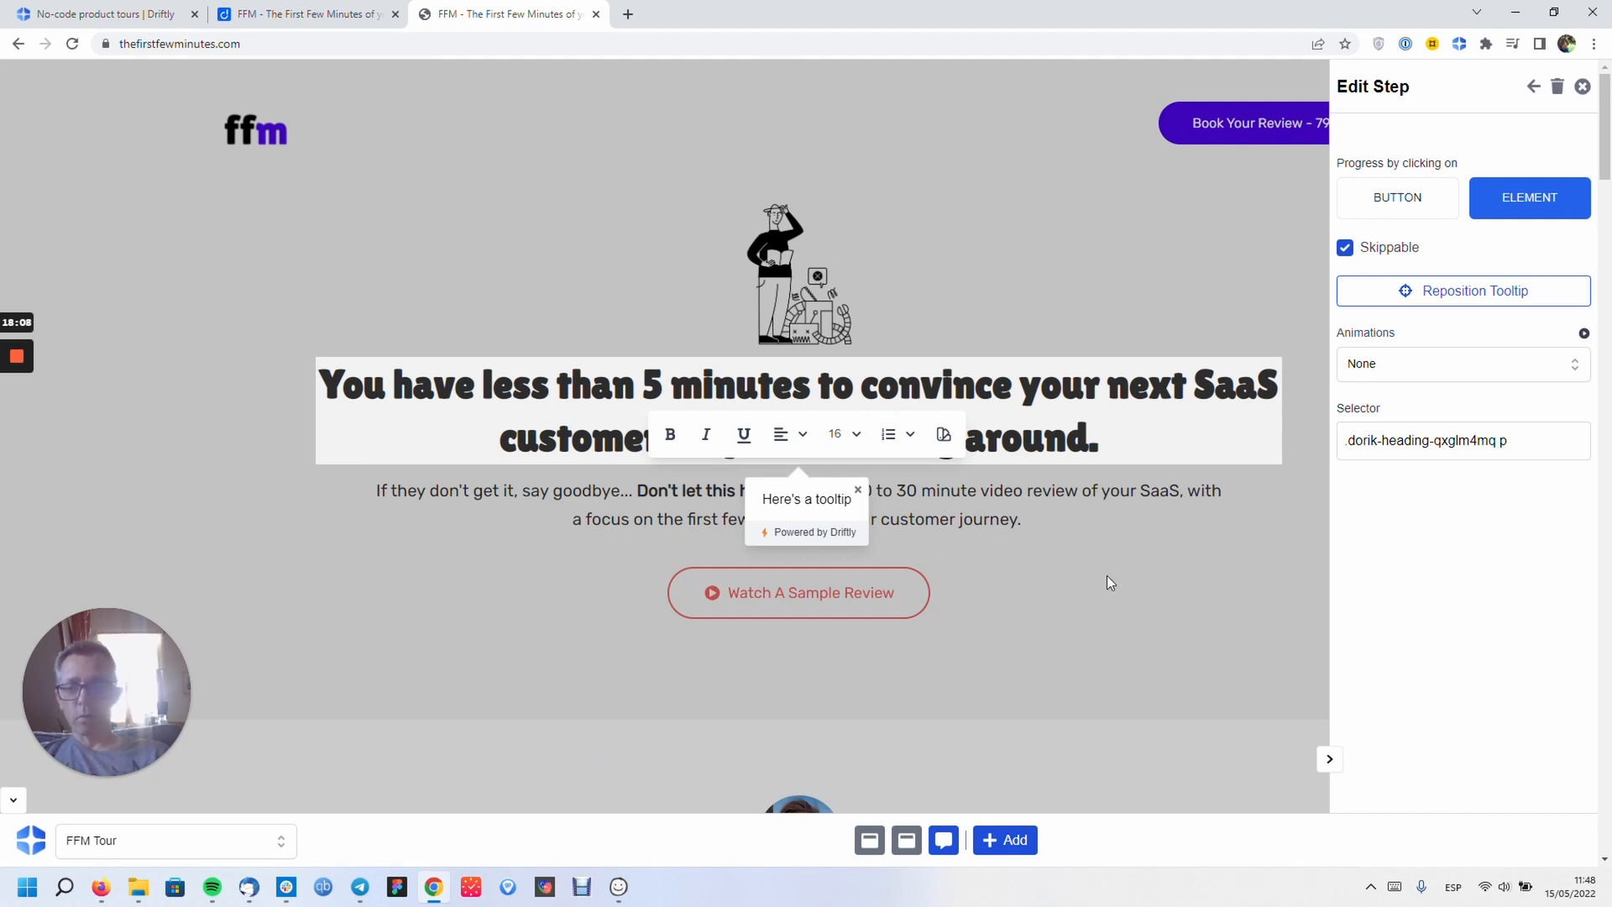
pyautogui.click(1586, 88)
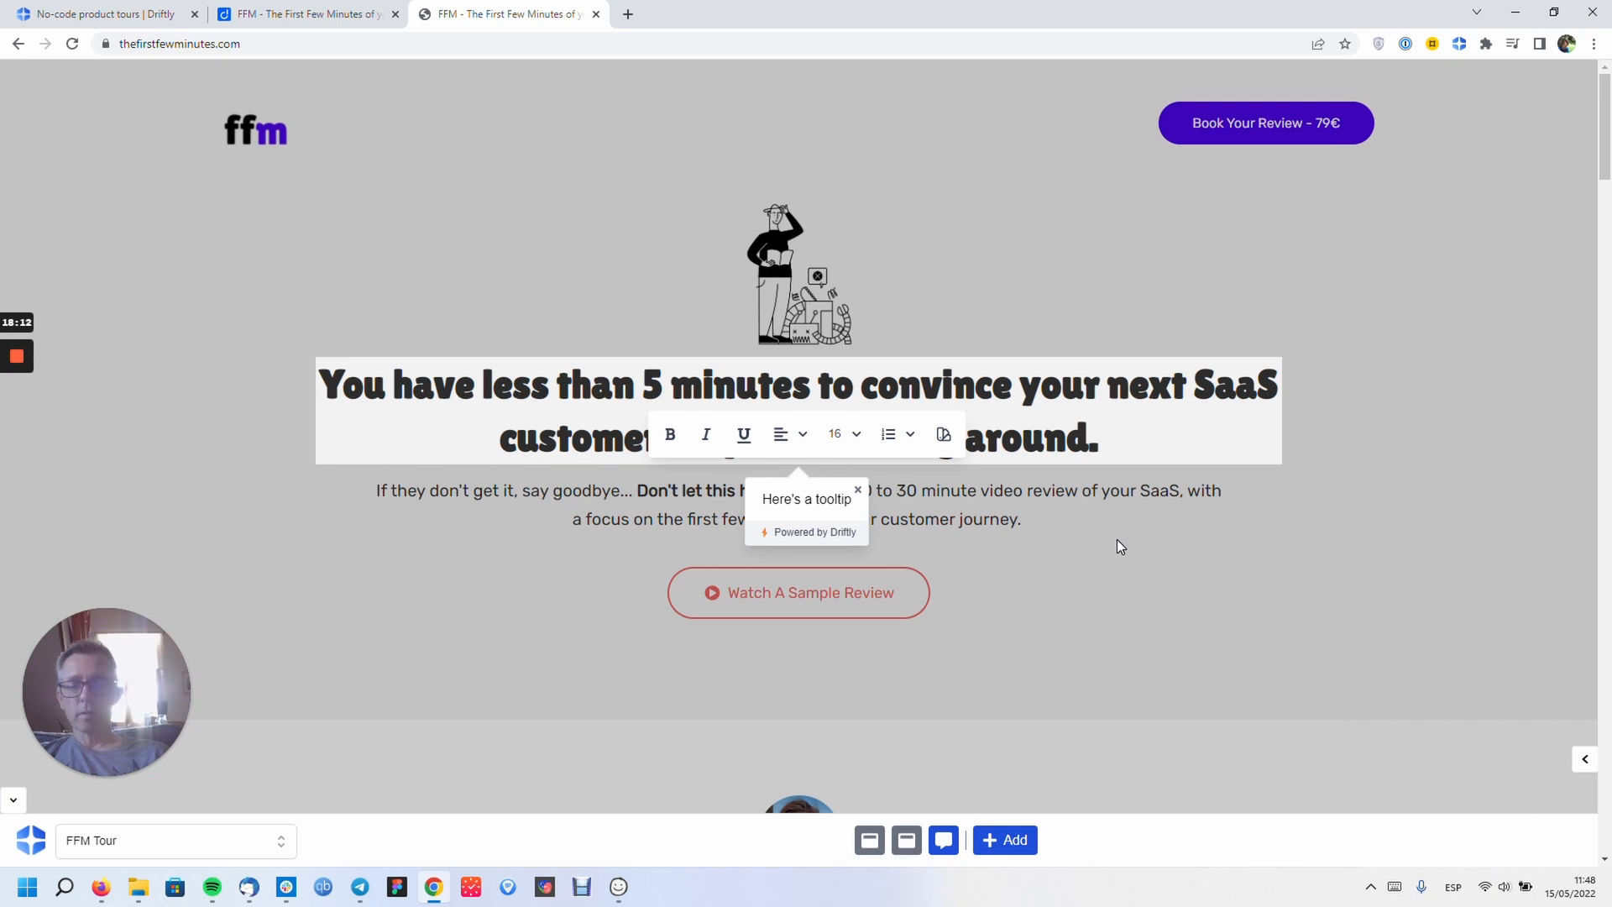
pyautogui.click(145, 15)
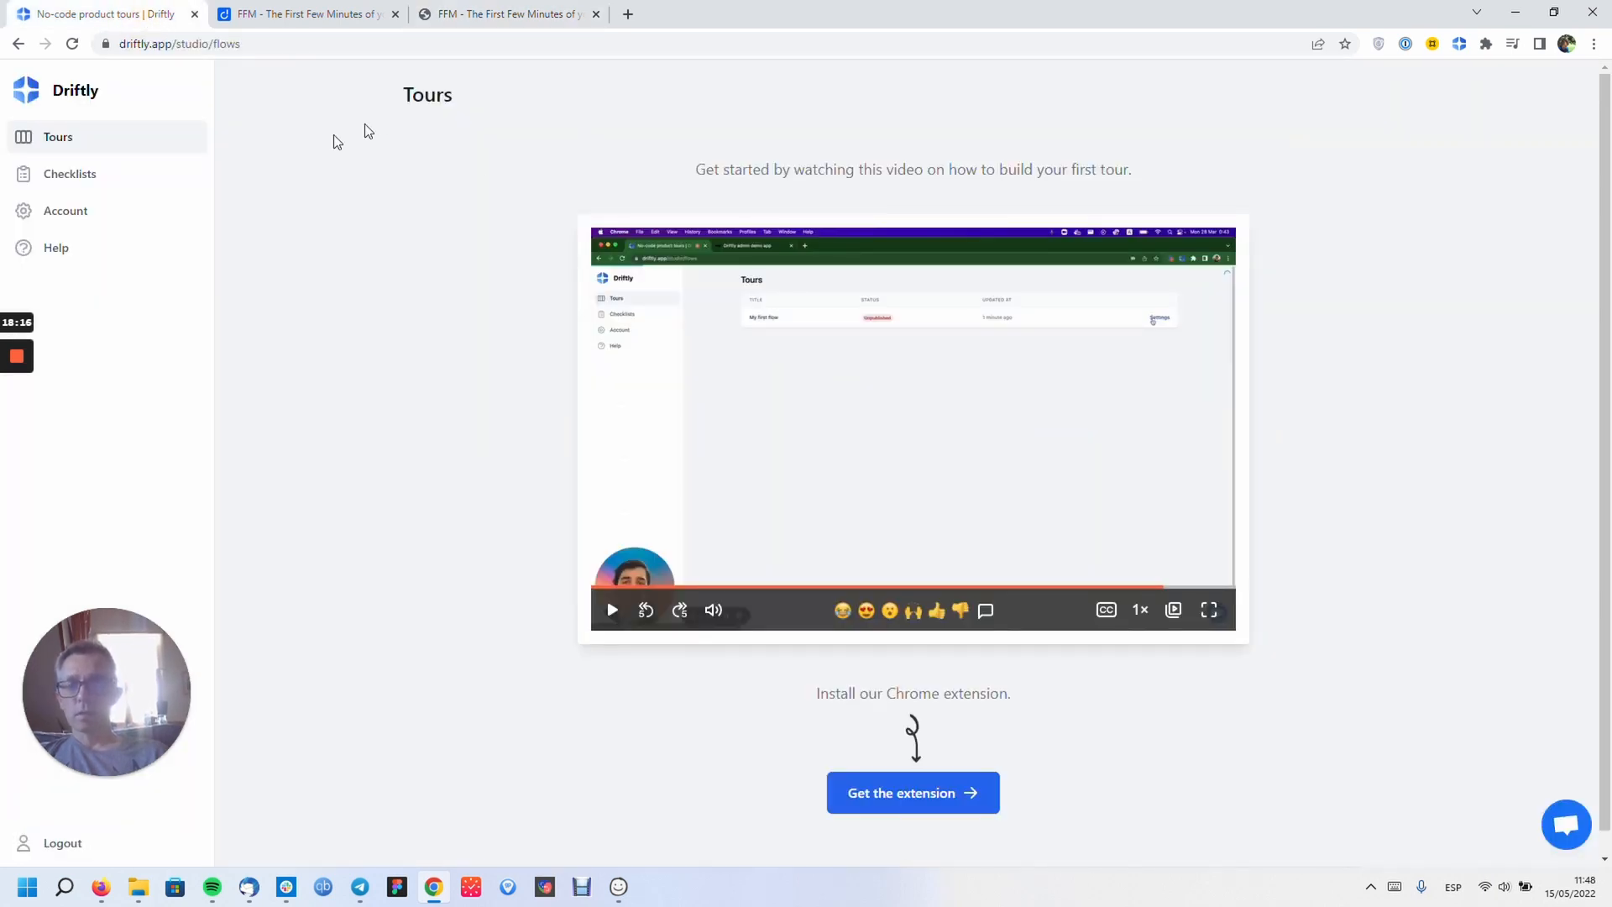
# - Reload the Tours page with F5, check the FFM tab, and come back to the Tours list
pyautogui.press('F5')
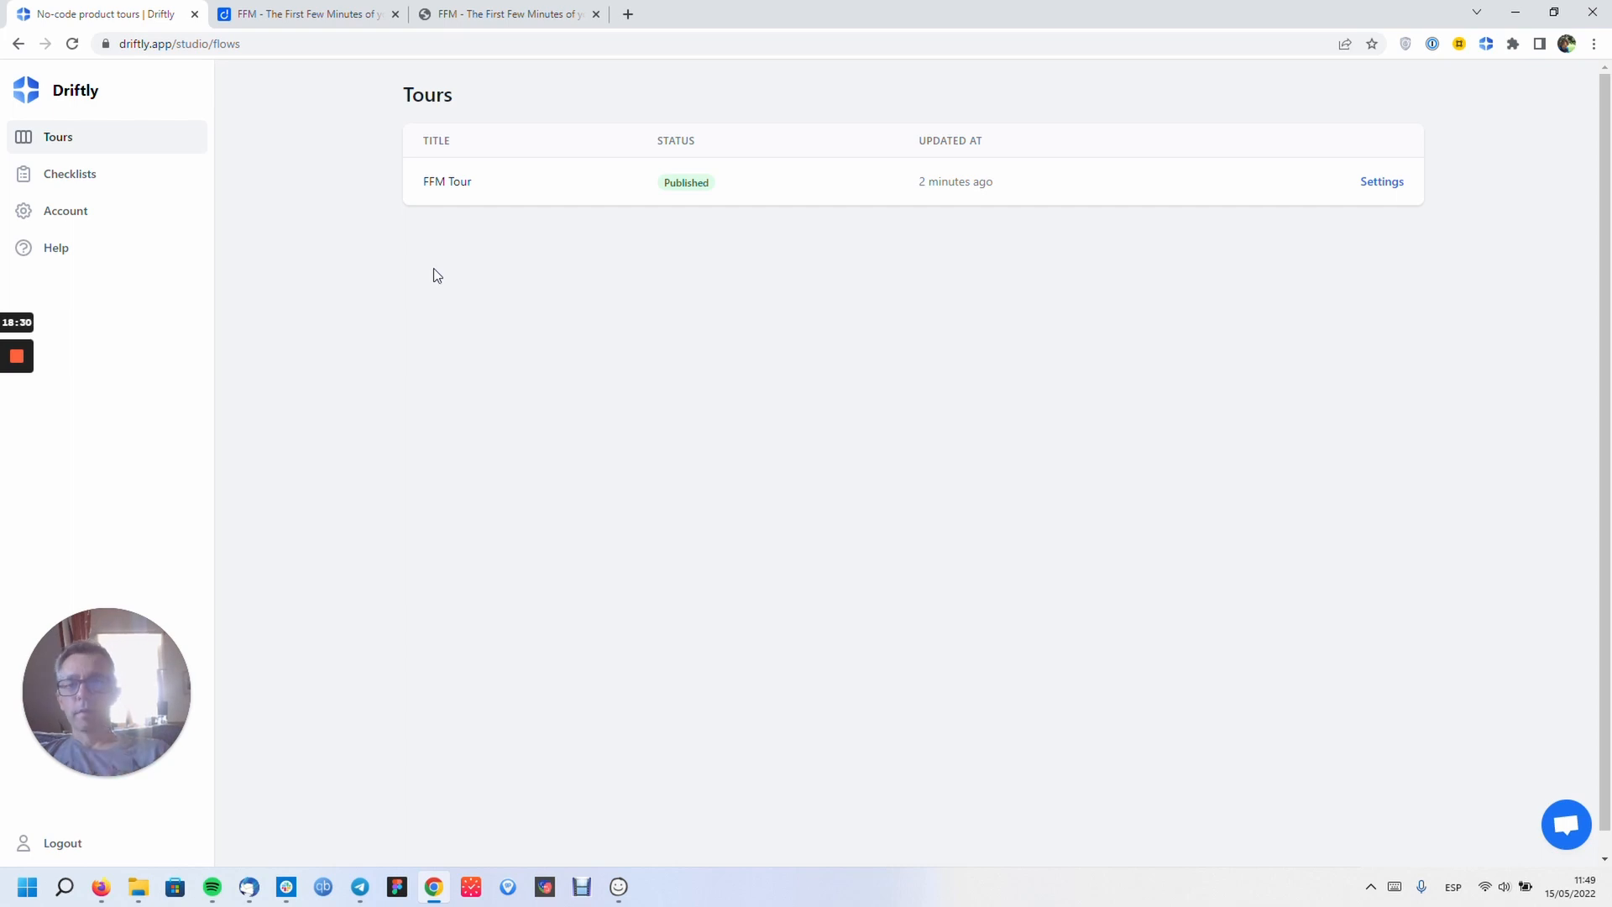
pyautogui.click(512, 16)
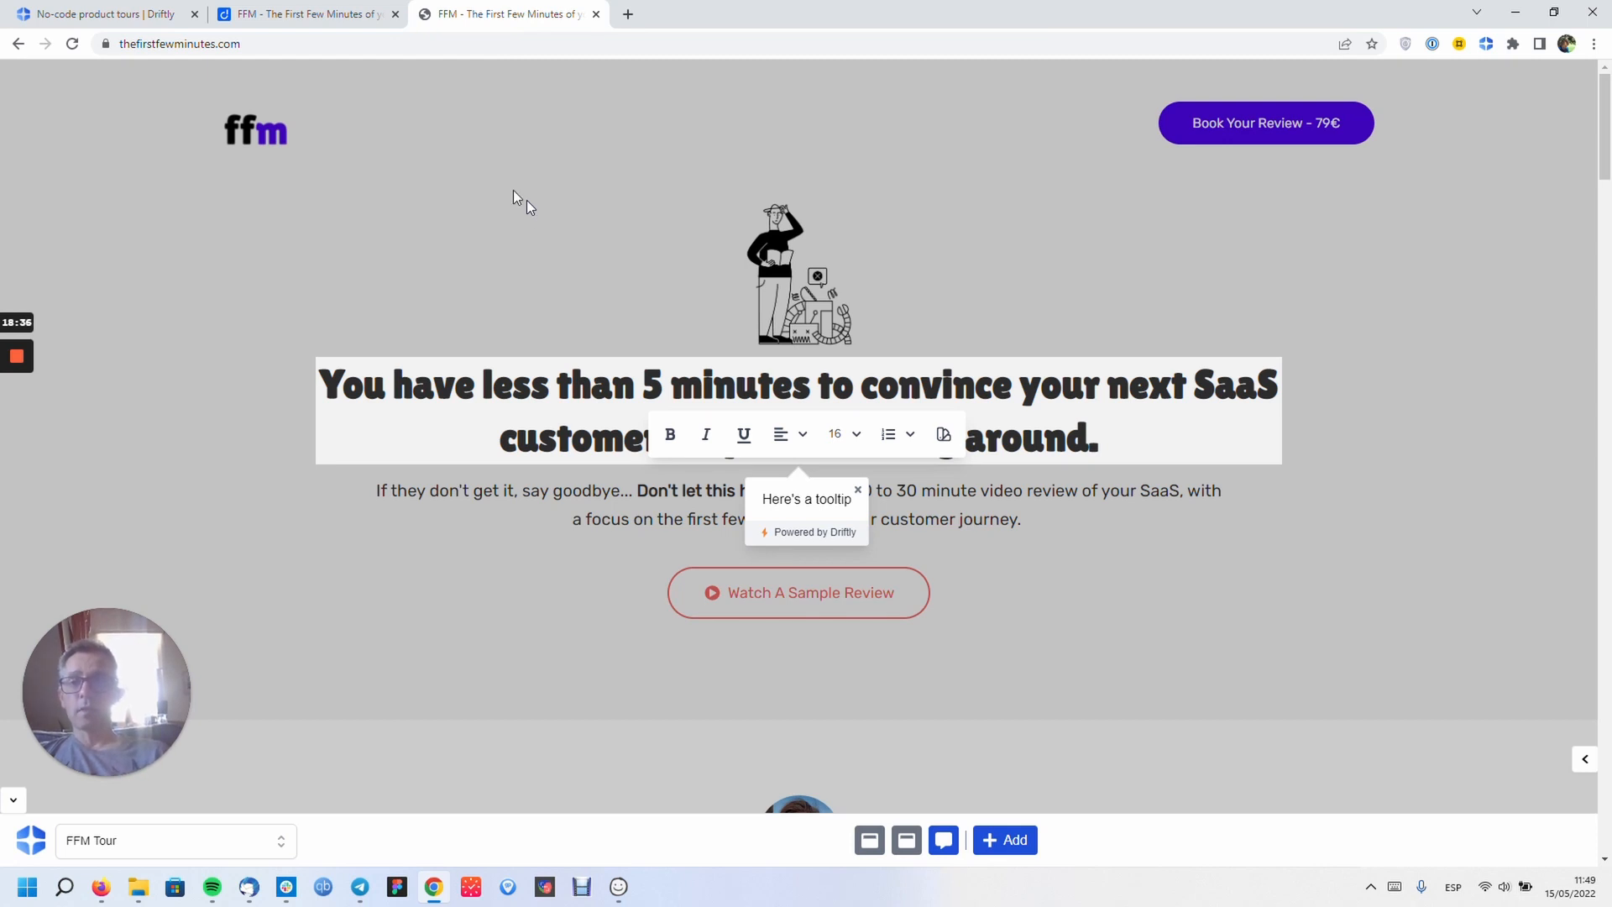
pyautogui.click(105, 14)
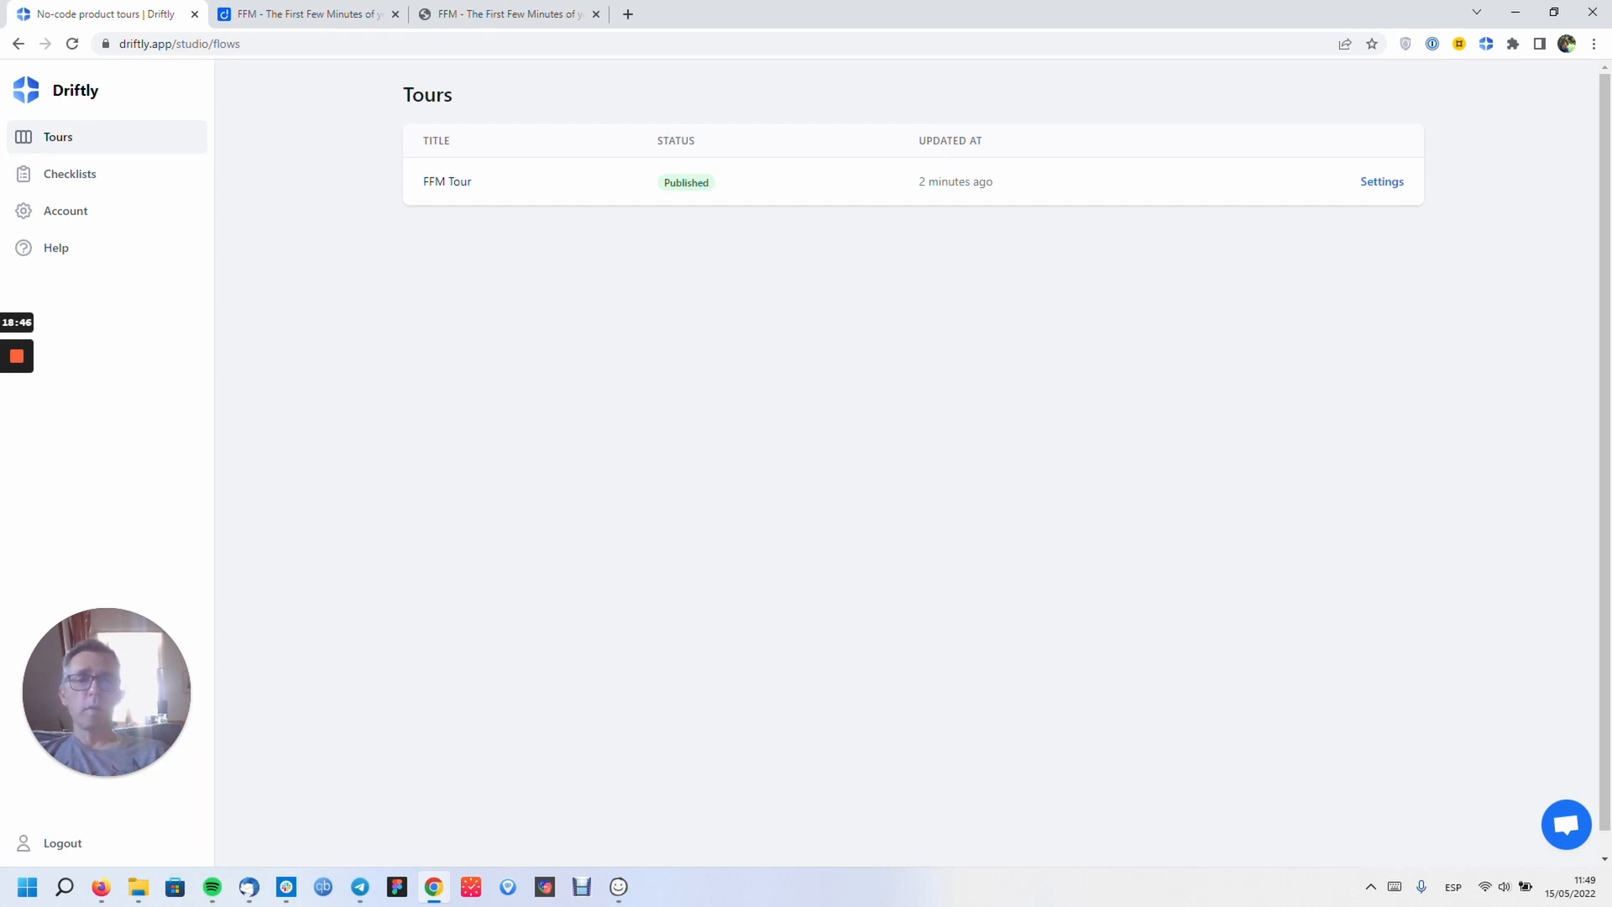
# - Switch on Auto trigger in FFM Tour's settings, then reopen the settings to confirm it
pyautogui.click(1387, 184)
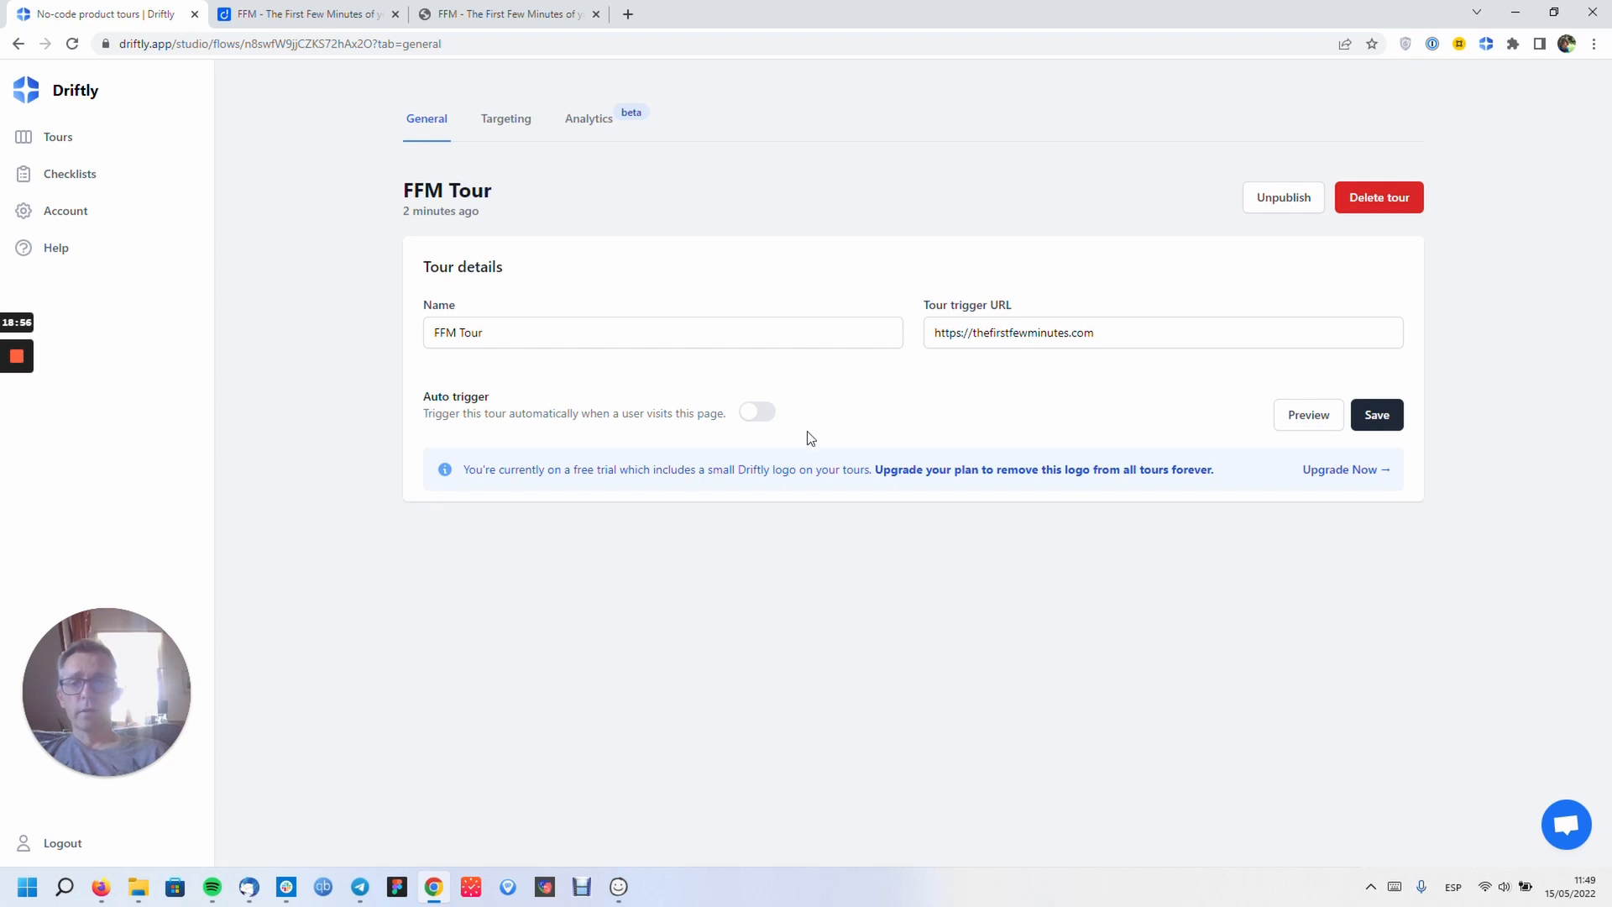
pyautogui.click(764, 416)
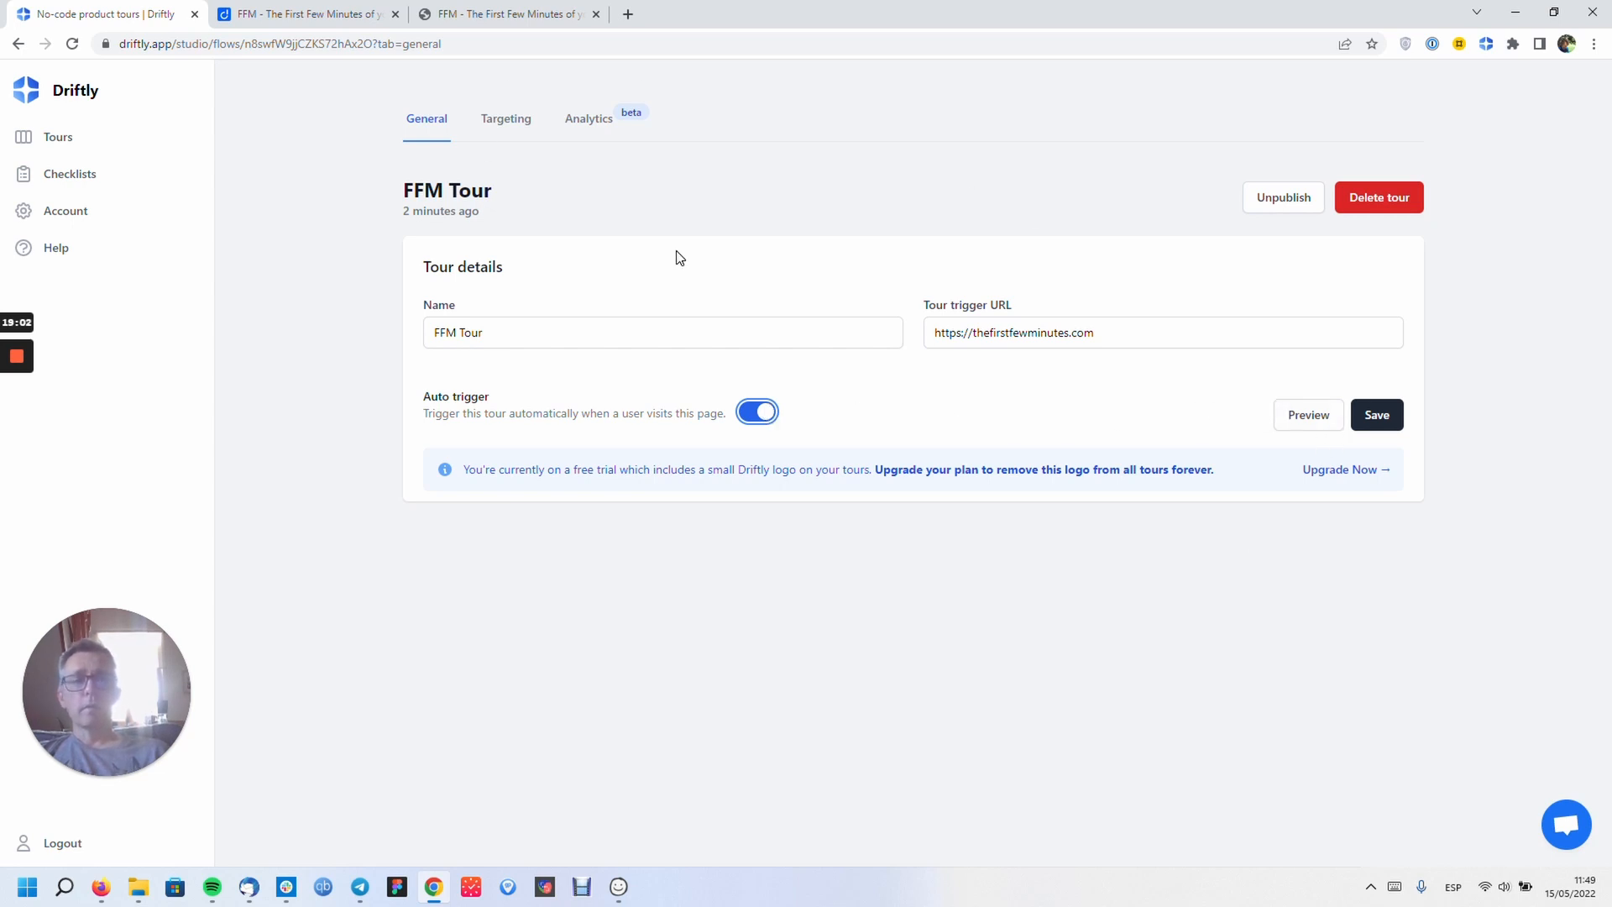
pyautogui.click(18, 43)
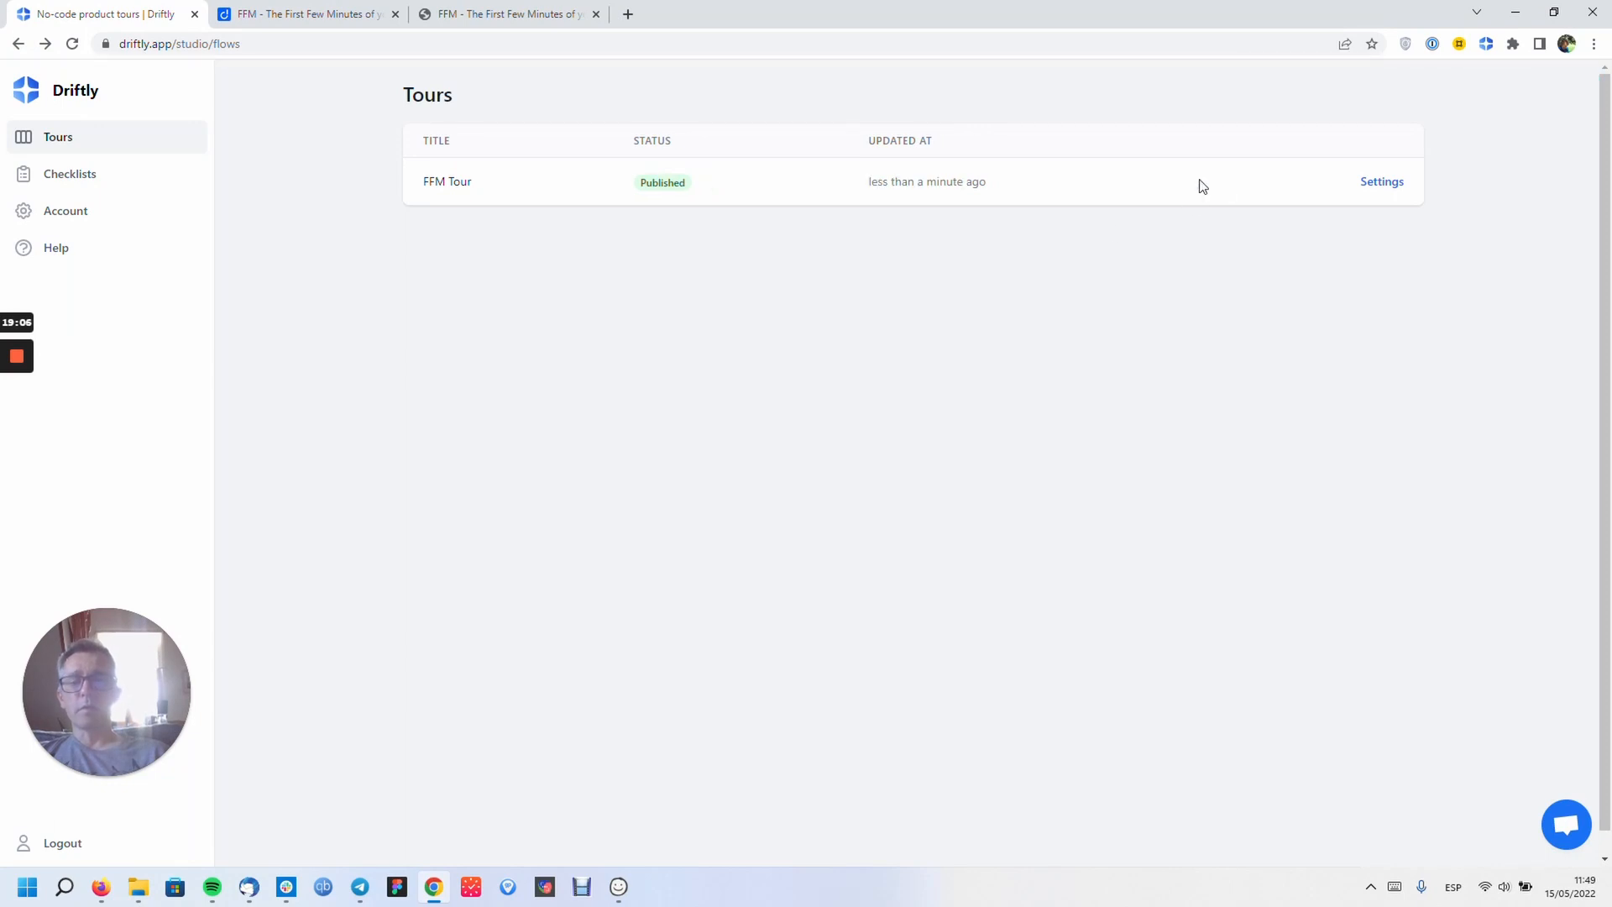
pyautogui.click(1387, 186)
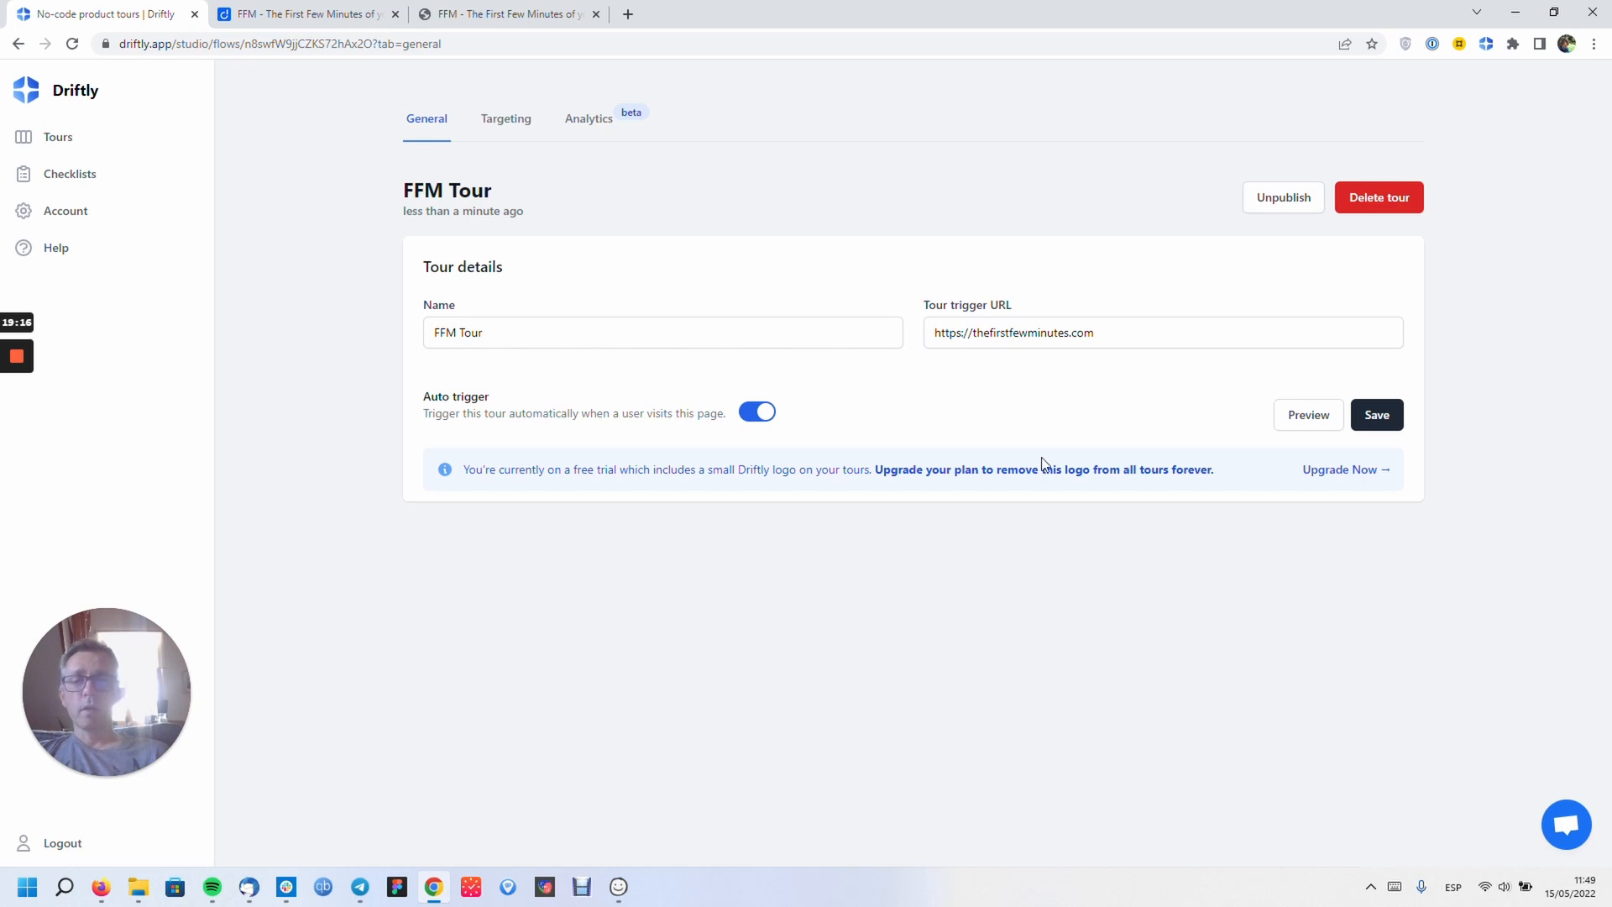
# - Launch a preview of FFM Tour on the FFM site from its settings
pyautogui.click(19, 44)
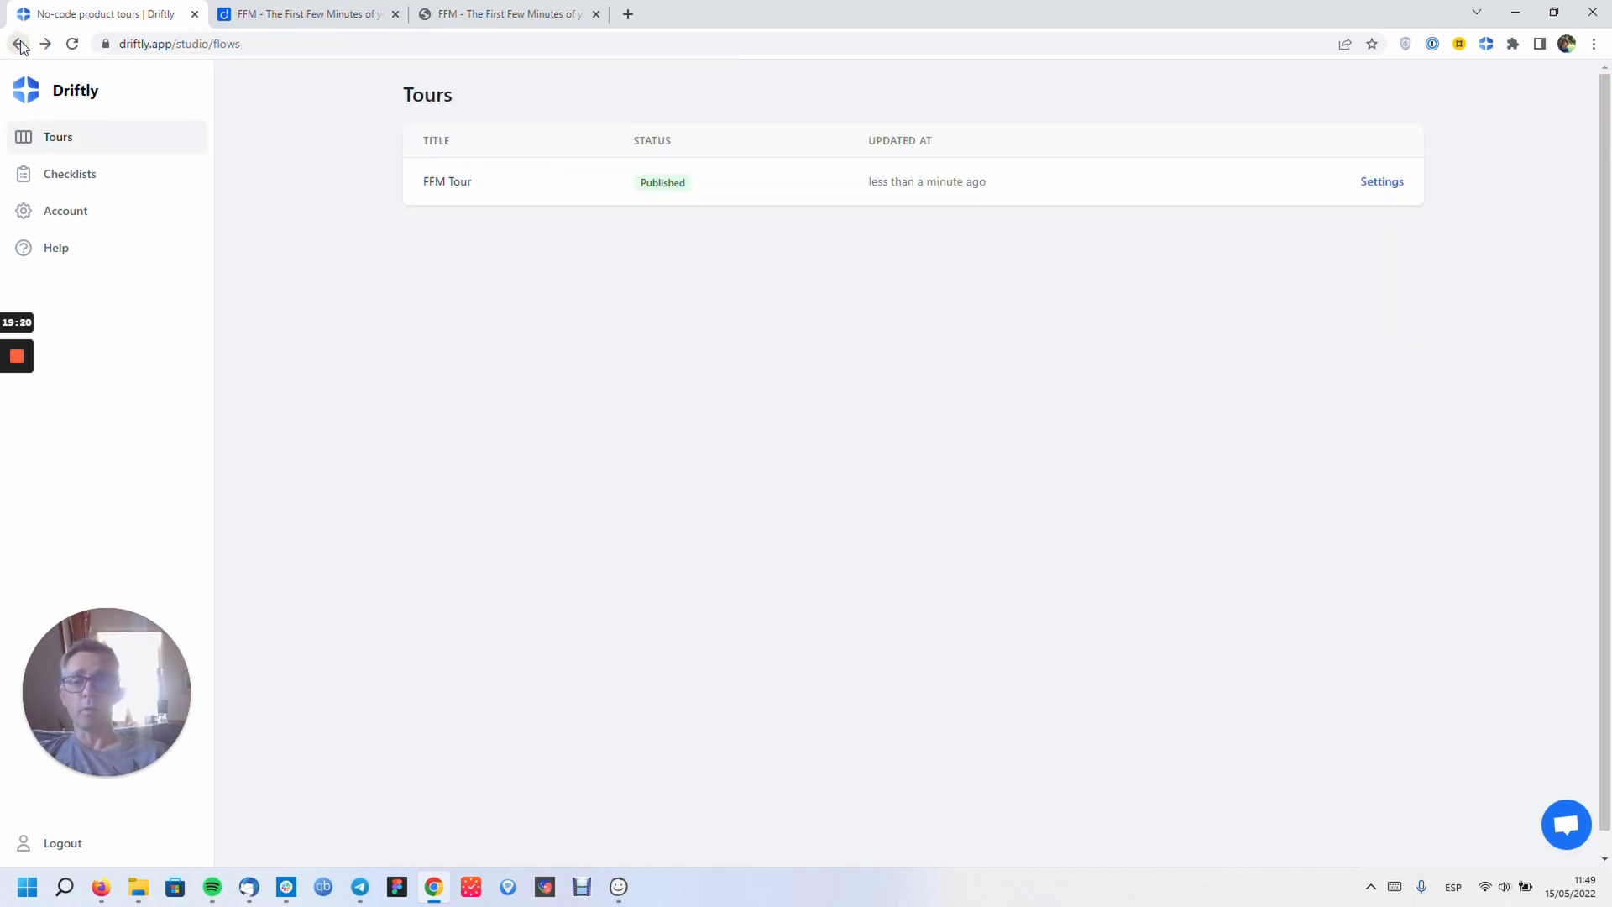
pyautogui.click(1380, 185)
pyautogui.click(1307, 415)
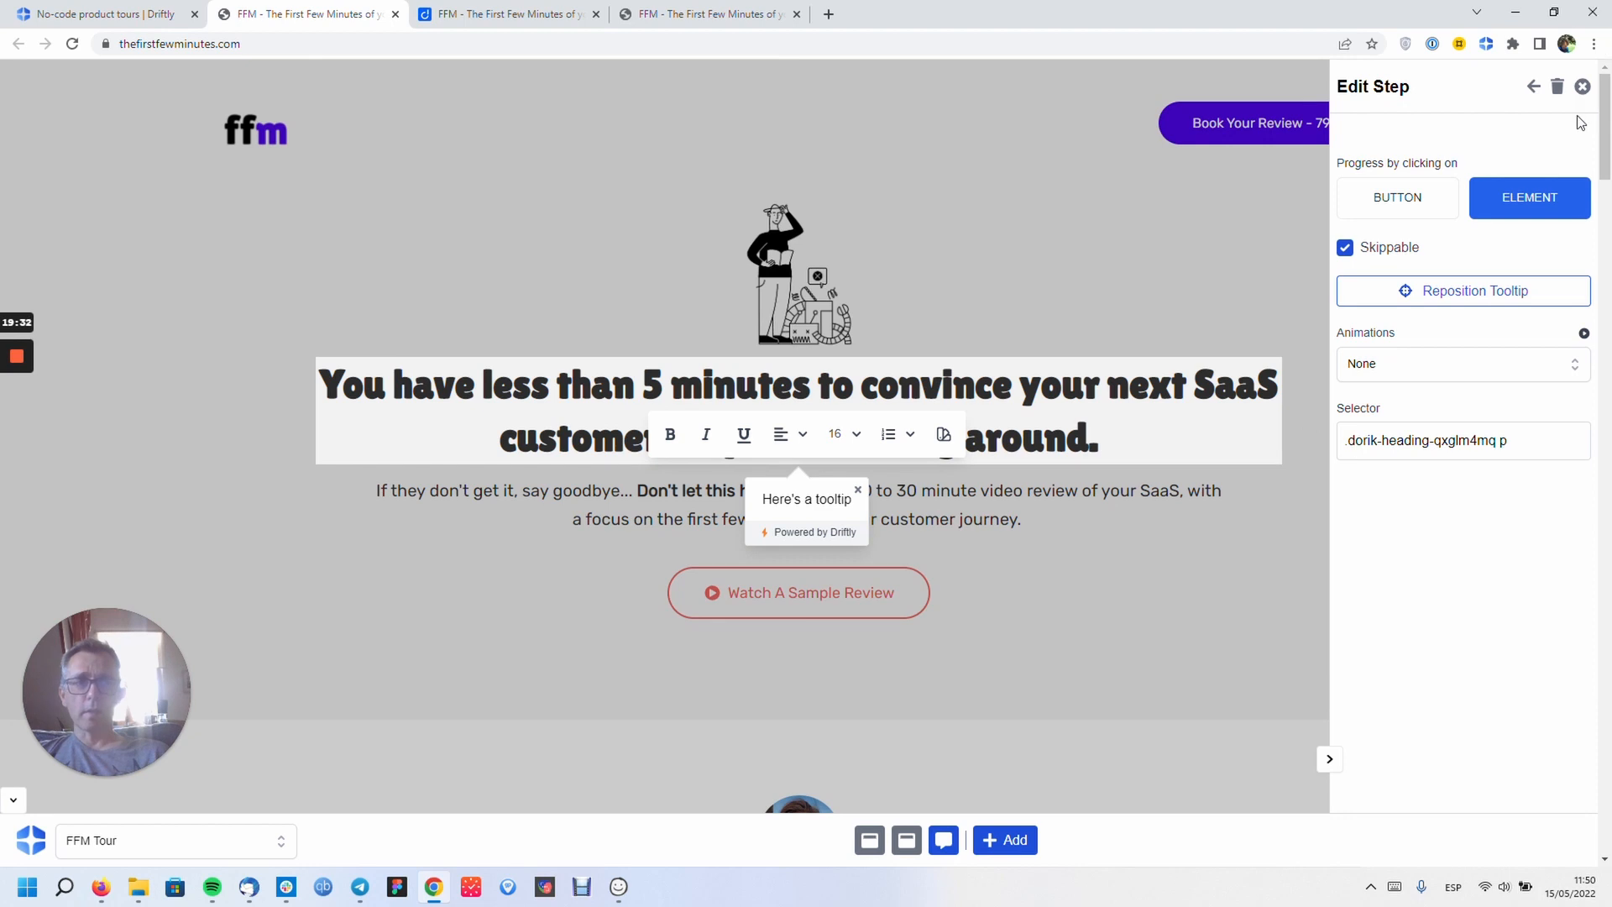
# - Close the step editor, display the tour's first modal step, then return to Driftly
pyautogui.click(1583, 87)
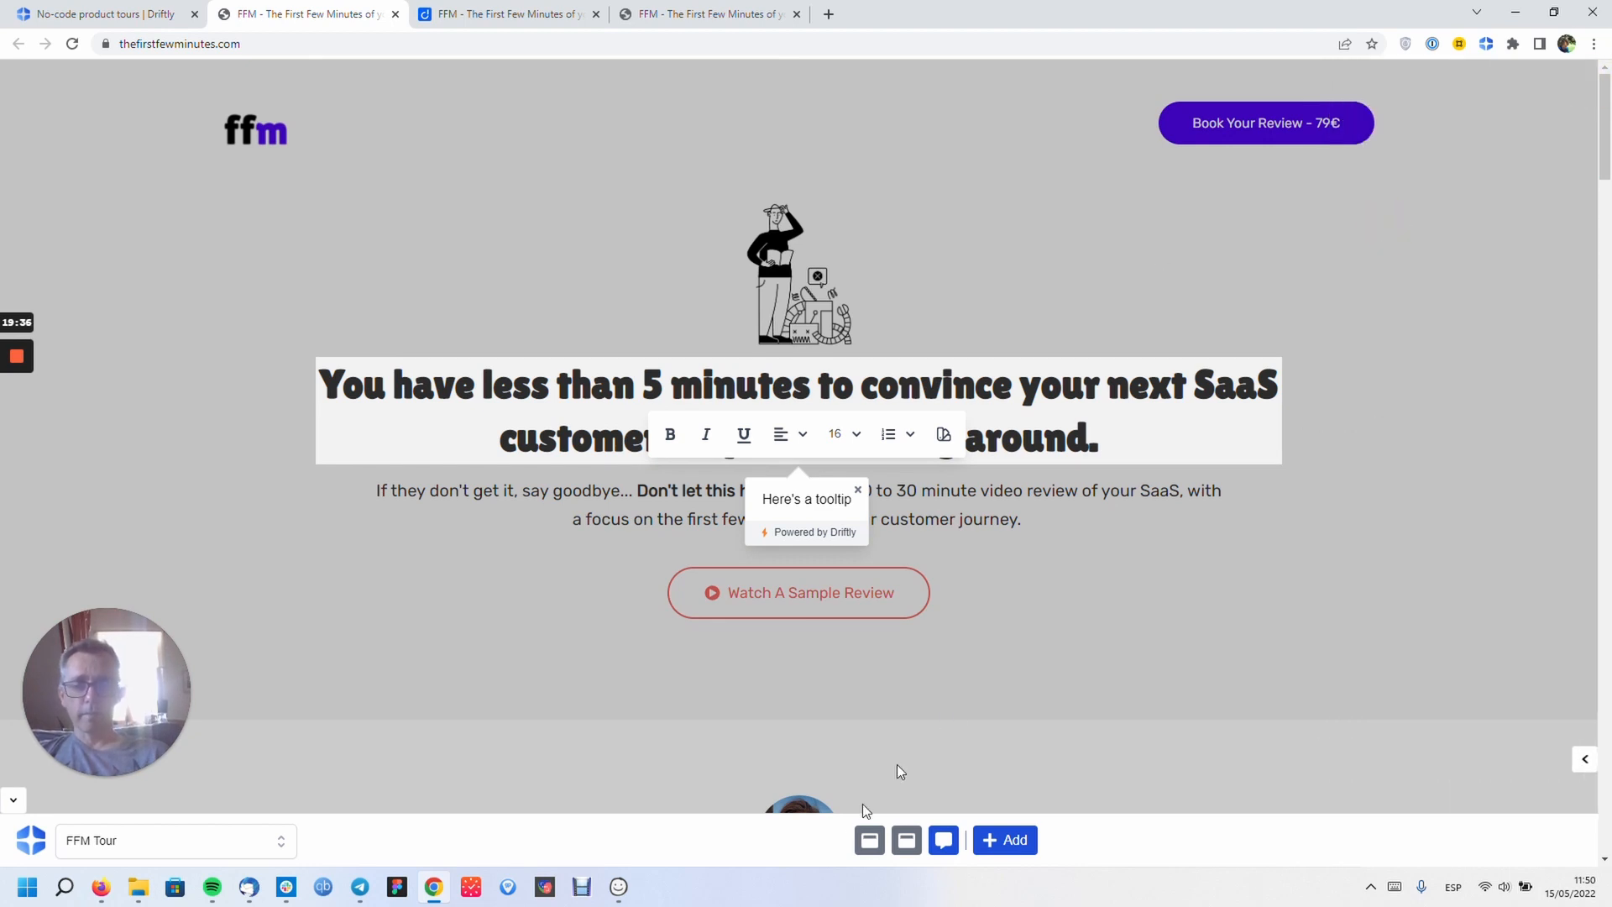
pyautogui.click(869, 843)
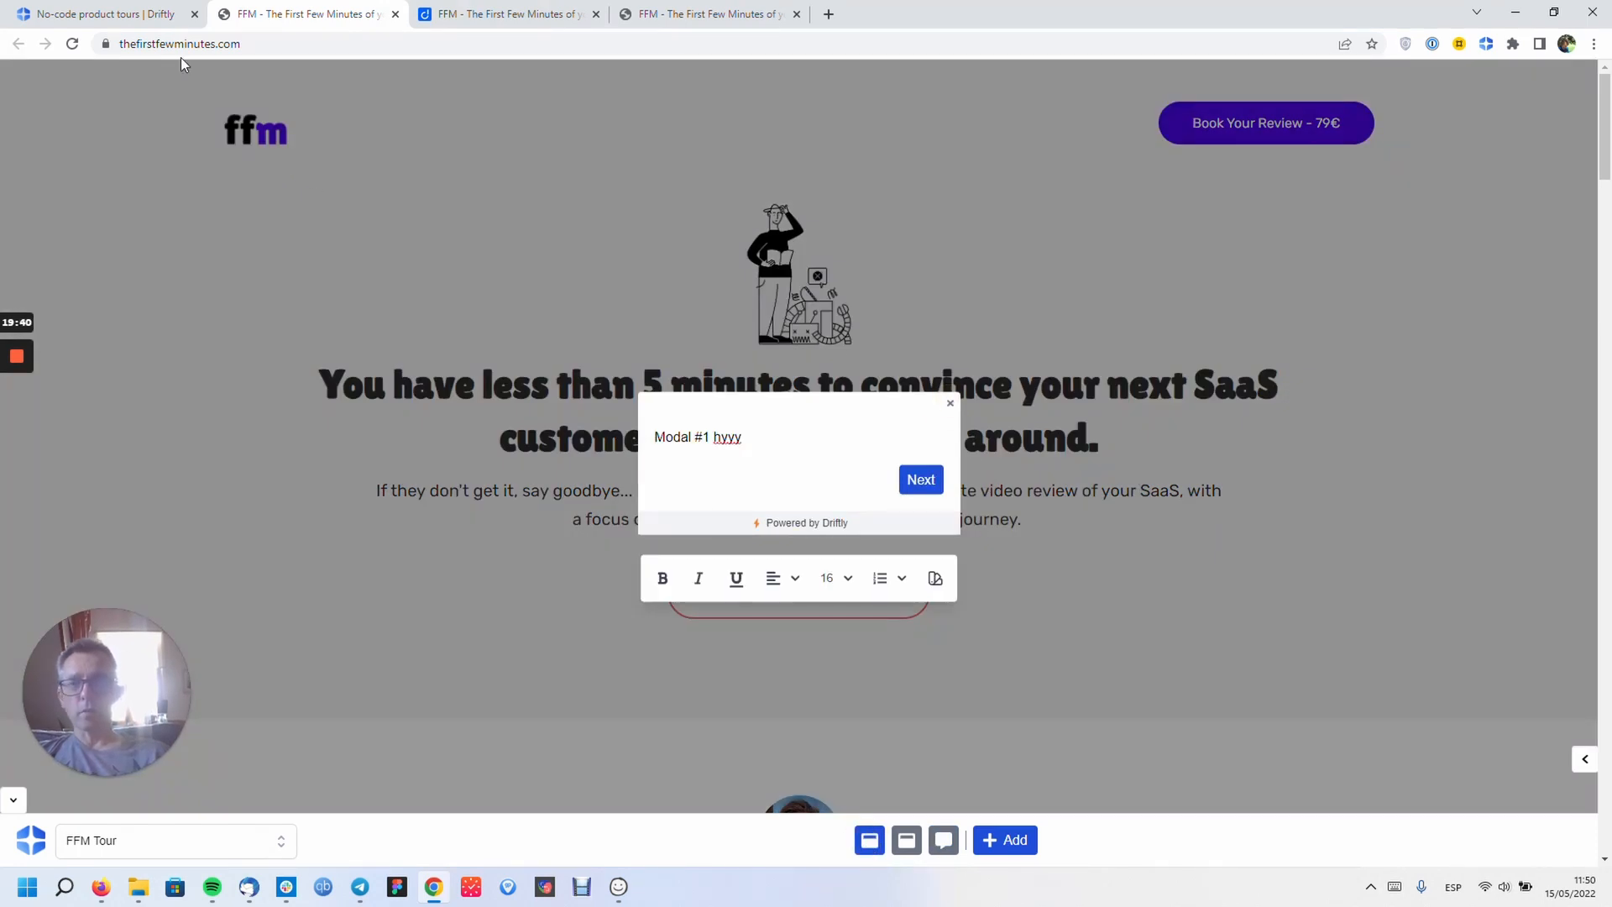
pyautogui.click(149, 18)
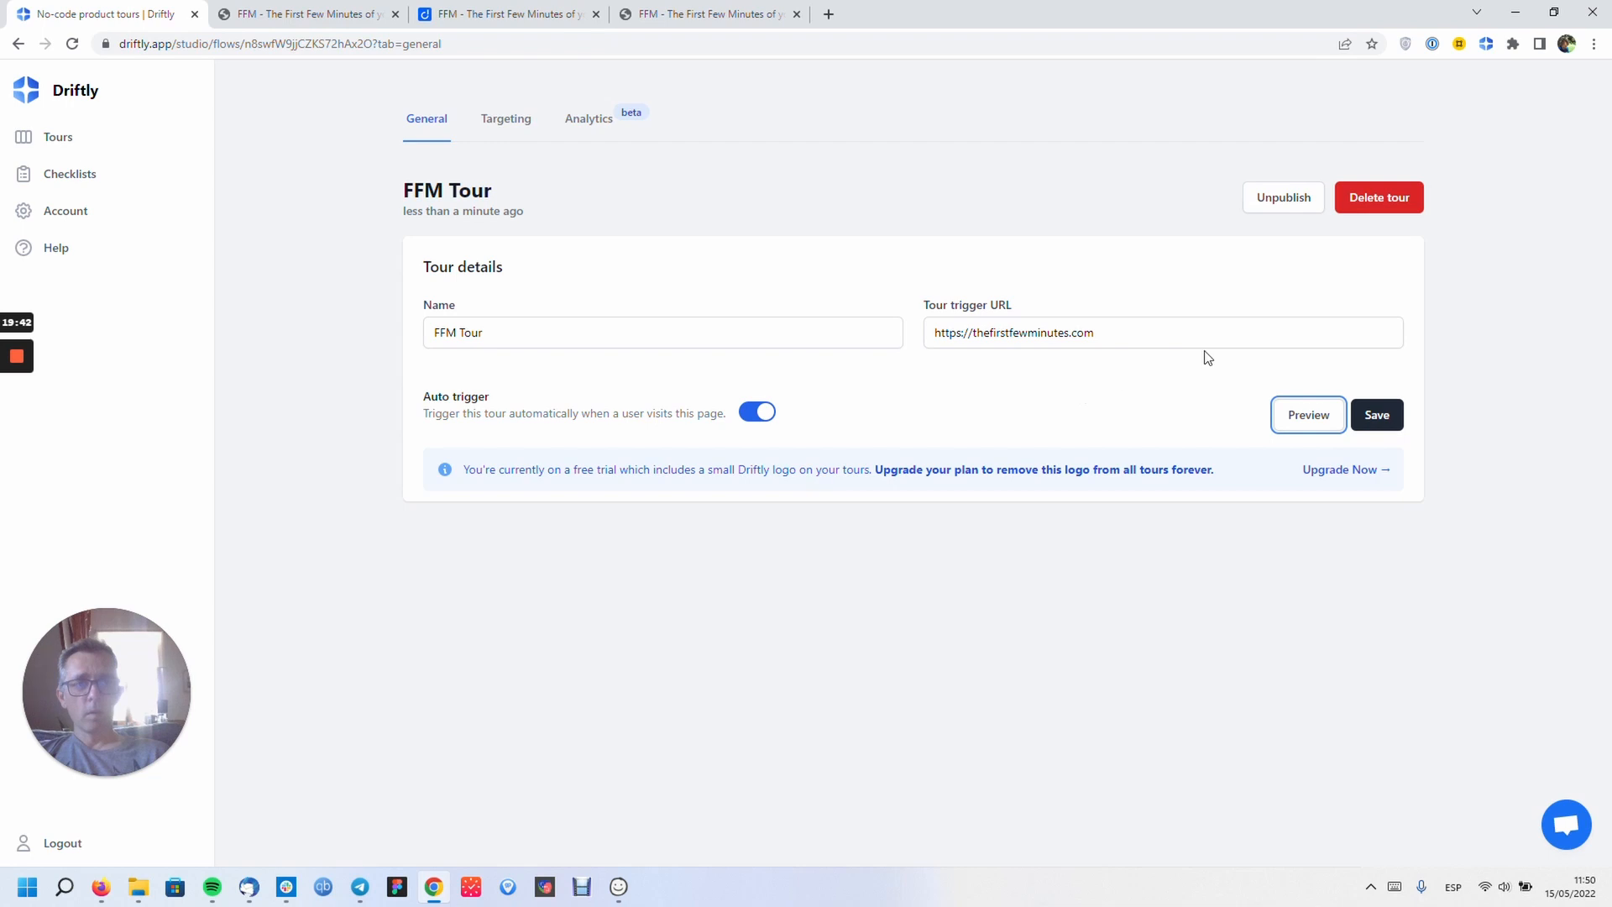
# - Check FFM Tour's targeting, then review its analytics chart and step breakdown (1 user, 0% completion)
pyautogui.click(513, 135)
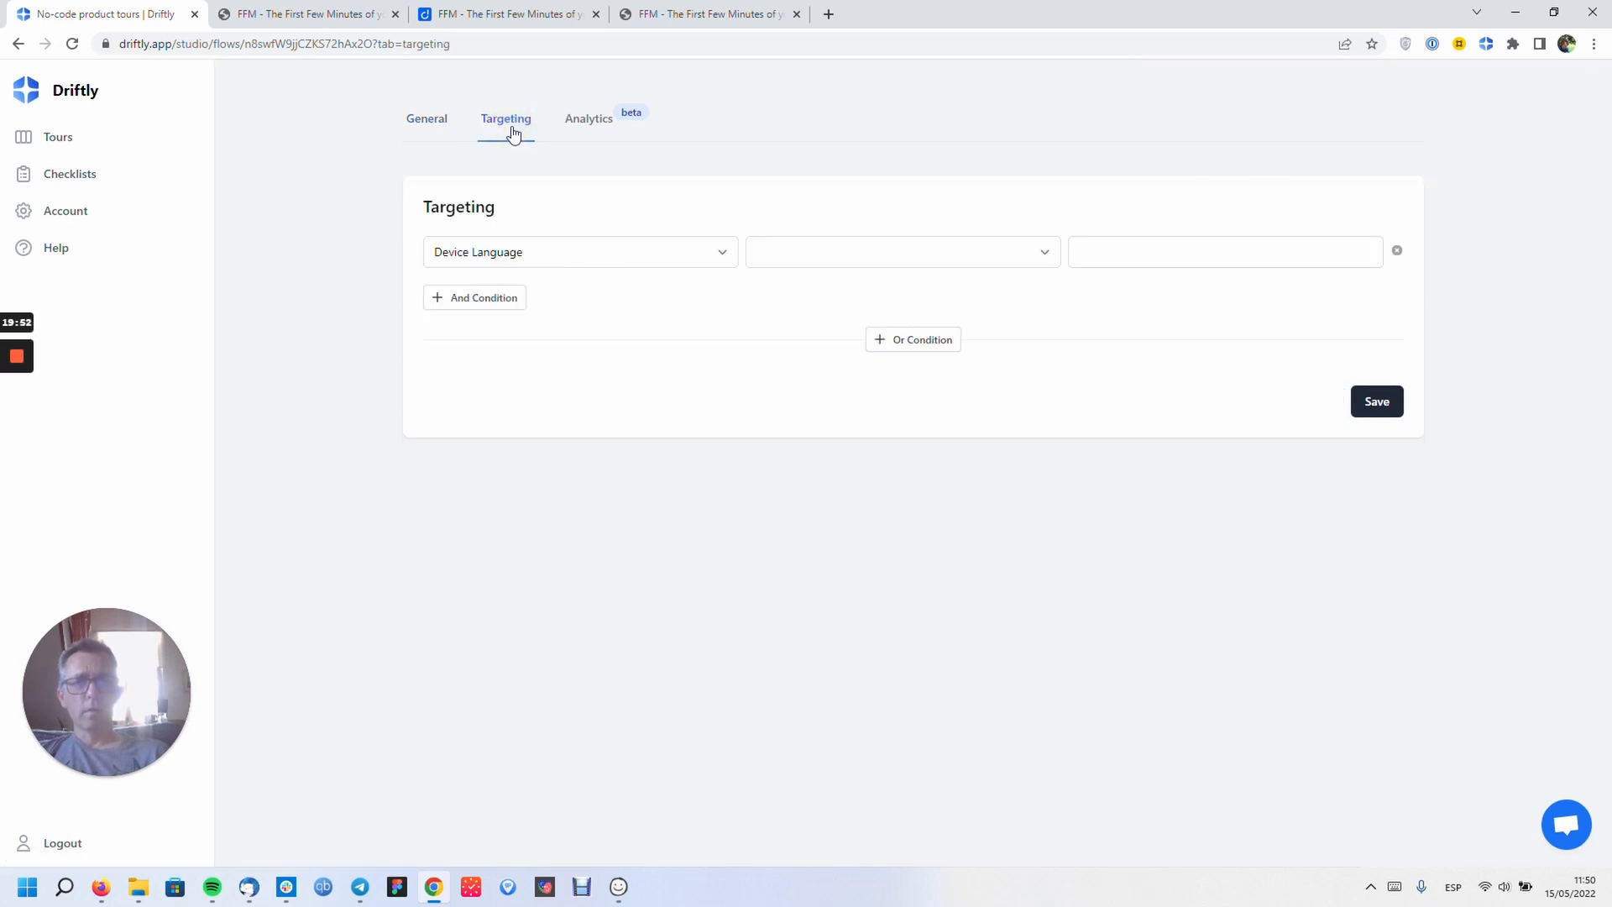
pyautogui.click(603, 125)
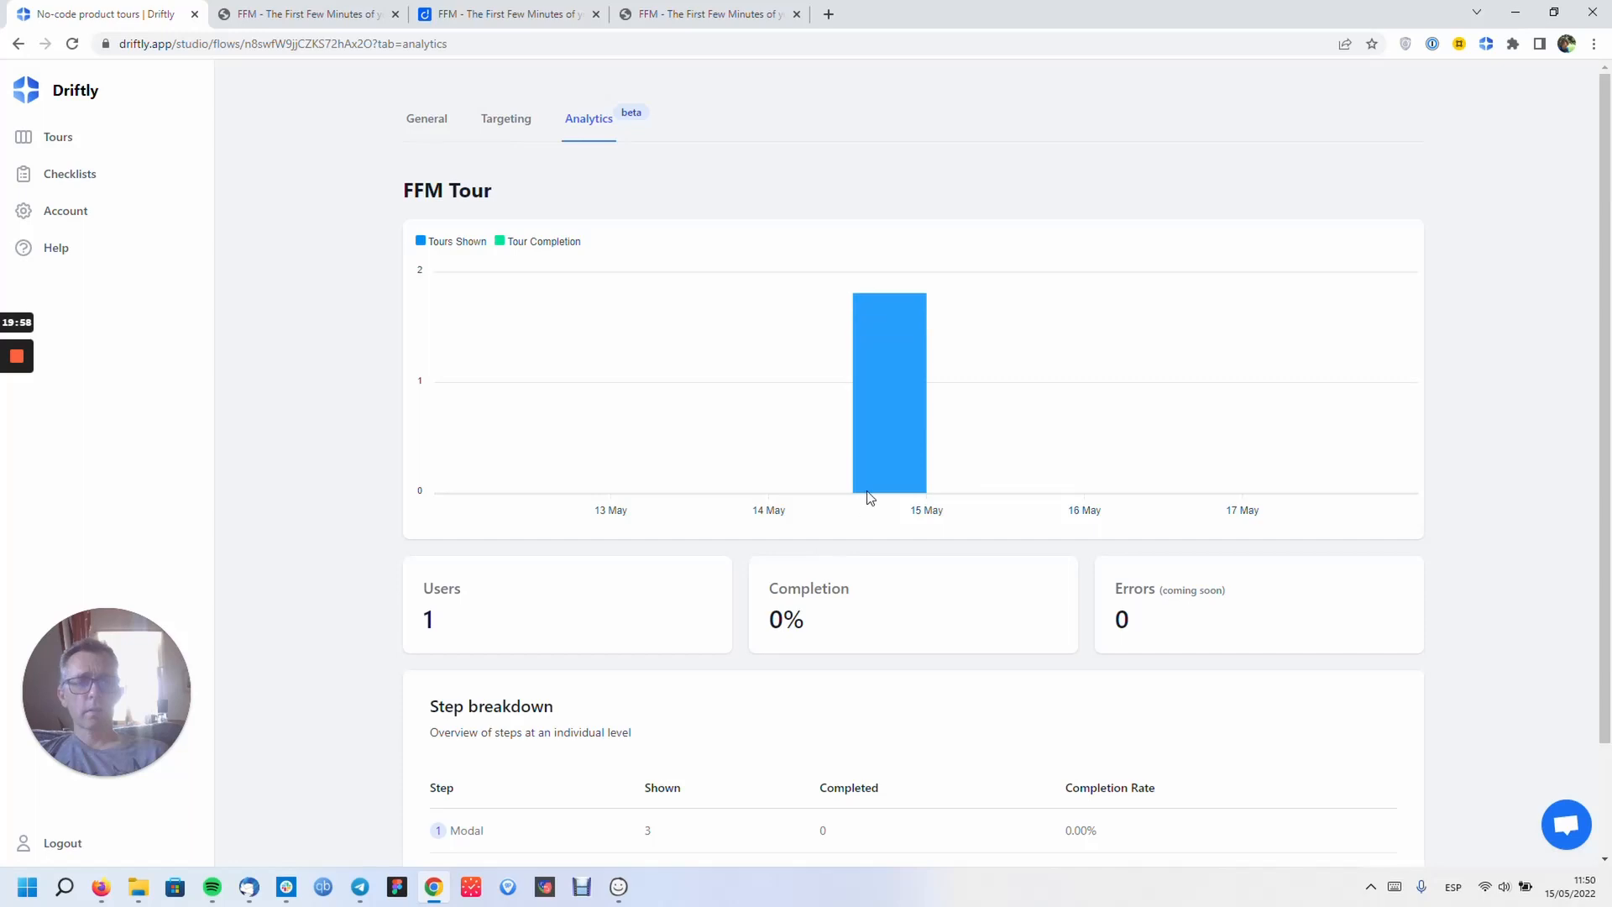
pyautogui.scroll(-2, 270, 340)
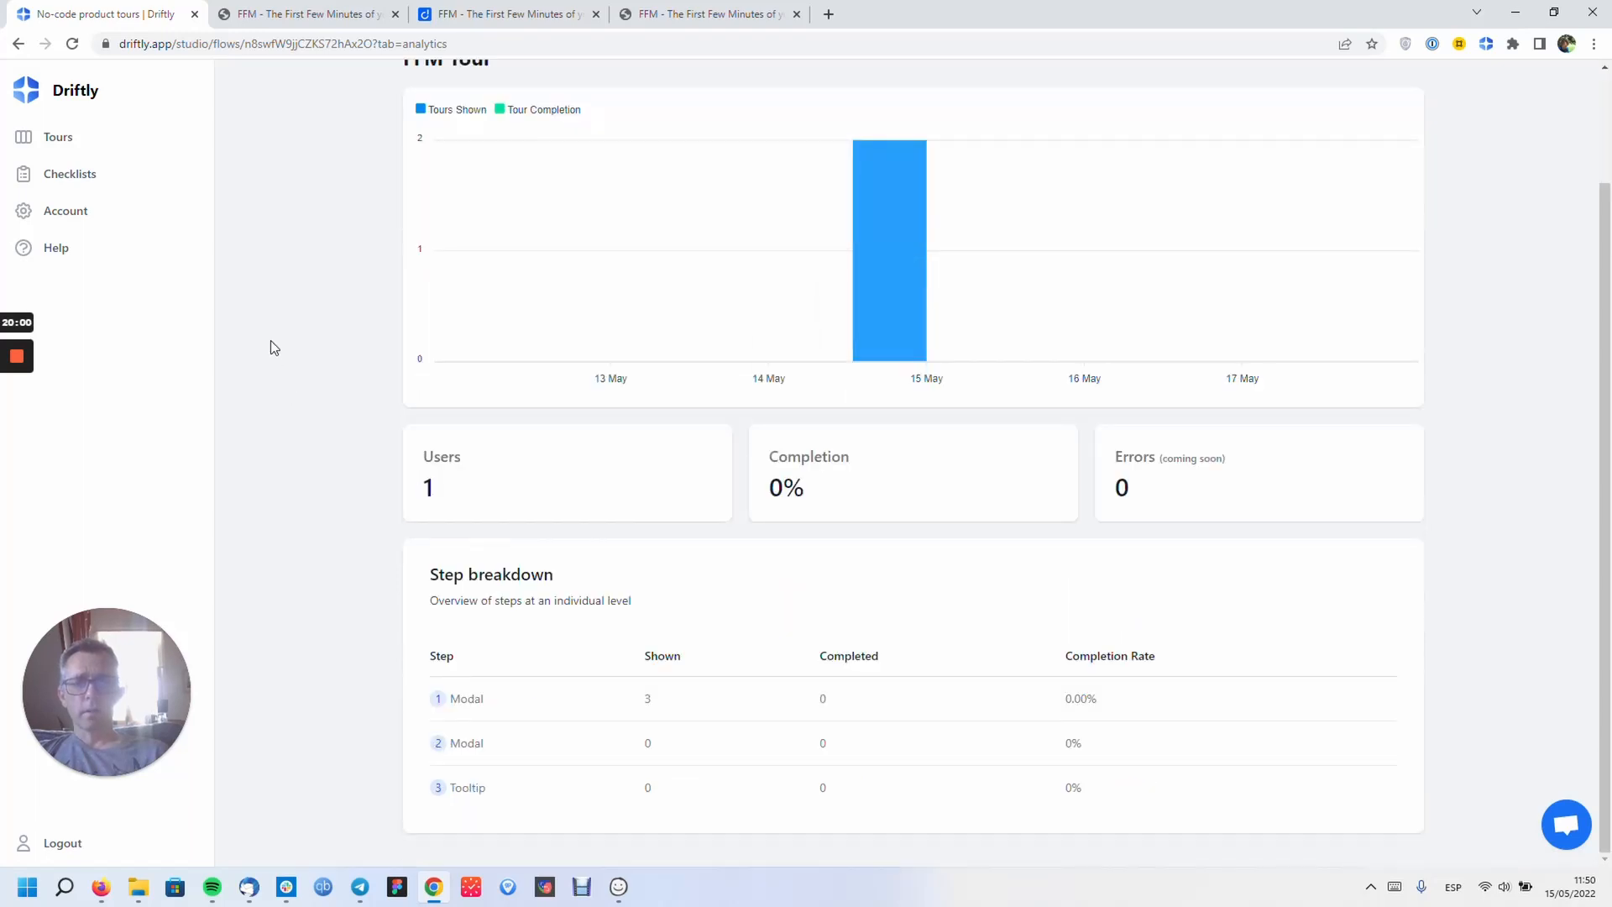
pyautogui.scroll(2, 271, 341)
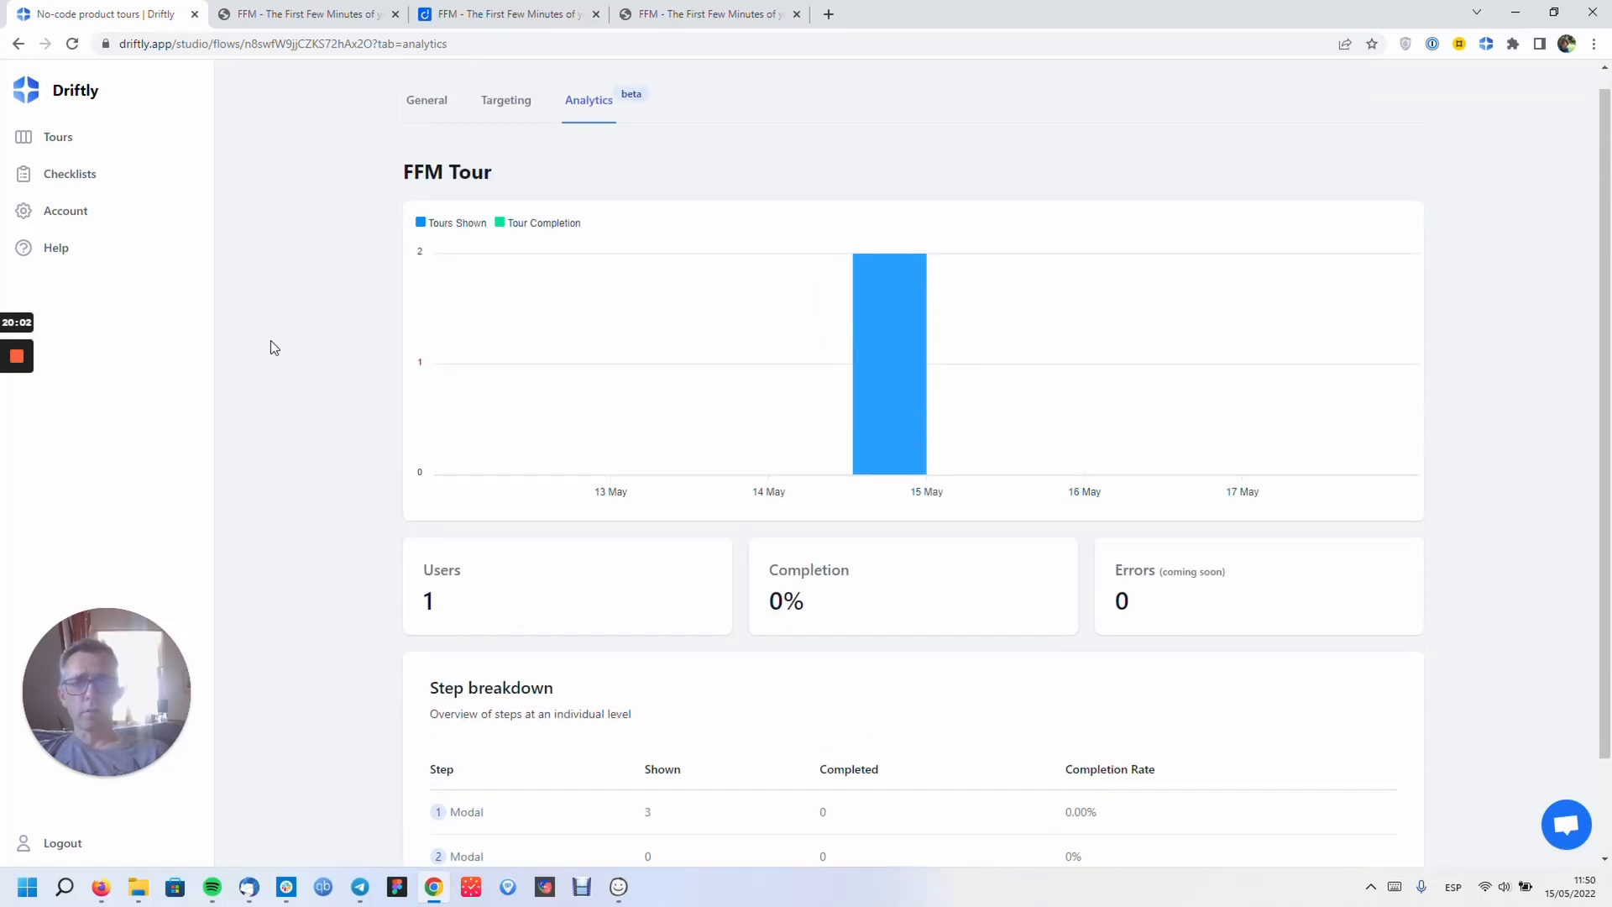
pyautogui.scroll(-1, 270, 340)
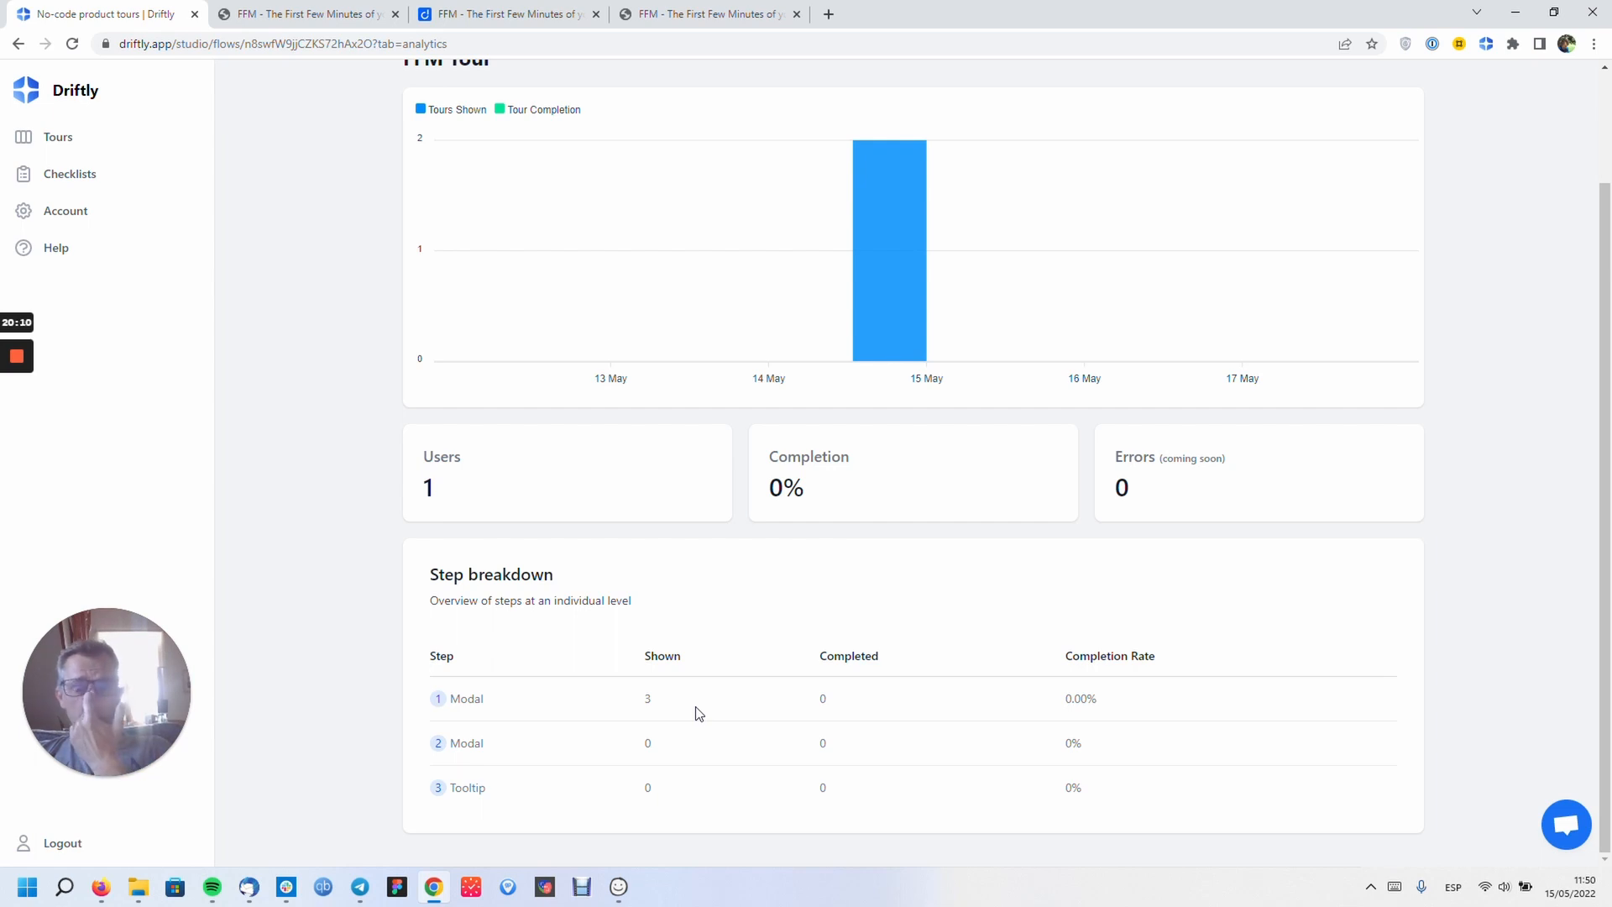
pyautogui.scroll(2, 698, 712)
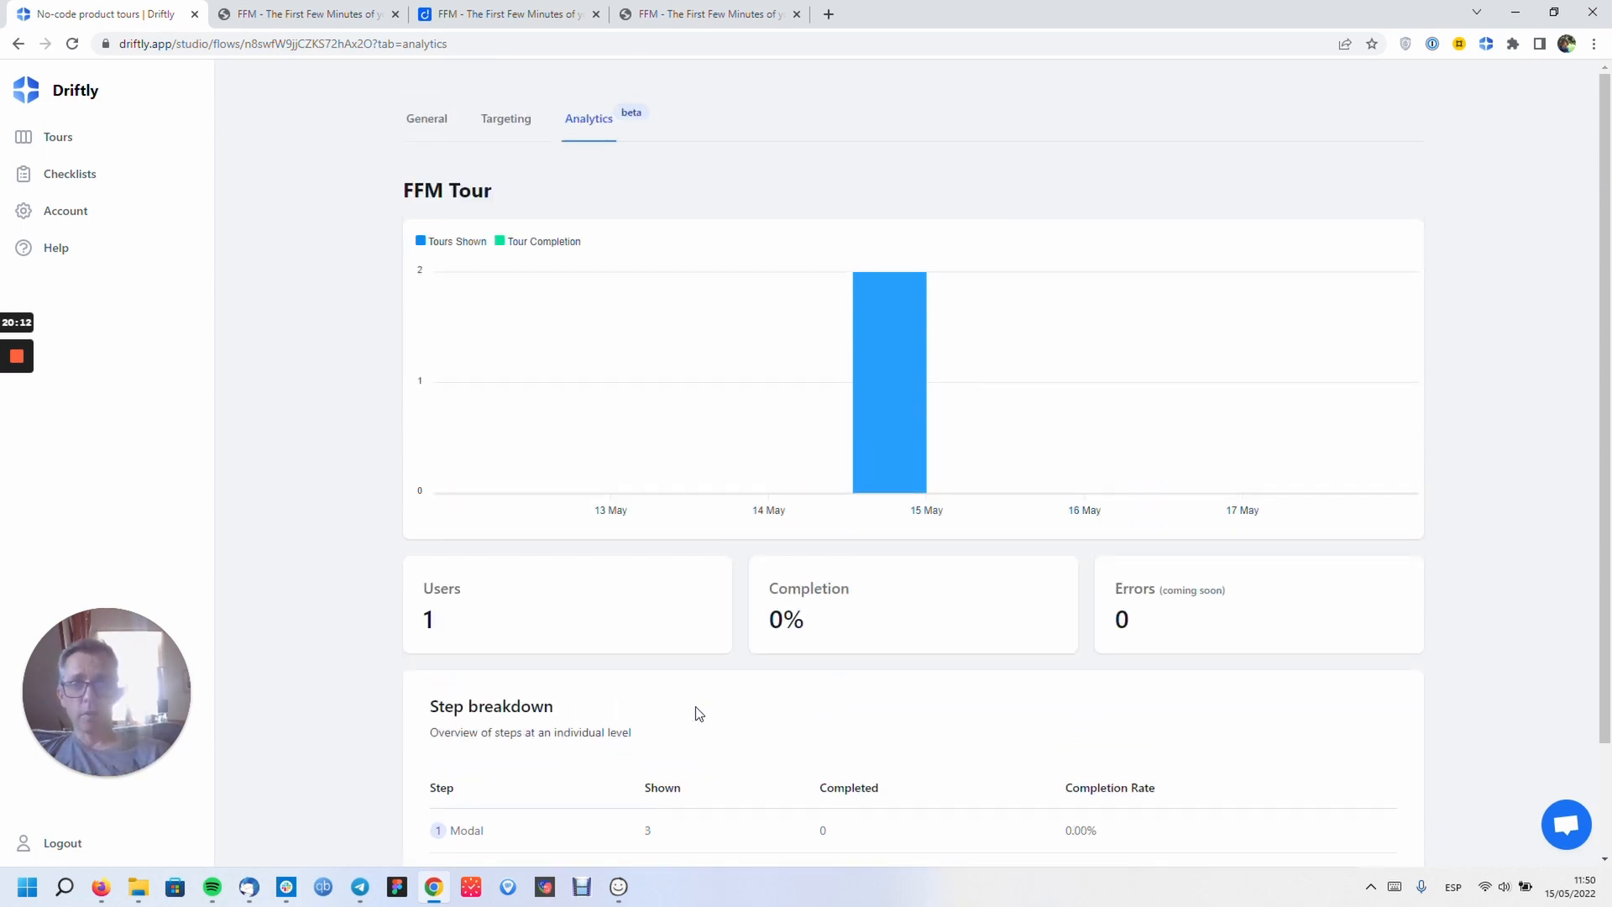
pyautogui.scroll(-2, 698, 714)
pyautogui.scroll(2, 698, 712)
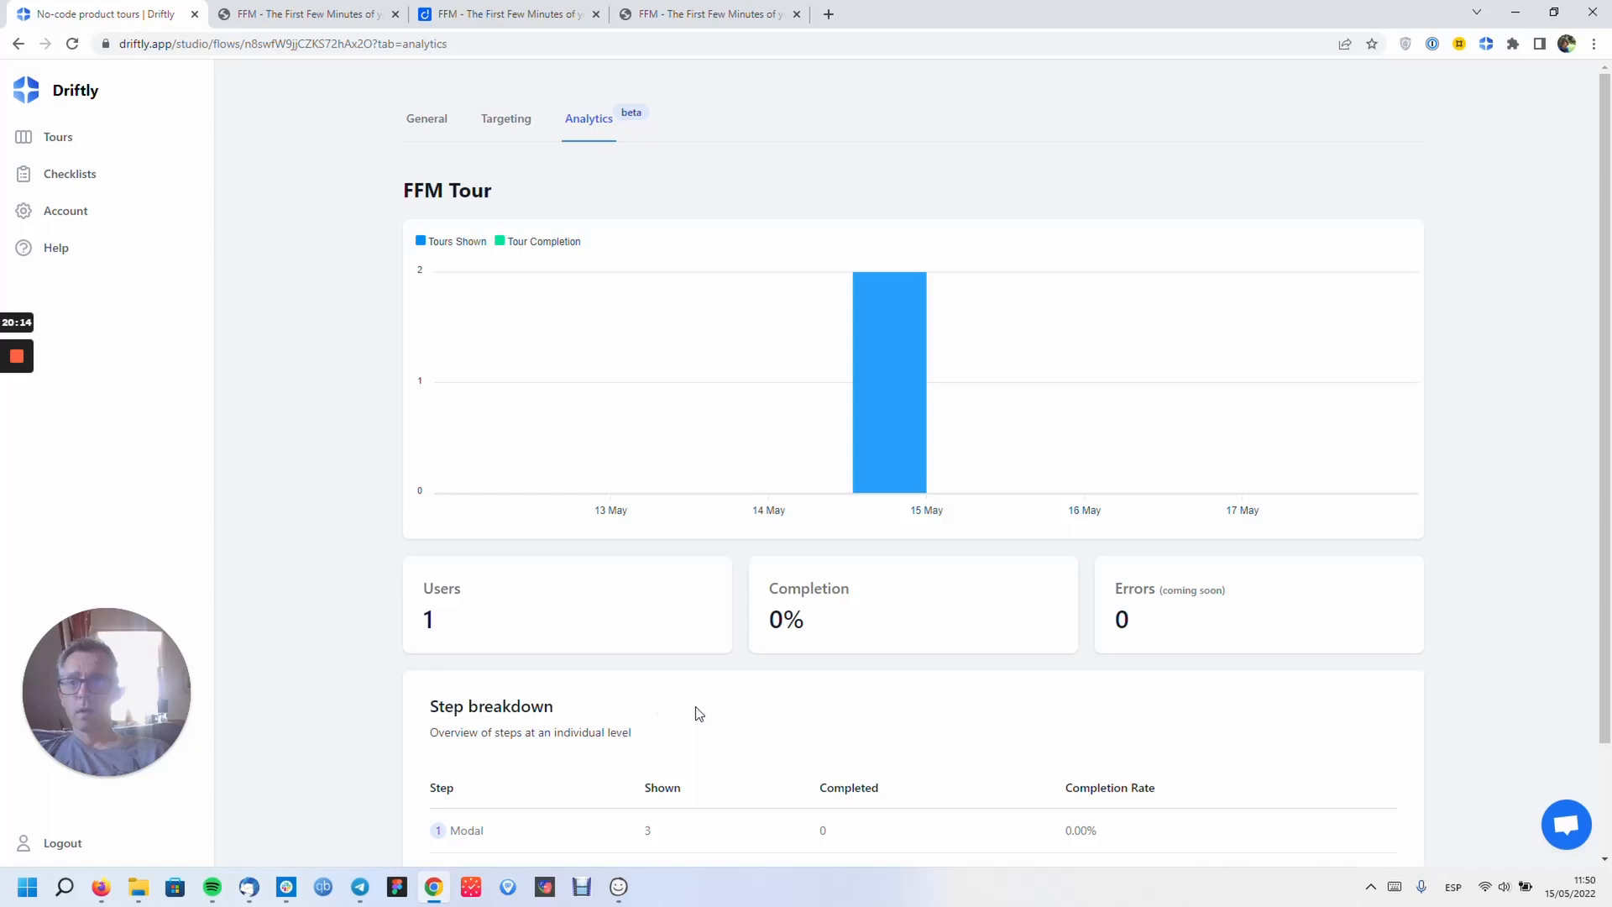
# - Go to the Checklists page and confirm it shows No Checklists
pyautogui.click(84, 187)
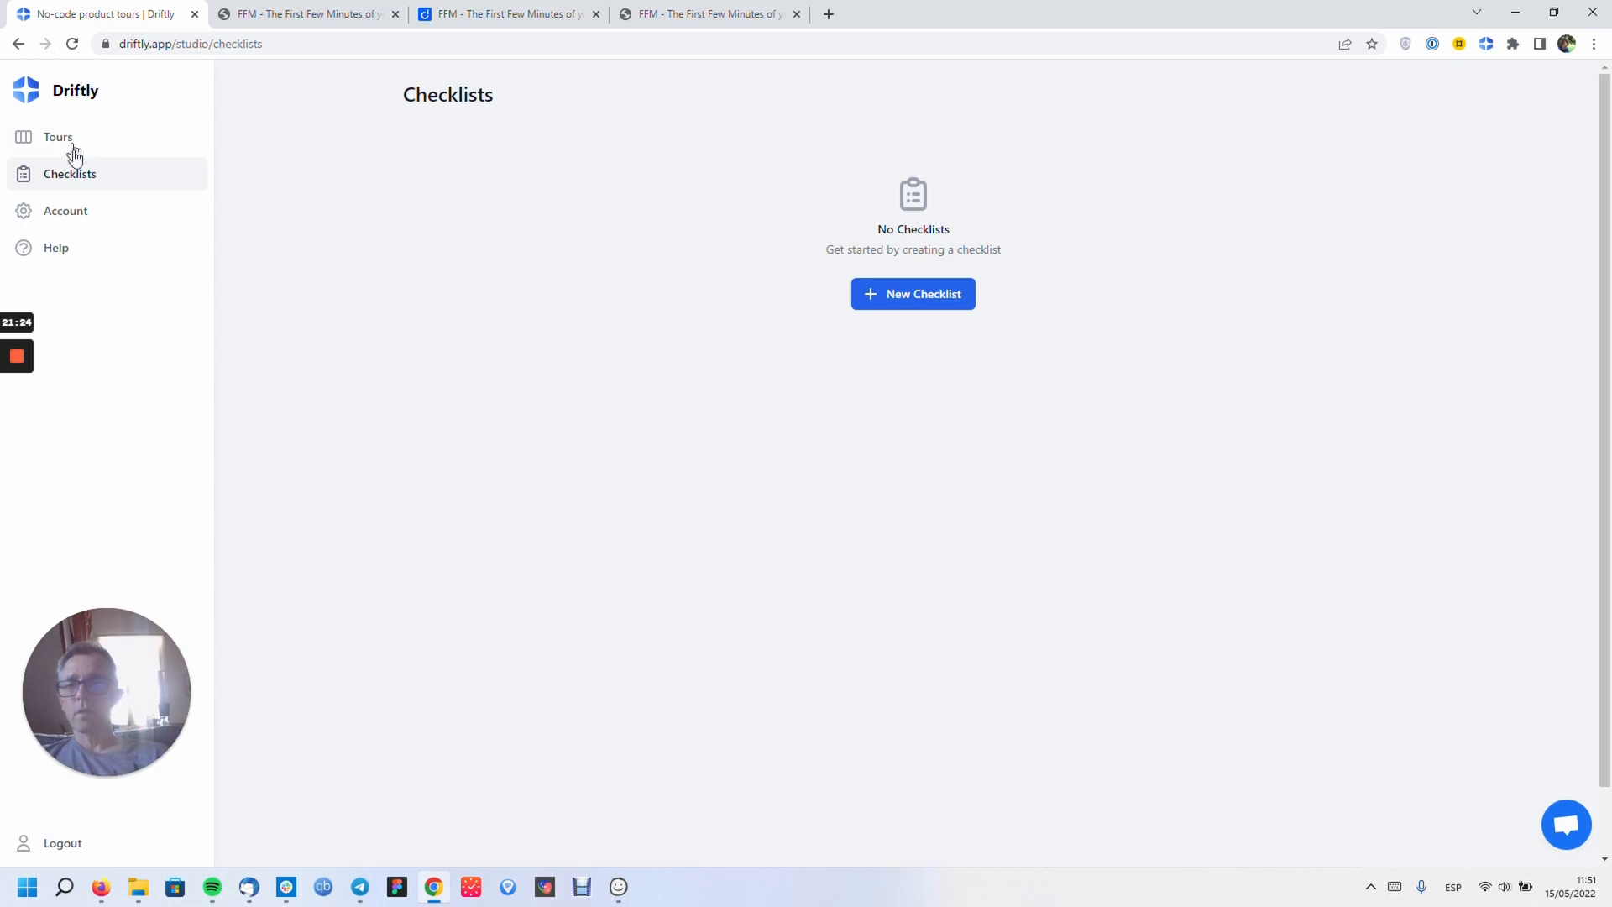
# - Browse the plans listed on the Account page
pyautogui.click(89, 224)
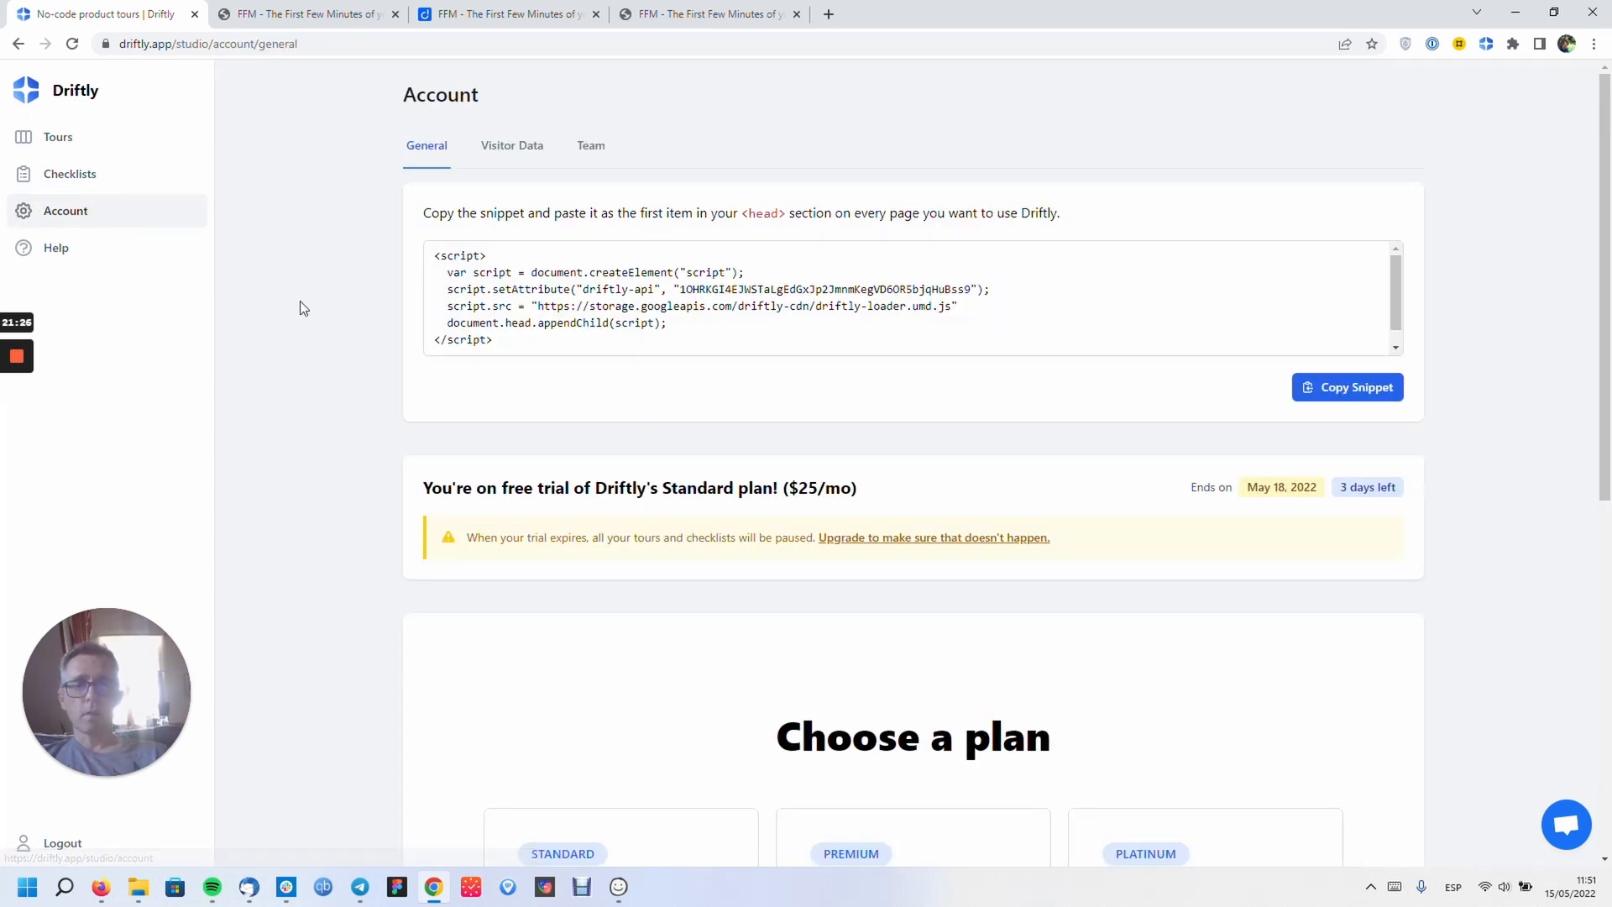
pyautogui.scroll(-6, 299, 303)
pyautogui.scroll(-1, 300, 302)
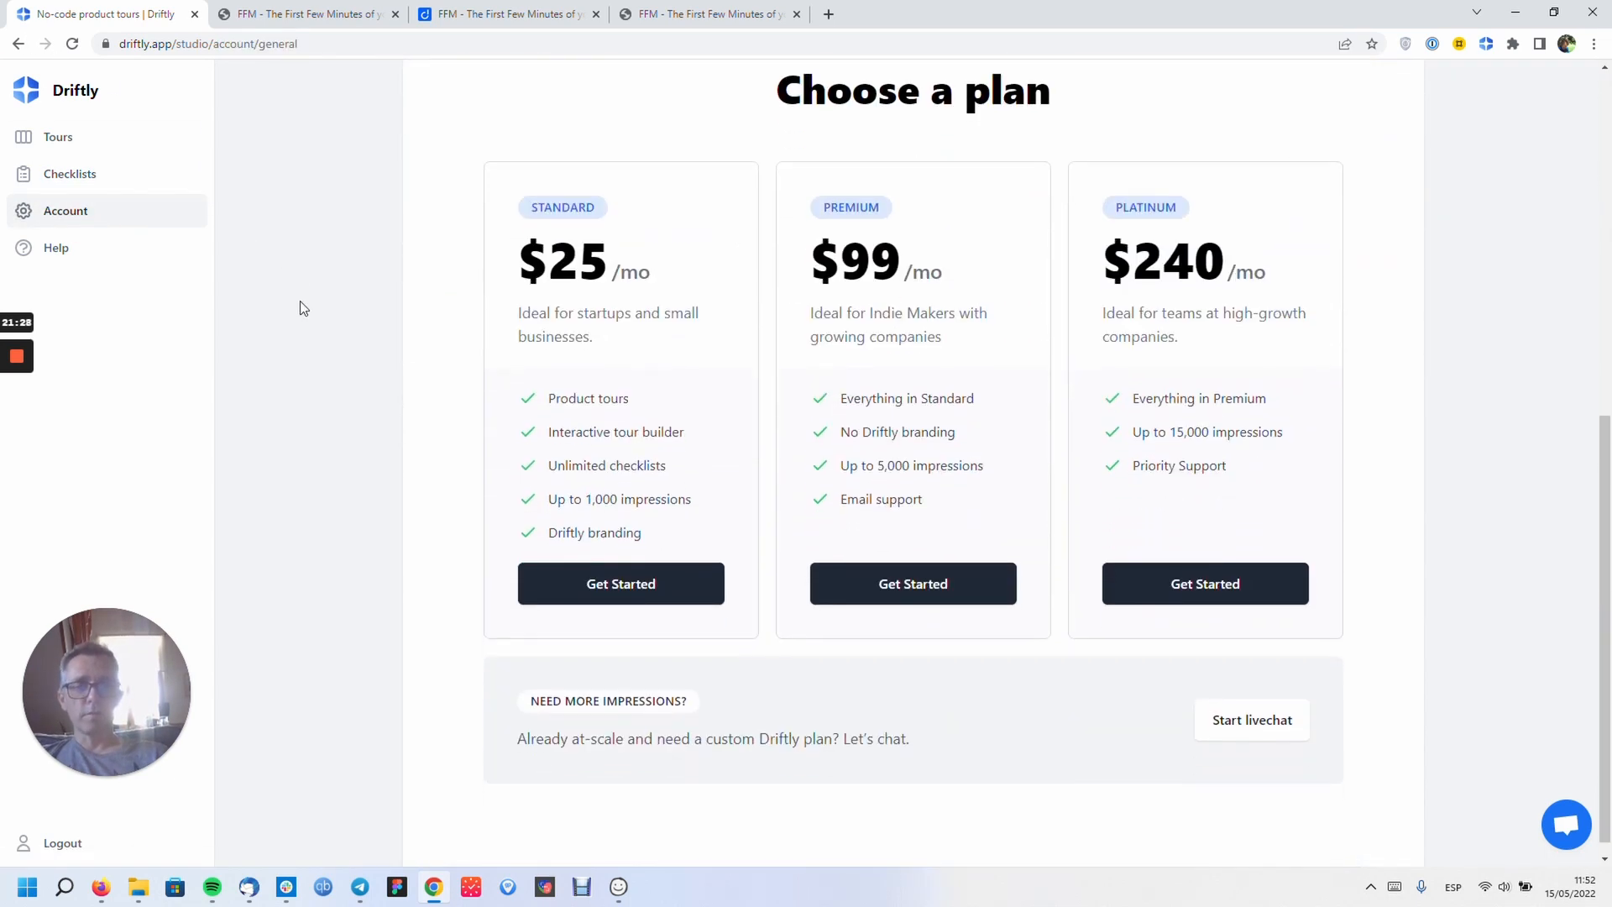
pyautogui.scroll(7, 300, 308)
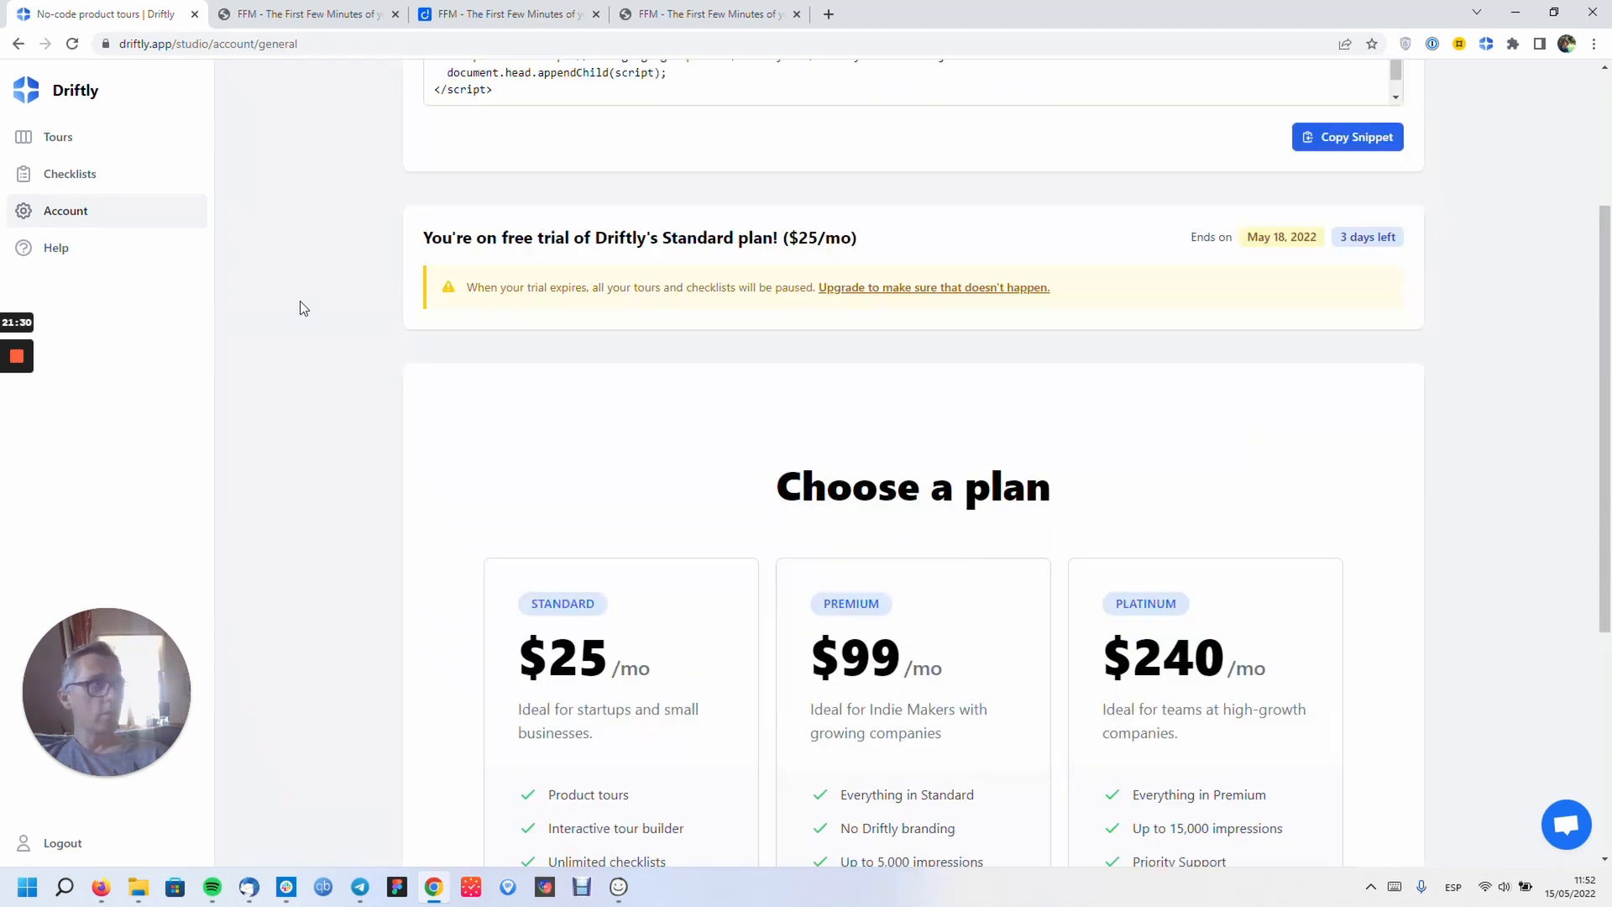
# - Look at the Help knowledge base, then return to the Tours list showing FFM Tour
pyautogui.click(78, 252)
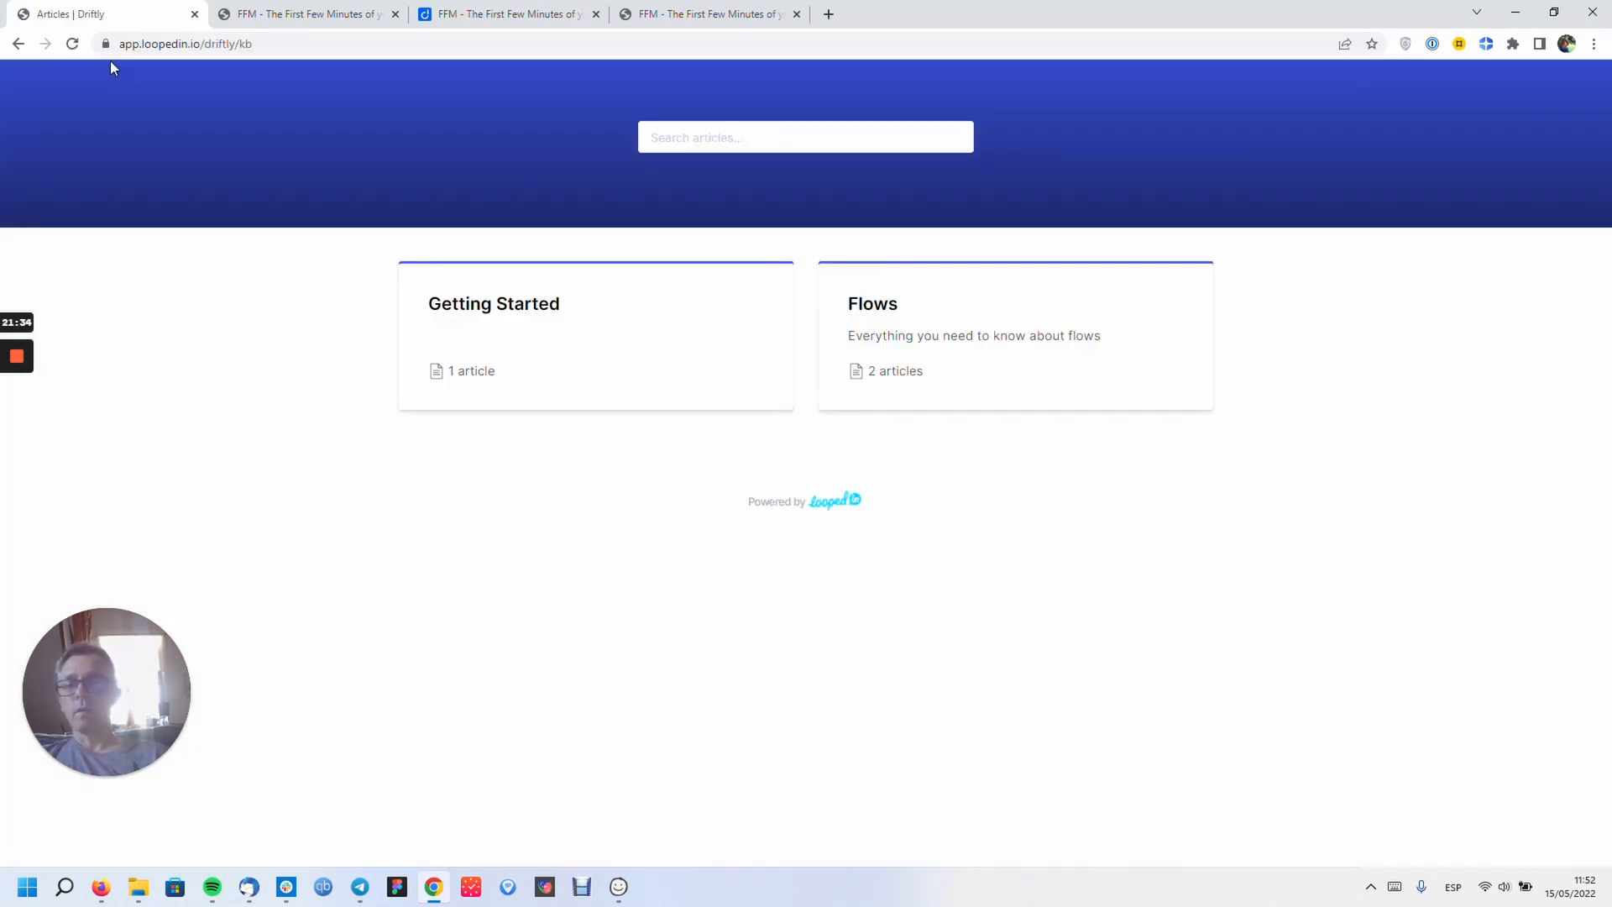
pyautogui.click(18, 45)
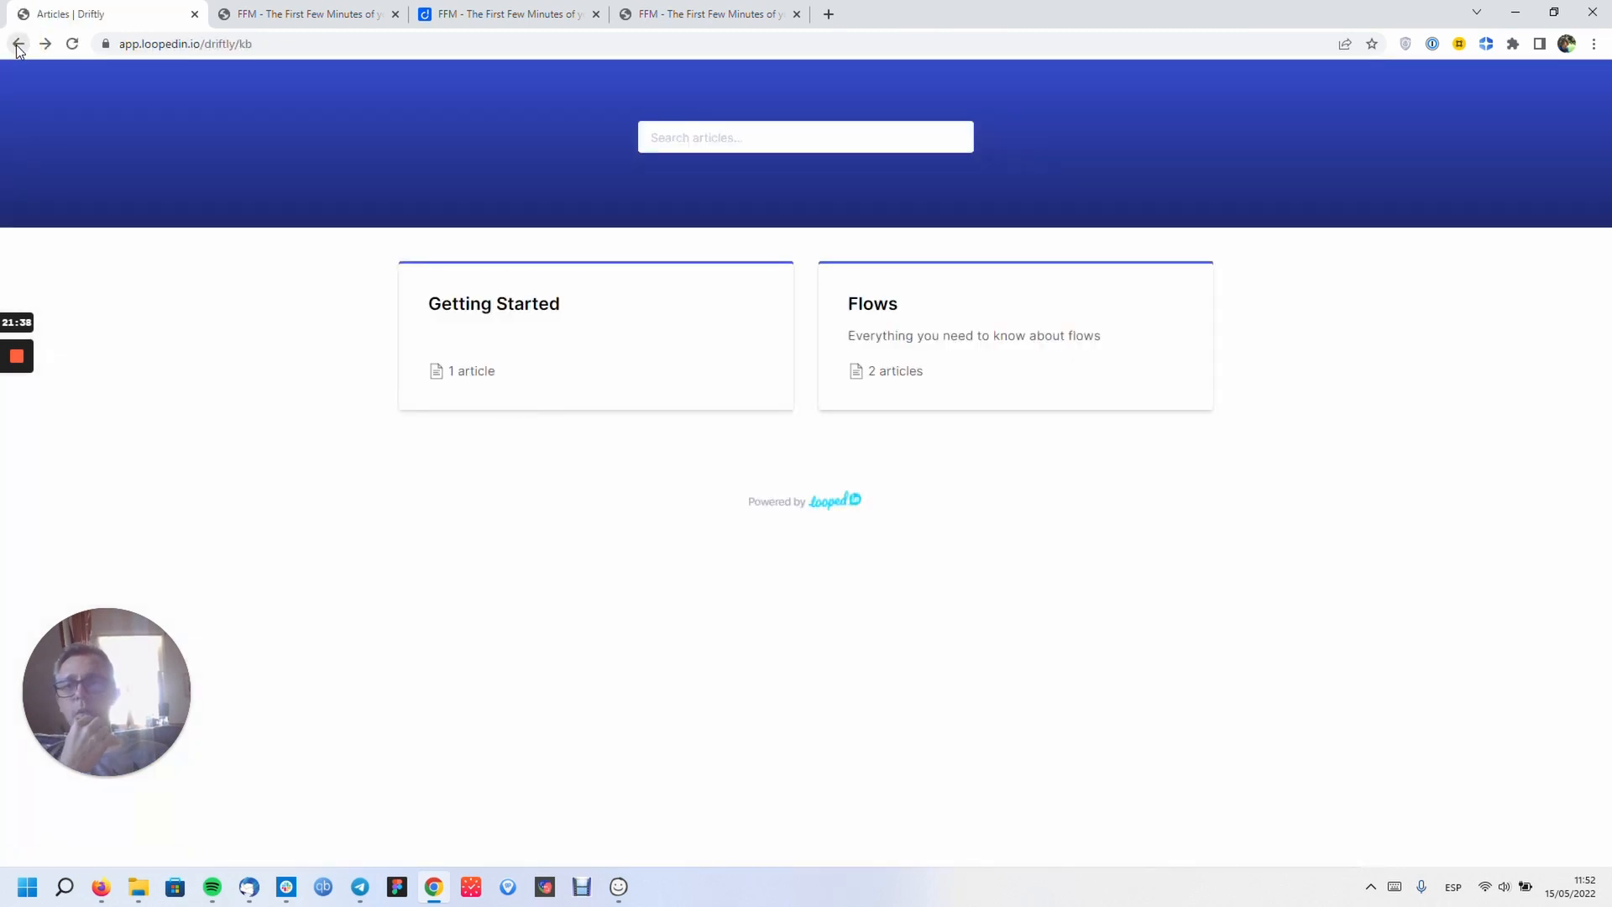
pyautogui.click(18, 44)
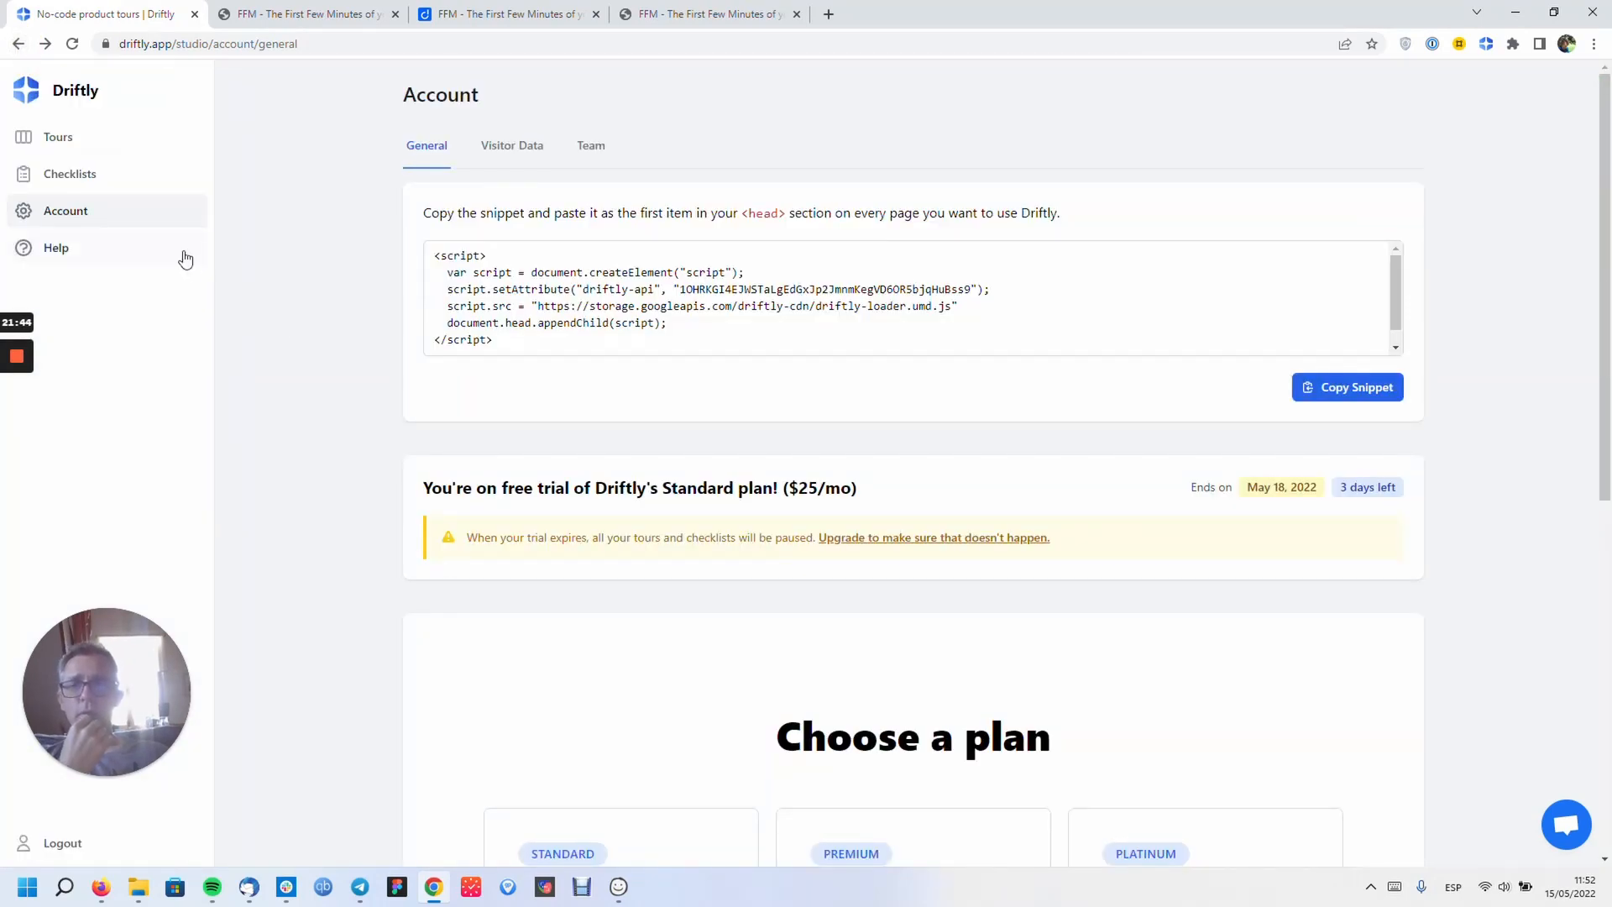
pyautogui.click(74, 135)
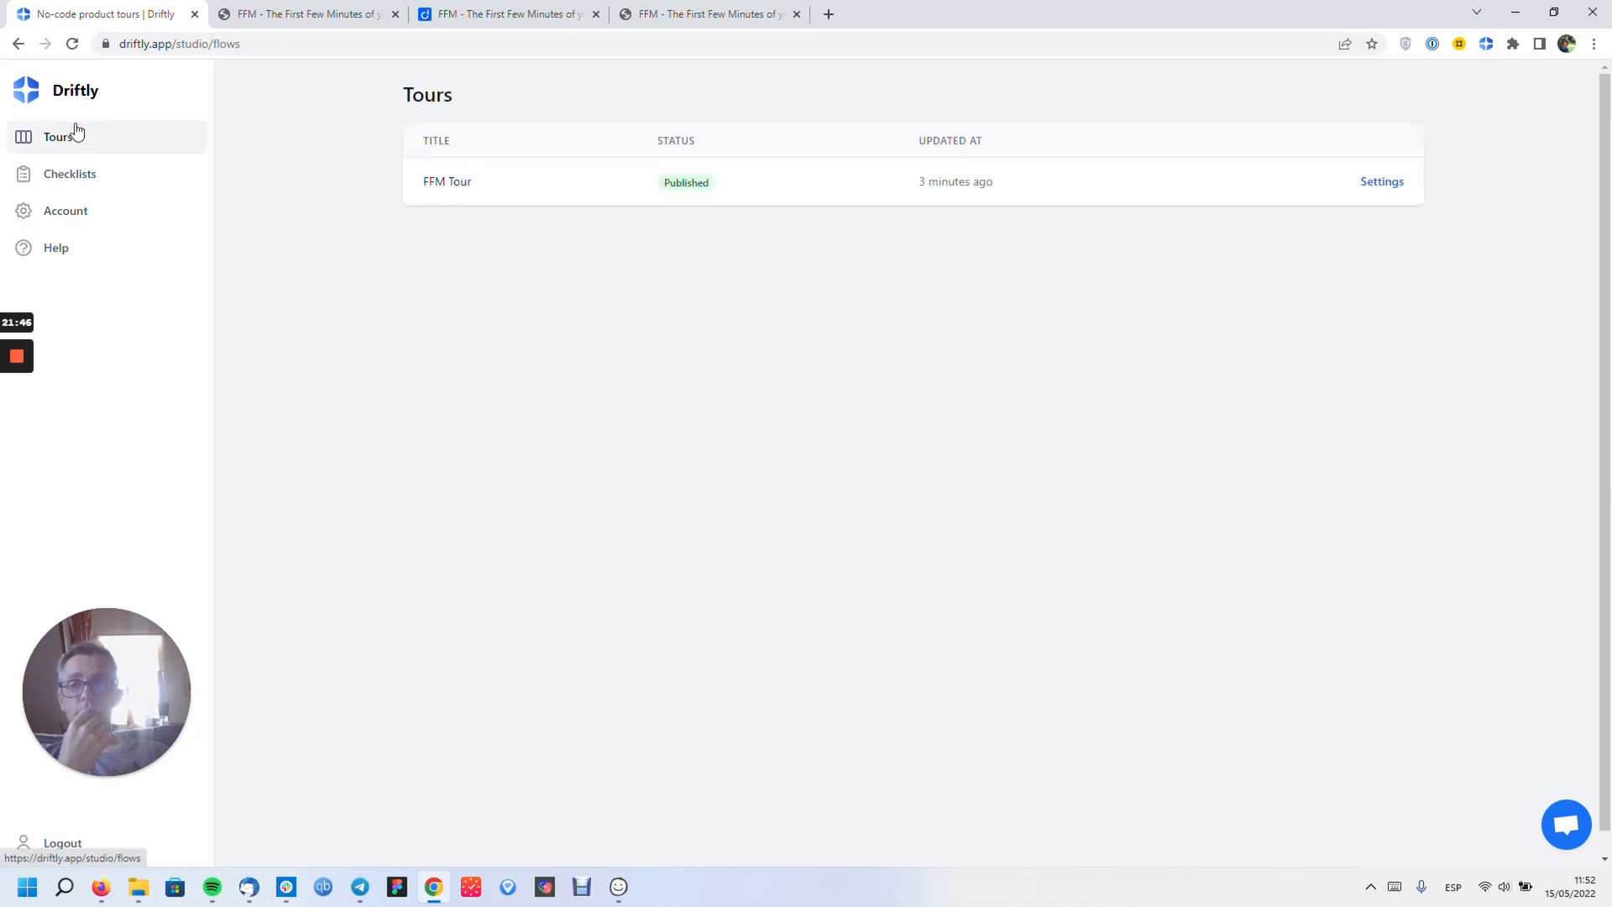